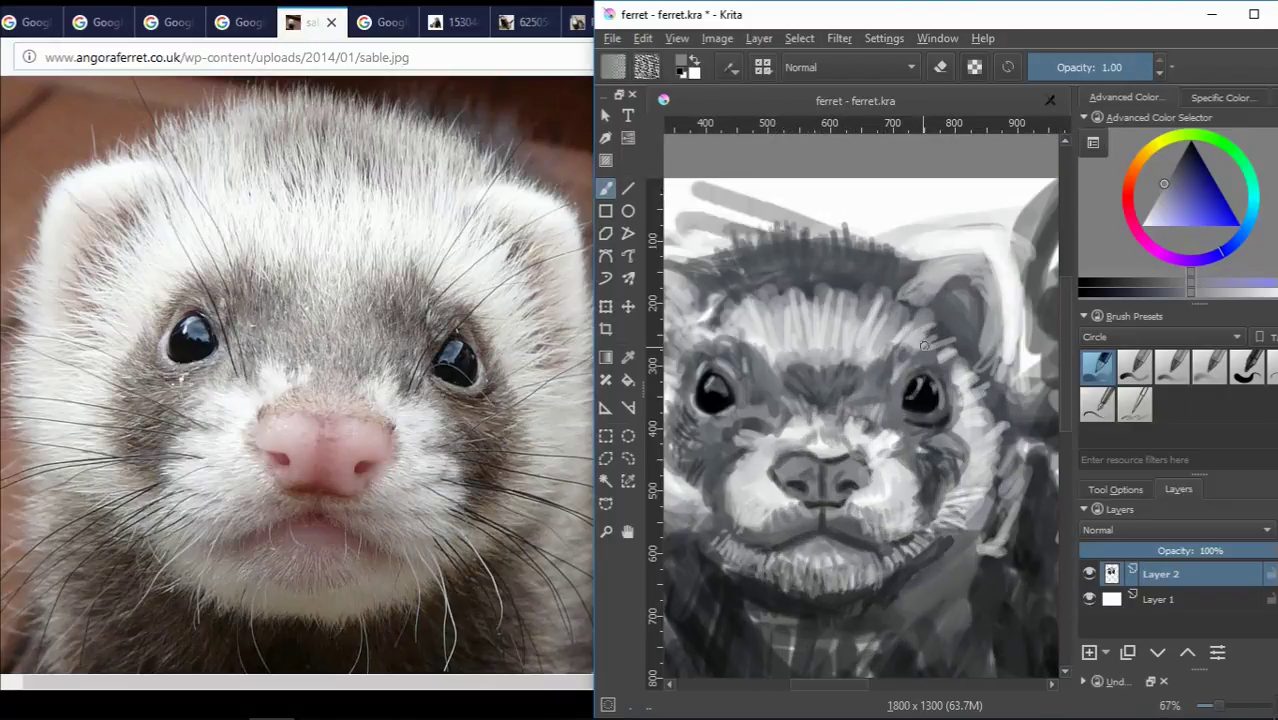
Pick and sample light and dark greys for the head and ear, zooming in on the ear.
mouse_move(898, 706)
left_mouse_down()
mouse_move(742, 253)
mouse_move(867, 258)
mouse_move(758, 297)
mouse_move(847, 280)
left_mouse_up()
left_click(860, 268, "ctrl")
left_click(791, 277, "ctrl")
key("plus")
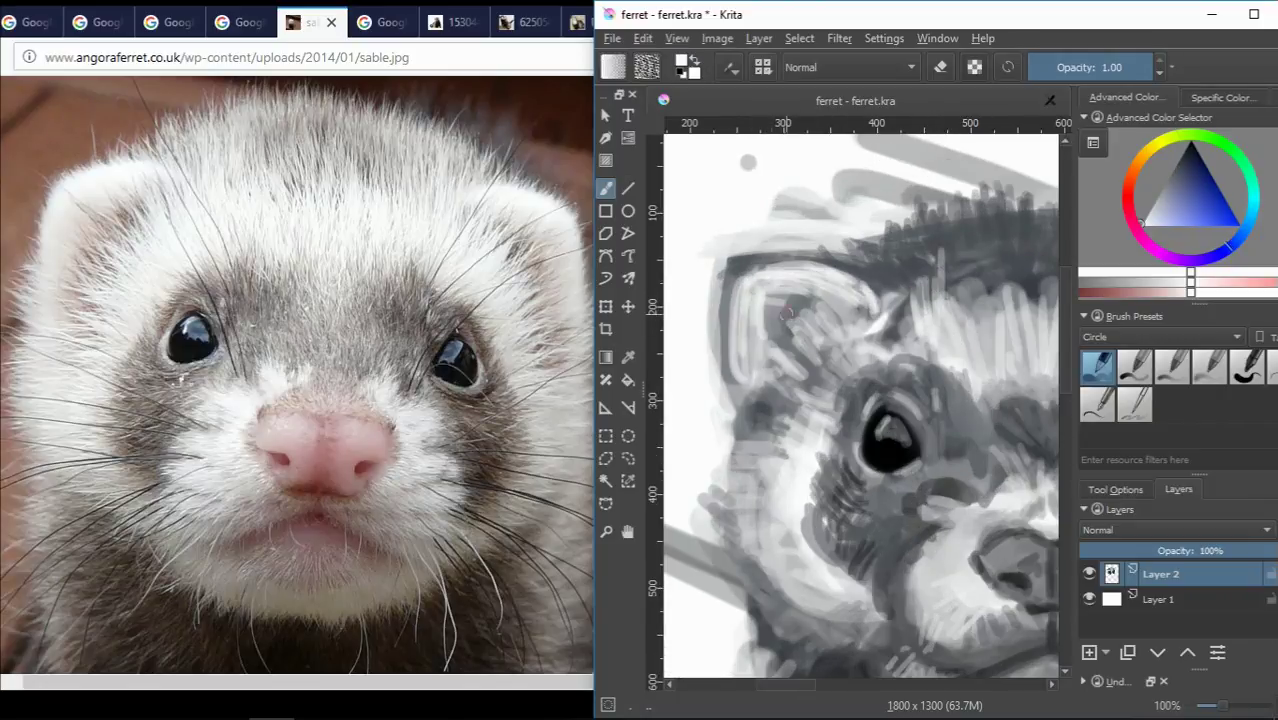
left_click(796, 302, "ctrl")
key("minus")
key("plus")
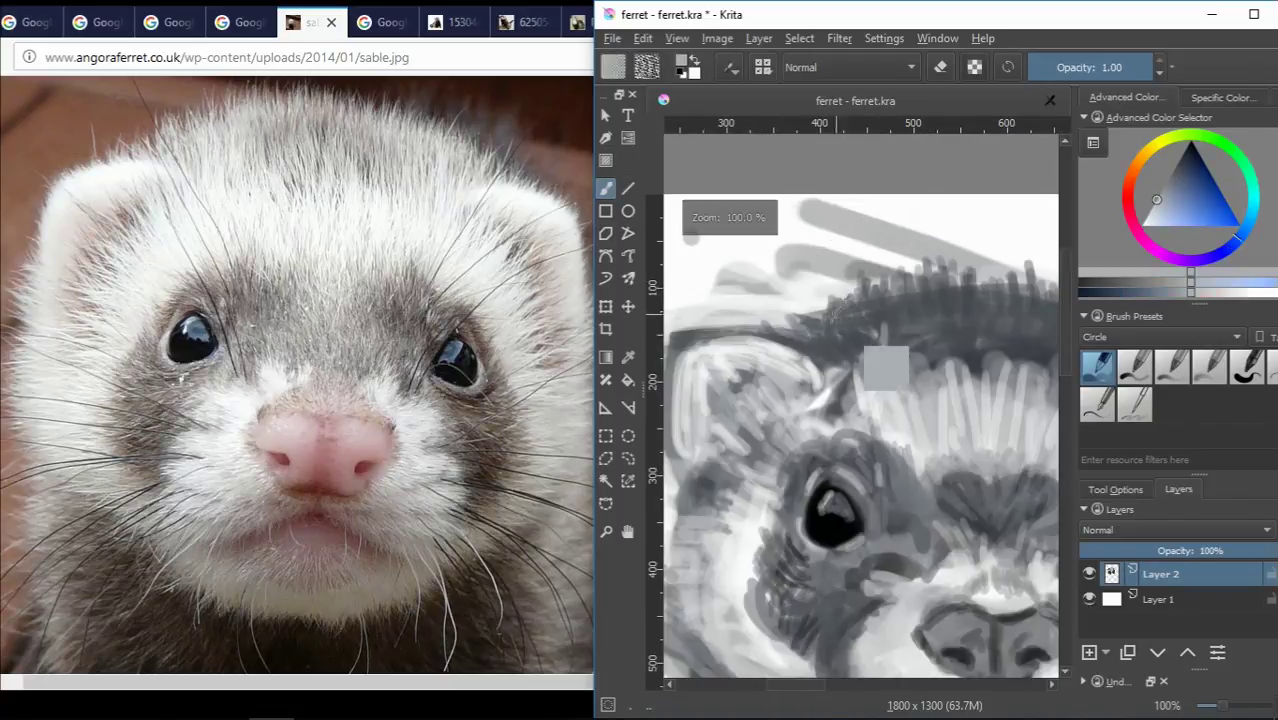
left_click(861, 310, "ctrl")
key("minus")
Paint a light curved highlight stroke along the ferret's ear.
key("minus")
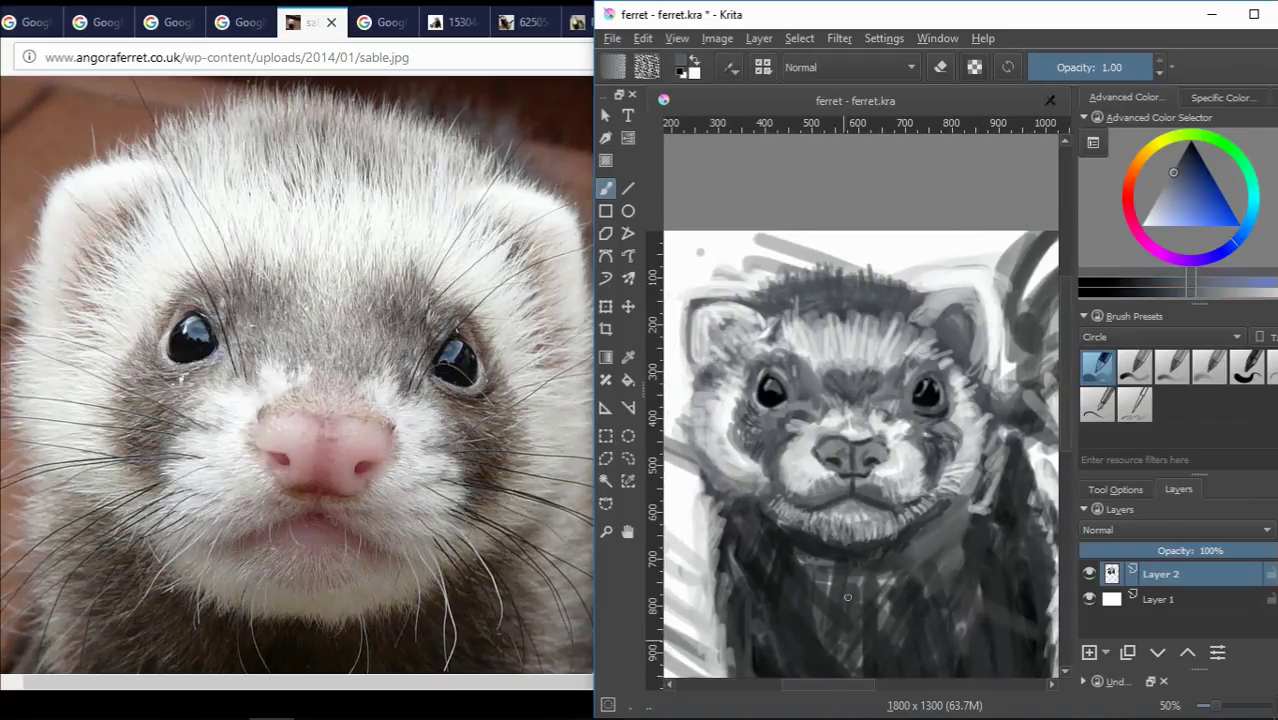
key("plus")
key("minus")
key("minus")
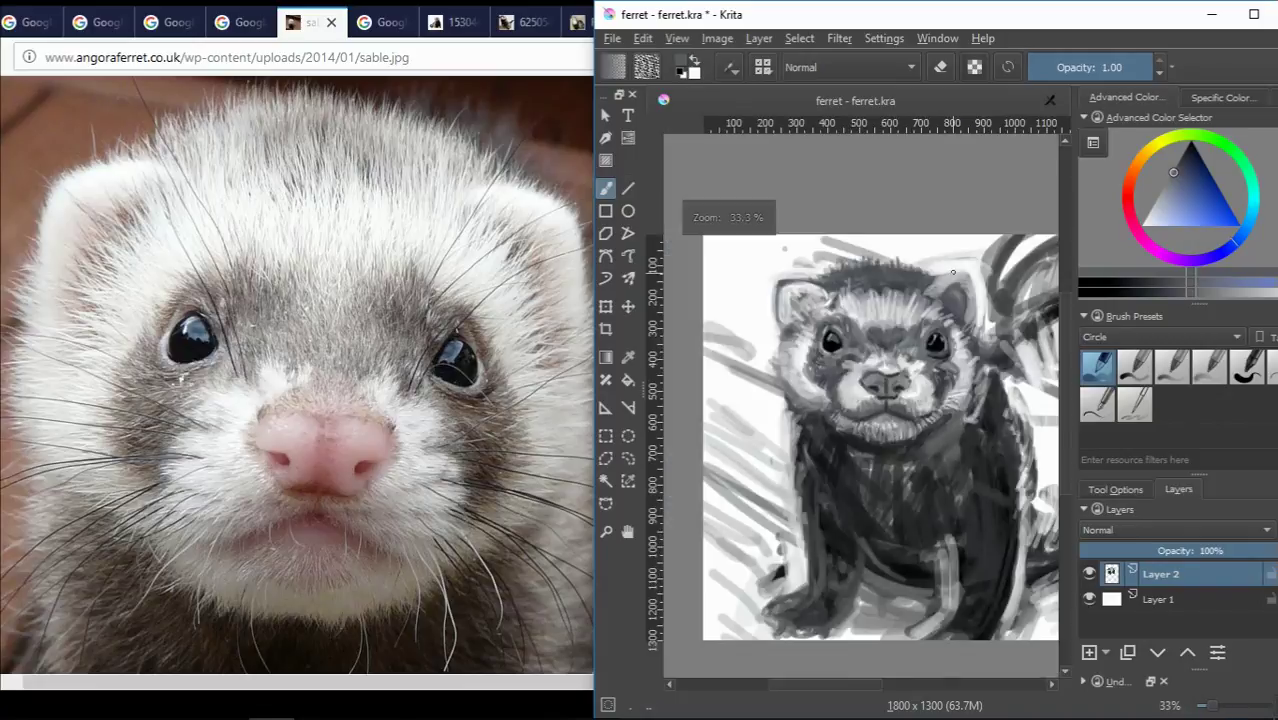
key("plus")
key("plus")
key("plus")
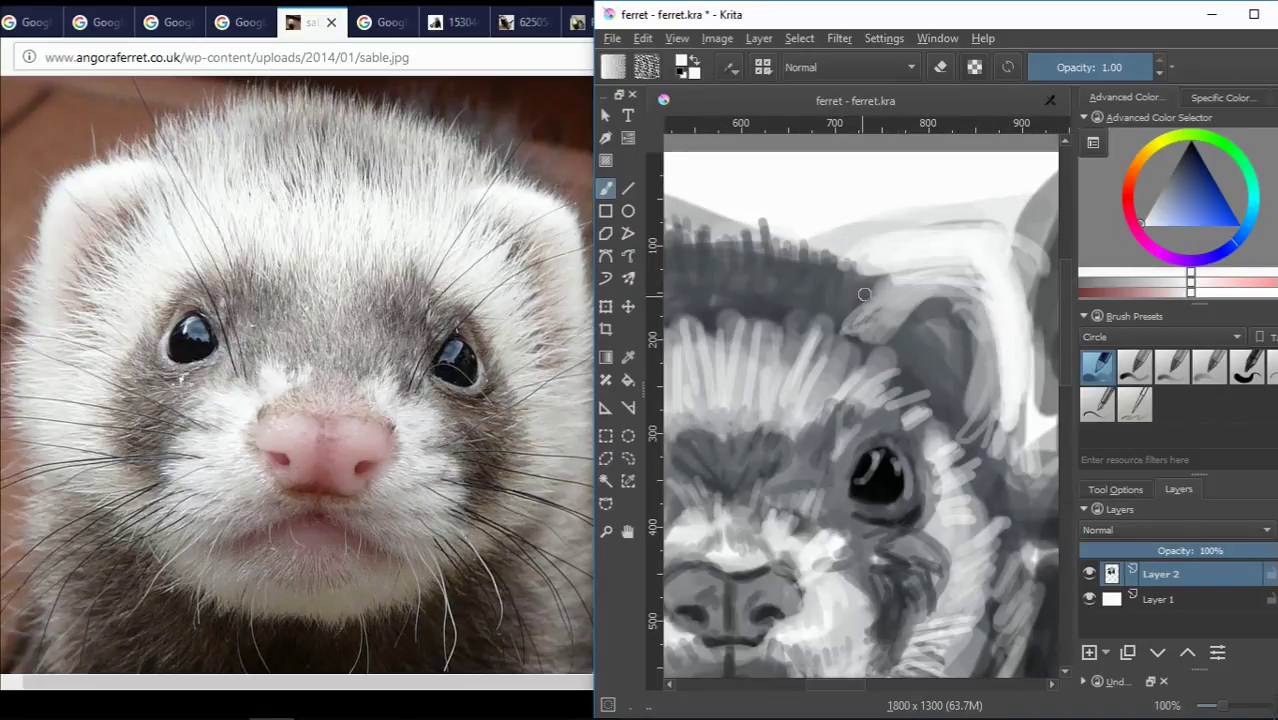
left_click(918, 240, "ctrl")
mouse_move(848, 320)
left_mouse_down()
mouse_move(955, 286)
mouse_move(955, 415)
left_mouse_up()
Paint near-white highlight strokes near the ferret's eye and check the right cheek.
left_click(957, 288, "ctrl")
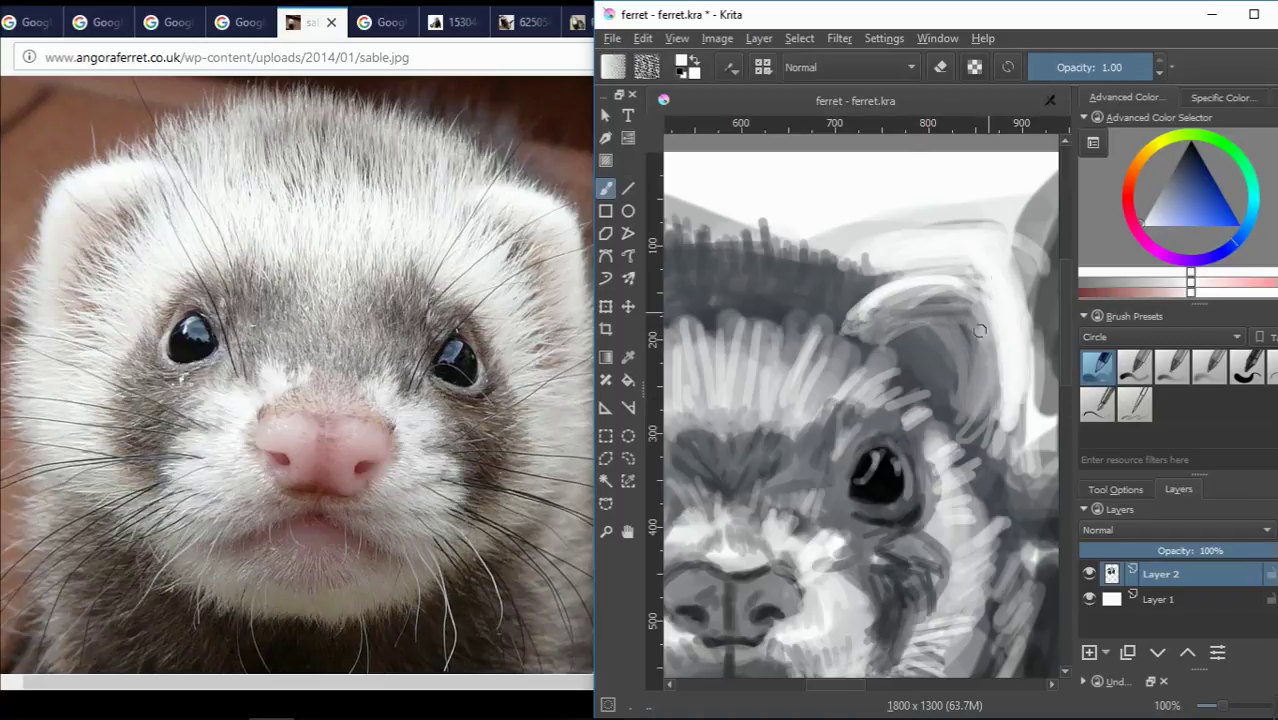
mouse_move(899, 384)
left_mouse_down()
mouse_move(930, 430)
mouse_move(935, 590)
left_mouse_up()
key("minus")
key("minus")
key("plus")
key("plus")
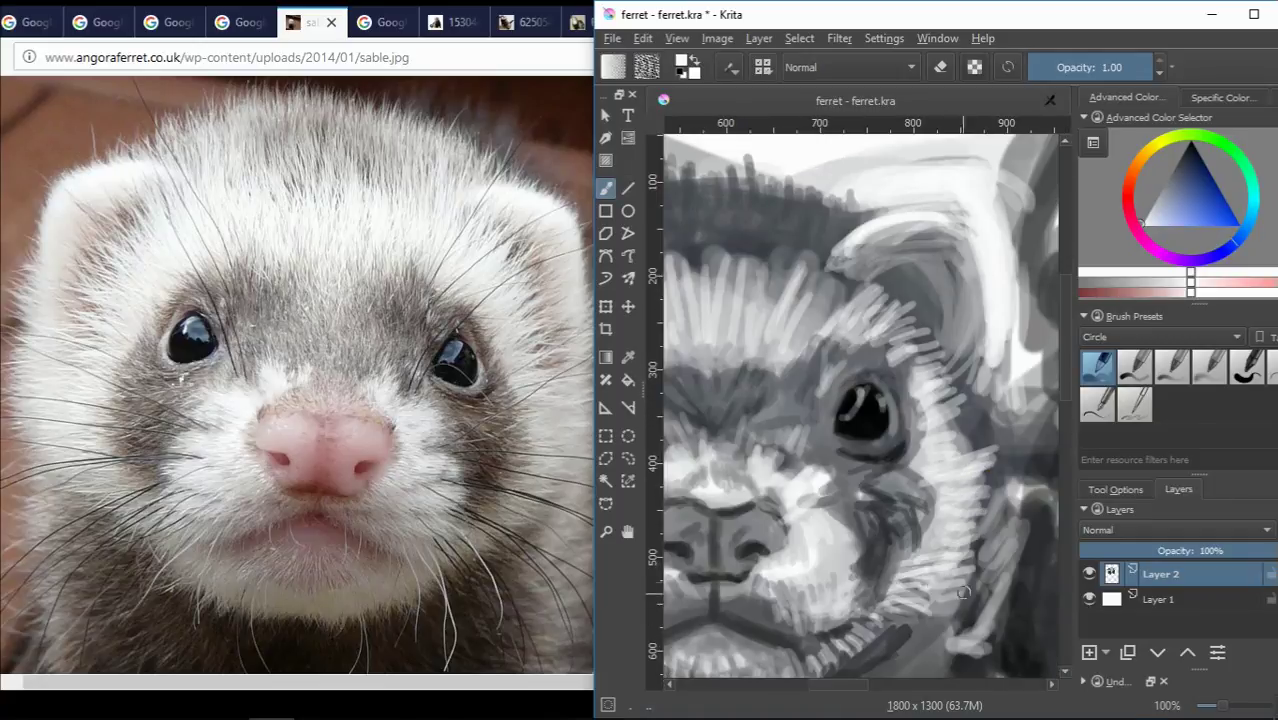
key("minus")
key("minus")
key("plus")
key("plus")
key("plus")
Sample light grey-blue from between the eyes for the cheek fur, then zoom out to 33%.
key("minus")
left_click(860, 455, "ctrl")
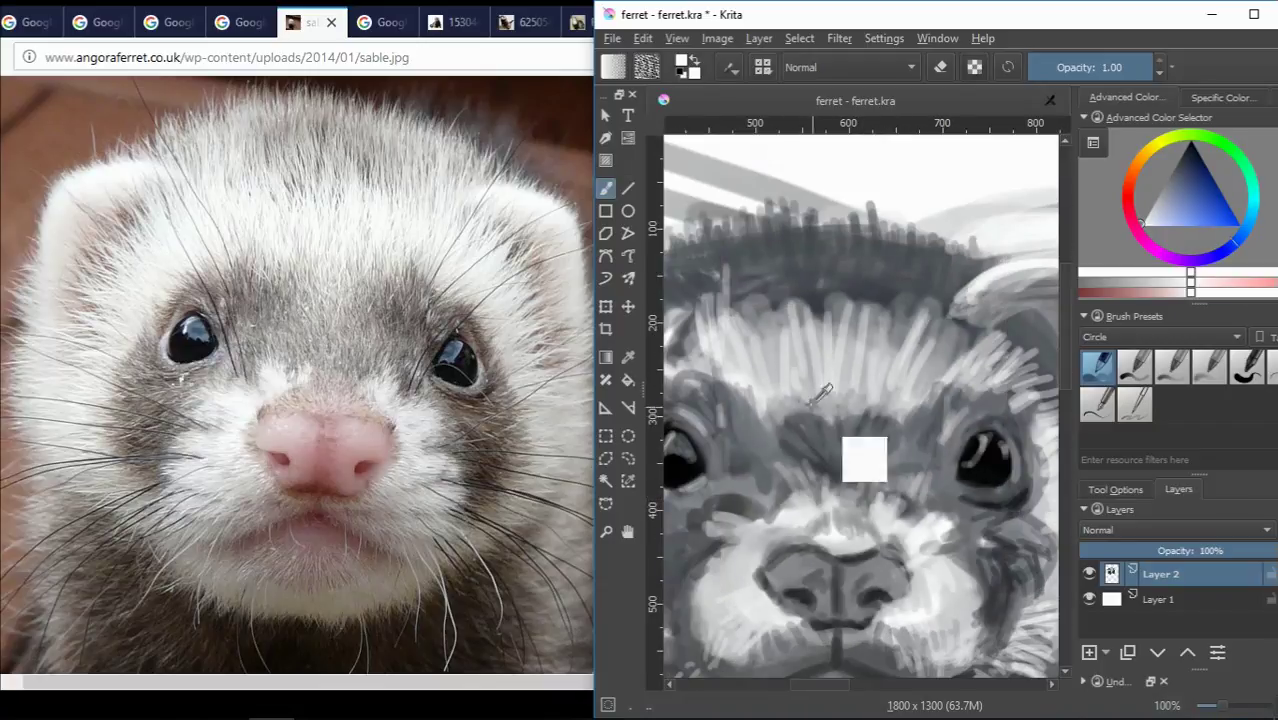
key("minus")
key("plus")
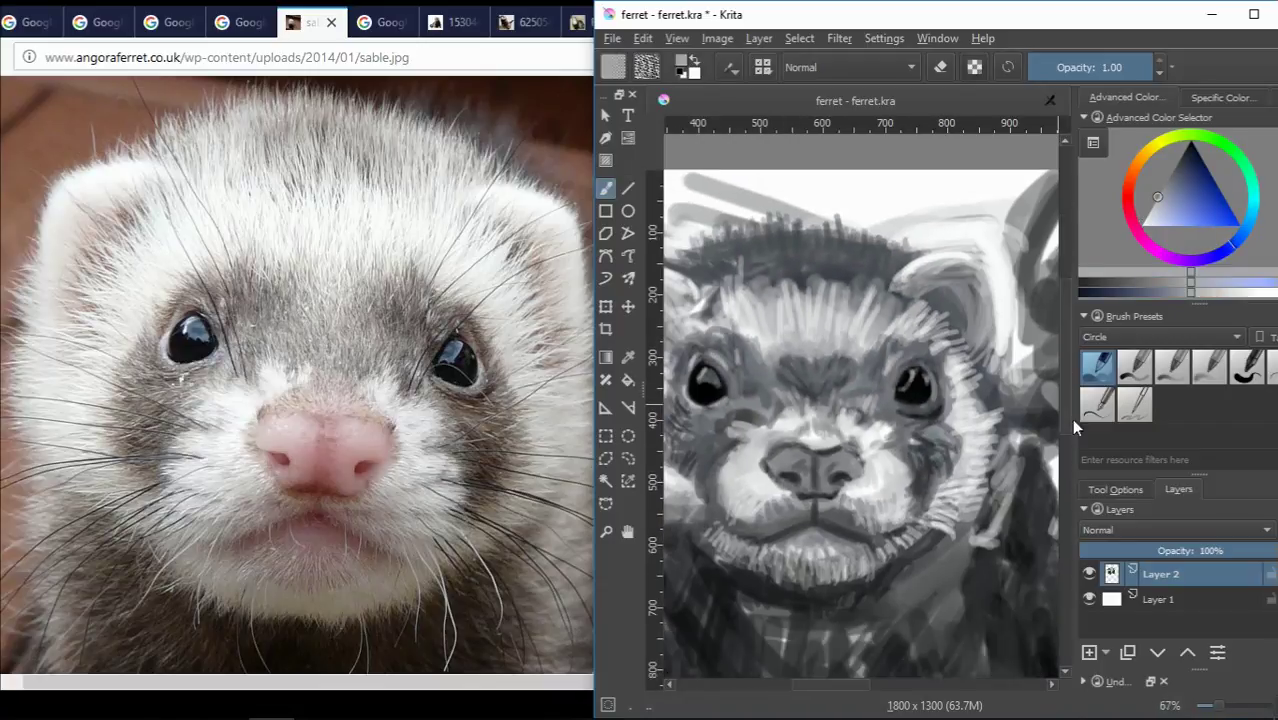
left_click(855, 500, "ctrl")
key("minus")
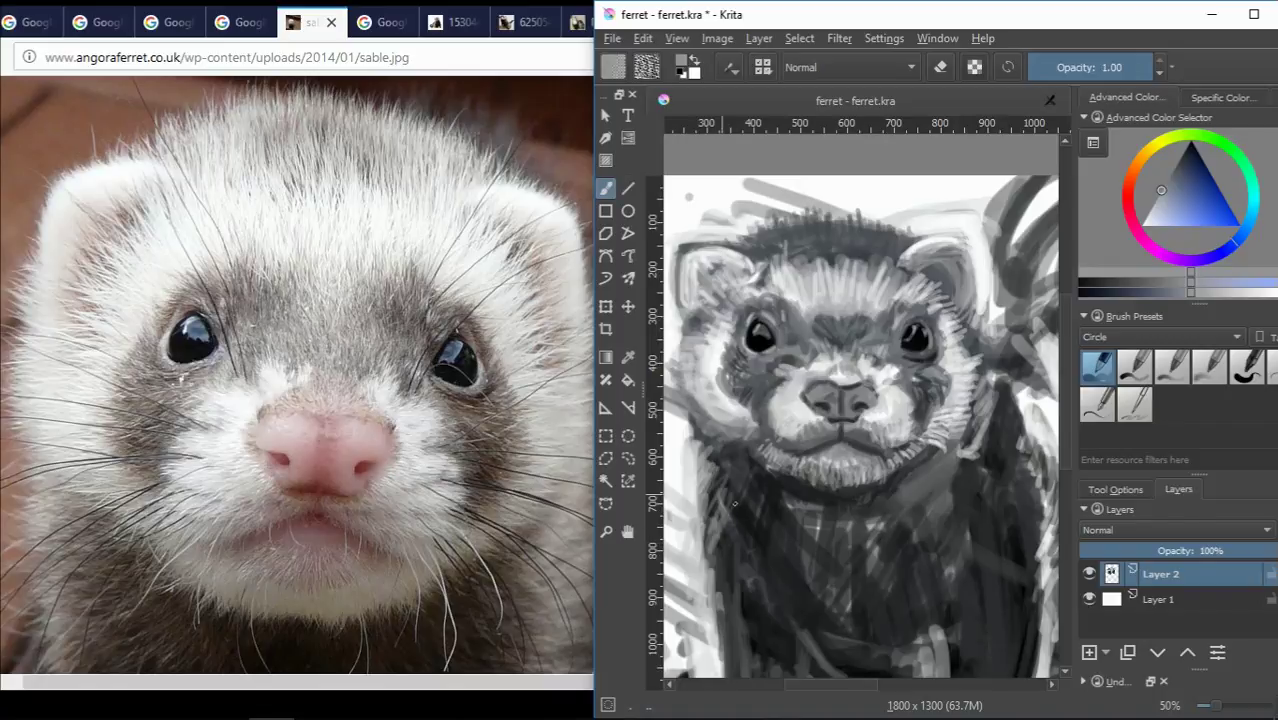
key("minus")
left_click_drag(830, 686, 814, 686)
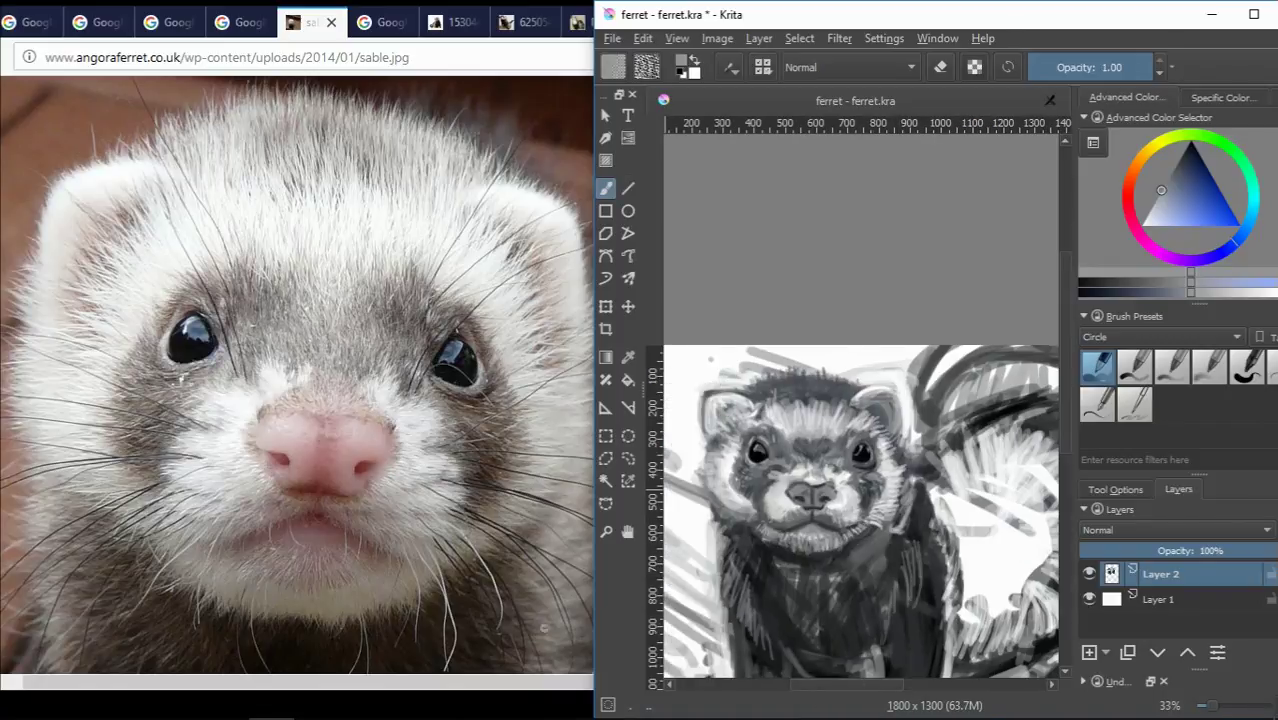
key("alt+Tab")
Cycle through the open ferret reference tabs to the Google Images search tab.
left_click(432, 22)
left_click(640, 22)
left_click(700, 22)
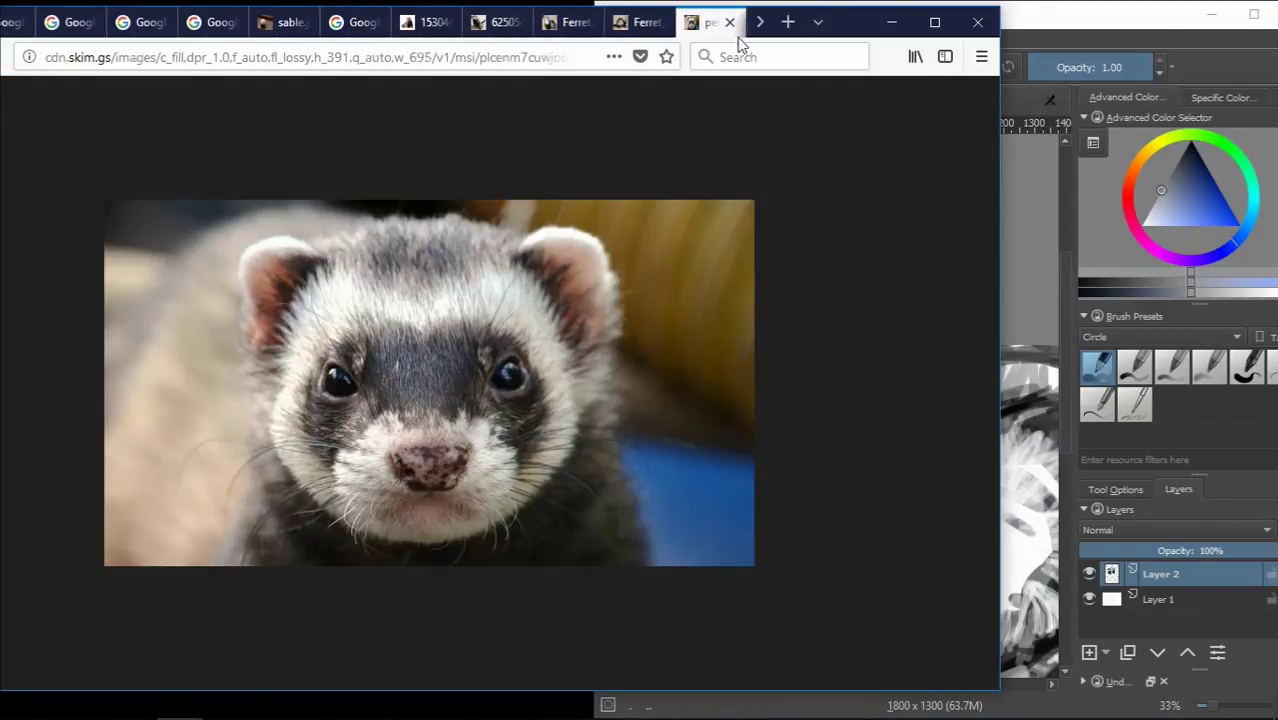
left_click(355, 22)
left_click(72, 22)
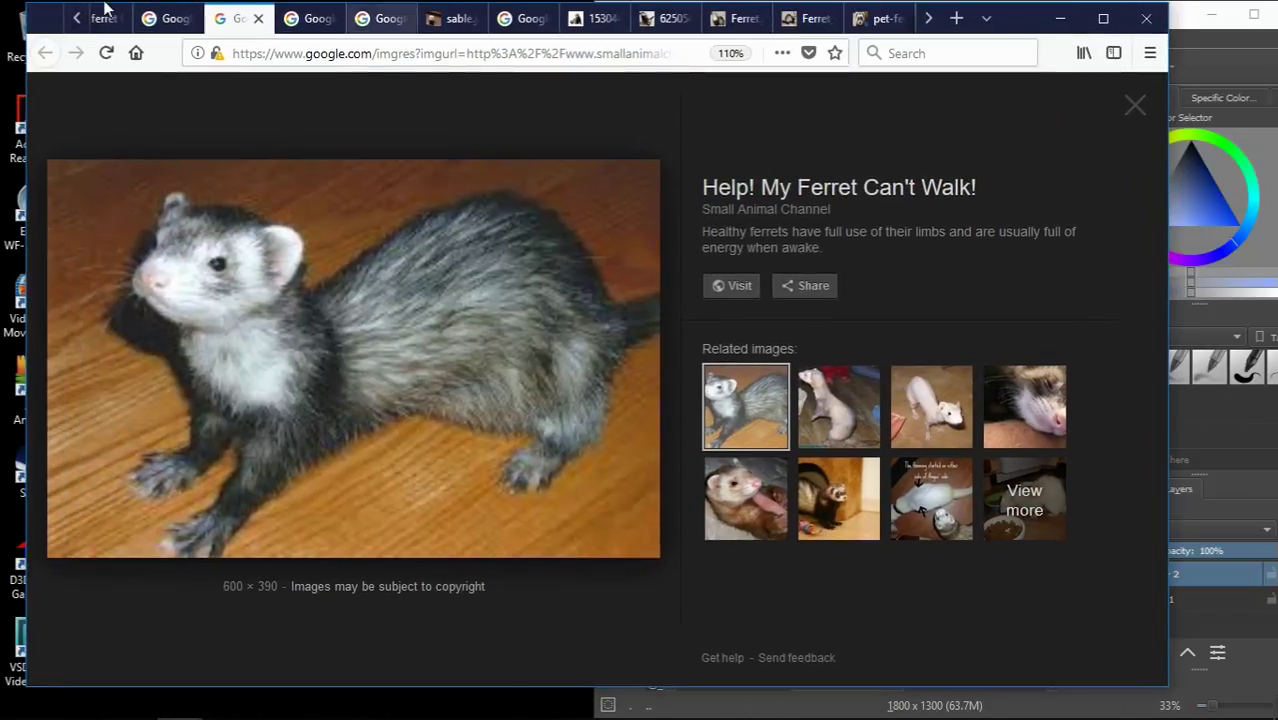
left_click(104, 8)
Search Google Images for 'ferret fur' and briefly view the white ferret image.
key("BackSpace")
key("BackSpace")
key("BackSpace")
type("ferret f")
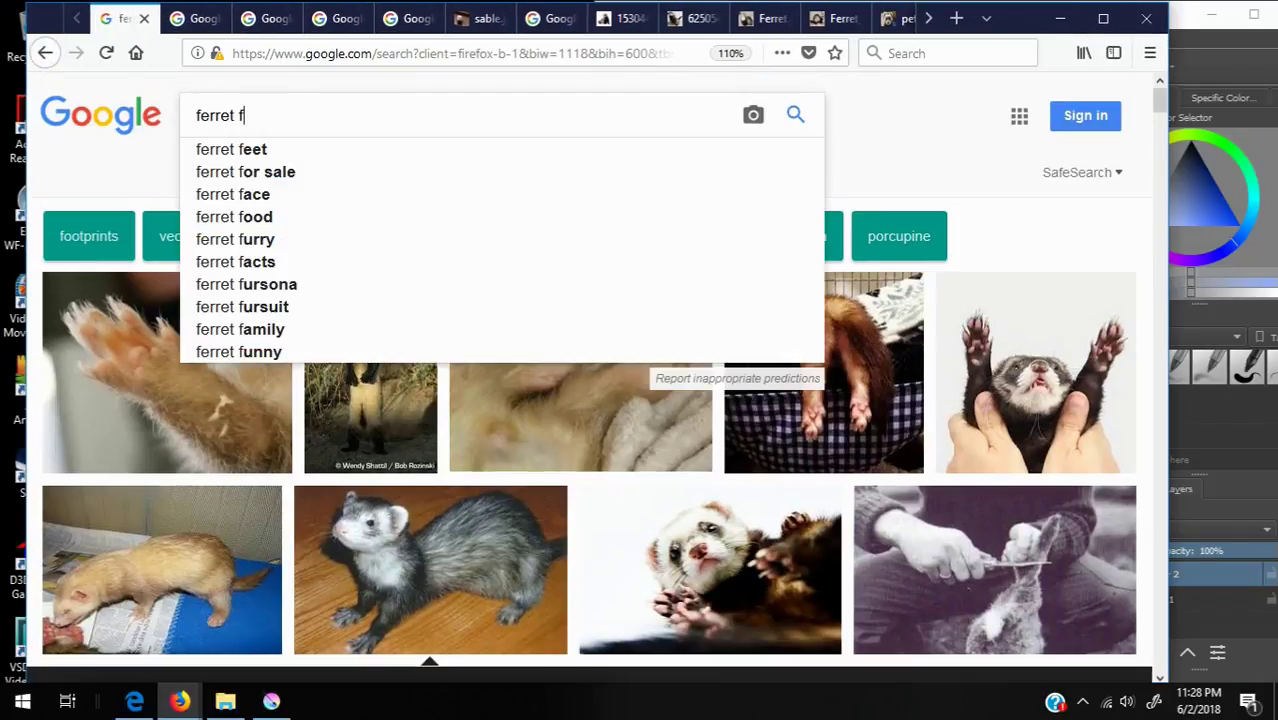
type("ur")
key("Return")
scroll(1100, 365, "down", 3)
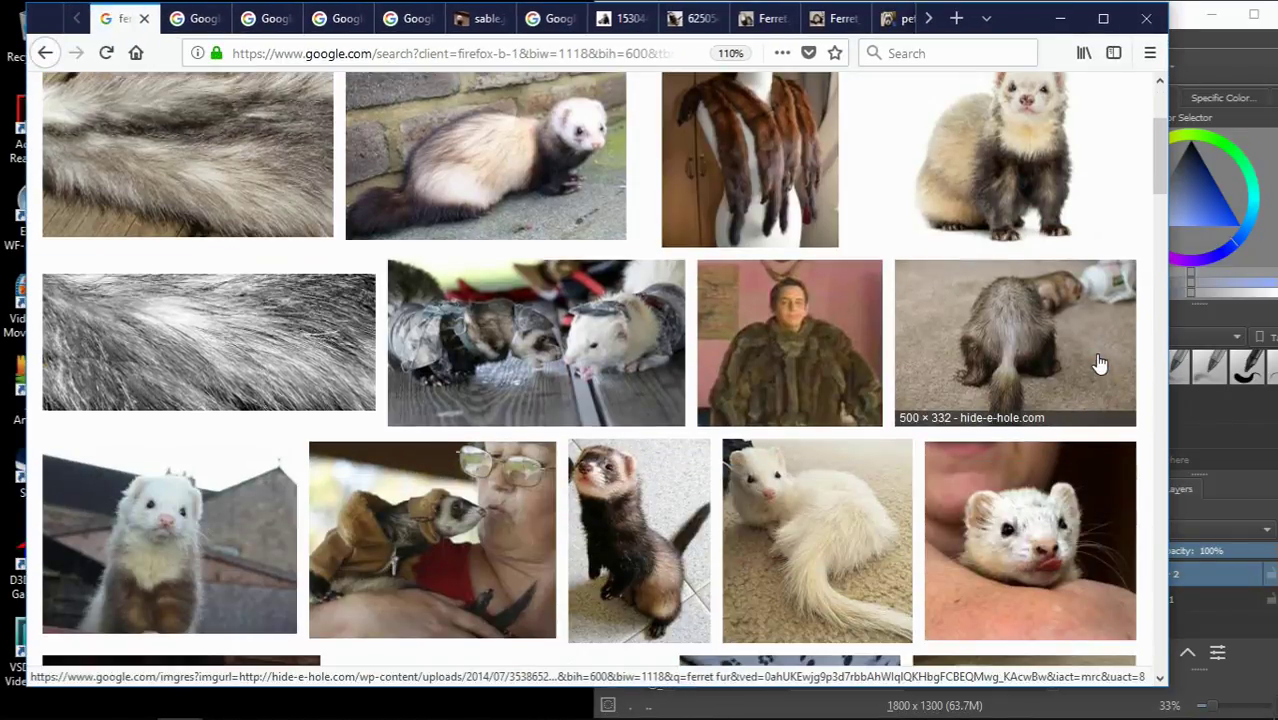
scroll(556, 423, "down", 5)
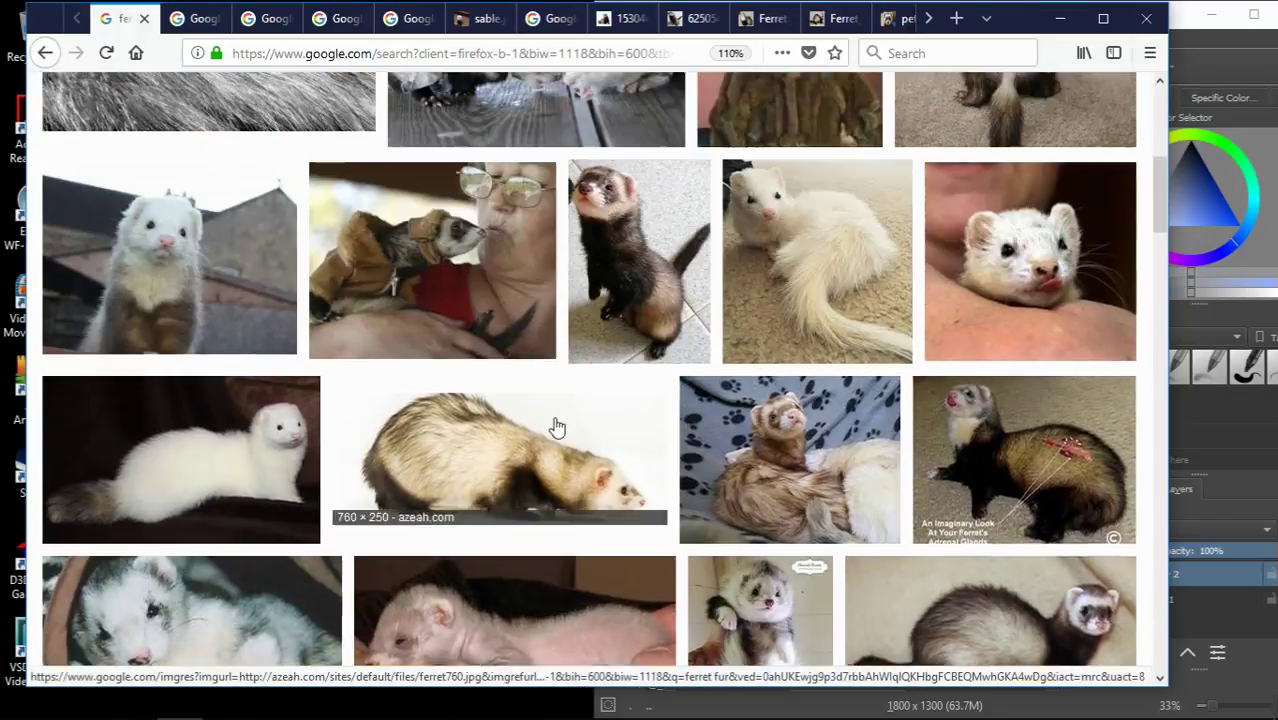
right_click(215, 321)
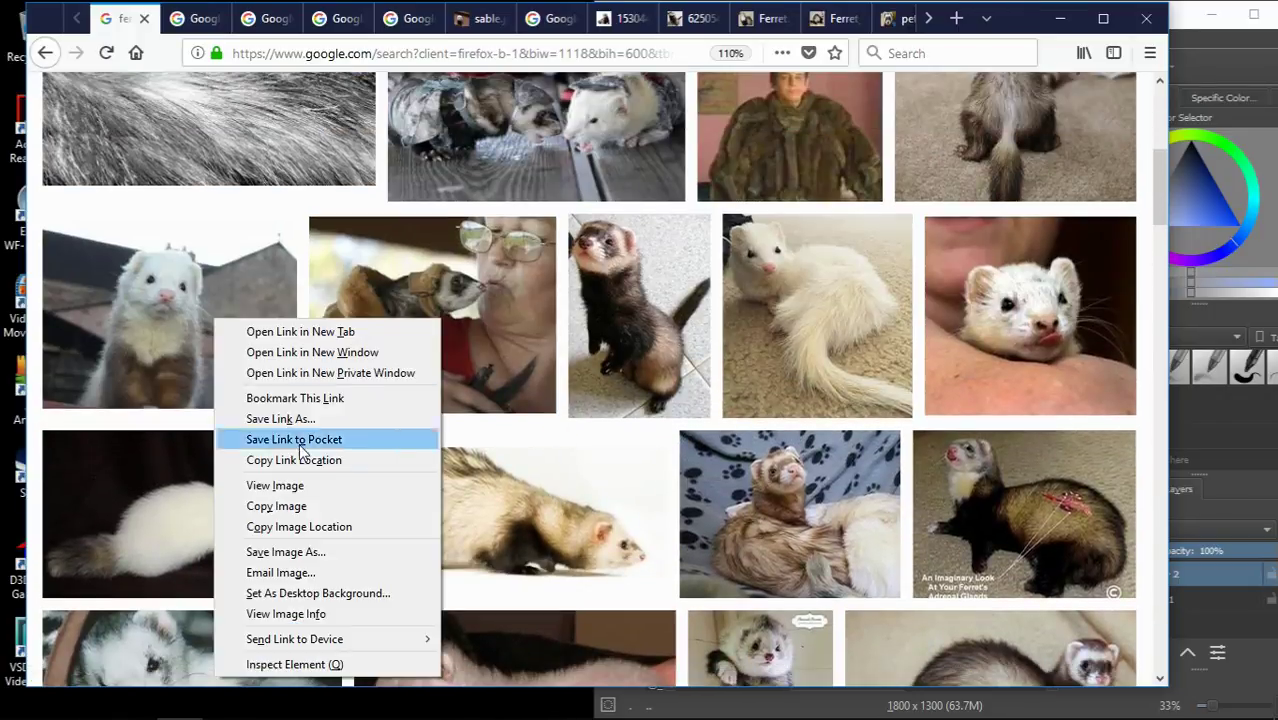
left_click(275, 485)
key("alt+Left")
Scroll the results and open a large preview of the beige ferret photo.
scroll(670, 430, "down", 5)
scroll(700, 440, "down", 5)
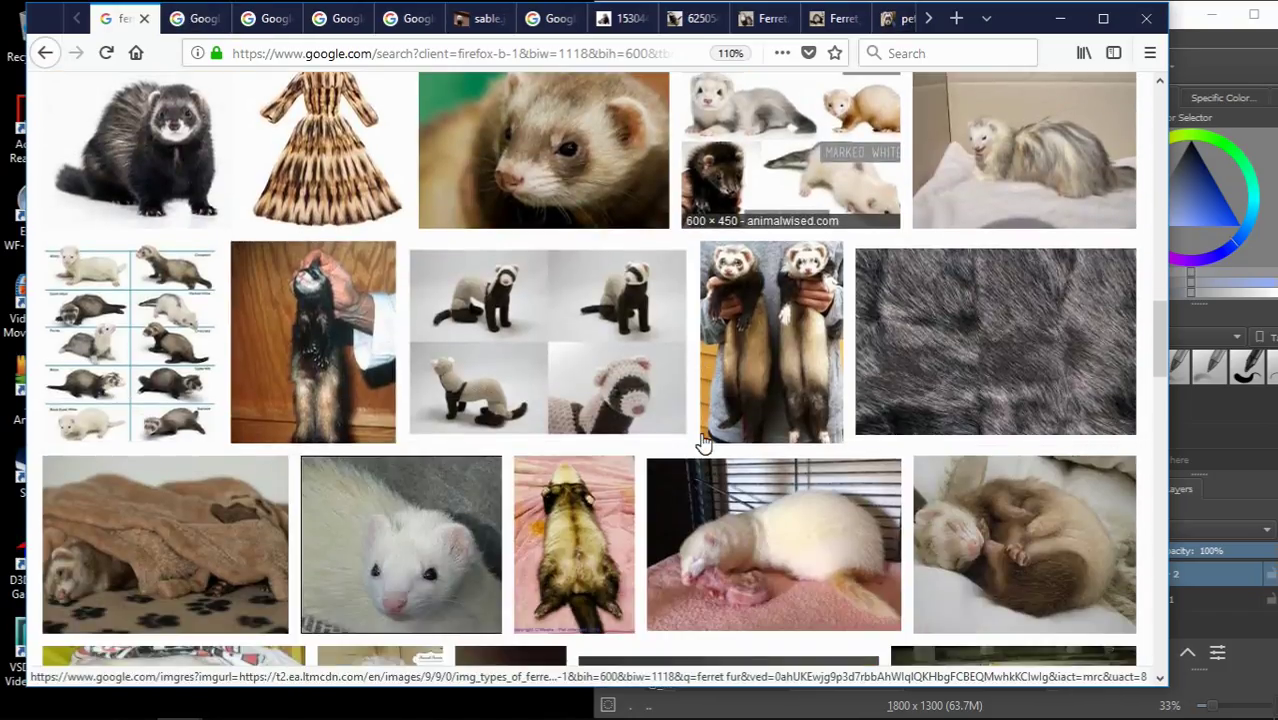
scroll(703, 443, "down", 5)
scroll(705, 440, "down", 5)
scroll(707, 435, "down", 5)
scroll(709, 430, "down", 3)
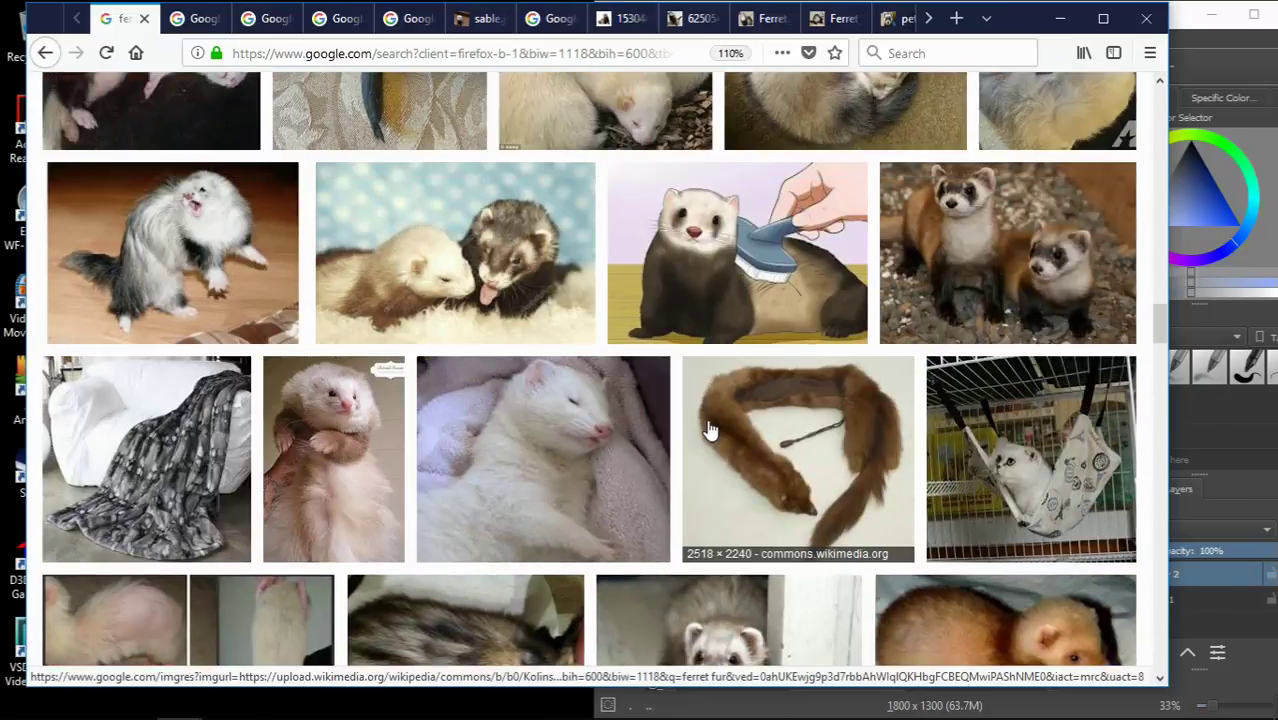
scroll(709, 430, "down", 4)
scroll(710, 430, "down", 2)
scroll(712, 428, "down", 4)
scroll(632, 418, "up", 2)
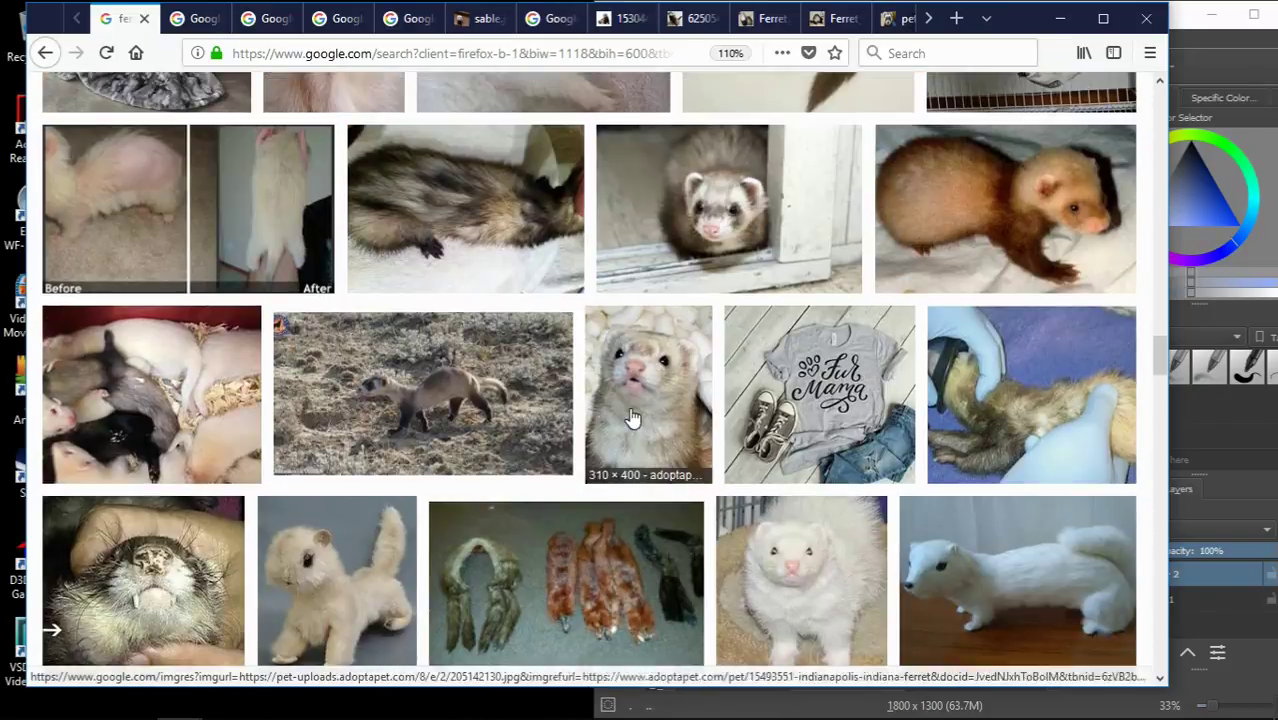
left_click(632, 418)
Back in Krita, set the painting colour to a dark reddish grey.
key("alt+Tab")
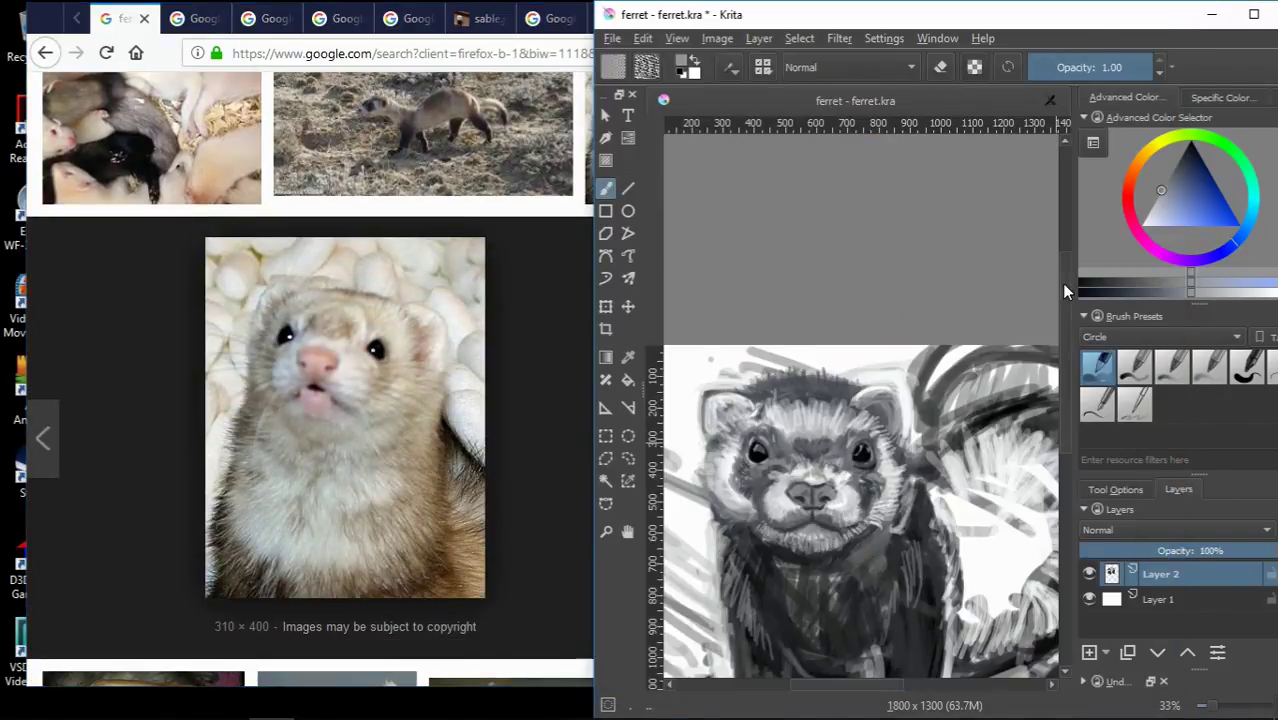
scroll(1064, 290, "down", 2)
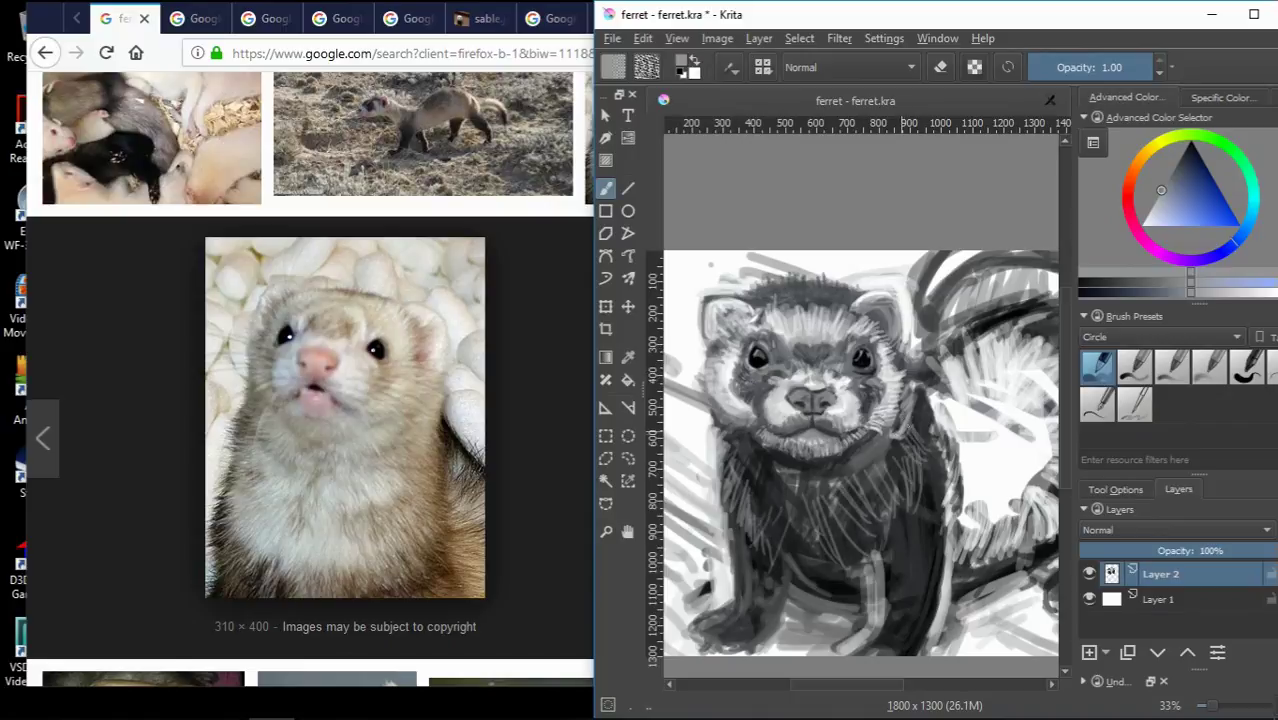
key("d")
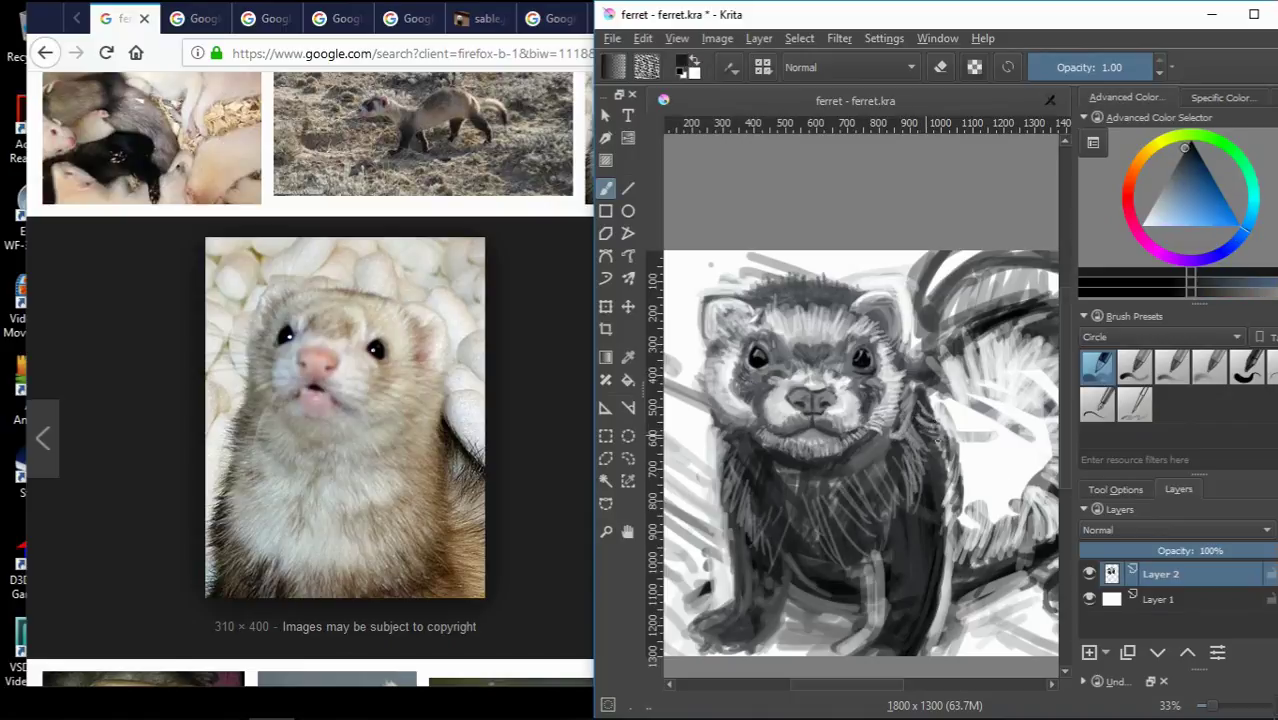
left_click(784, 550, "ctrl")
left_click(832, 597, "ctrl")
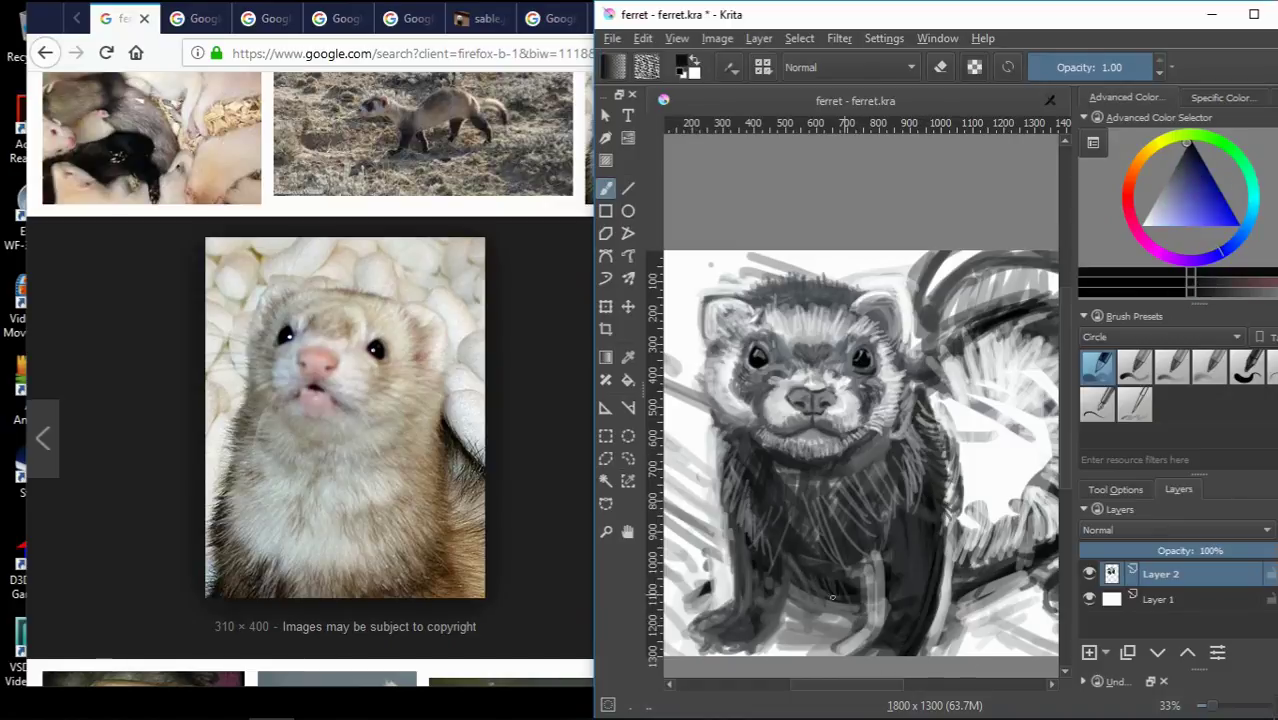
Open the white-ferret 'Ferret Colour Chart' photo preview in the browser.
scroll(177, 243, "up", 5)
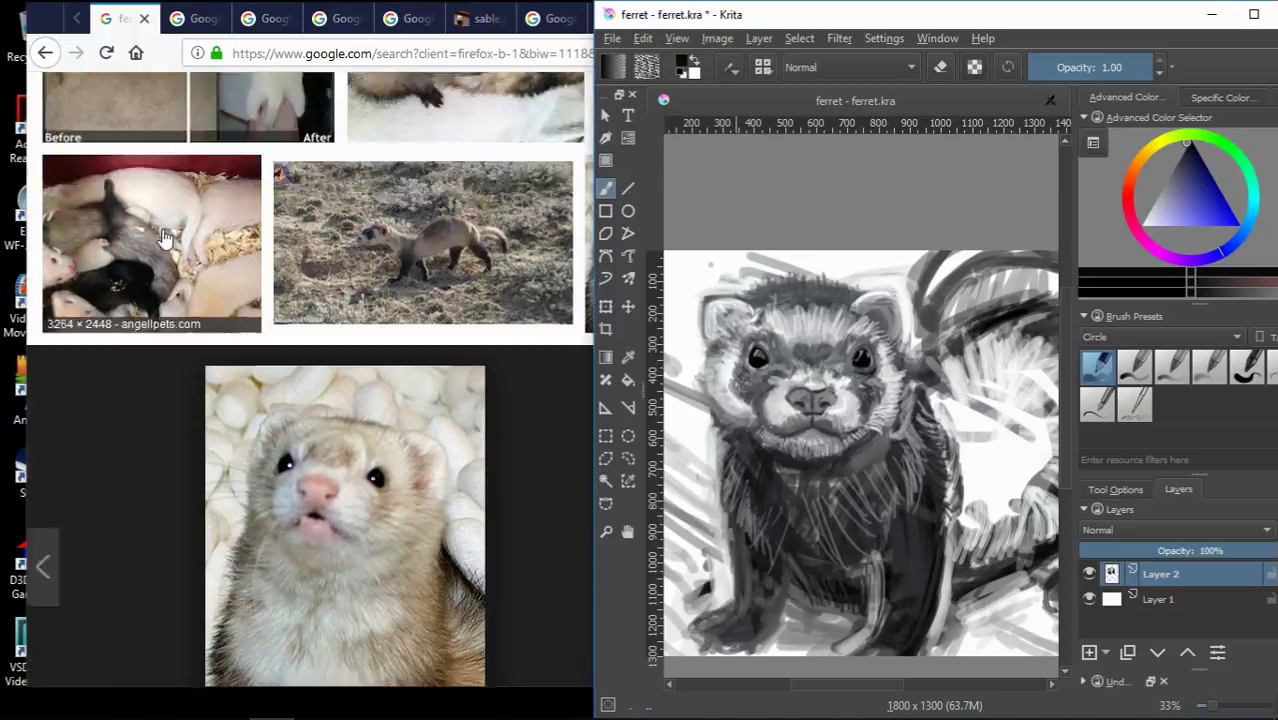
scroll(177, 243, "up", 5)
scroll(265, 391, "up", 5)
left_click(228, 427)
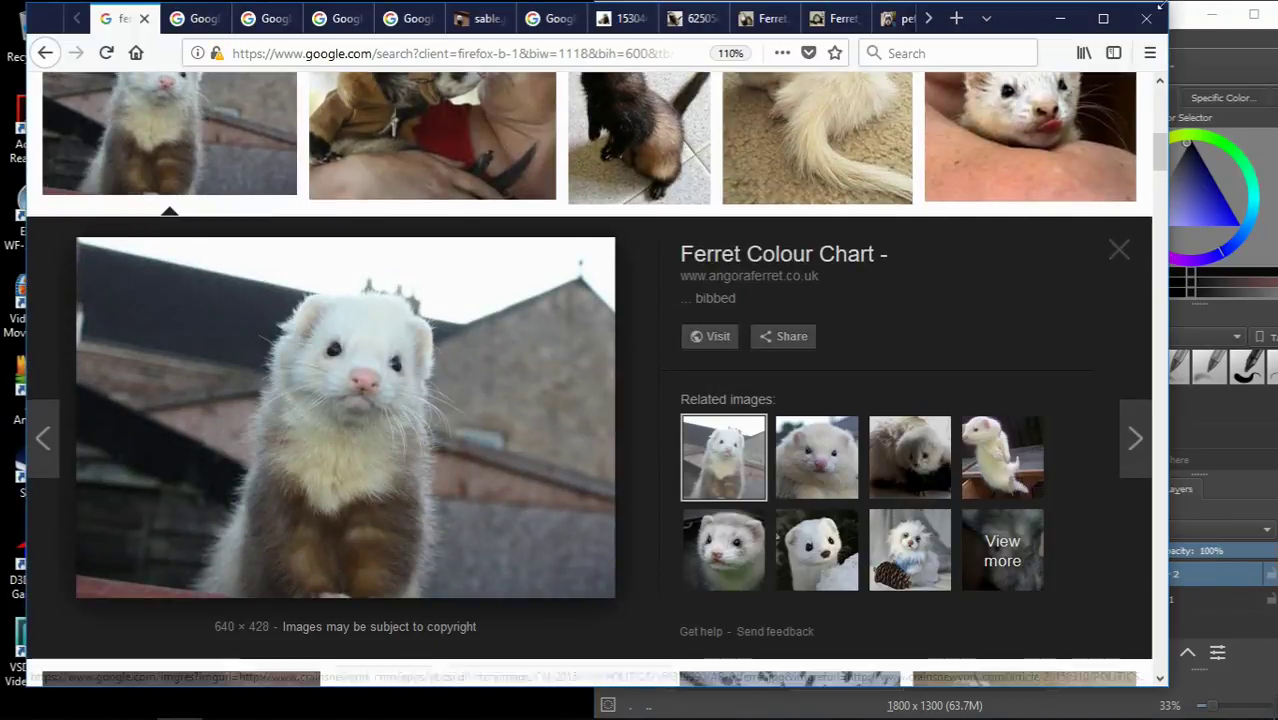
Step through the ferret reference tabs back to the ferret fur search.
key("alt+Tab")
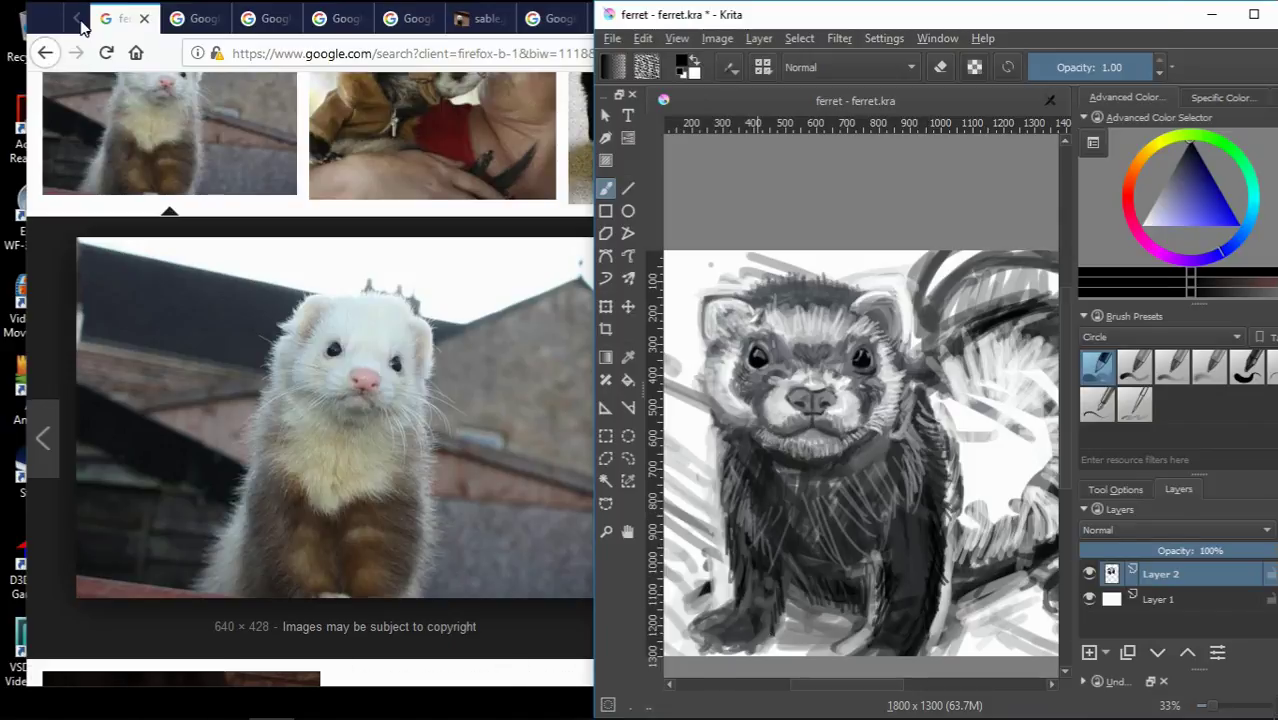
left_click(200, 18)
left_click(262, 18)
left_click(200, 18)
left_click(120, 18)
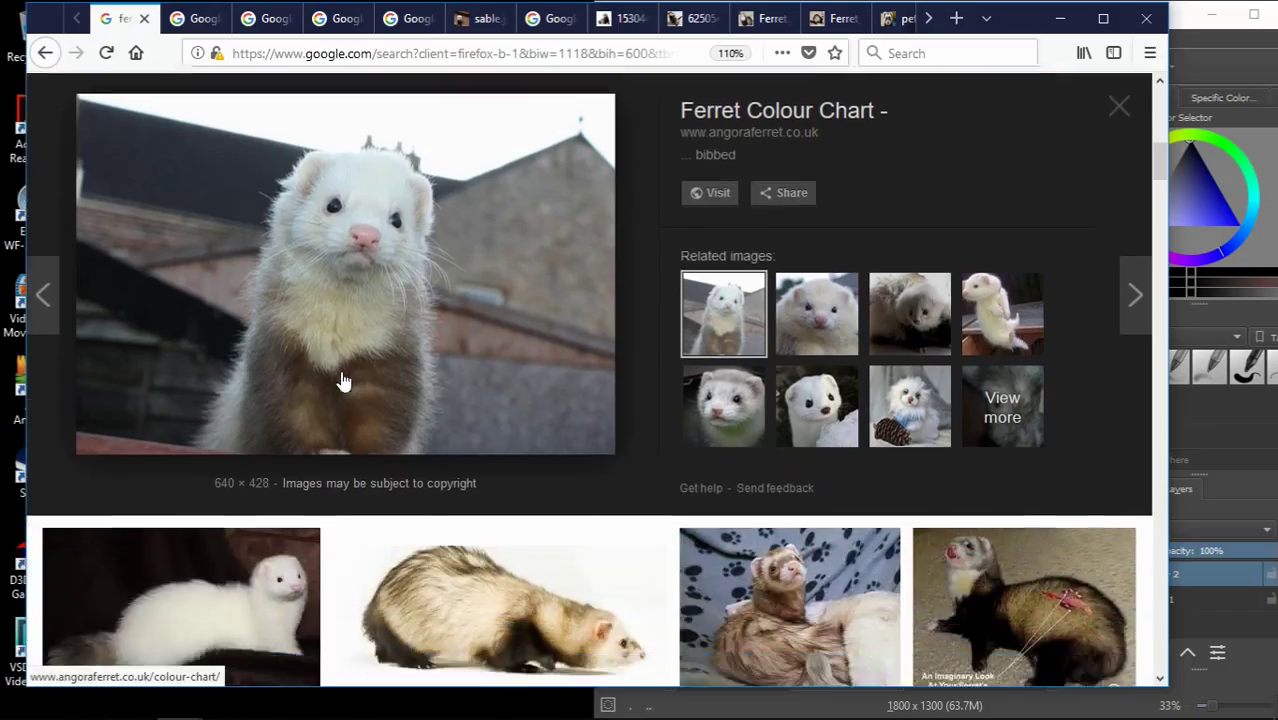
scroll(342, 370, "up", 5)
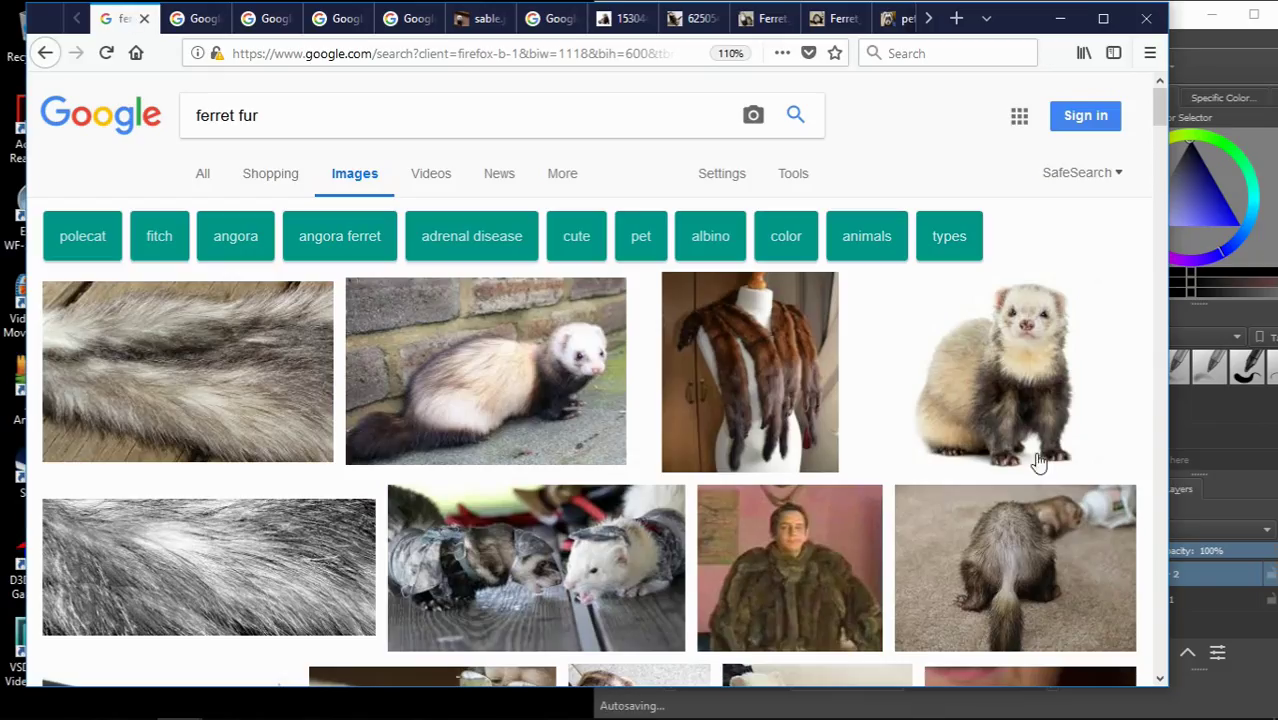
Search Google Images for 'ferret feet' and scroll through the results.
key("slash")
key("BackSpace")
type("ferret f")
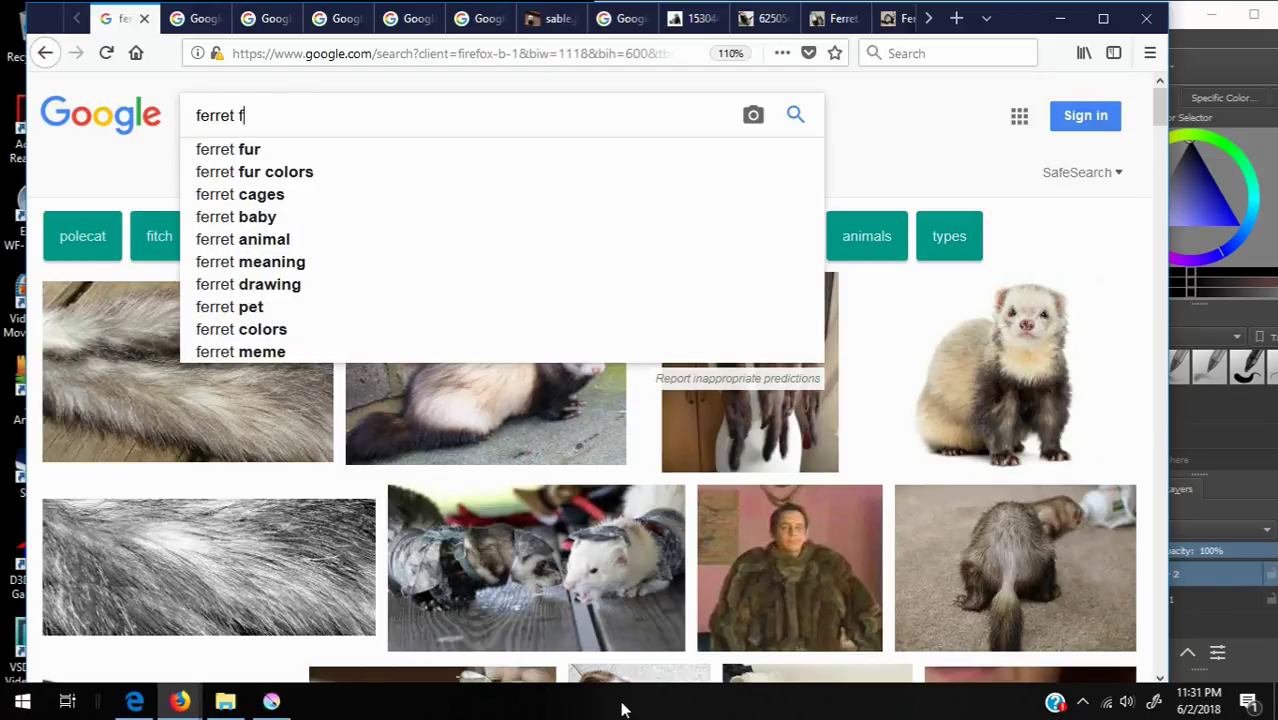
type("eet")
key("Return")
scroll(607, 430, "down", 5)
scroll(607, 443, "down", 4)
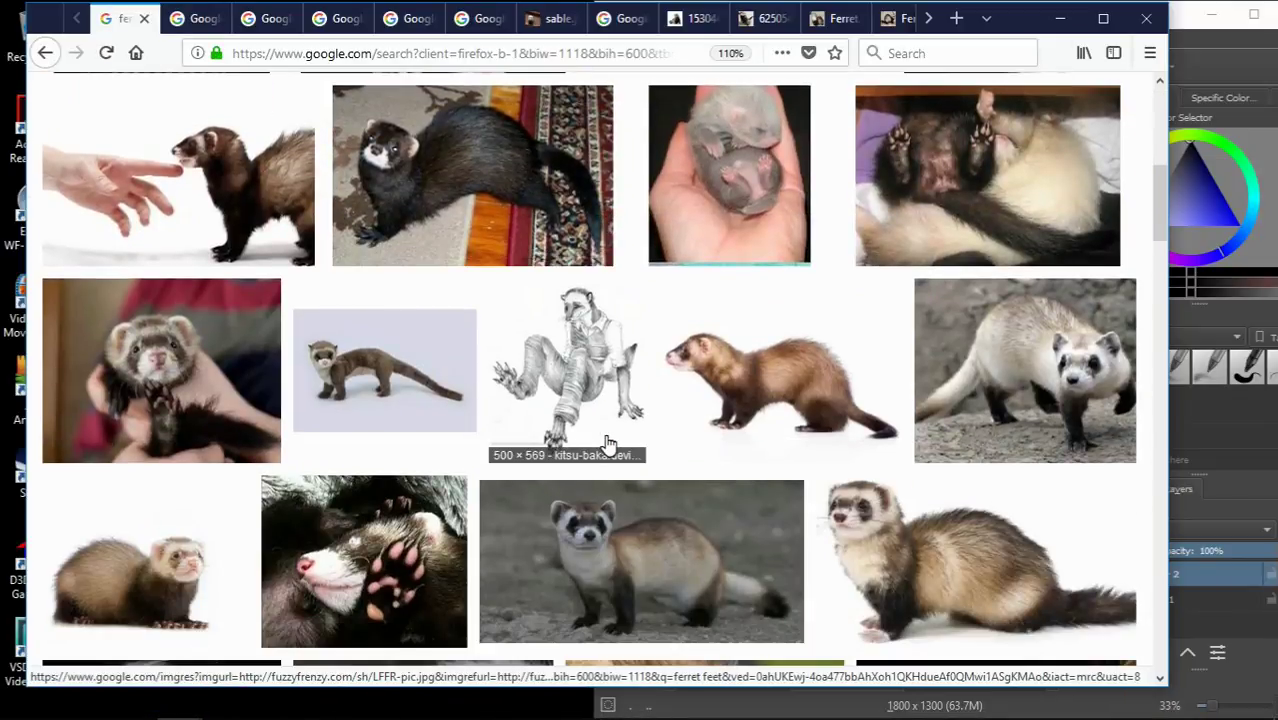
scroll(607, 440, "down", 4)
scroll(605, 430, "down", 4)
scroll(605, 430, "down", 2)
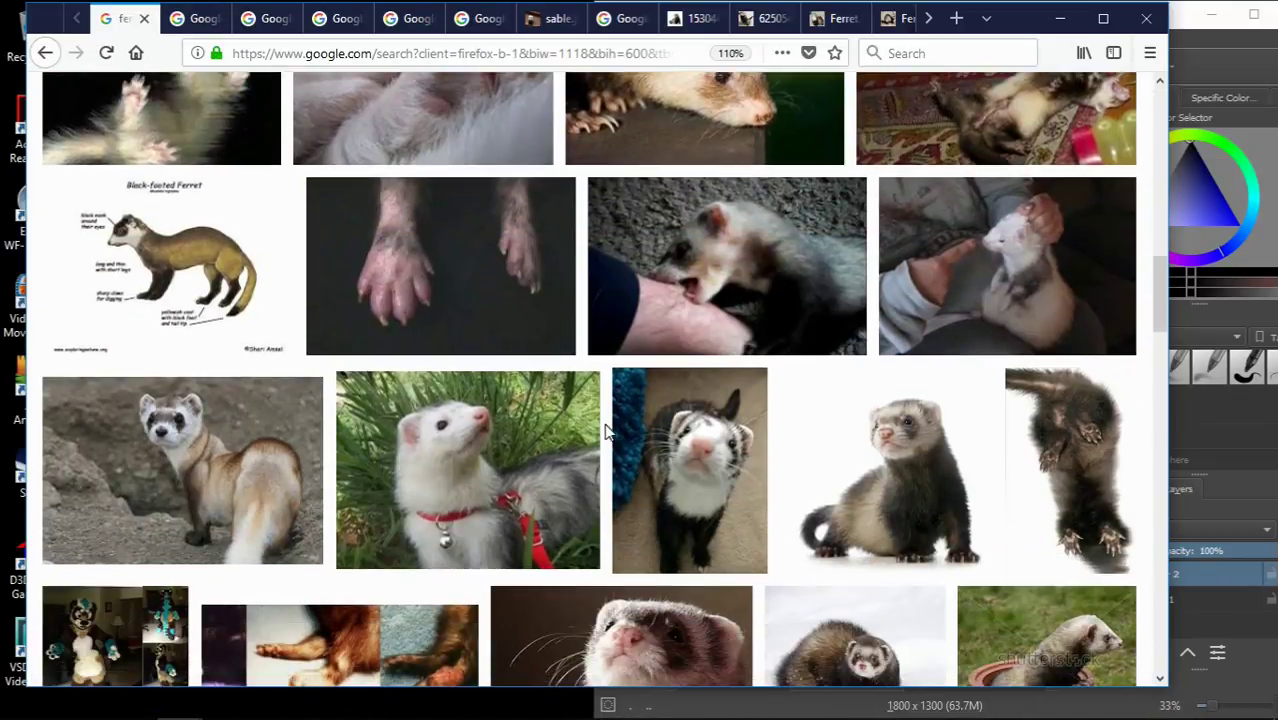
Open a result and flip through the sable, animal-hospital and Wikimedia ferret photos.
left_click(890, 470)
left_click(545, 20)
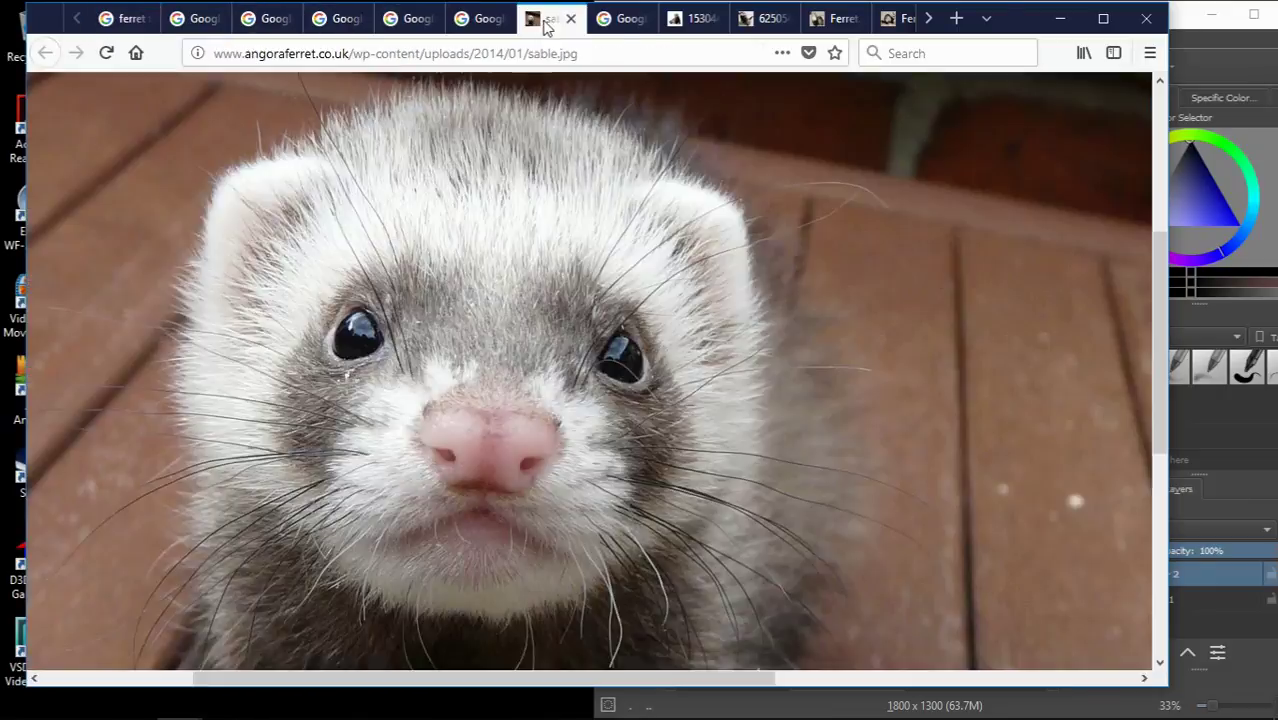
left_click(690, 18)
left_click(770, 18)
left_click(688, 18)
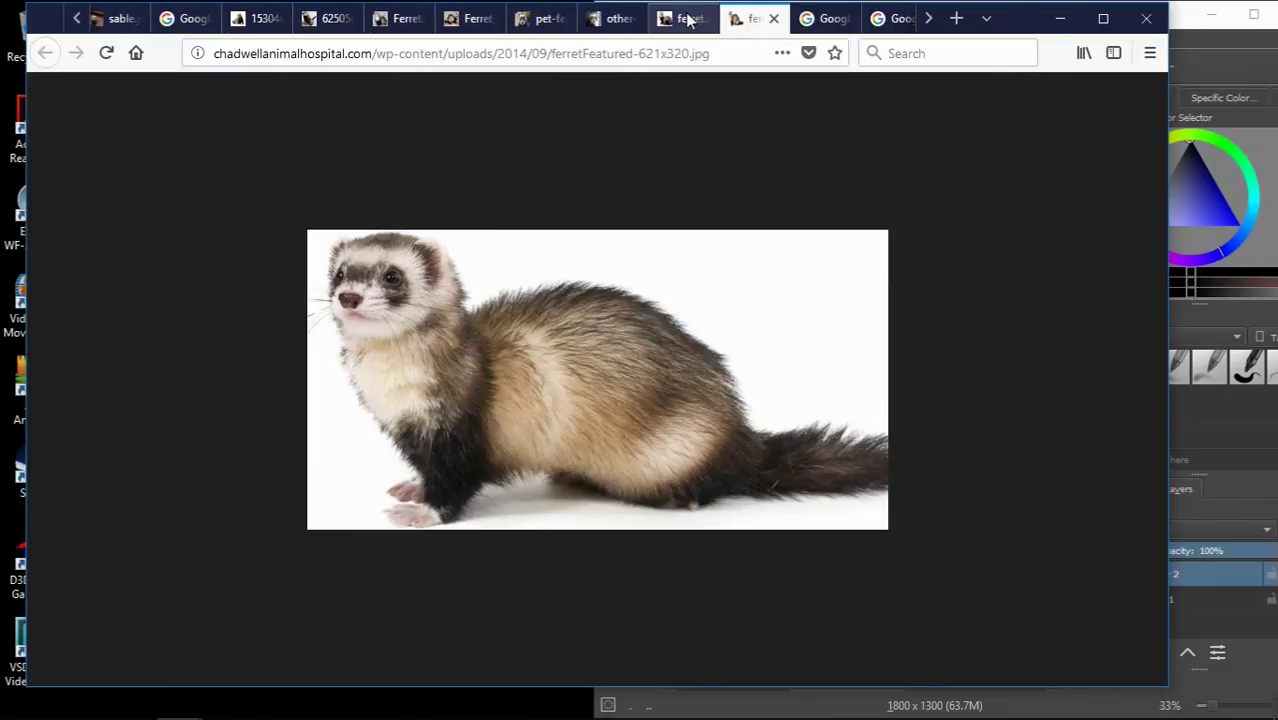
left_click(664, 20)
left_click(545, 20)
left_click(468, 22)
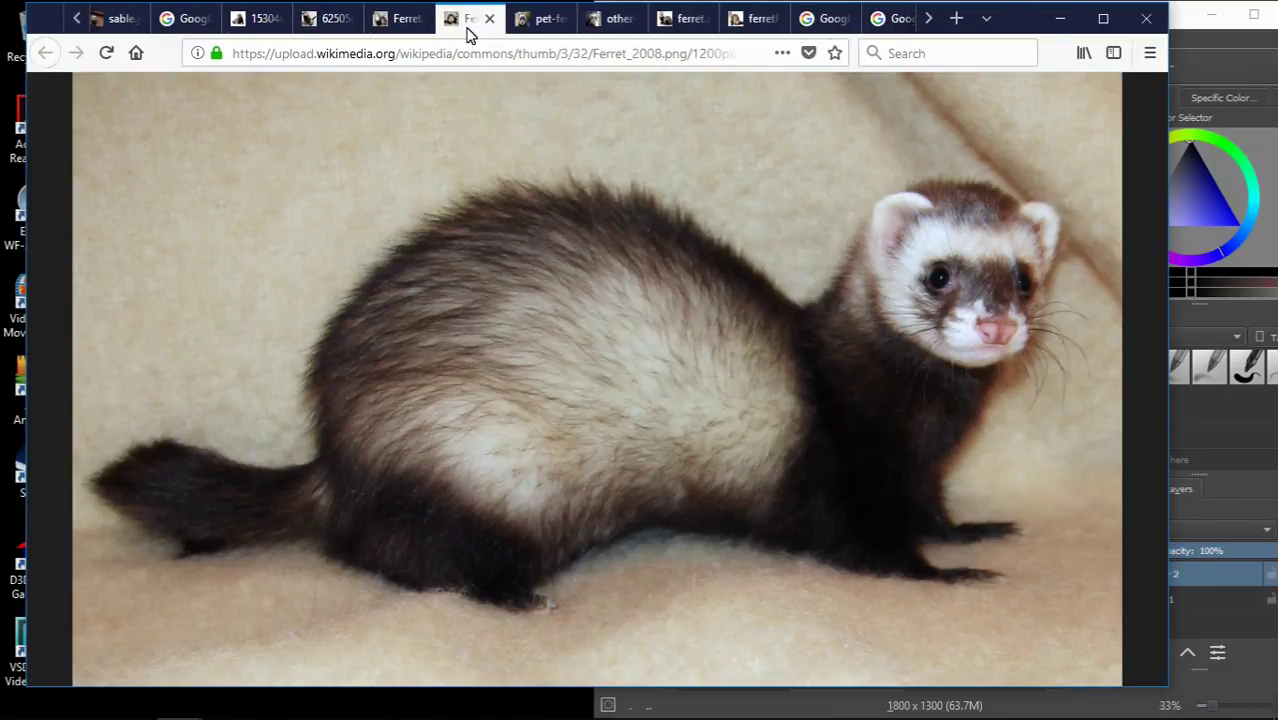
Show the sitting dark ferret photo, dock the browser left, and bring Krita forward.
left_click(405, 20)
left_click(330, 20)
left_click(277, 18)
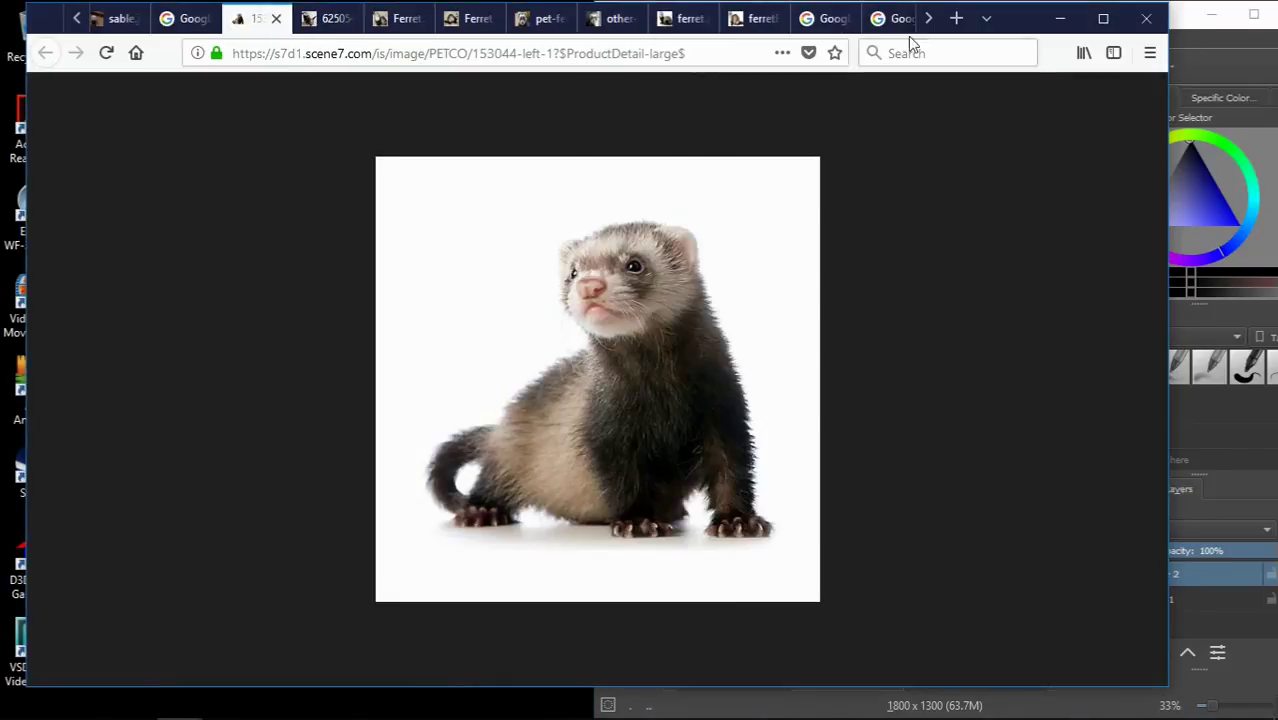
left_click_drag(908, 36, 486, 36)
left_click(271, 701)
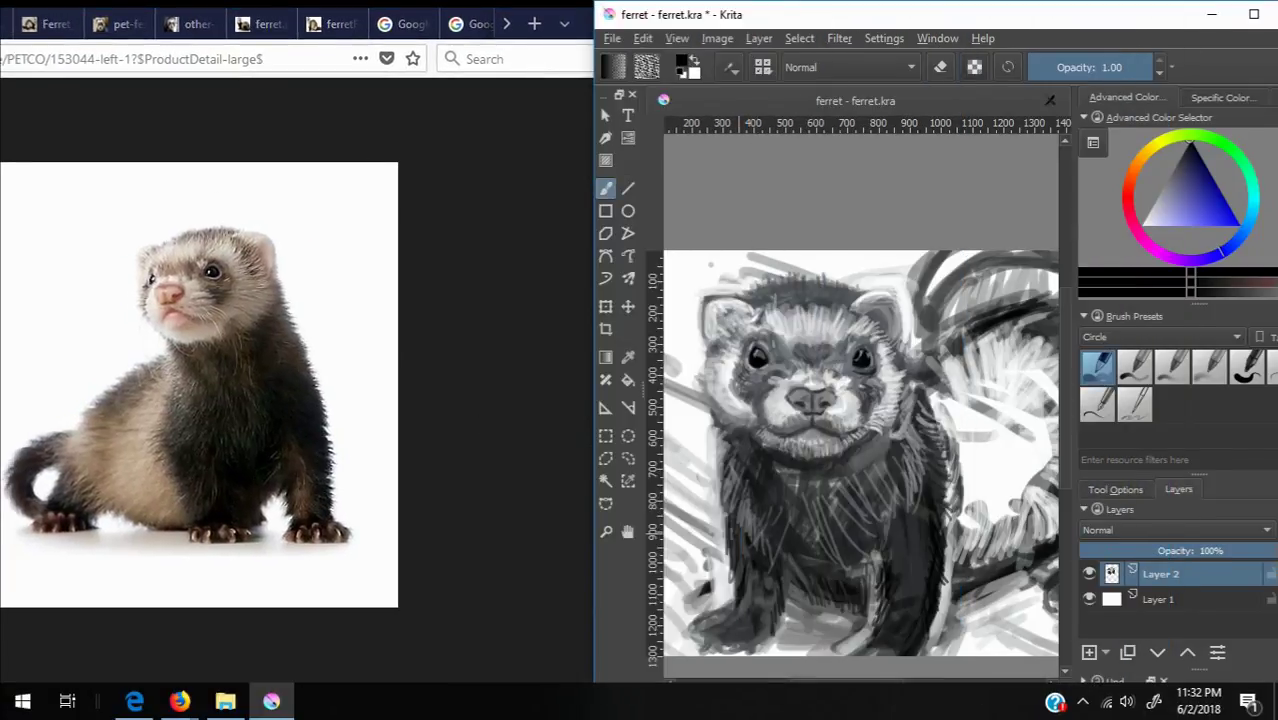
Paint small dark claw strokes on the ferret's front foot.
scroll(730, 600, "up", 3)
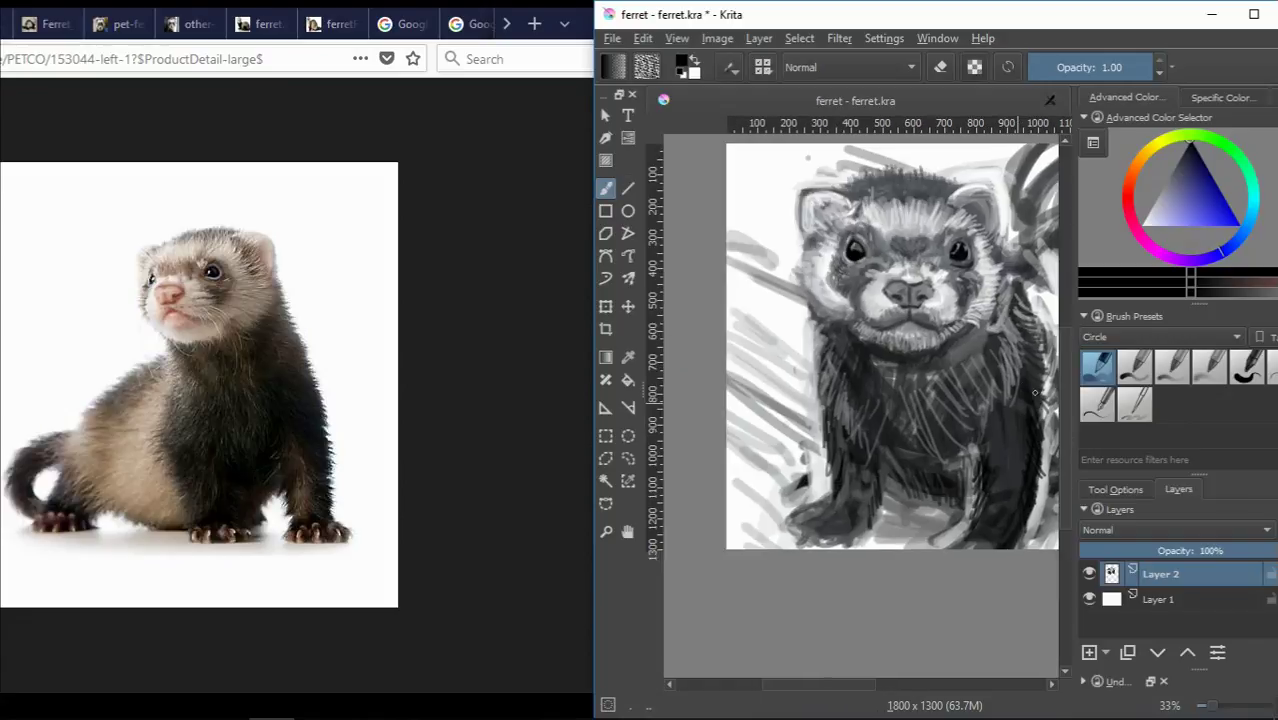
left_click_drag(724, 488, 748, 481)
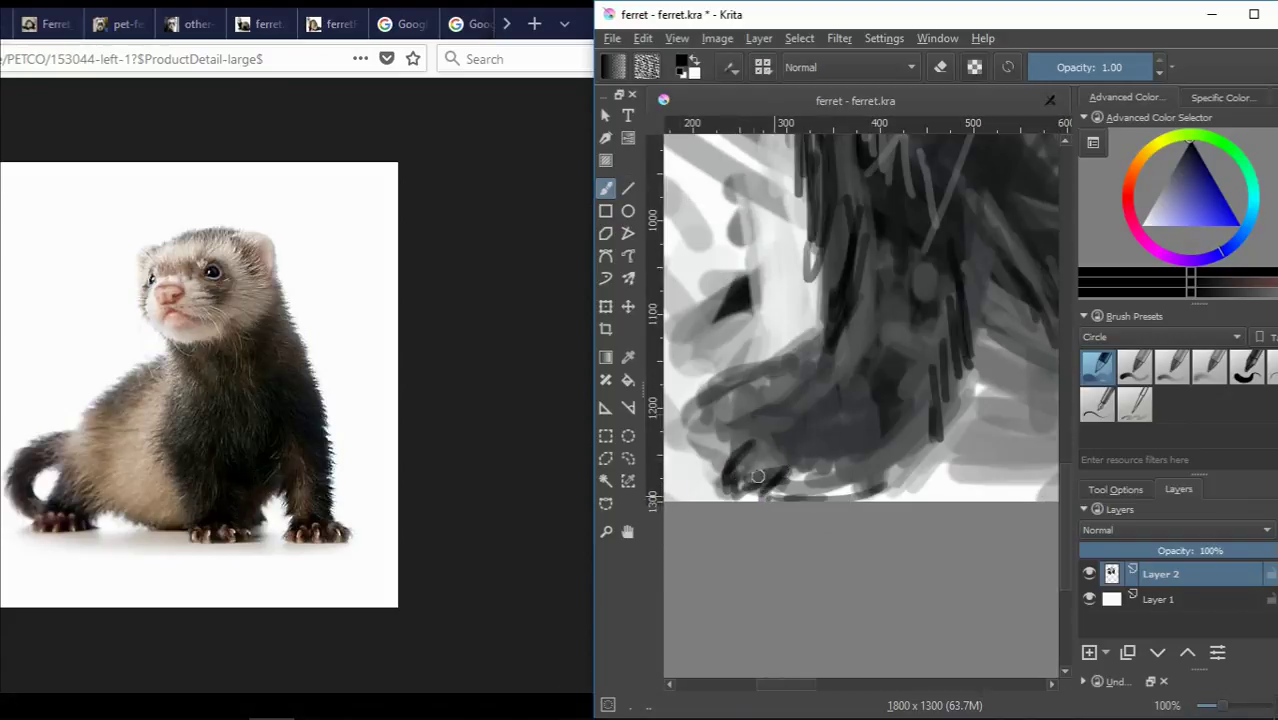
scroll(748, 470, "down", 1)
left_click_drag(700, 414, 730, 424)
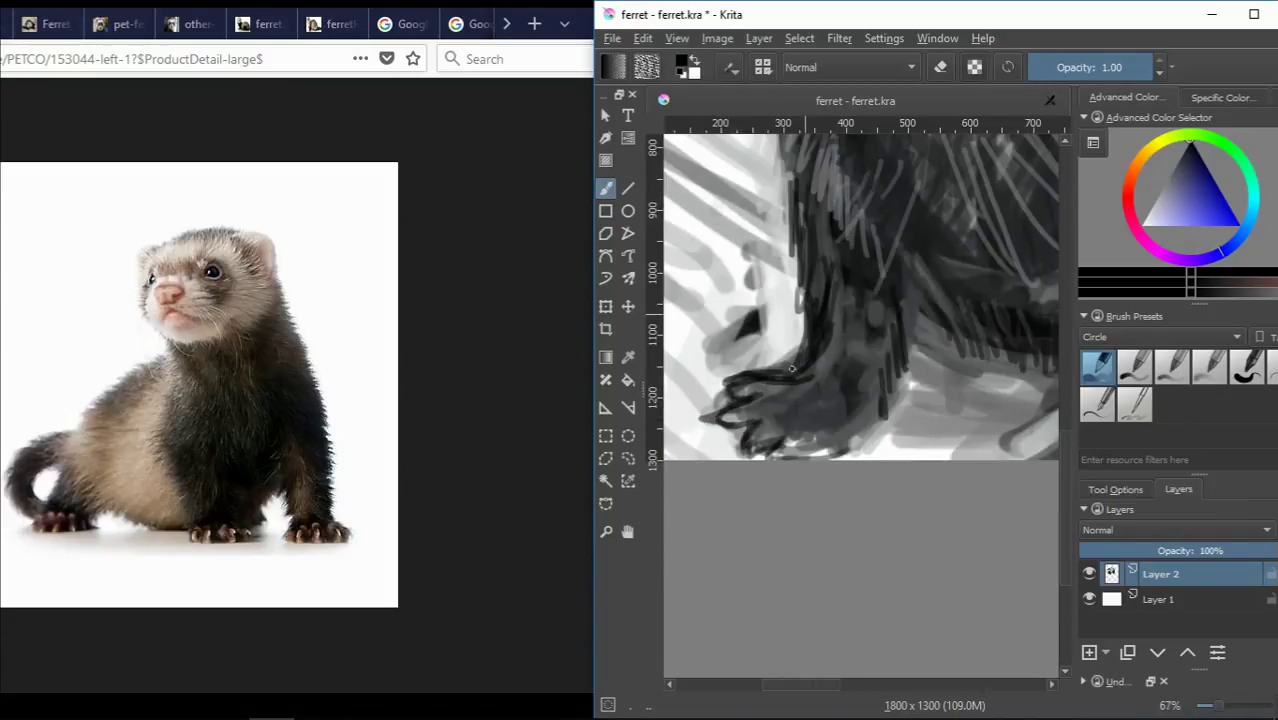
scroll(927, 369, "down", 2)
scroll(927, 369, "down", 2)
scroll(927, 346, "up", 3)
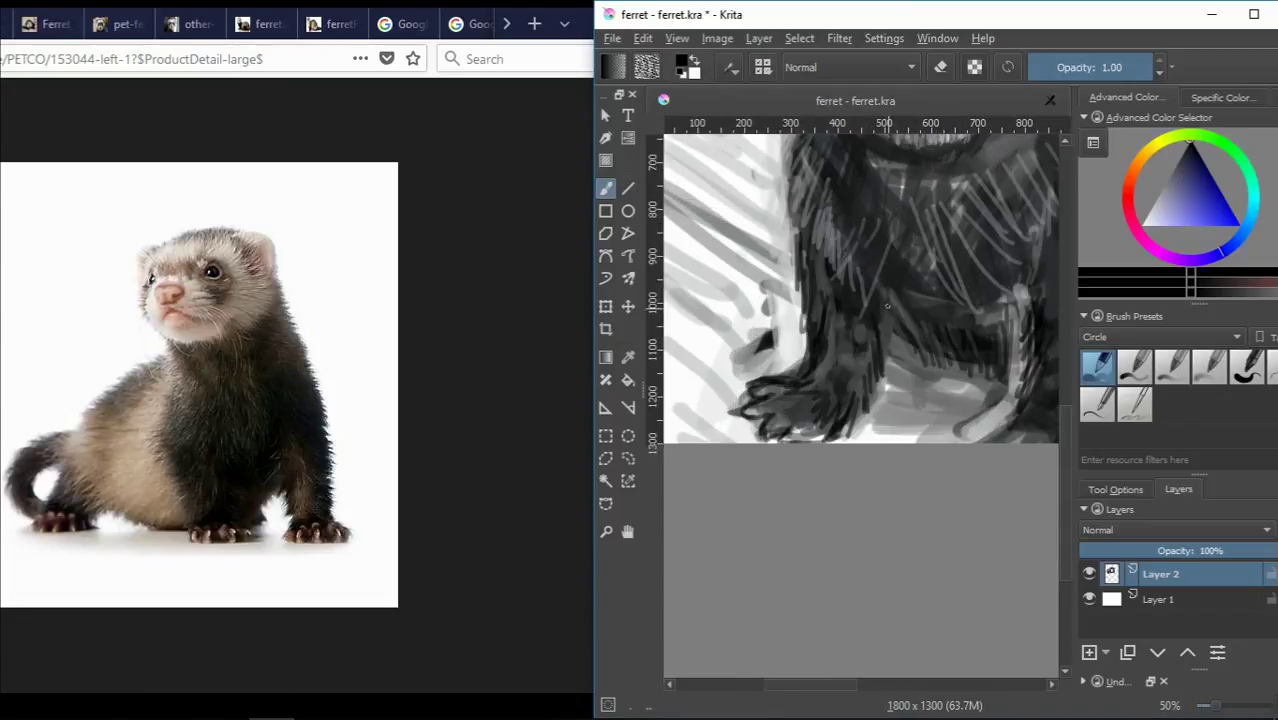
Hatch dark fur on the lower body and add small strokes at the foot.
left_click_drag(884, 354, 880, 288)
left_click_drag(940, 370, 897, 302)
scroll(897, 302, "down", 3)
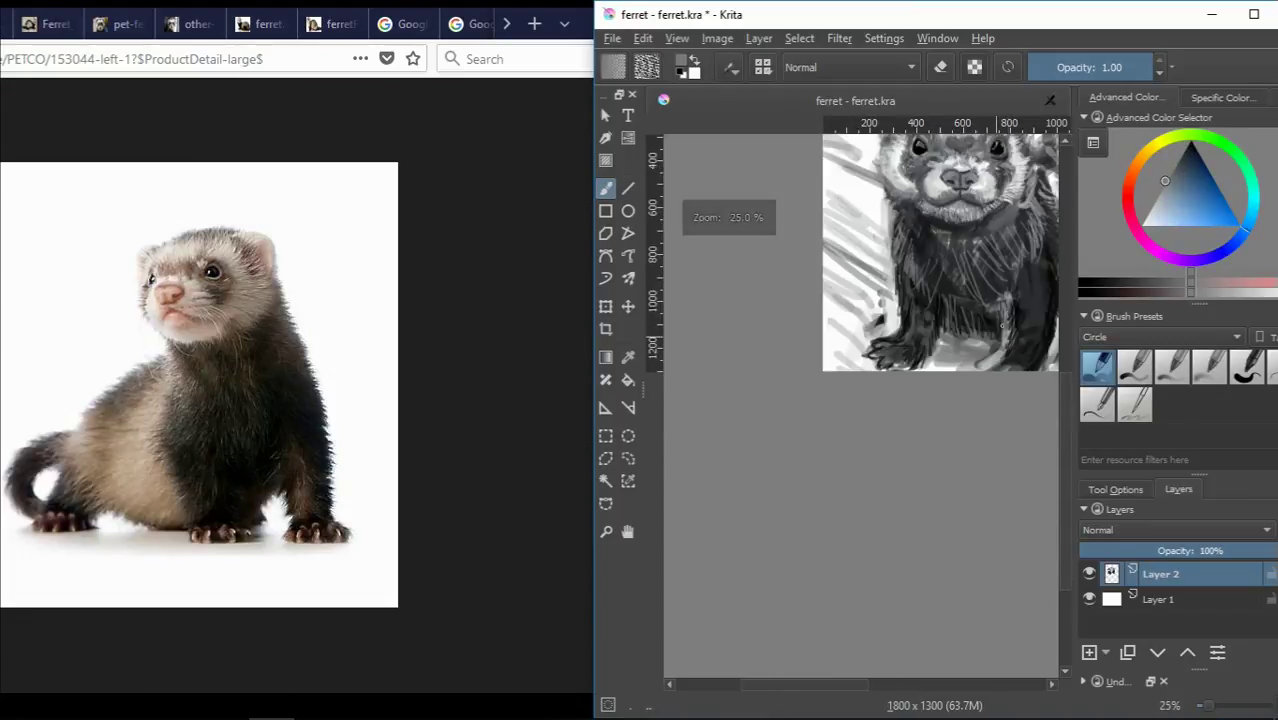
scroll(796, 278, "up", 3)
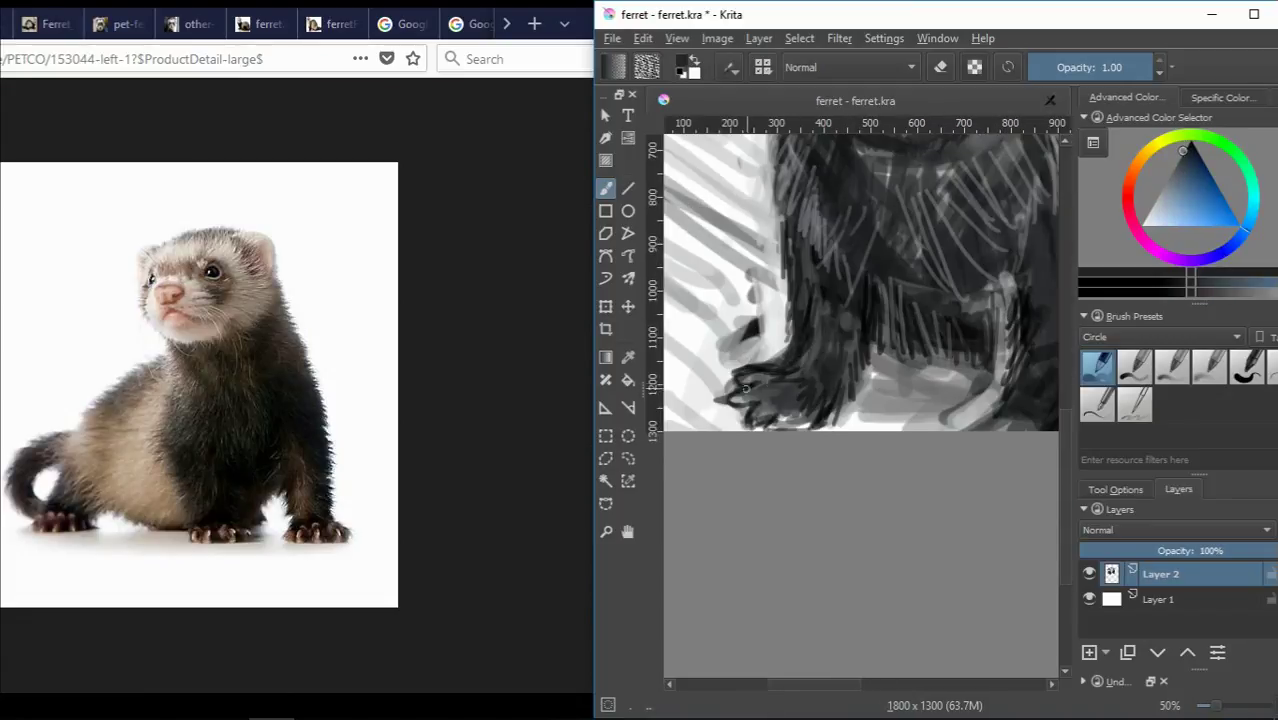
scroll(745, 388, "up", 2)
mouse_move(715, 375)
left_mouse_down()
mouse_move(710, 428)
mouse_move(719, 418)
left_mouse_up()
Paint a dark stroke across the top of the foot using black and very dark greys.
left_click(712, 272, "ctrl")
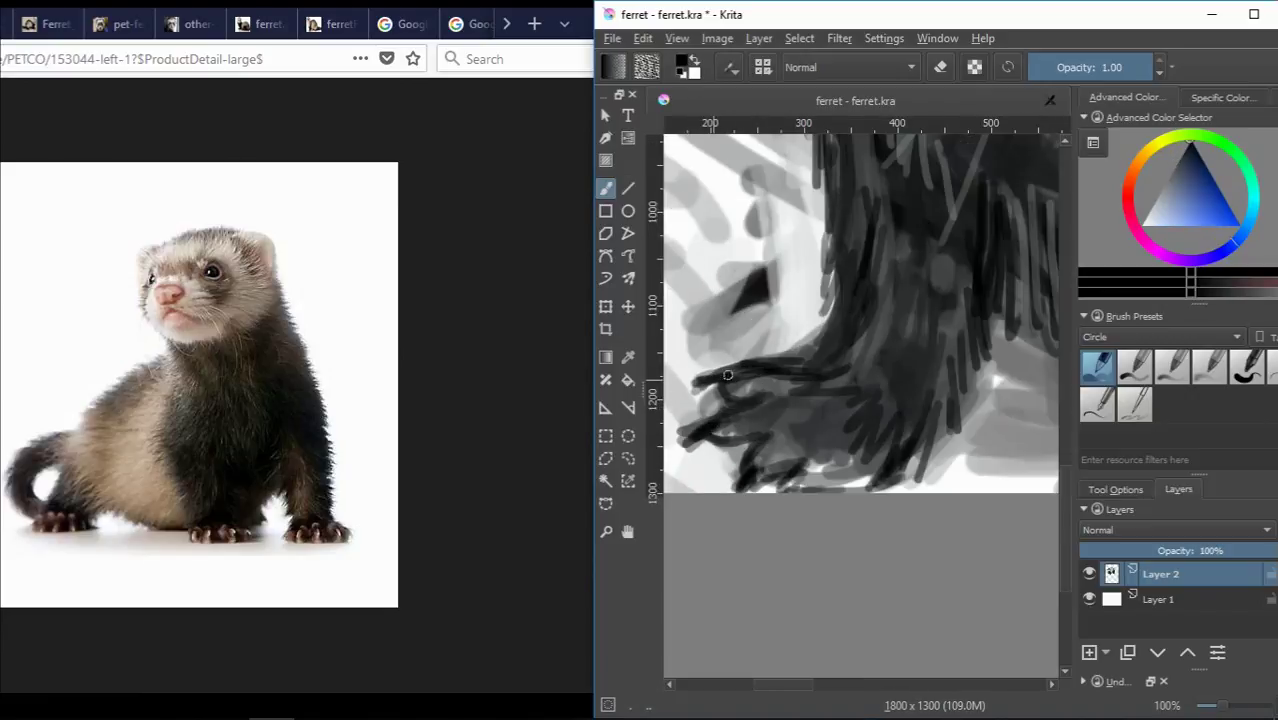
left_click_drag(727, 375, 746, 366)
left_click(812, 342, "ctrl")
left_click(814, 320, "ctrl")
left_click_drag(818, 348, 758, 358)
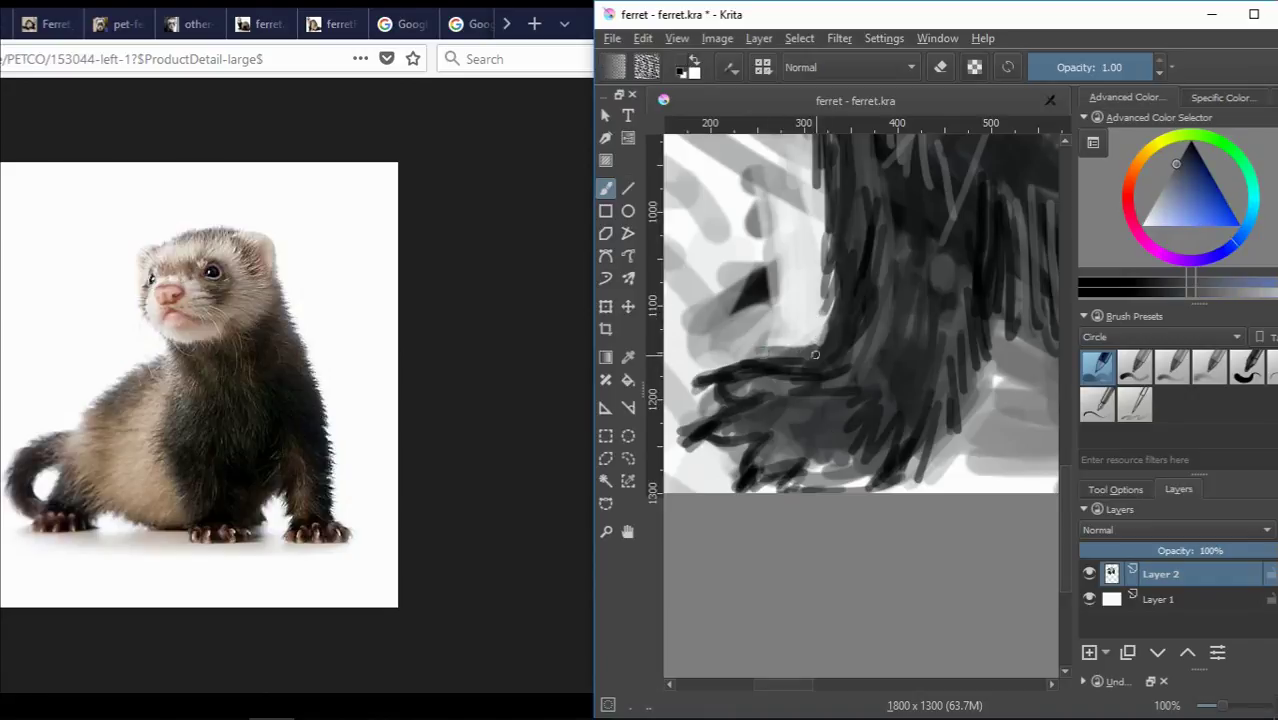
left_click(812, 345, "ctrl")
mouse_move(820, 330)
left_mouse_down()
mouse_move(760, 345)
mouse_move(758, 358)
left_mouse_up()
left_click(812, 345, "ctrl")
Paint small dark fur strokes on the lower right body.
scroll(758, 358, "down", 4)
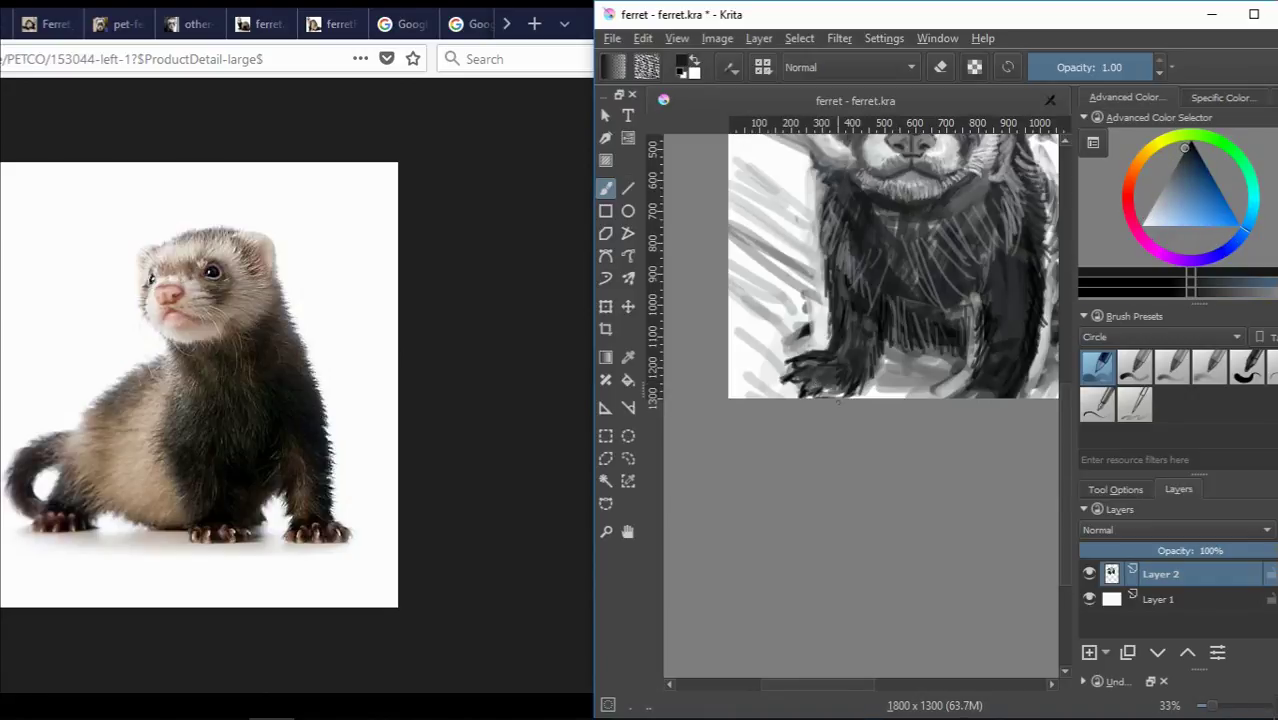
scroll(758, 395, "up", 4)
scroll(800, 404, "down", 2)
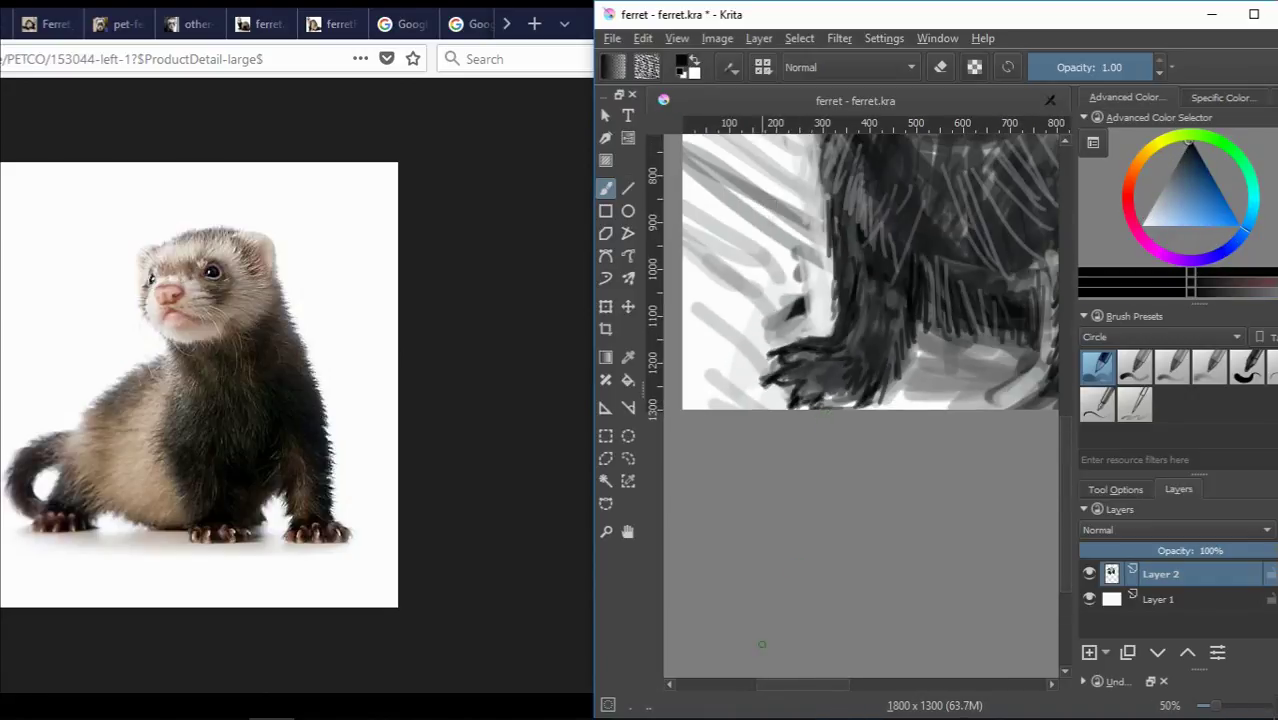
left_click_drag(791, 686, 829, 686)
left_click(880, 382, "ctrl")
left_click_drag(878, 380, 882, 410)
left_click(880, 390, "ctrl")
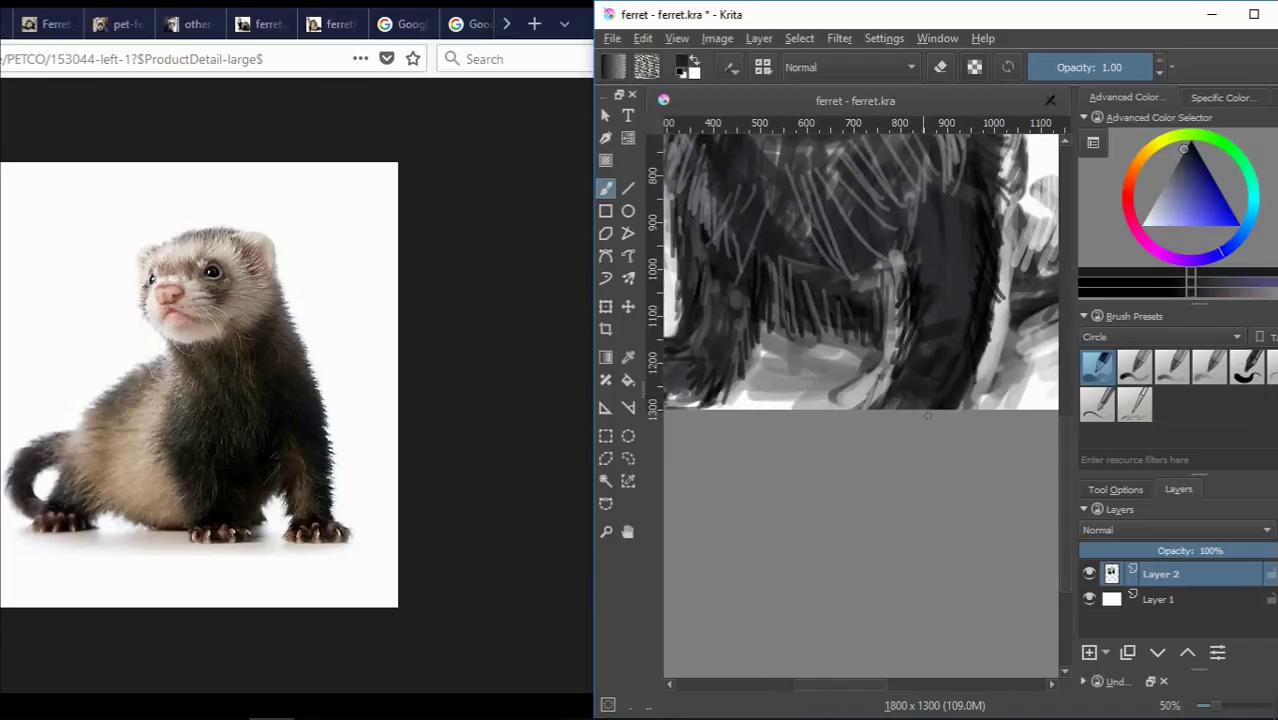
scroll(927, 415, "up", 4)
Paint dark fur strokes over the chest and down the body's right side.
left_click(882, 566, "ctrl")
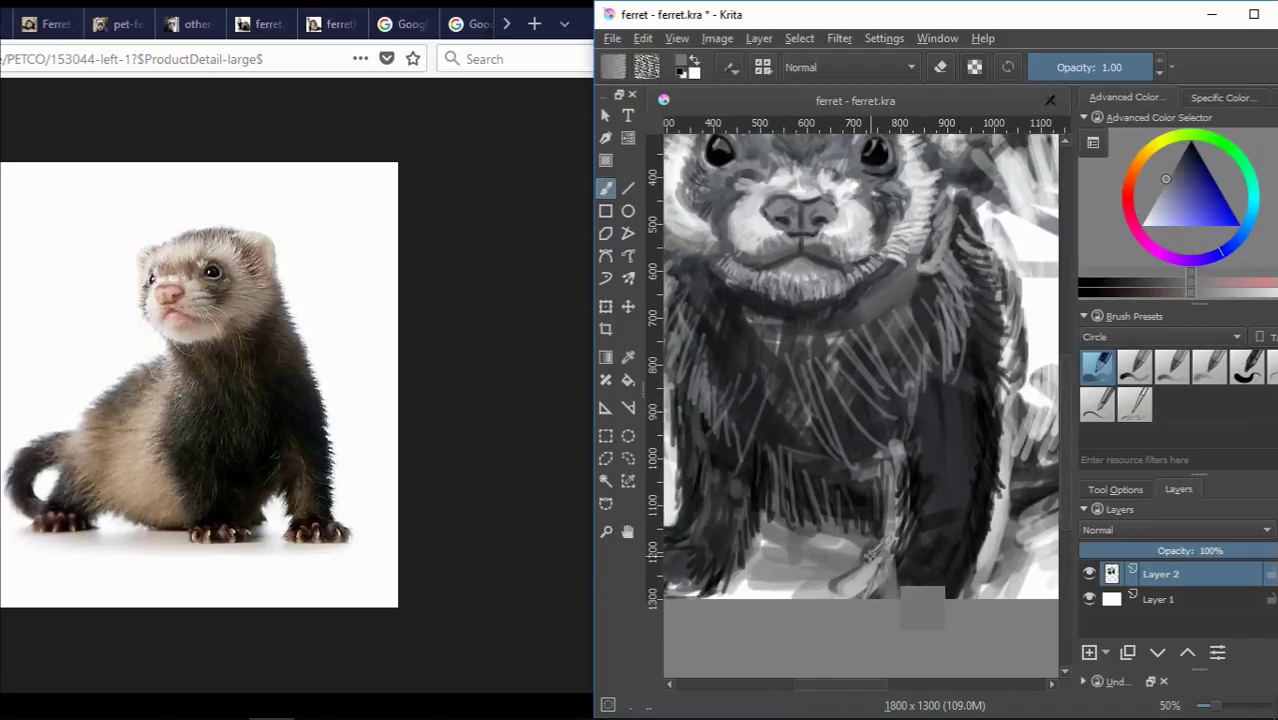
mouse_move(868, 560)
left_mouse_down()
mouse_move(862, 600)
mouse_move(888, 596)
left_mouse_up()
left_click(886, 570, "ctrl")
left_click_drag(905, 525, 891, 588)
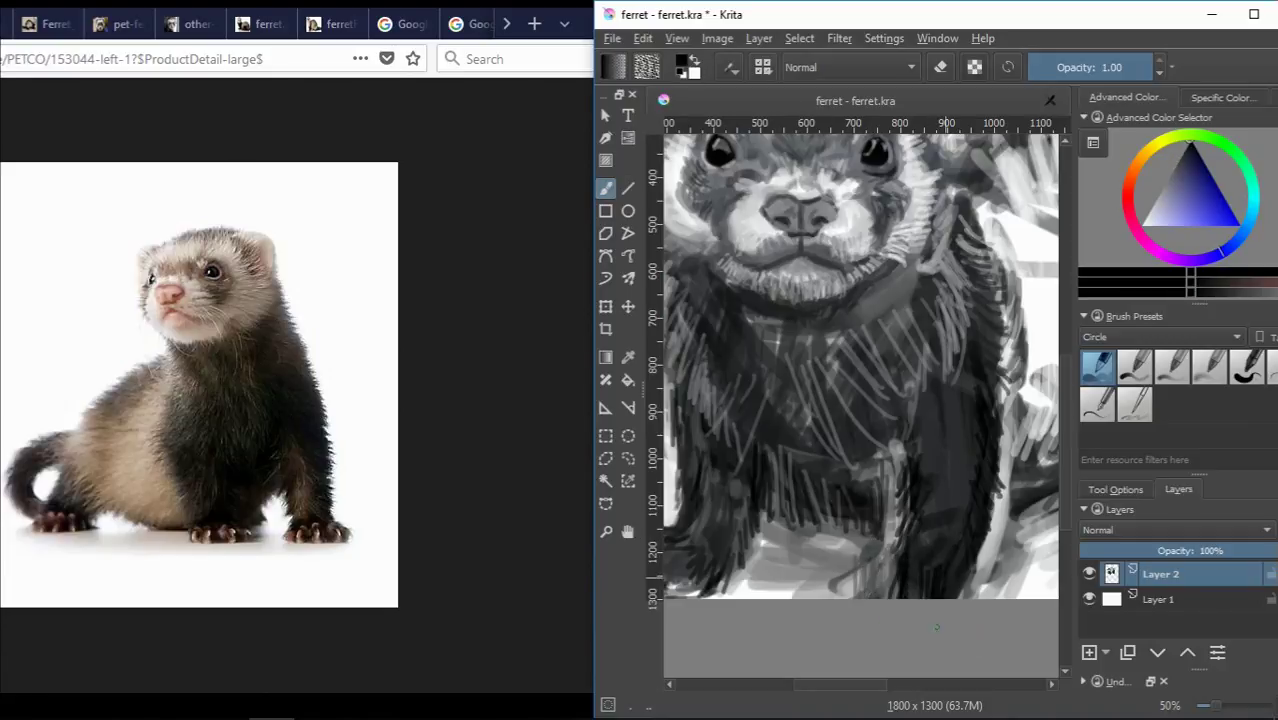
scroll(931, 583, "down", 1)
left_click_drag(972, 546, 975, 503)
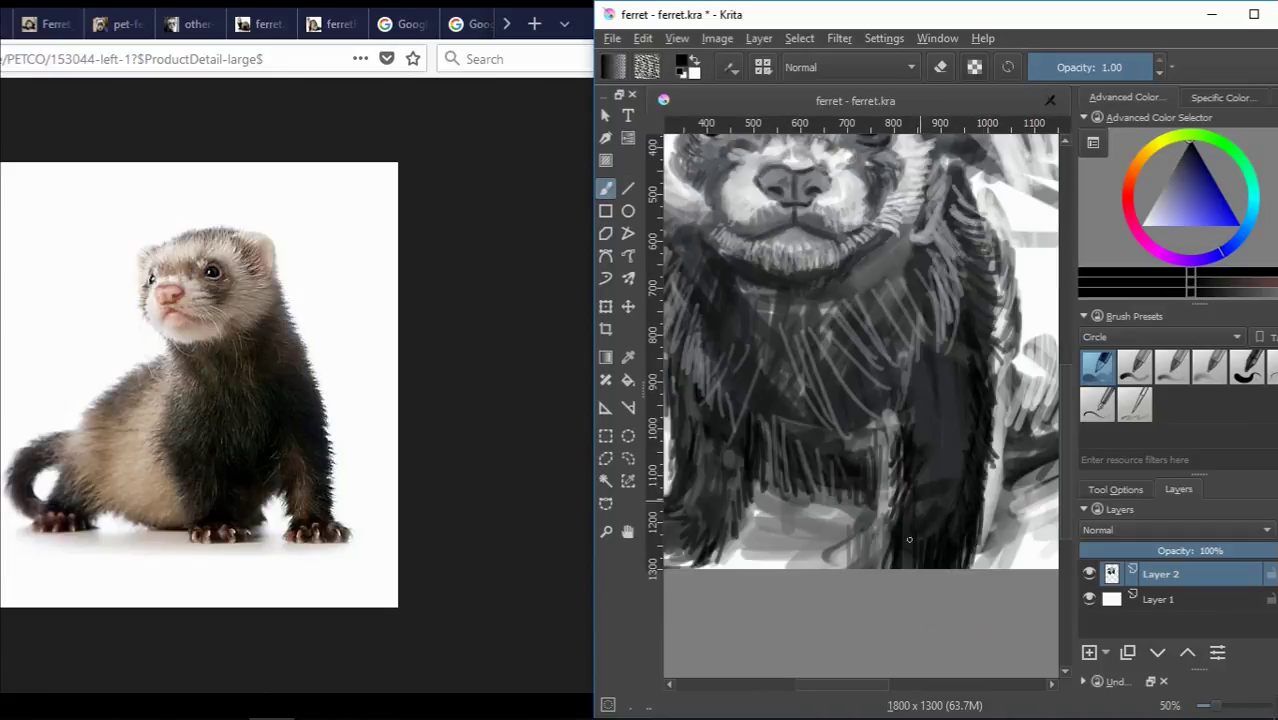
left_click(862, 522, "ctrl")
key("minus")
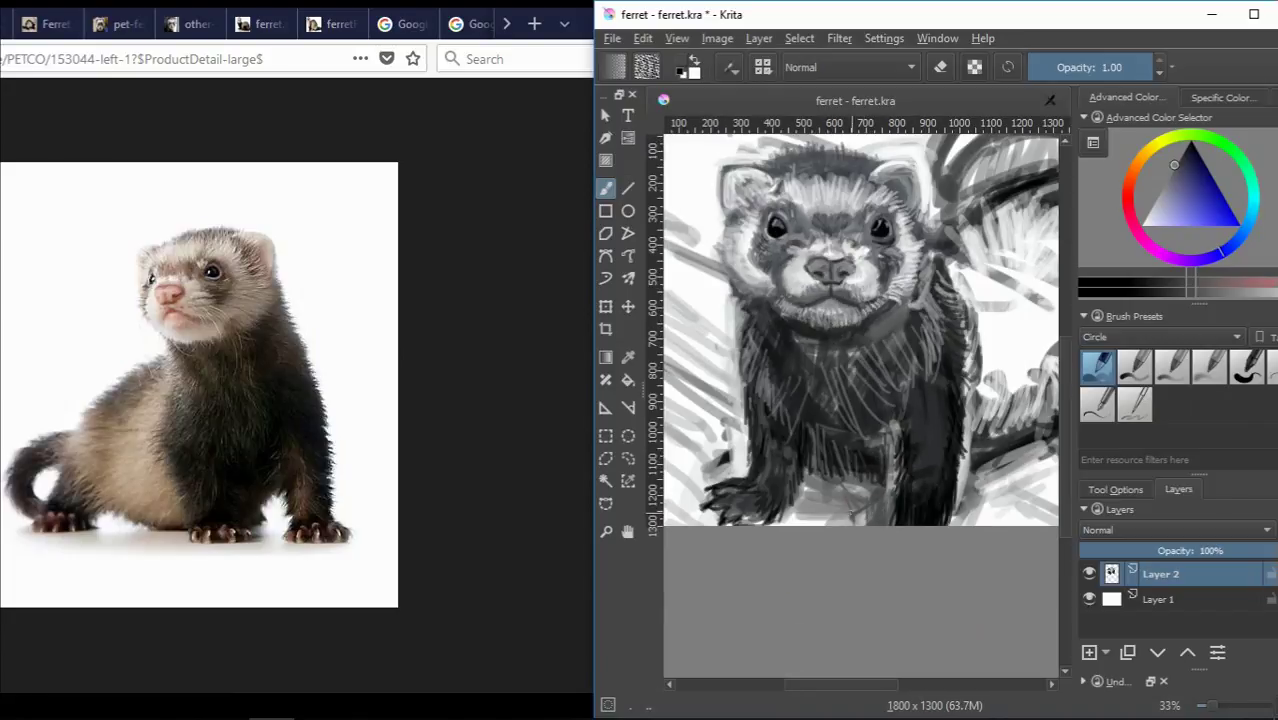
Zoom to the tail and paint light grey, then near-black strokes over it.
key("plus")
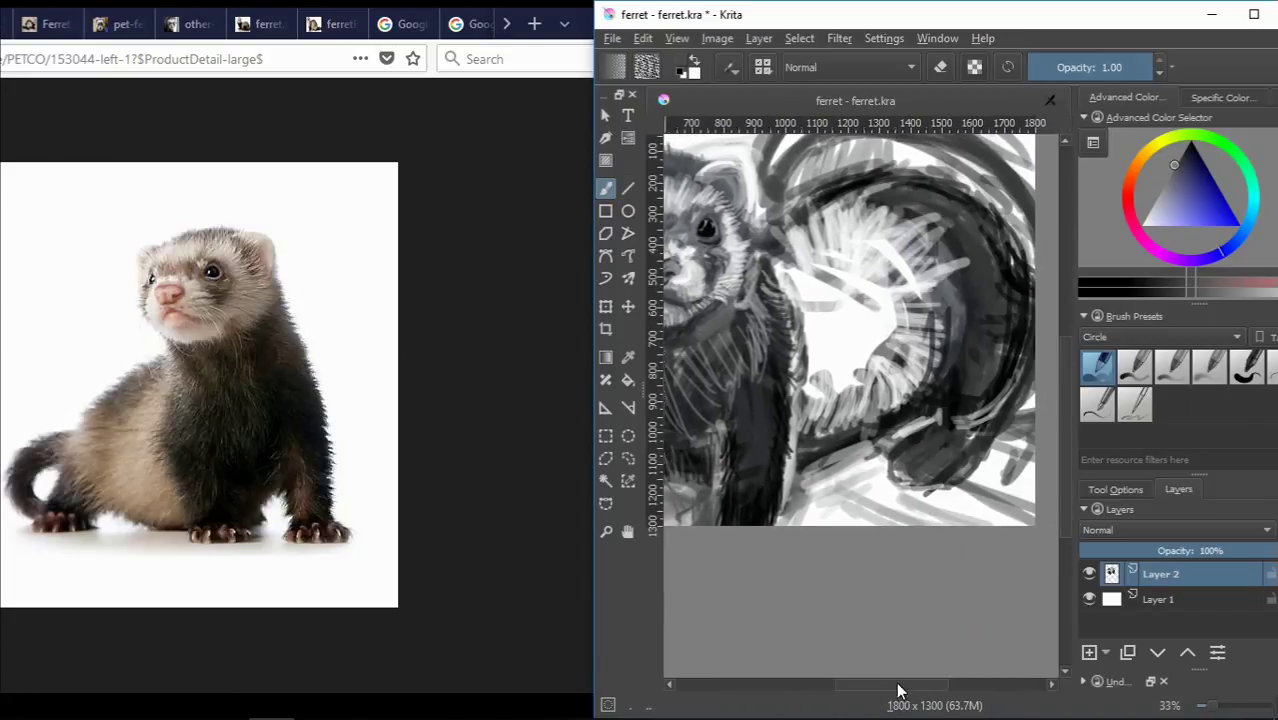
left_click(899, 419, "ctrl")
left_click_drag(850, 460, 883, 403)
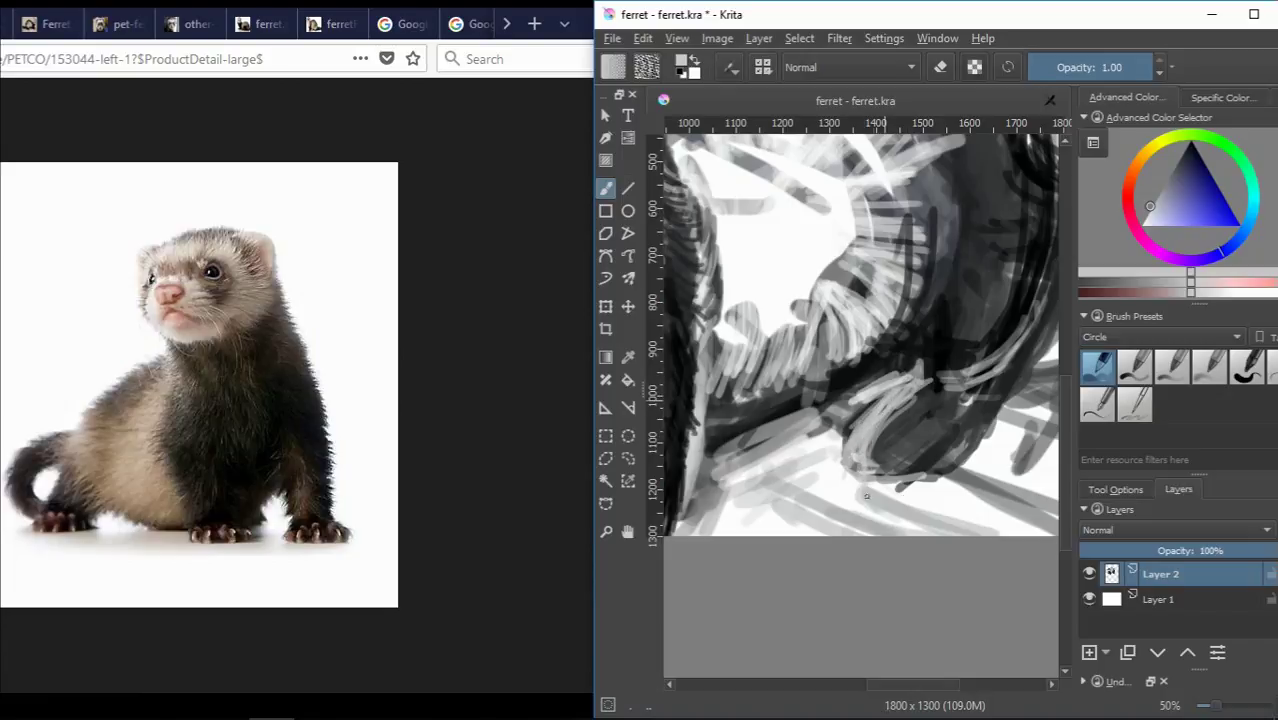
left_click(982, 439, "ctrl")
mouse_move(929, 485)
left_mouse_down()
mouse_move(1040, 388)
mouse_move(900, 480)
left_mouse_up()
Check the painting at different zooms, then pick a blue paint colour.
key("minus")
key("plus")
key("minus")
key("plus")
key("minus")
key("minus")
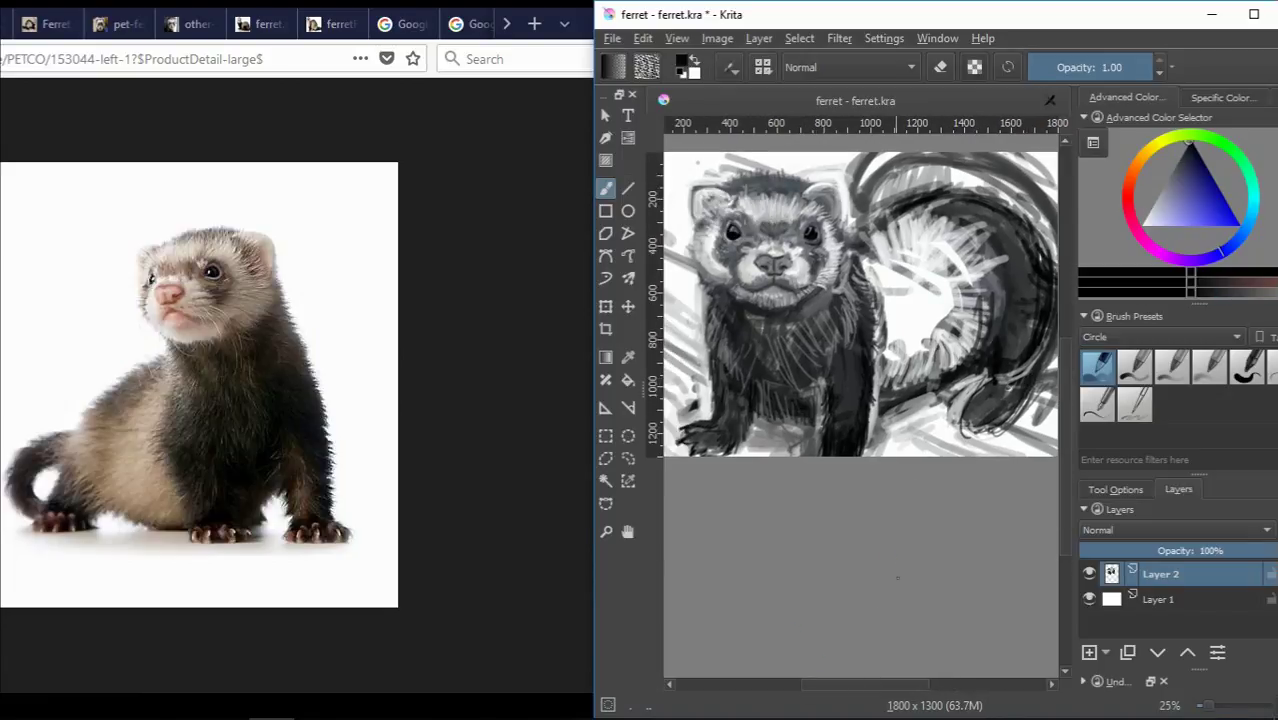
key("plus")
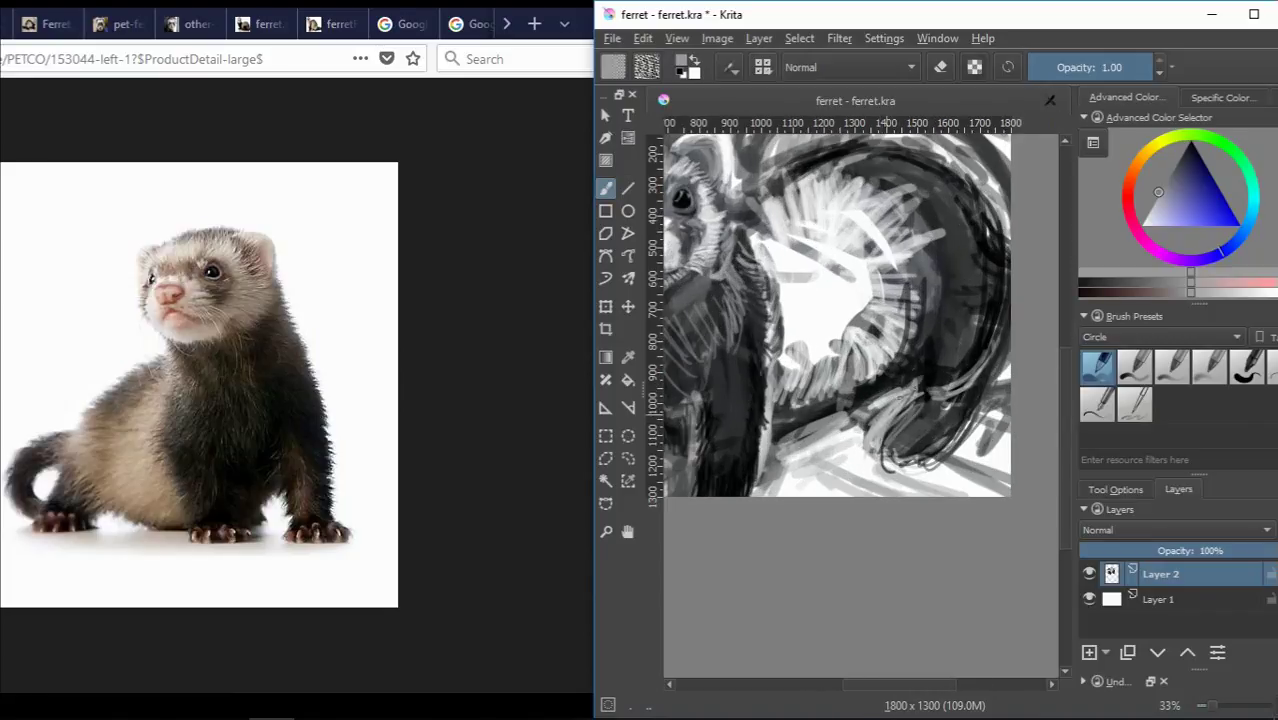
key("d")
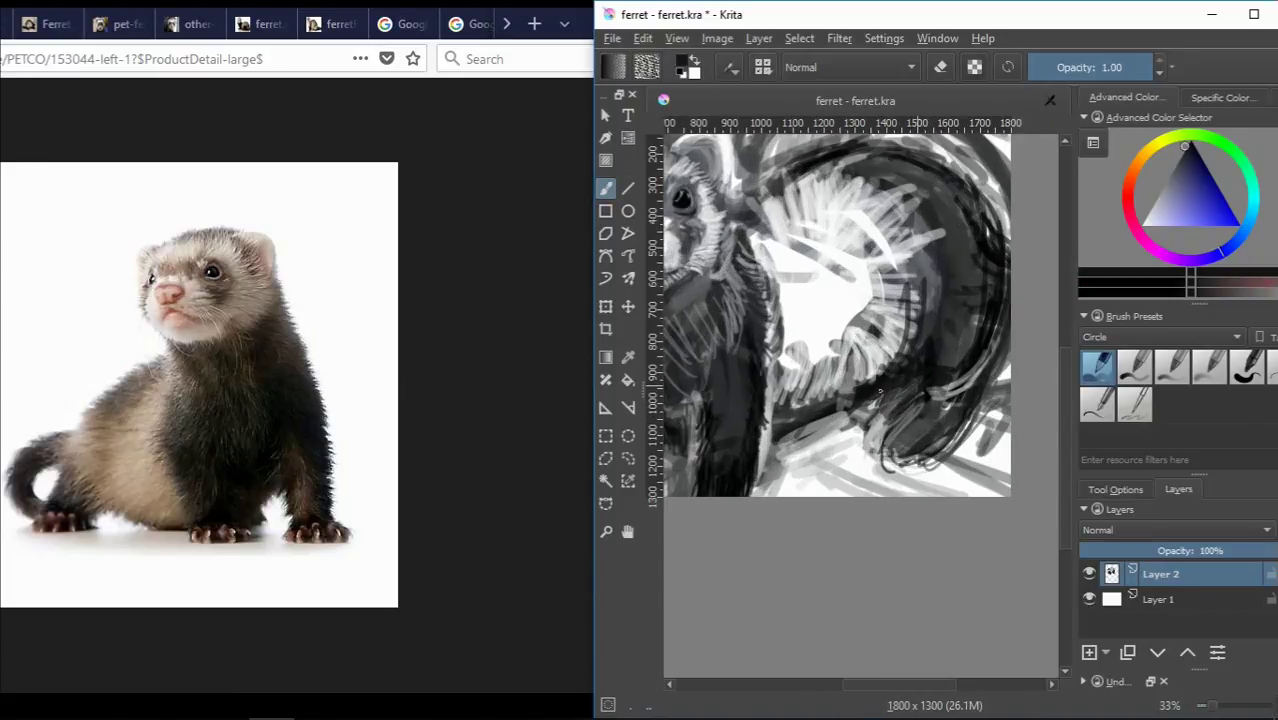
left_click(928, 371, "ctrl")
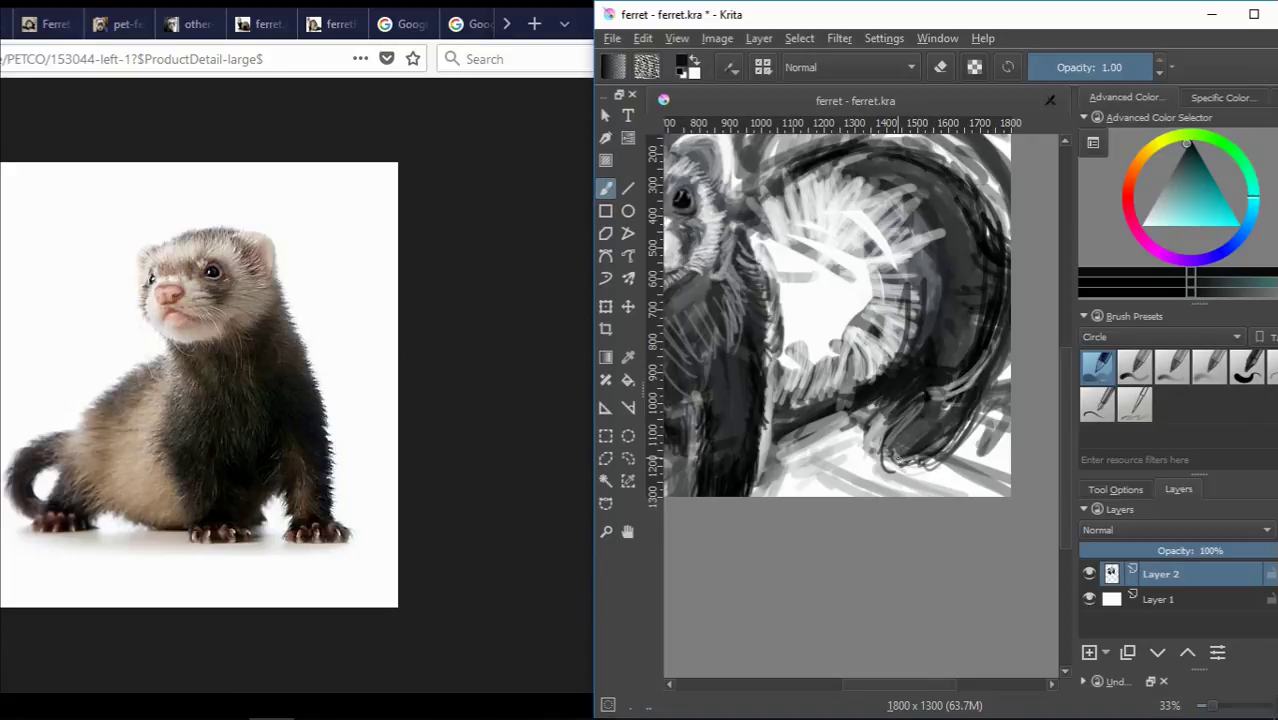
left_click(977, 370, "ctrl")
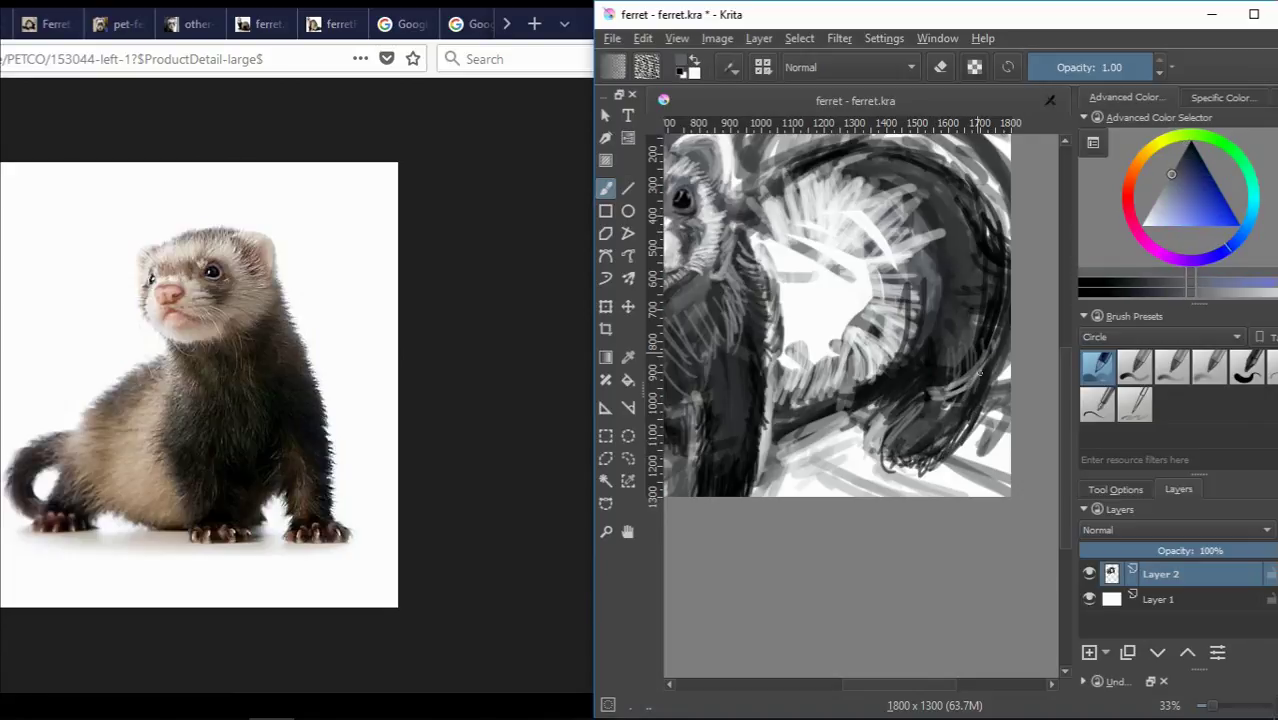
Bring the Firefox reference photos back and step back through the tabs.
key("alt+Tab")
key("ctrl+shift+Tab")
key("ctrl+shift+Tab")
Cycle back through the ferret reference tabs to the Ferret Colour Chart results.
key("ctrl+shift+Tab")
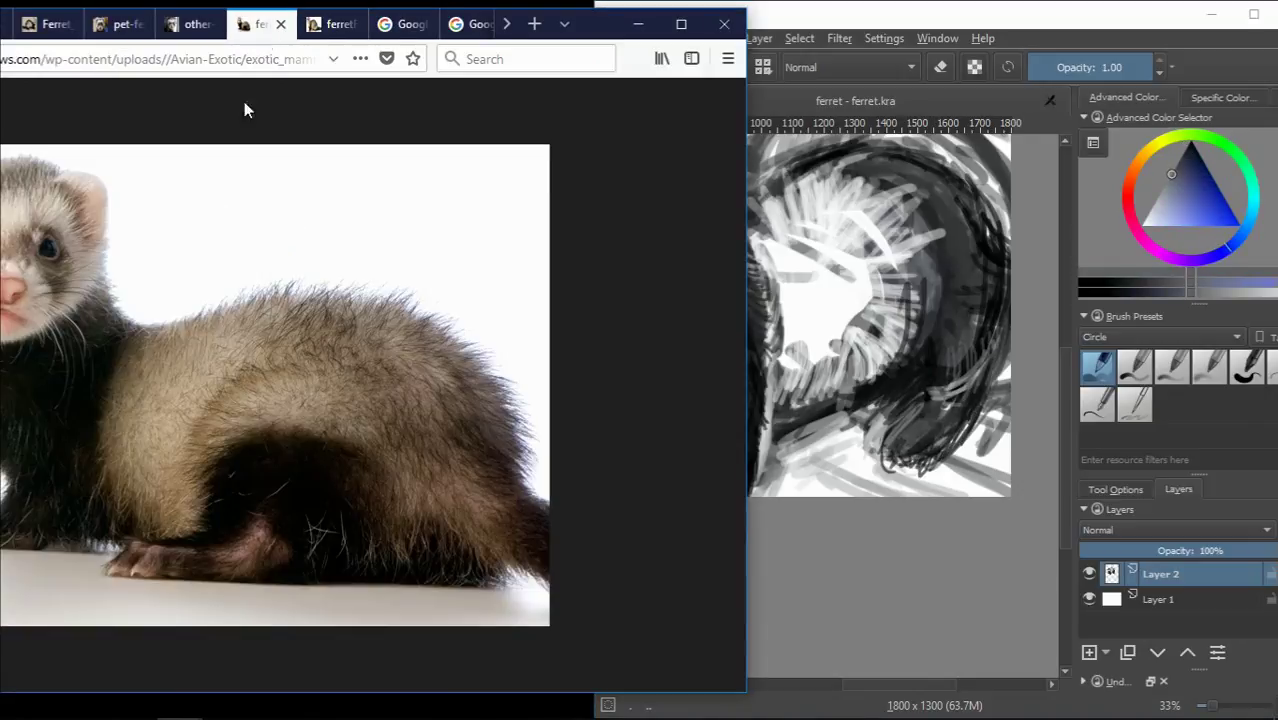
key("ctrl+shift+Tab")
left_click_drag(590, 24, 860, 24)
key("ctrl+shift+Tab")
key("ctrl+shift+Tab")
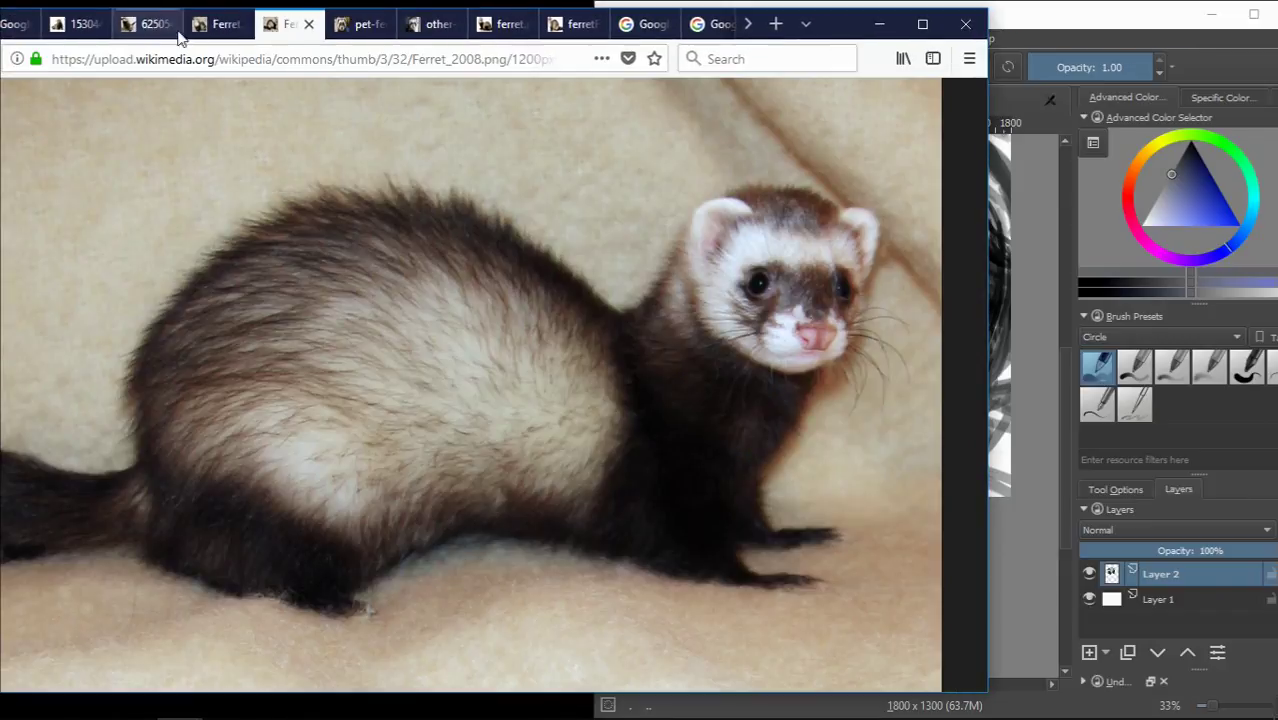
key("ctrl+shift+Tab")
key("ctrl+shift+Tab")
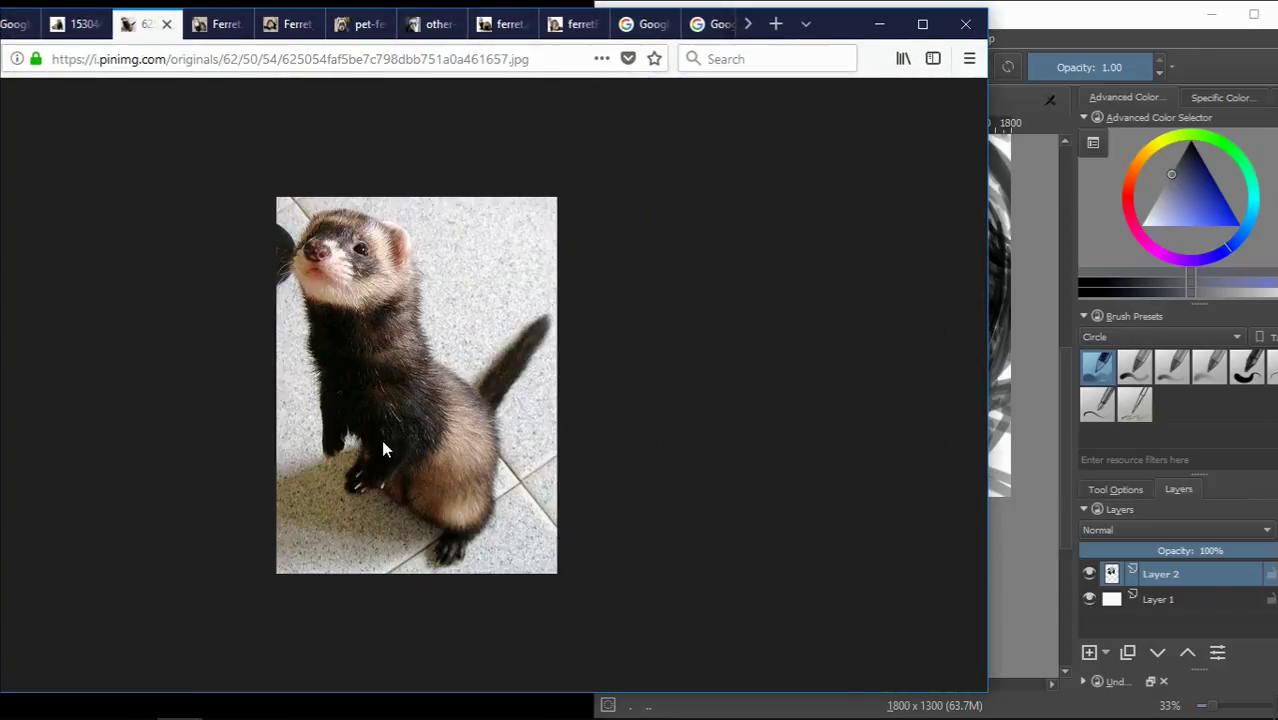
key("ctrl+shift+Tab")
scroll(290, 24, "up", 3)
left_click(150, 24)
left_click(222, 24)
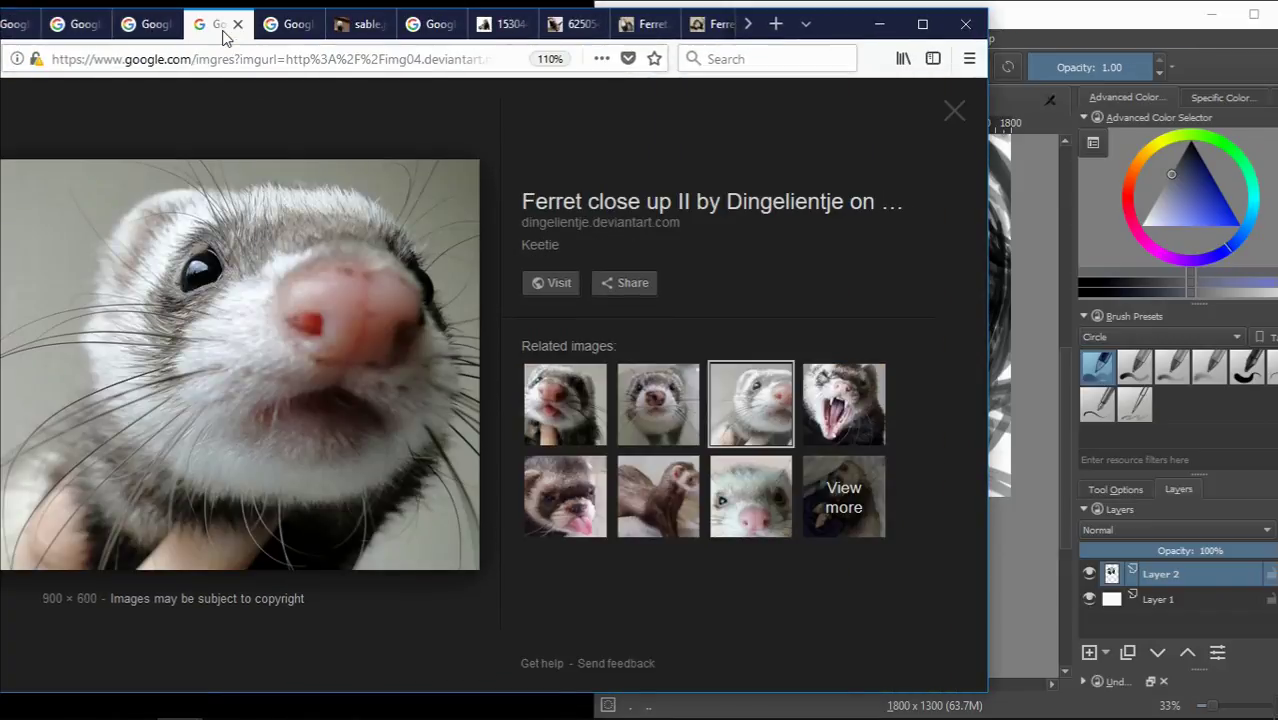
left_click(276, 24)
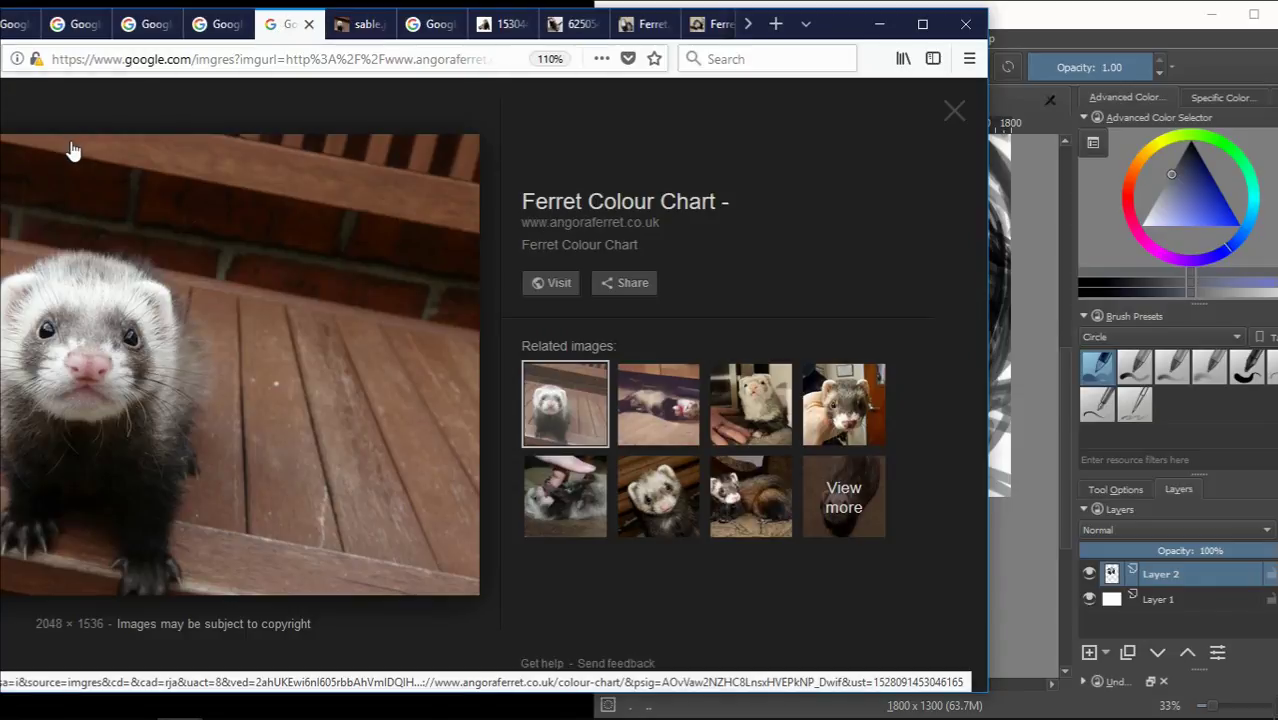
Open a ferret result, close the Wikimedia tab, and preview the baby ferret photo.
middle_click(750, 403)
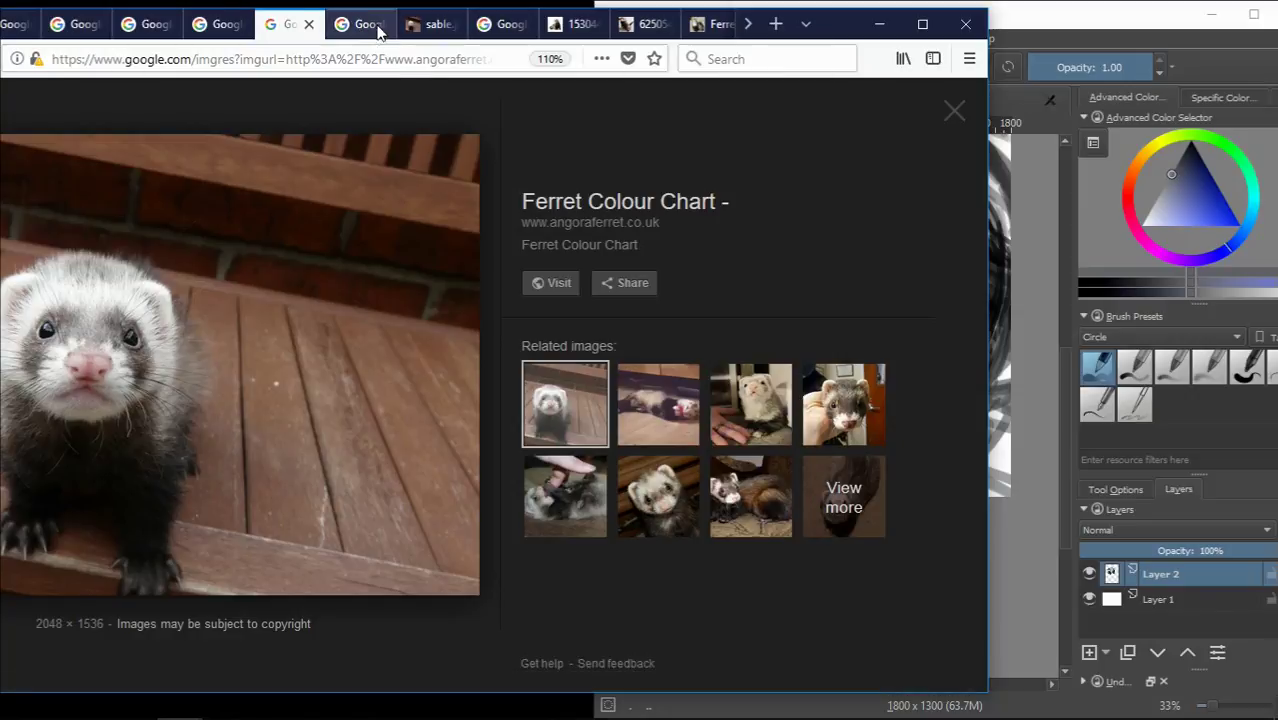
left_click(368, 26)
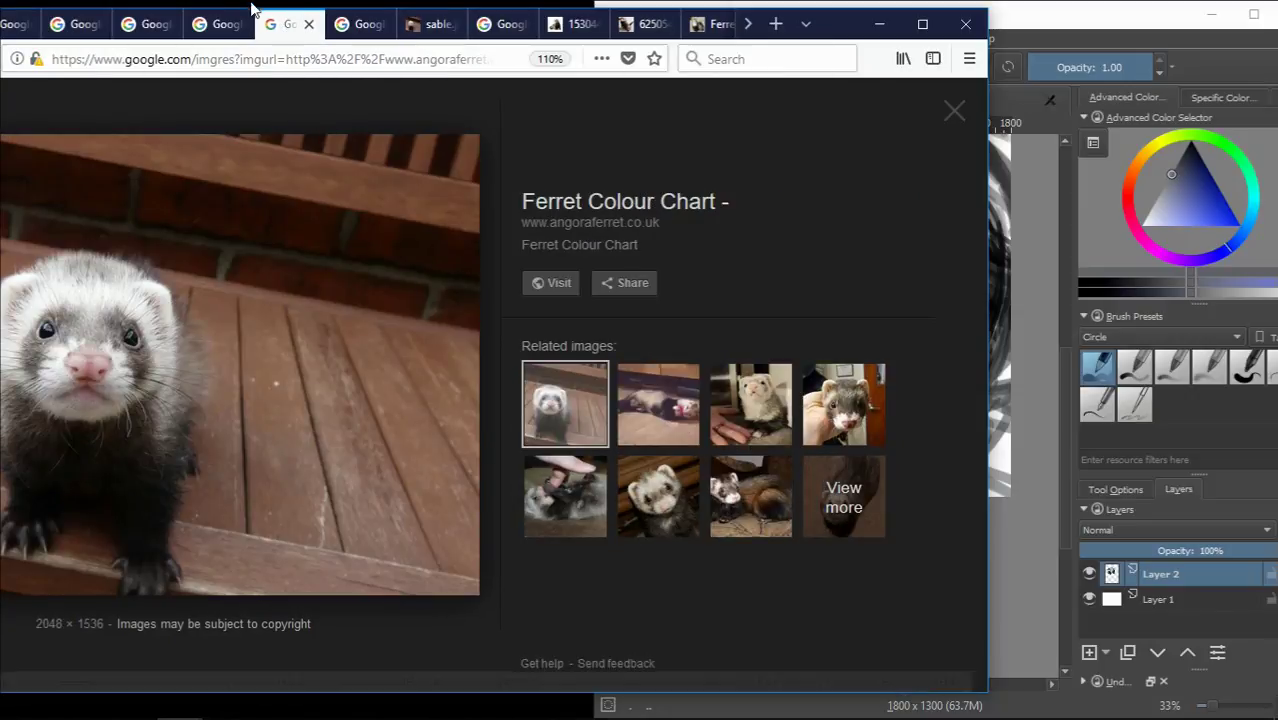
left_click(8, 24)
left_click_drag(5, 24, 114, 25)
left_click(766, 405)
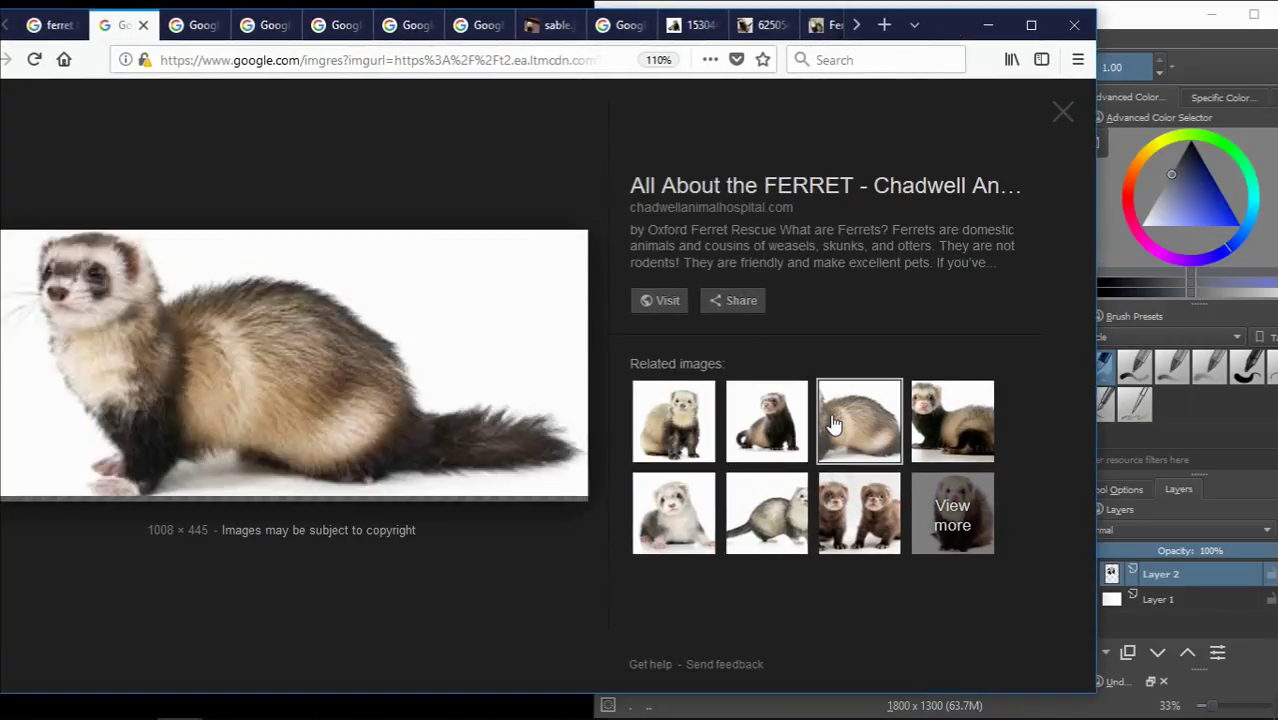
left_click(766, 497)
left_click(668, 530)
Paint dark and blue-grey fur strokes along the ferret's tail in Krita.
left_click(271, 700)
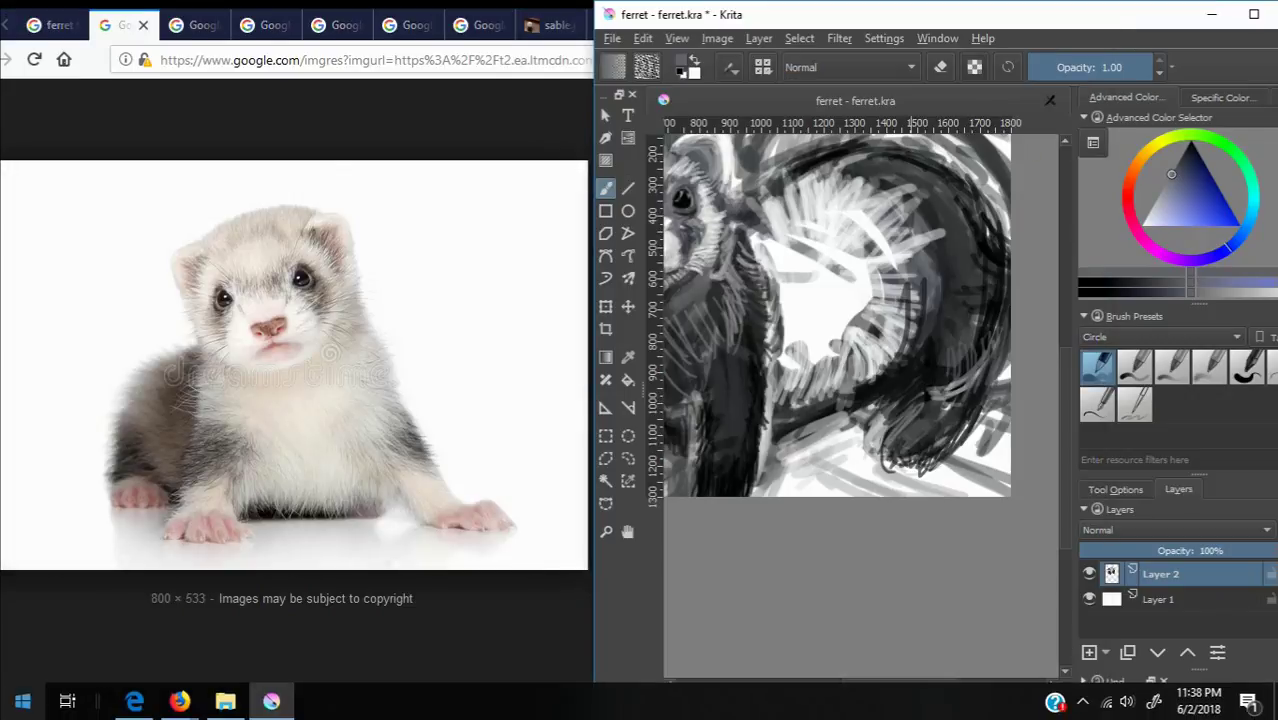
scroll(888, 462, "up", 2)
left_click(888, 462, "ctrl")
left_click_drag(892, 420, 962, 488)
left_click(1000, 330, "ctrl")
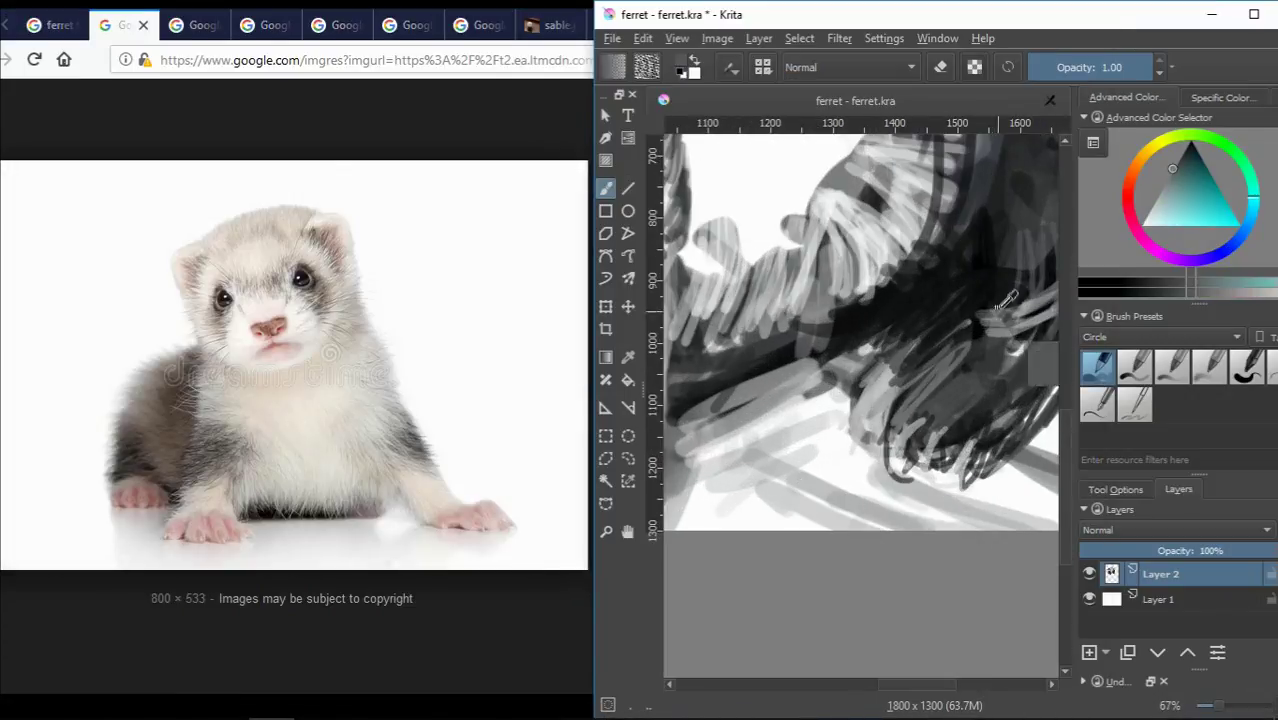
left_click_drag(1040, 360, 998, 280)
left_click(998, 280, "ctrl")
left_click_drag(900, 370, 912, 452)
left_click(910, 420, "ctrl")
mouse_move(890, 395)
left_mouse_down()
mouse_move(926, 456)
mouse_move(925, 486)
left_mouse_up()
left_click(922, 452, "ctrl")
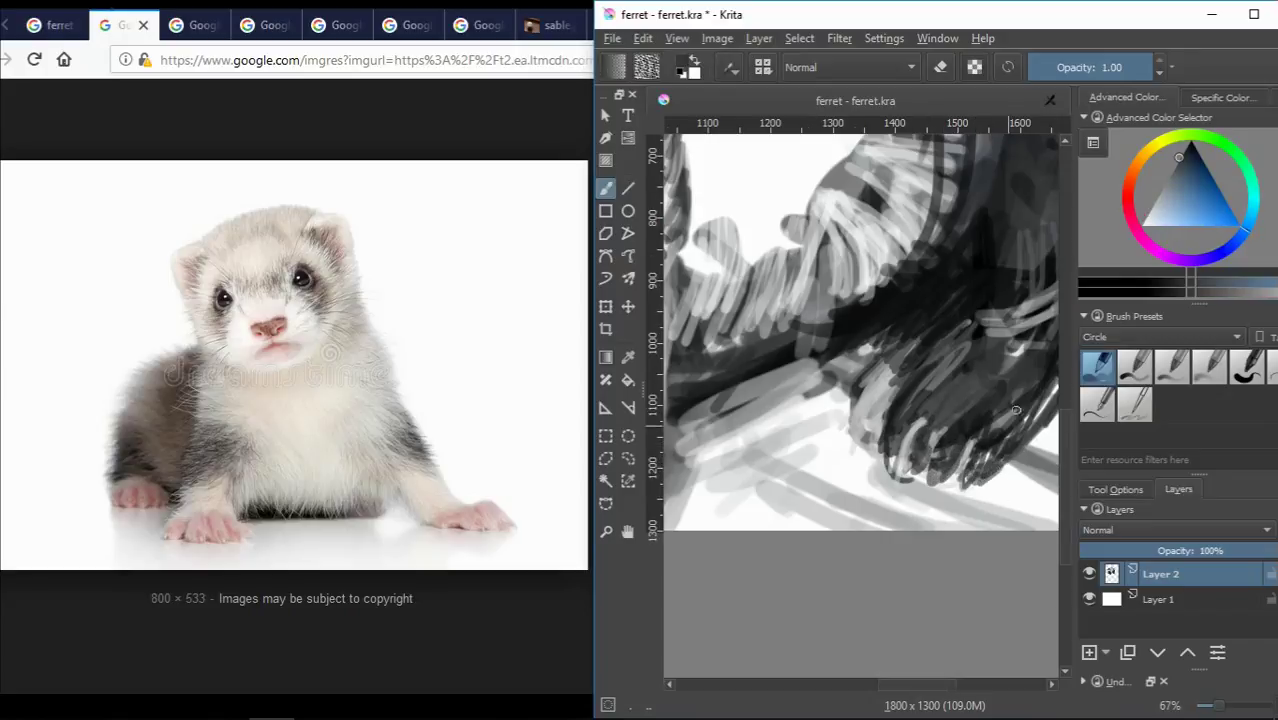
Darken the tail's right edge and its tip with near-black strokes.
scroll(1015, 410, "down", 3)
scroll(943, 365, "up", 3)
left_click(943, 365, "ctrl")
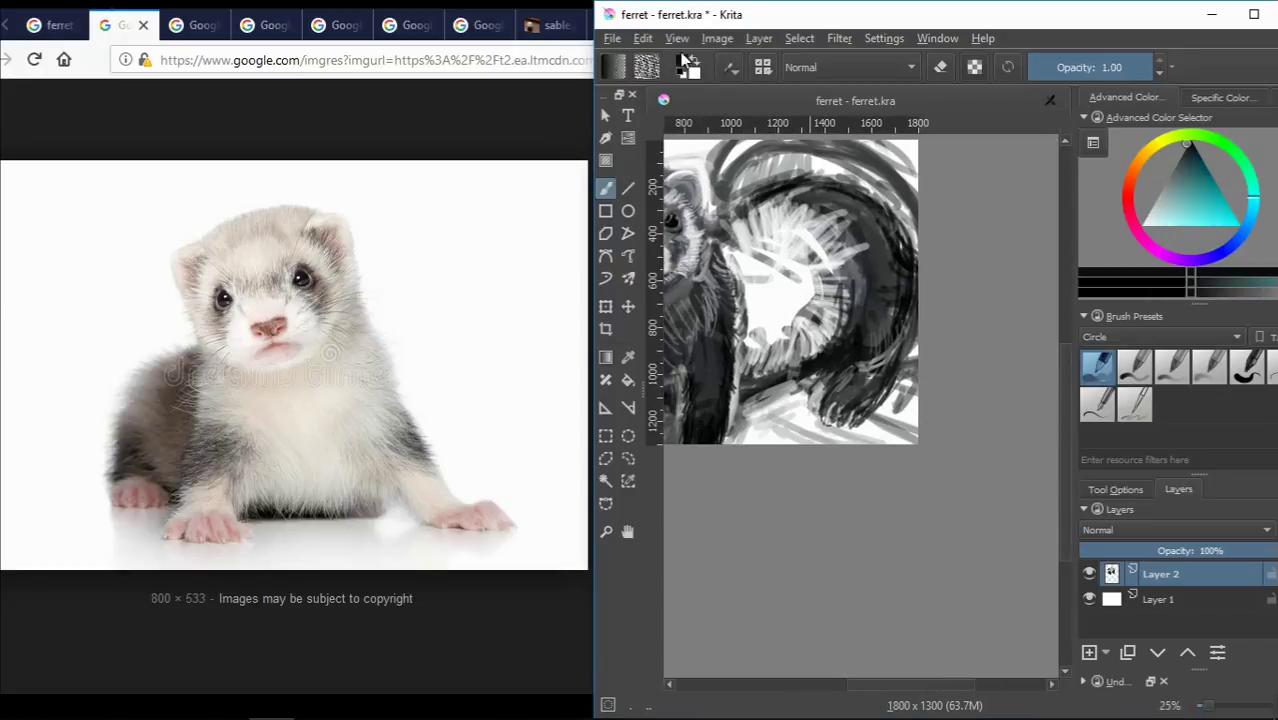
scroll(943, 365, "down", 1)
left_click_drag(943, 365, 962, 289)
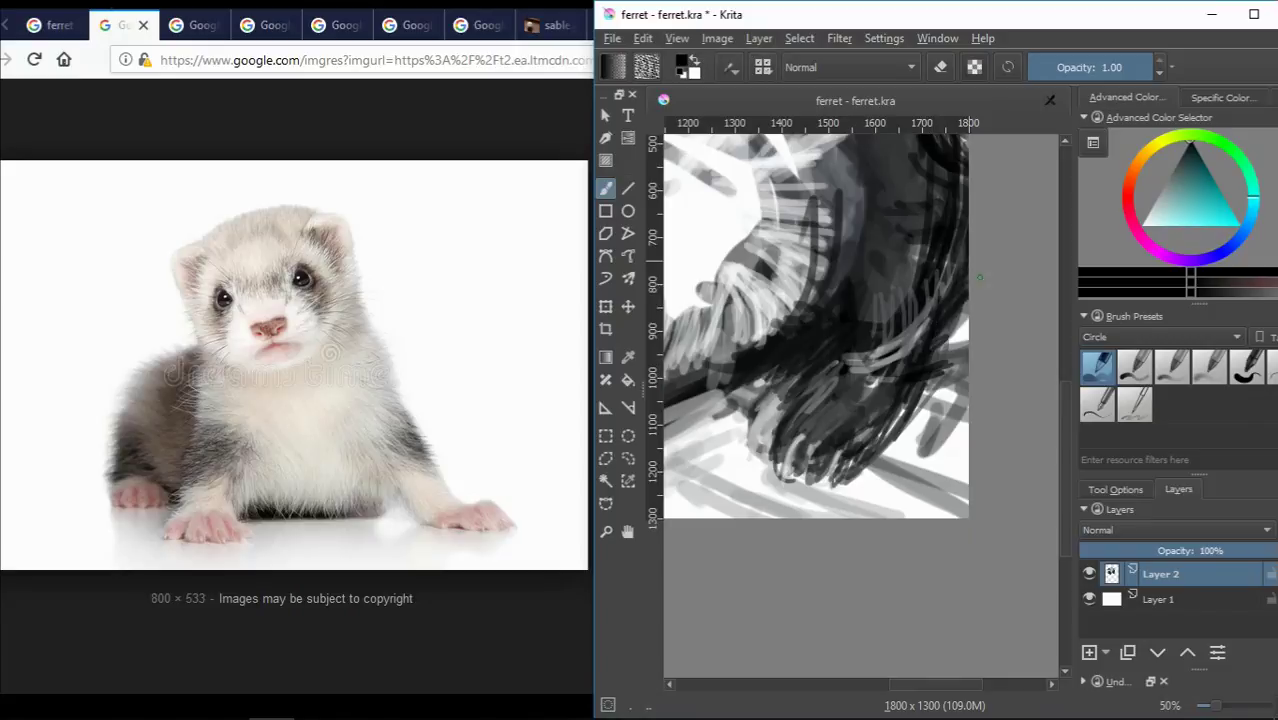
left_click_drag(813, 457, 826, 478)
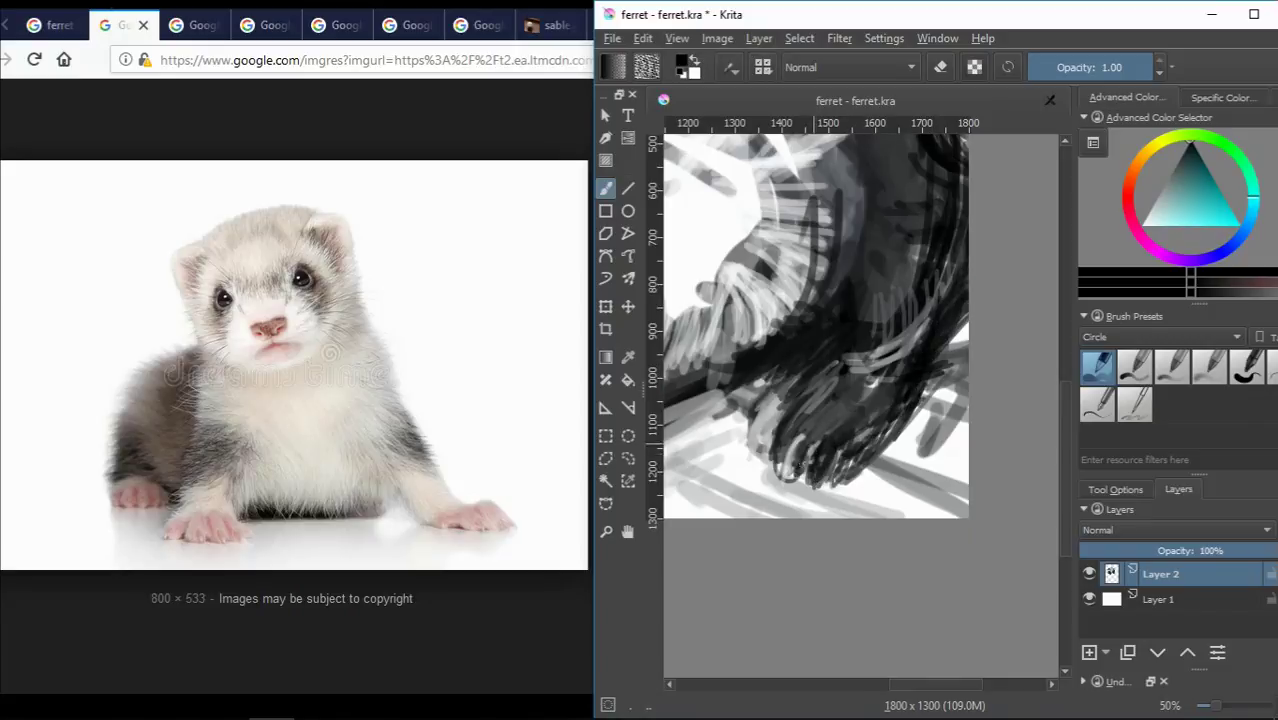
left_click(827, 487, "ctrl")
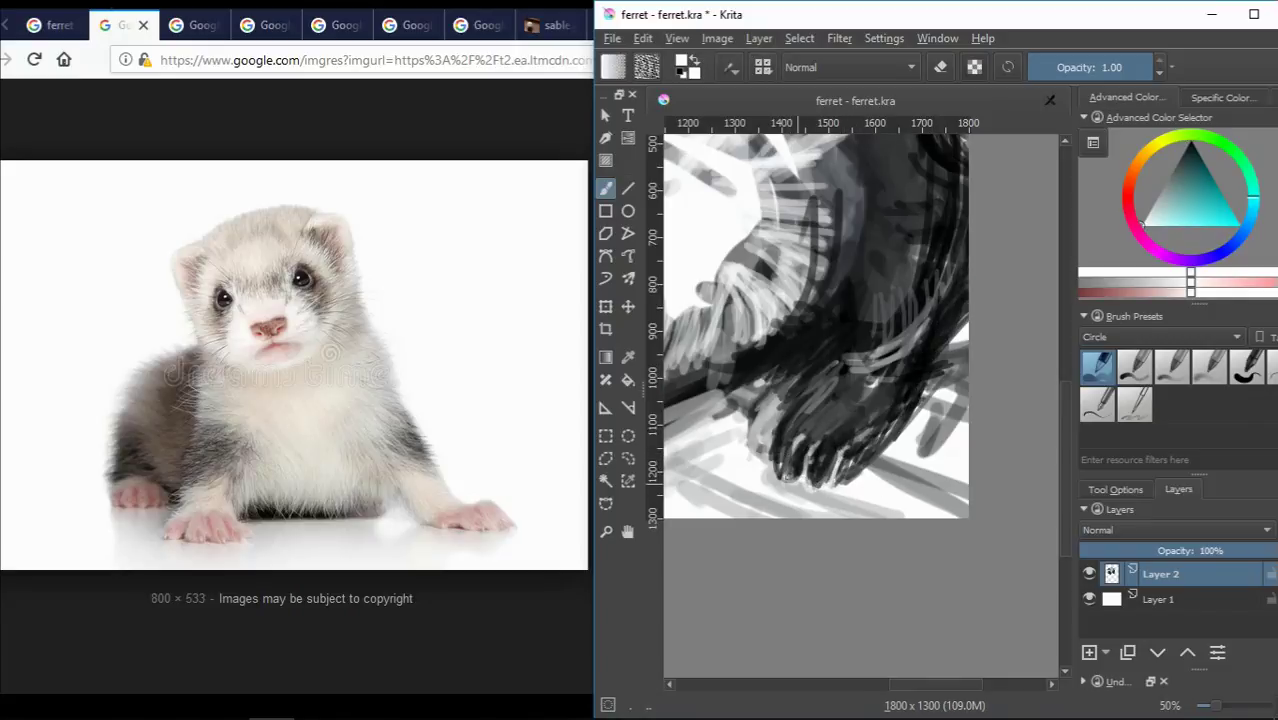
left_click(796, 457, "ctrl")
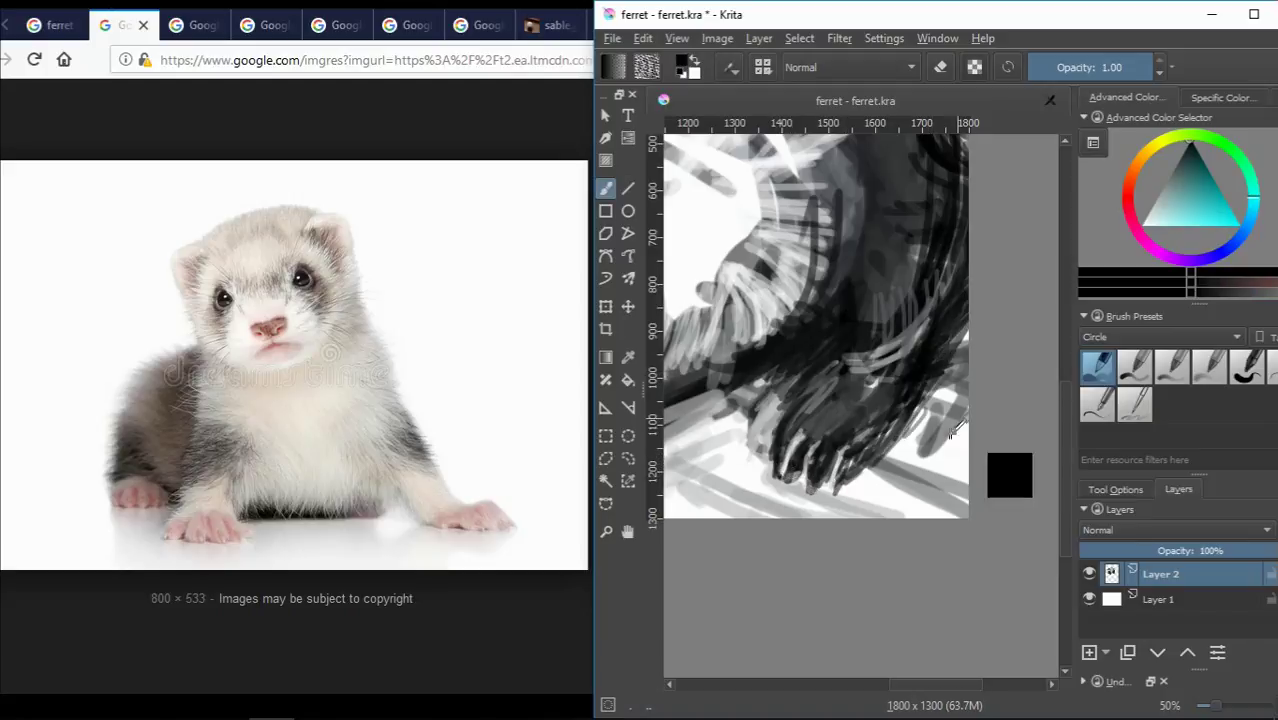
Try light pink, then dark grey-blue and darker shading tones while zooming.
left_click(961, 330, "ctrl")
scroll(932, 230, "down", 2)
left_click(908, 263, "ctrl")
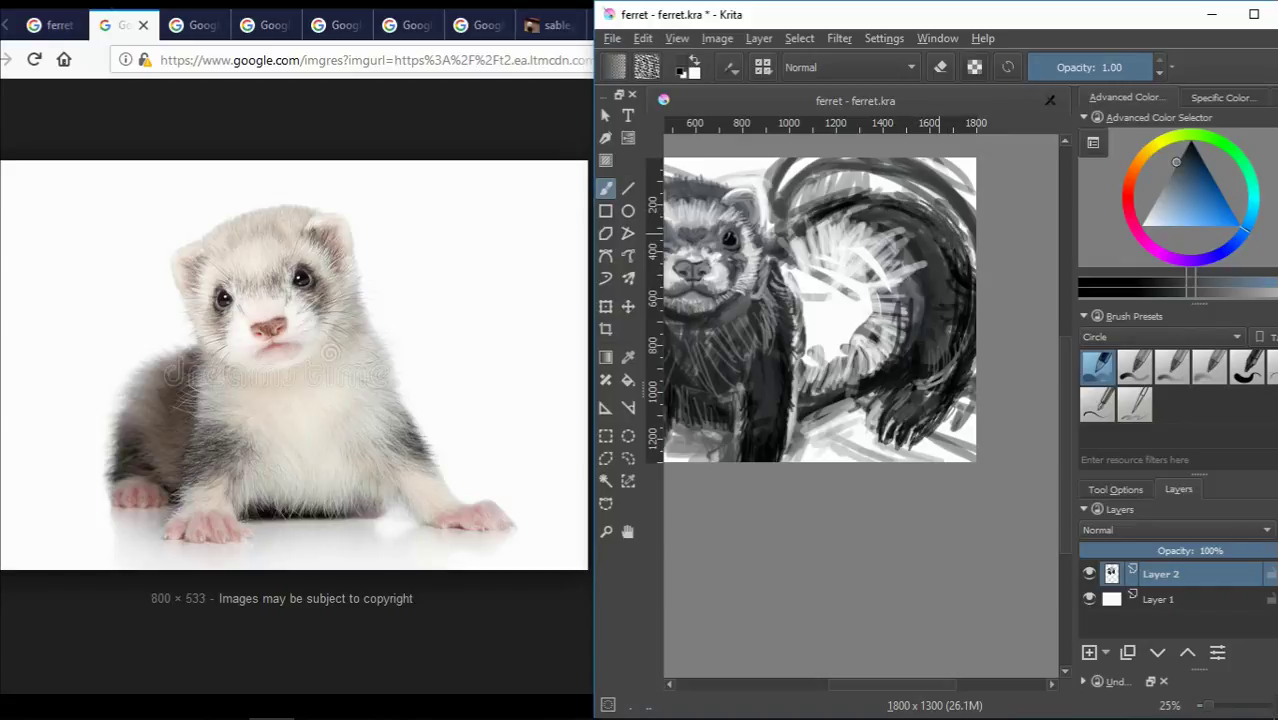
left_click(941, 271, "ctrl")
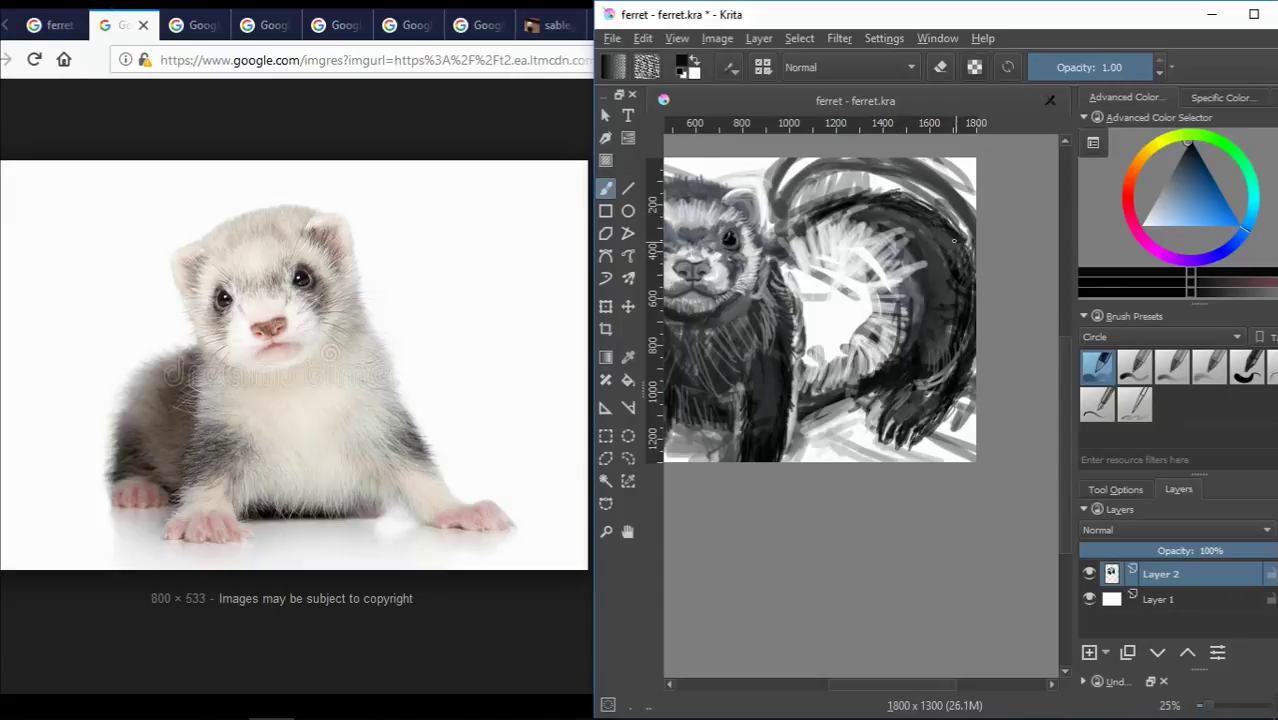
scroll(954, 240, "up", 1)
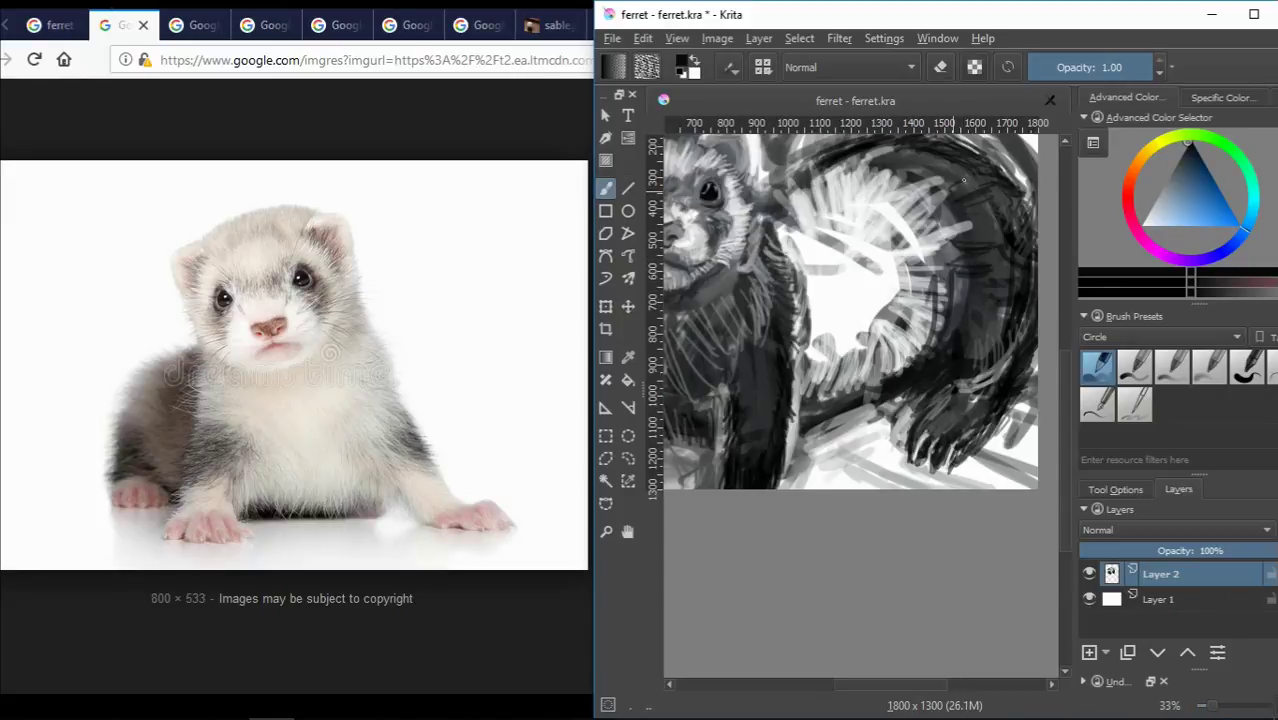
scroll(963, 180, "down", 2)
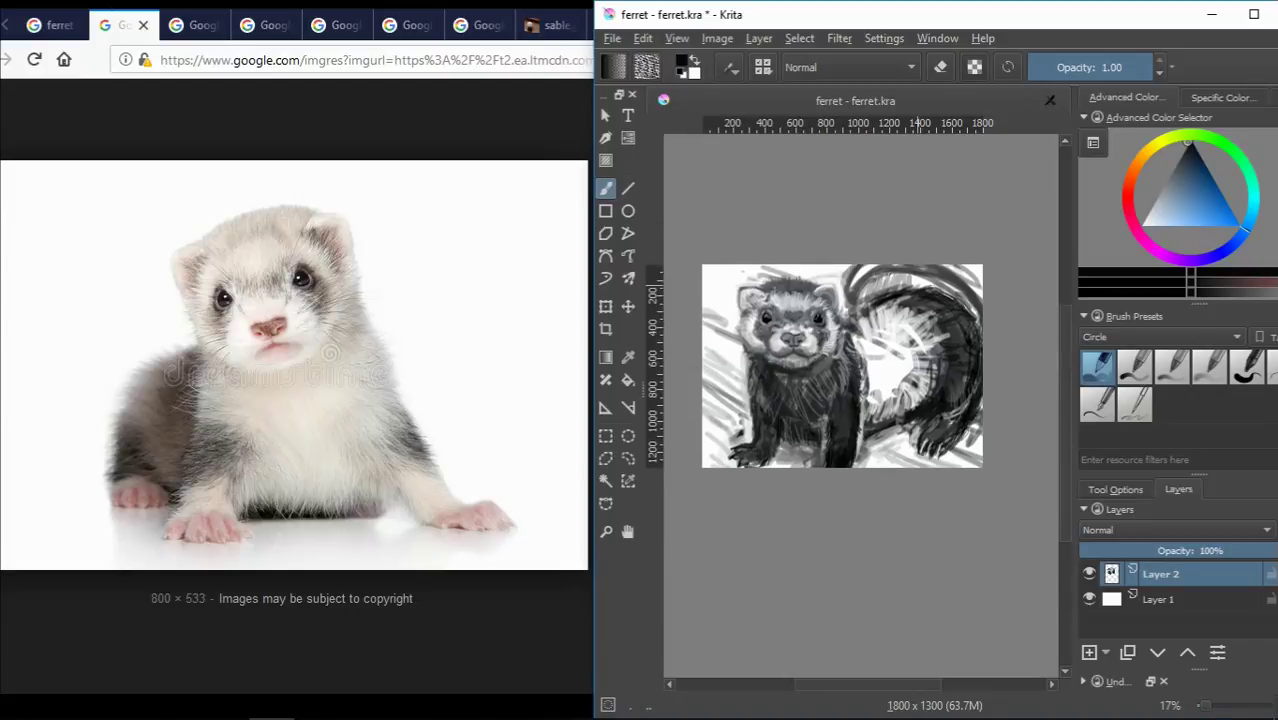
scroll(860, 400, "up", 1)
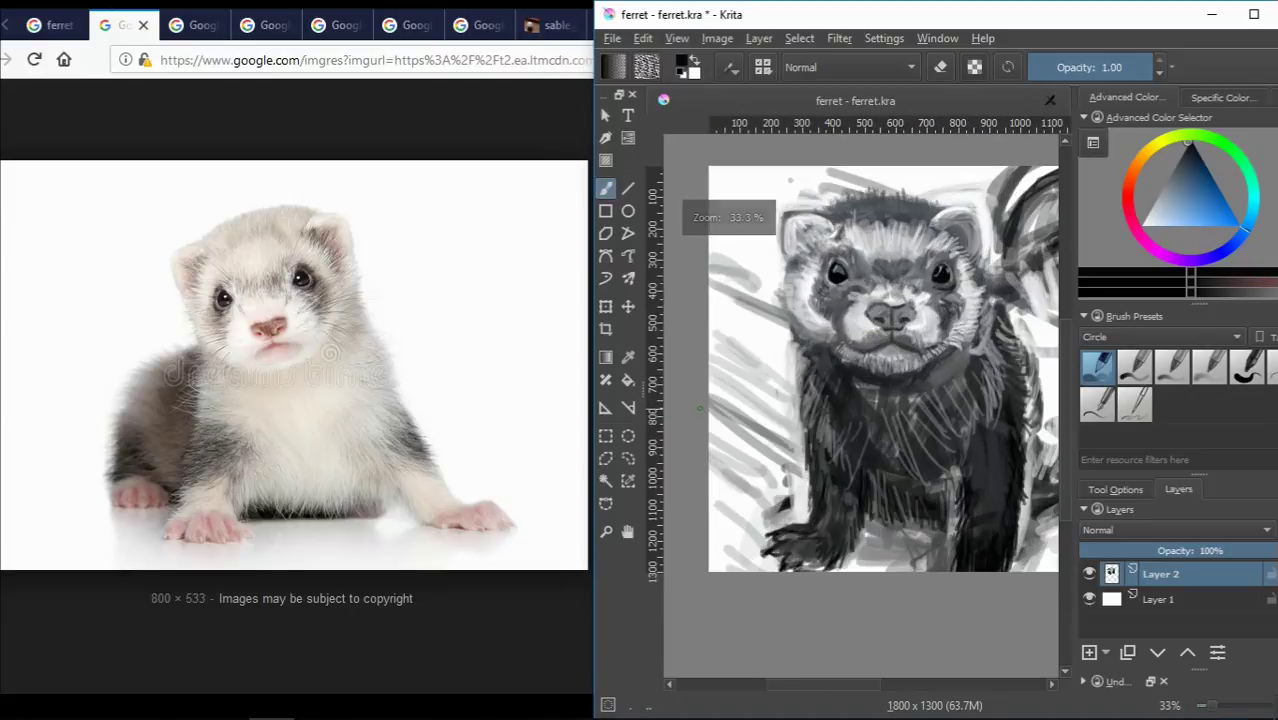
Replace the ferret query with 'wood floors' and scroll the image results.
type("ferret fe")
key("BackSpace")
key("BackSpace")
key("BackSpace")
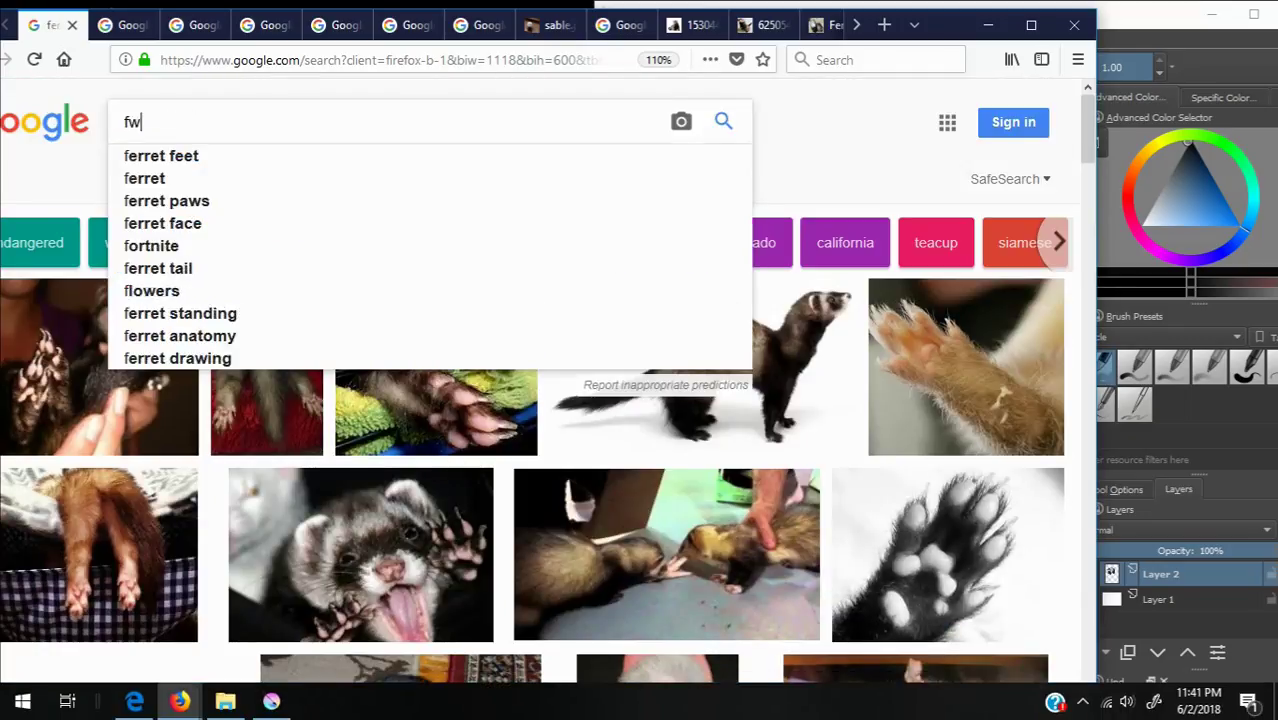
key("BackSpace")
key("BackSpace")
type("wood floors")
key("Return")
scroll(437, 387, "down", 2)
scroll(435, 395, "down", 5)
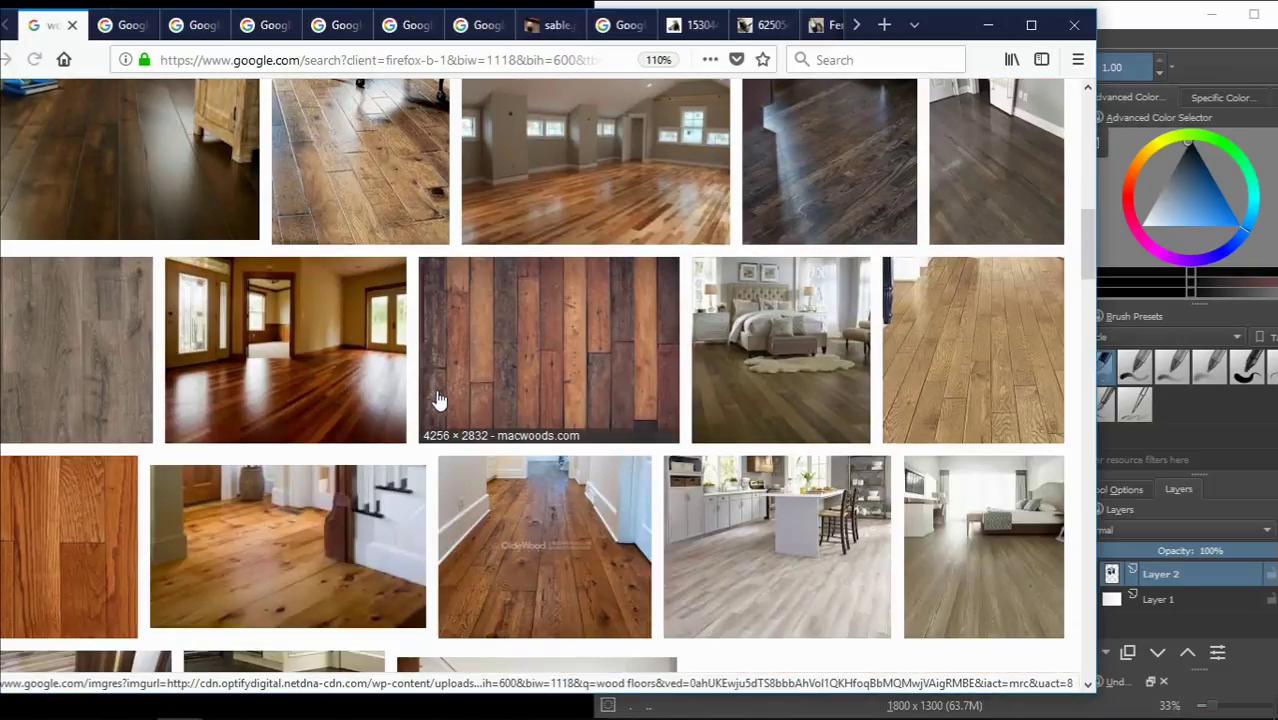
scroll(440, 415, "down", 3)
Reposition the window and pan the Krita canvas left and right.
mouse_move(945, 24)
left_mouse_down()
mouse_move(957, 10)
mouse_move(1277, 300)
left_mouse_up()
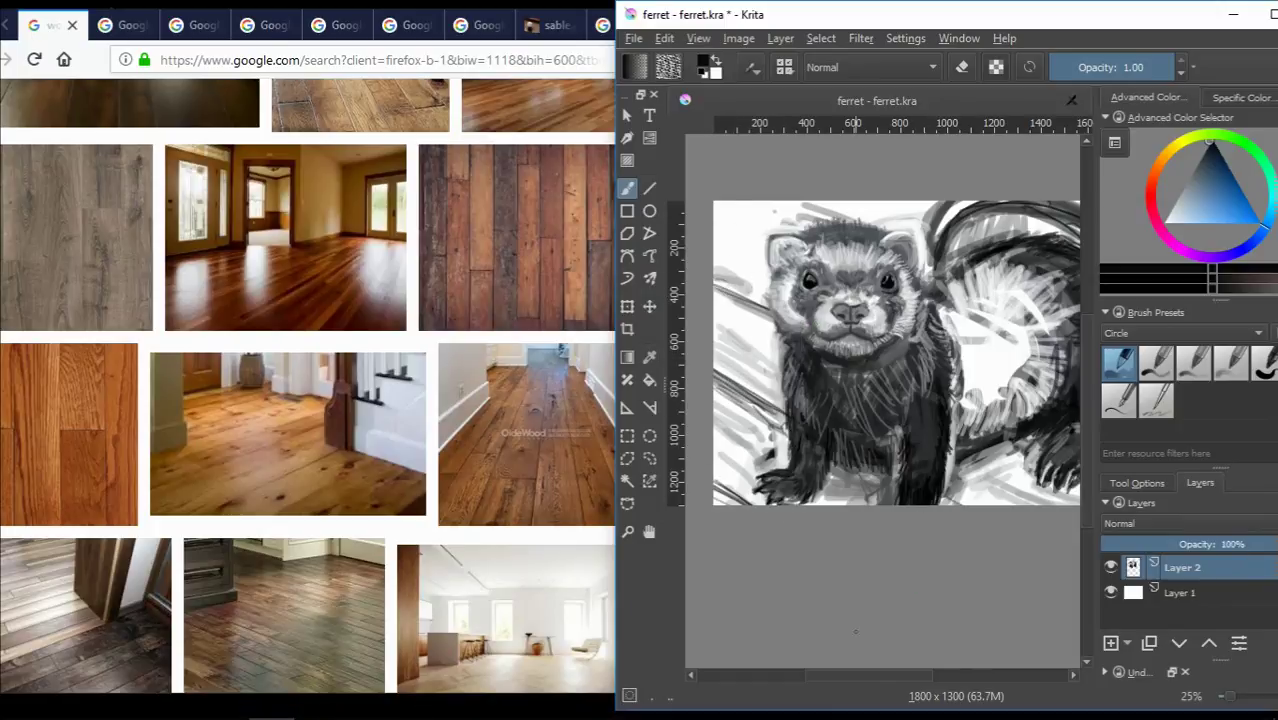
scroll(855, 631, "right", 3)
scroll(754, 372, "left", 3)
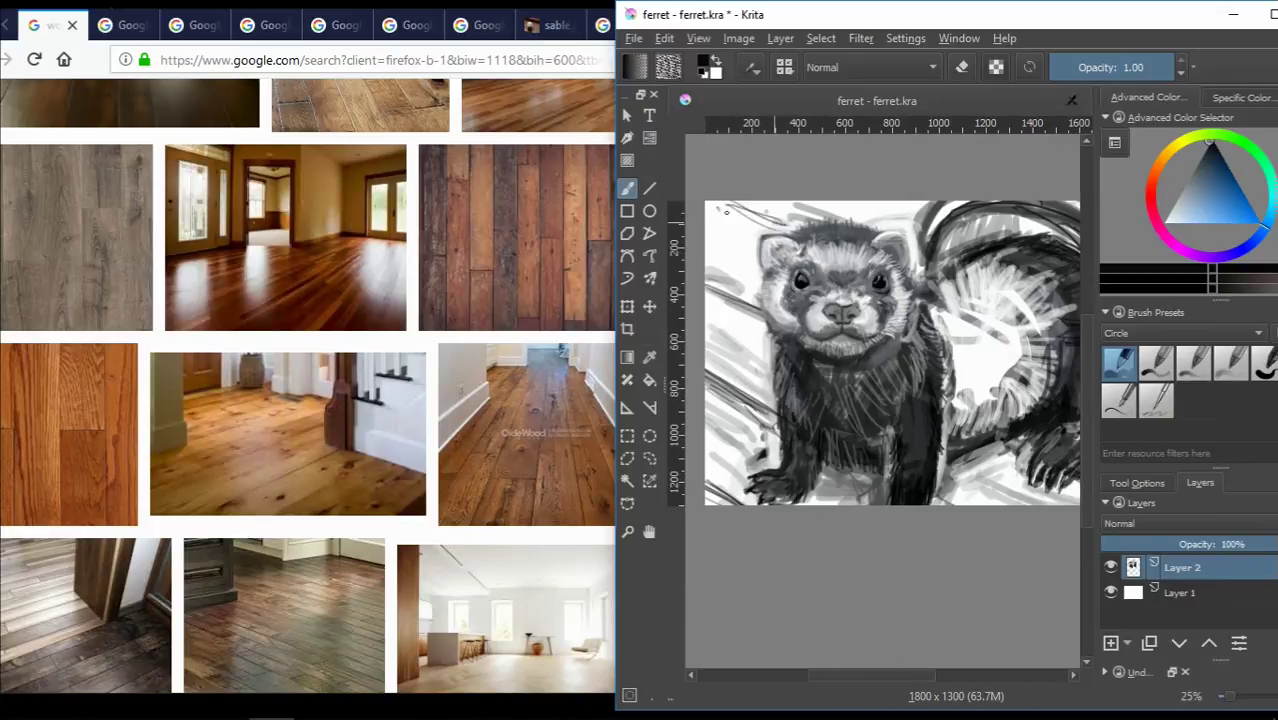
scroll(877, 690, "left", 1)
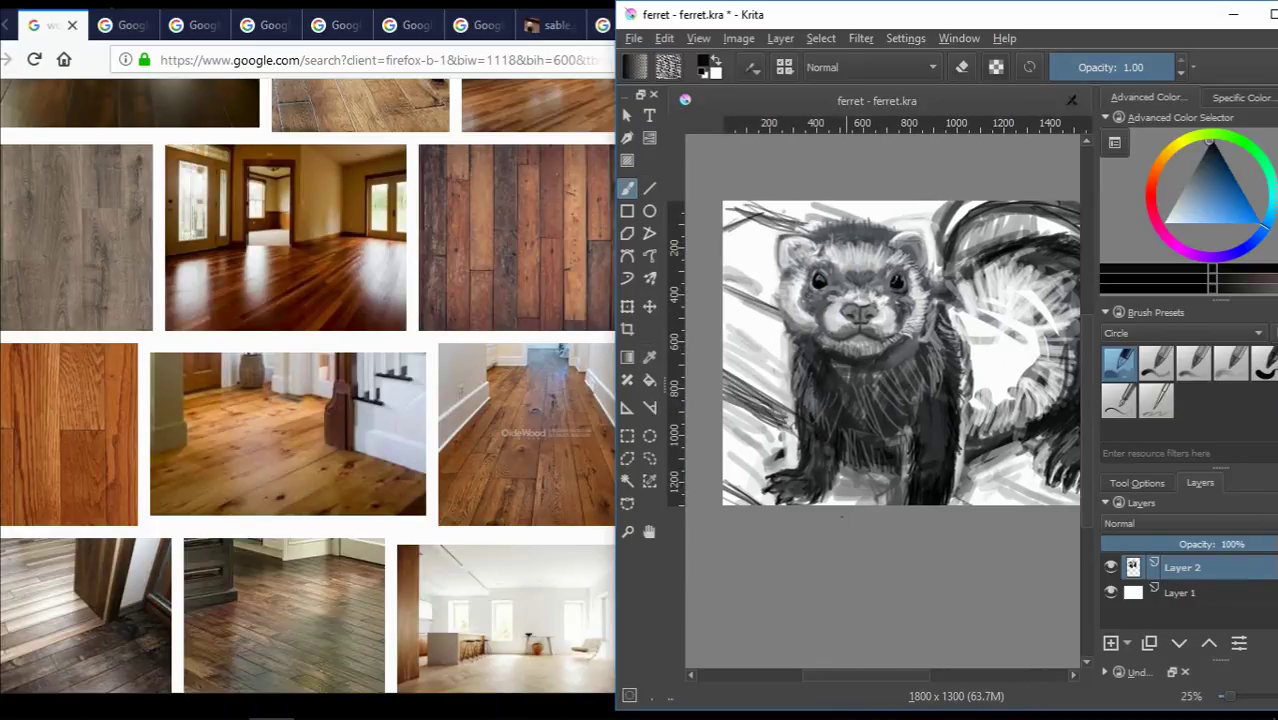
scroll(860, 525, "right", 1)
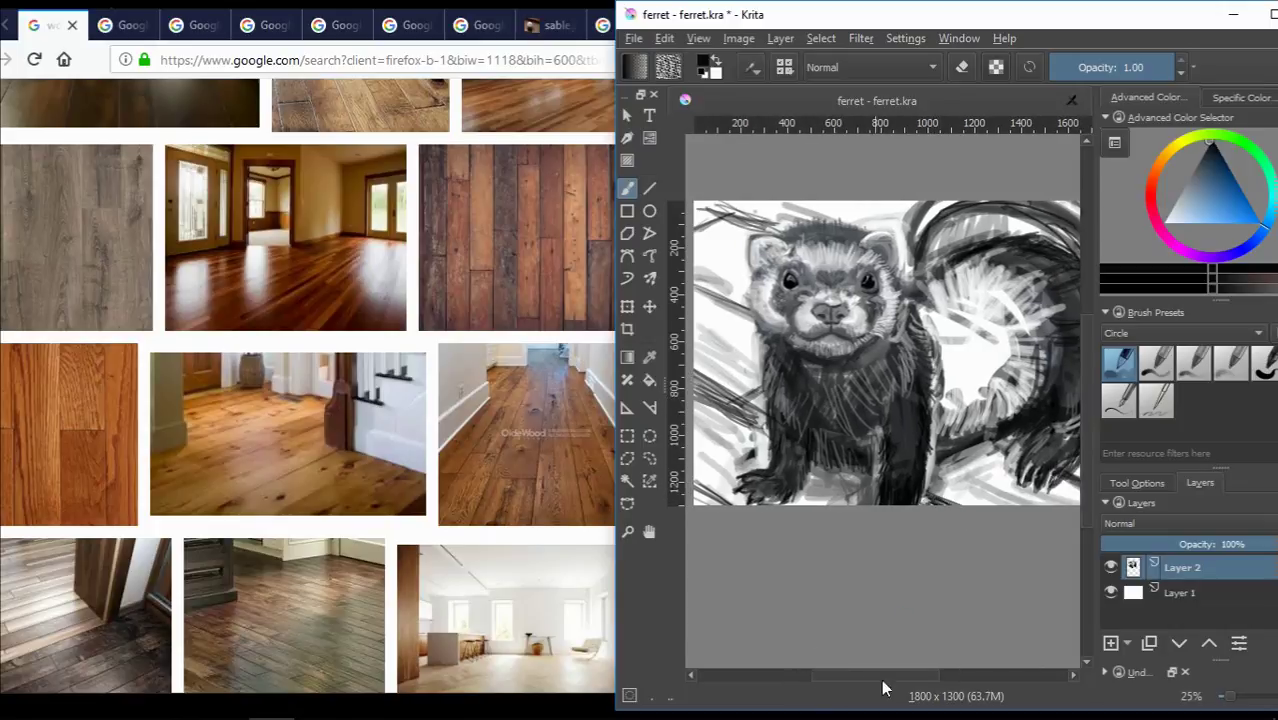
scroll(883, 688, "right", 2)
key("super+x")
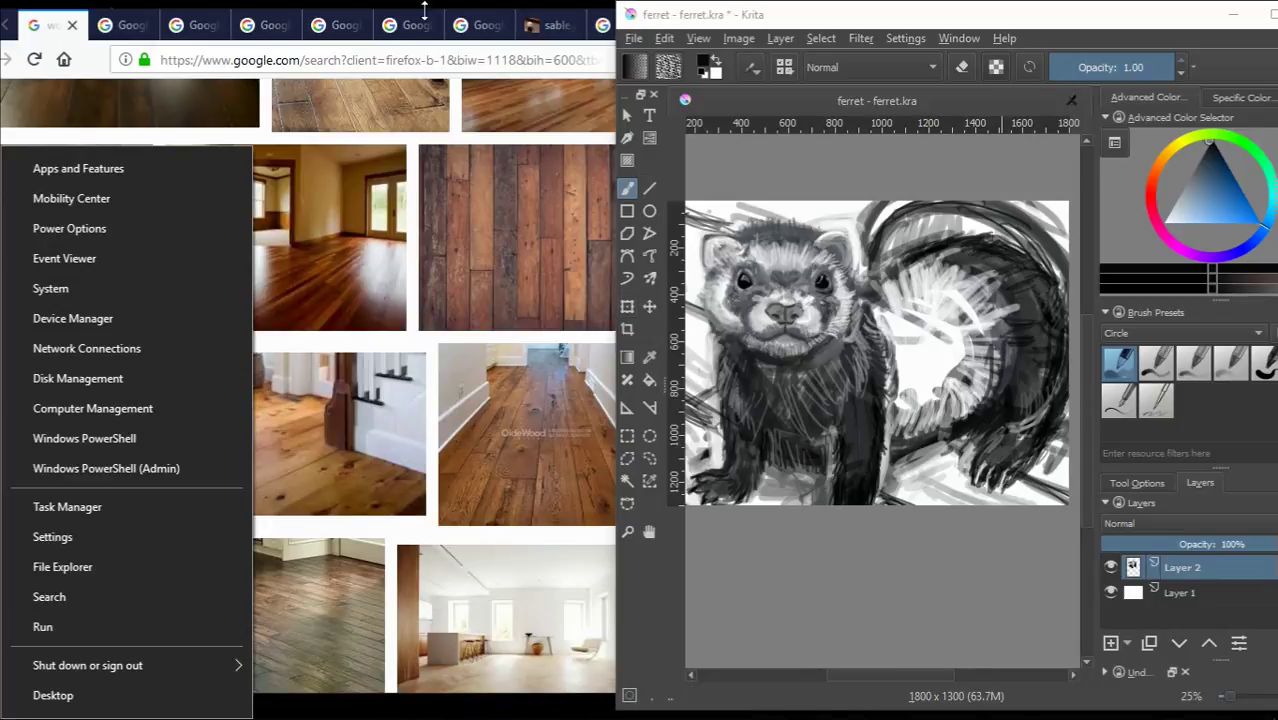
Search Google for 'tube' and show its image results.
left_click(175, 187)
scroll(175, 187, "up", 10)
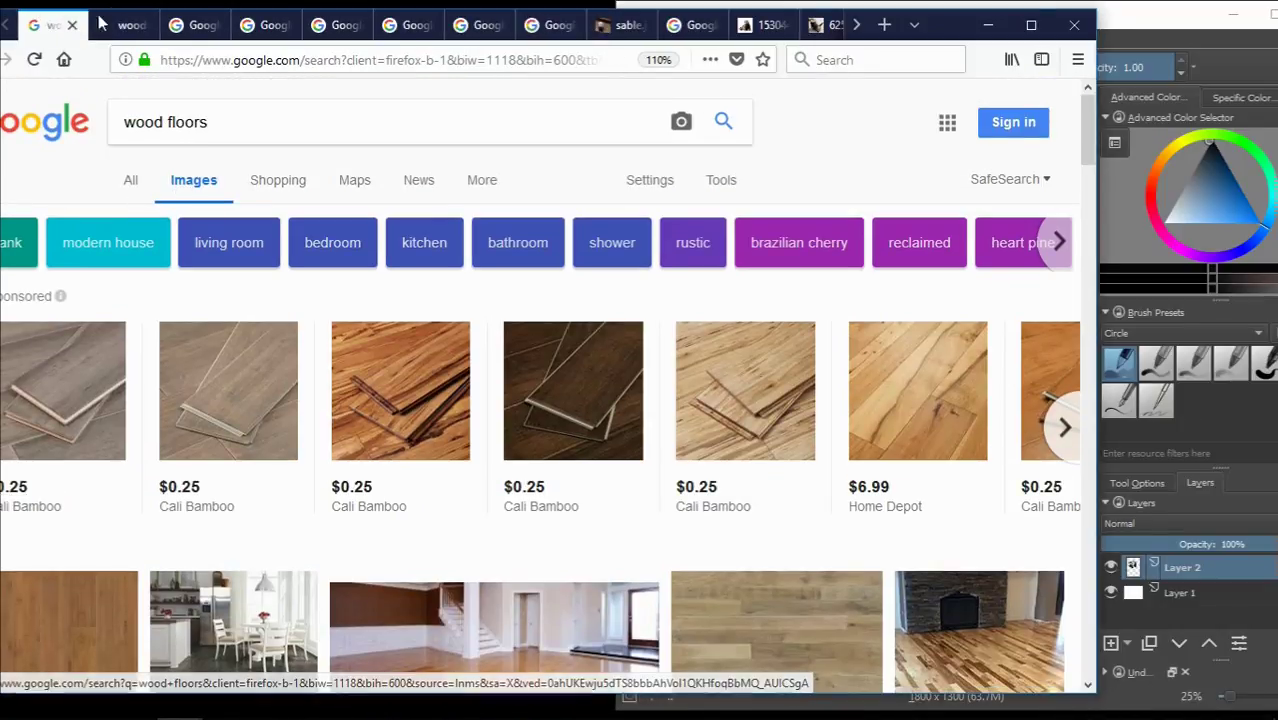
type("tubs")
key("Return")
key("BackSpace")
type("es")
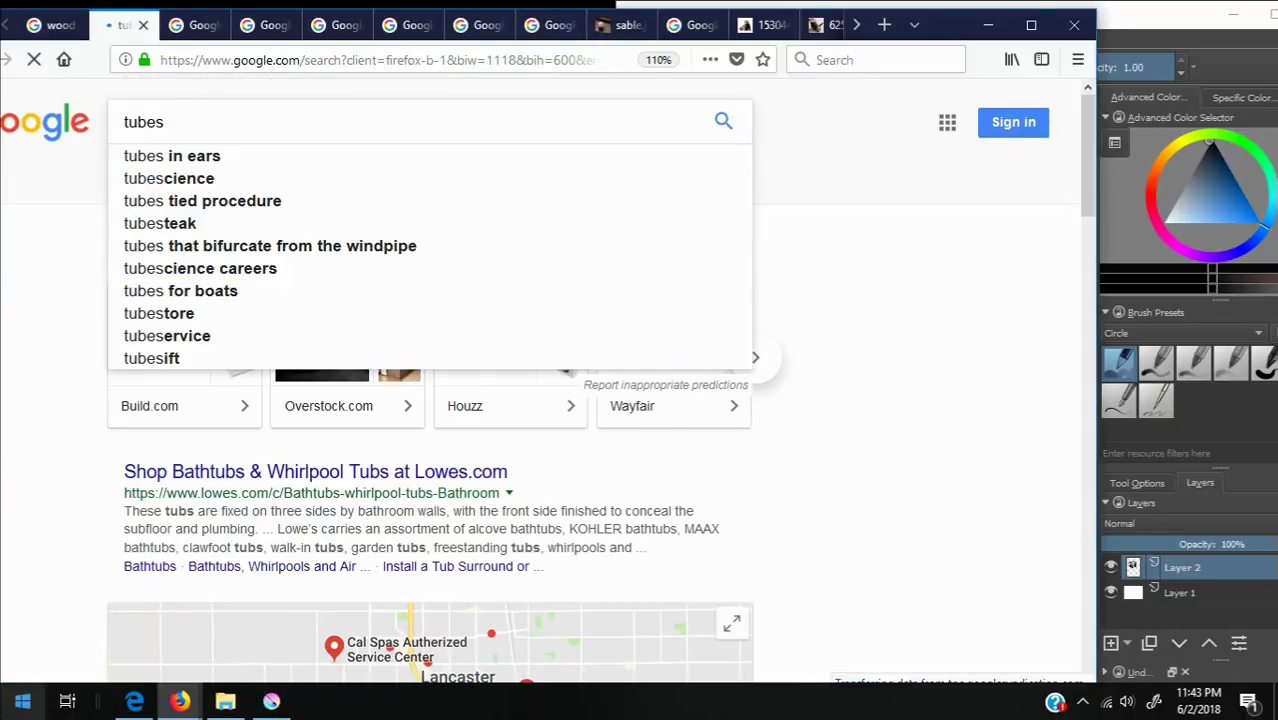
key("BackSpace")
key("Return")
left_click(257, 181)
Extend the search to 'tube for ferrets' and scroll the image results.
left_click(242, 116)
type("fo")
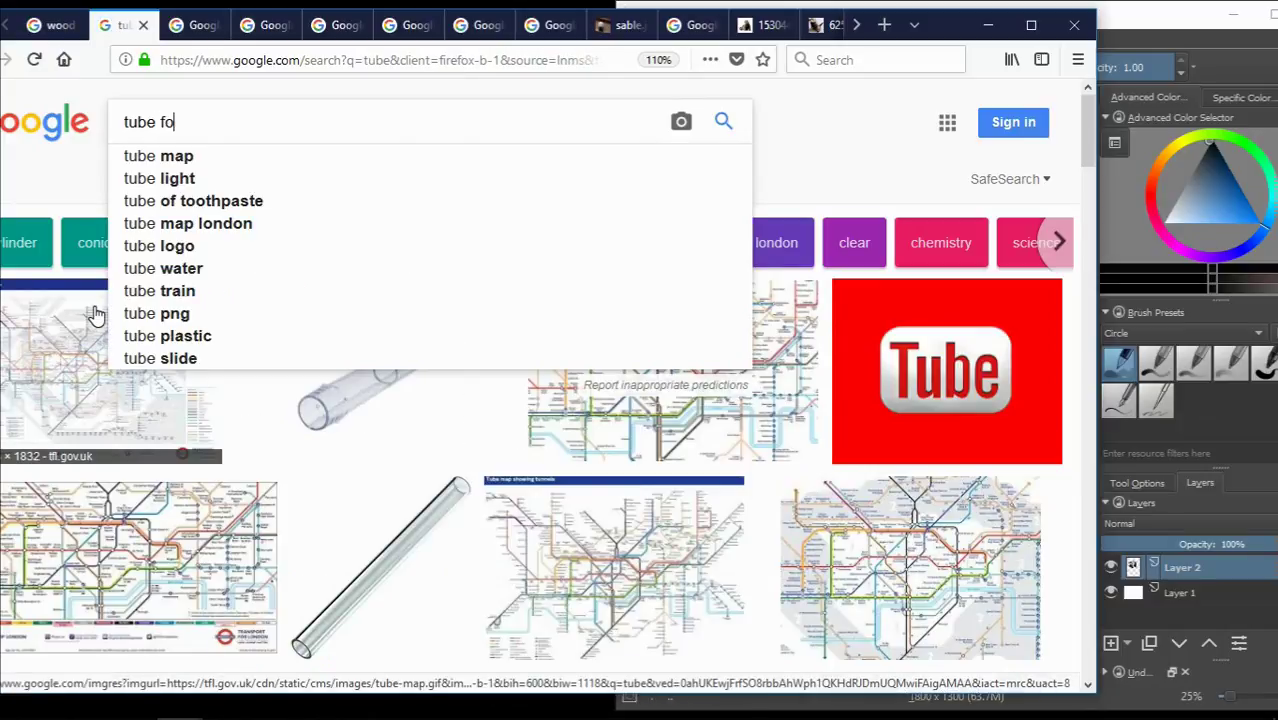
type("r ferrets")
key("Return")
scroll(217, 120, "down", 2)
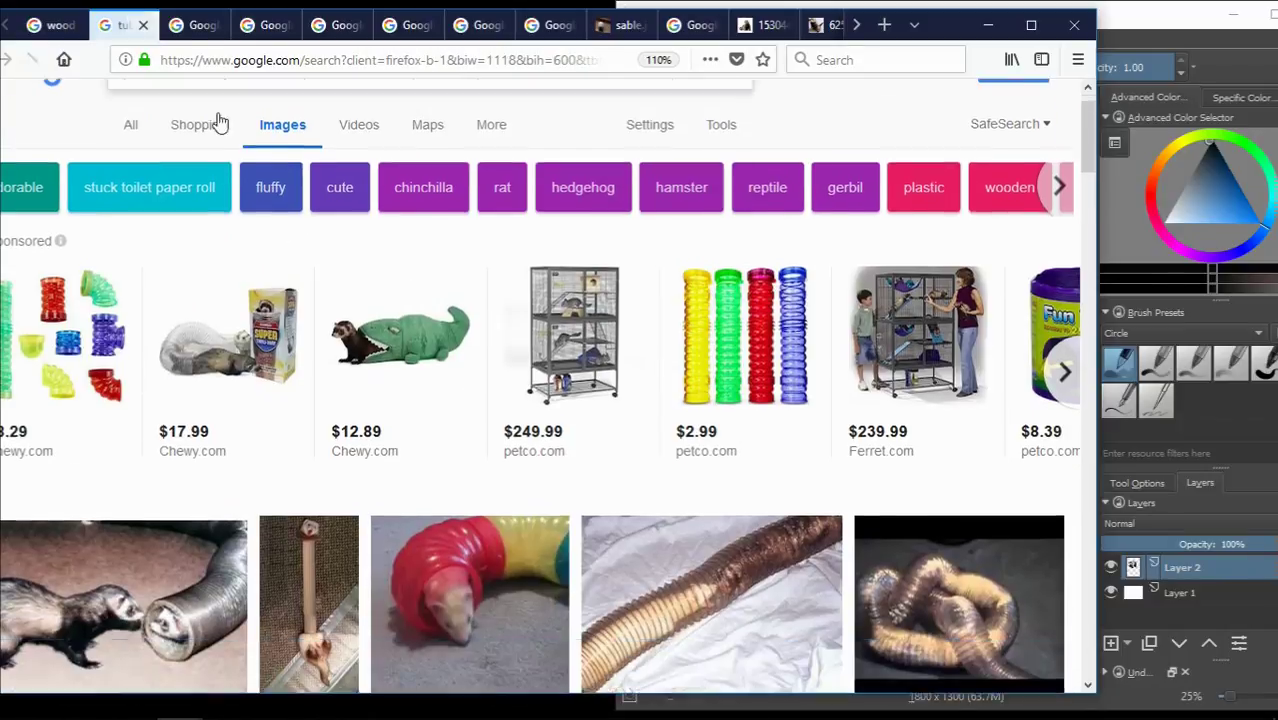
scroll(357, 206, "down", 5)
scroll(368, 219, "down", 5)
scroll(368, 219, "down", 3)
Preview the dark wood-planks photo from the wood floors tab, with Krita beside it.
left_click(1160, 14)
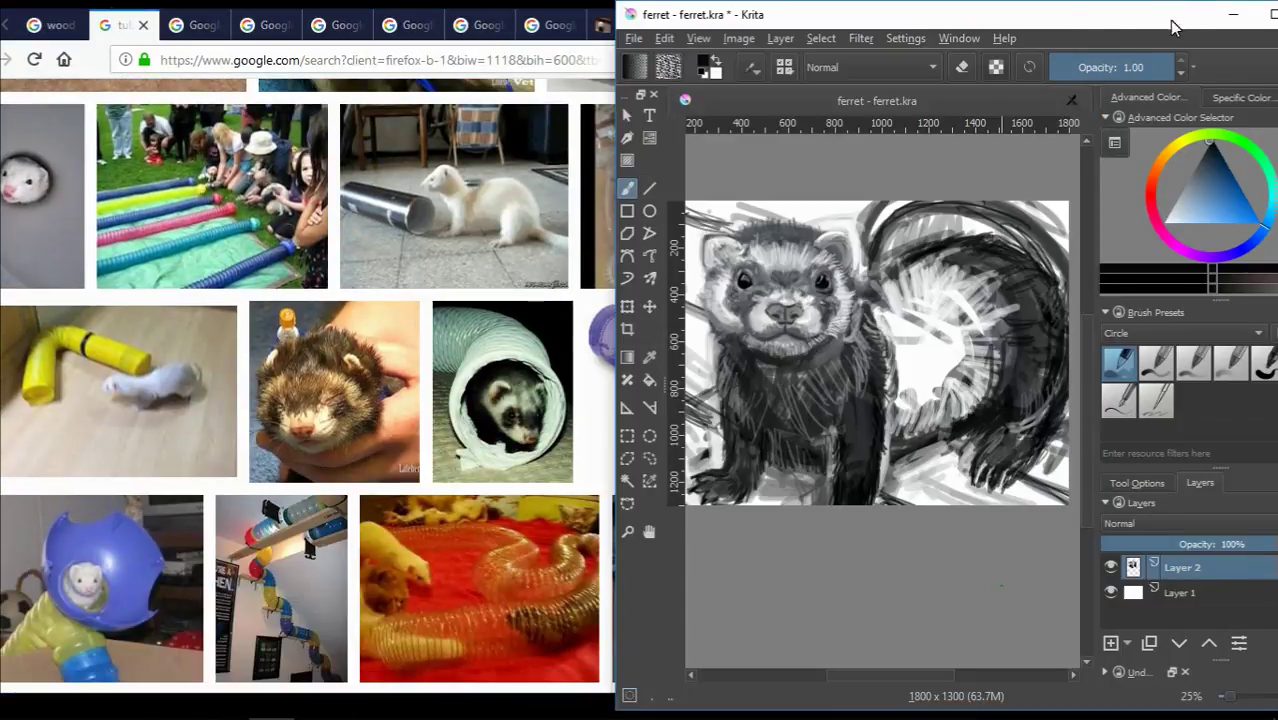
mouse_move(1160, 14)
left_mouse_down()
mouse_move(1050, 30)
mouse_move(1232, 19)
mouse_move(990, 15)
left_mouse_up()
left_click(48, 24)
scroll(819, 417, "down", 5)
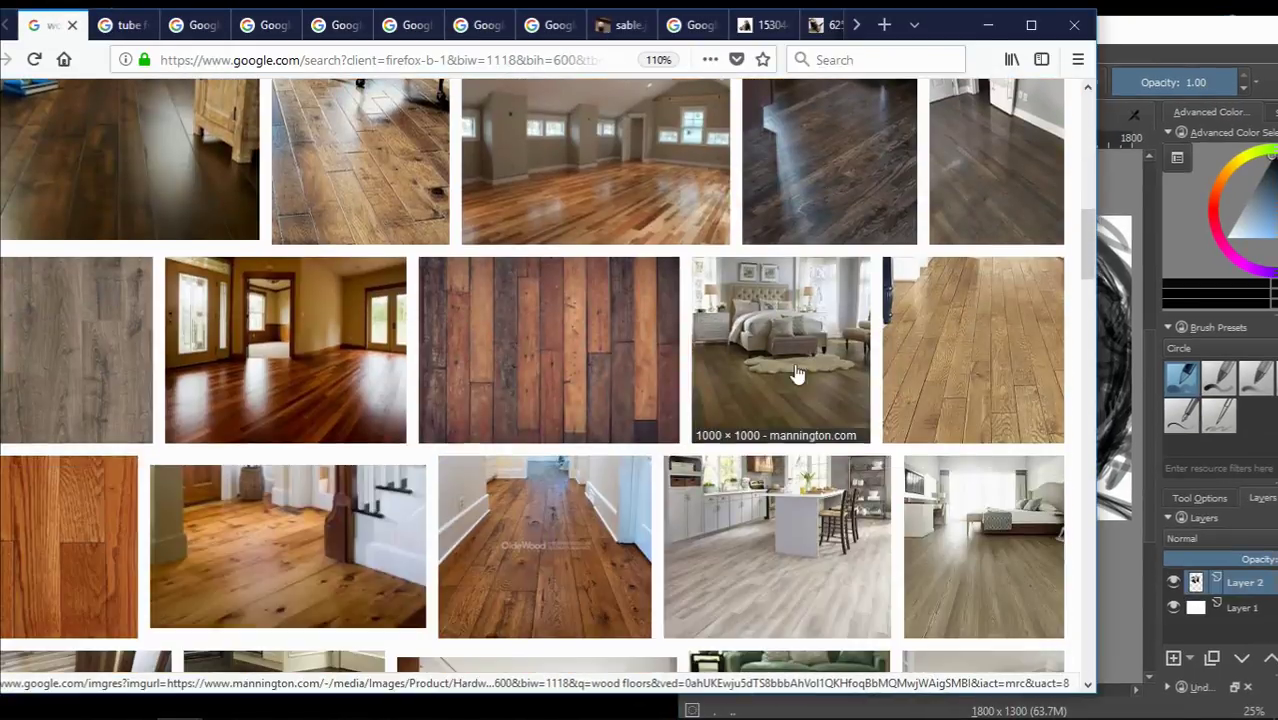
left_click(548, 350)
left_click(1180, 14)
left_click_drag(888, 20, 779, 23)
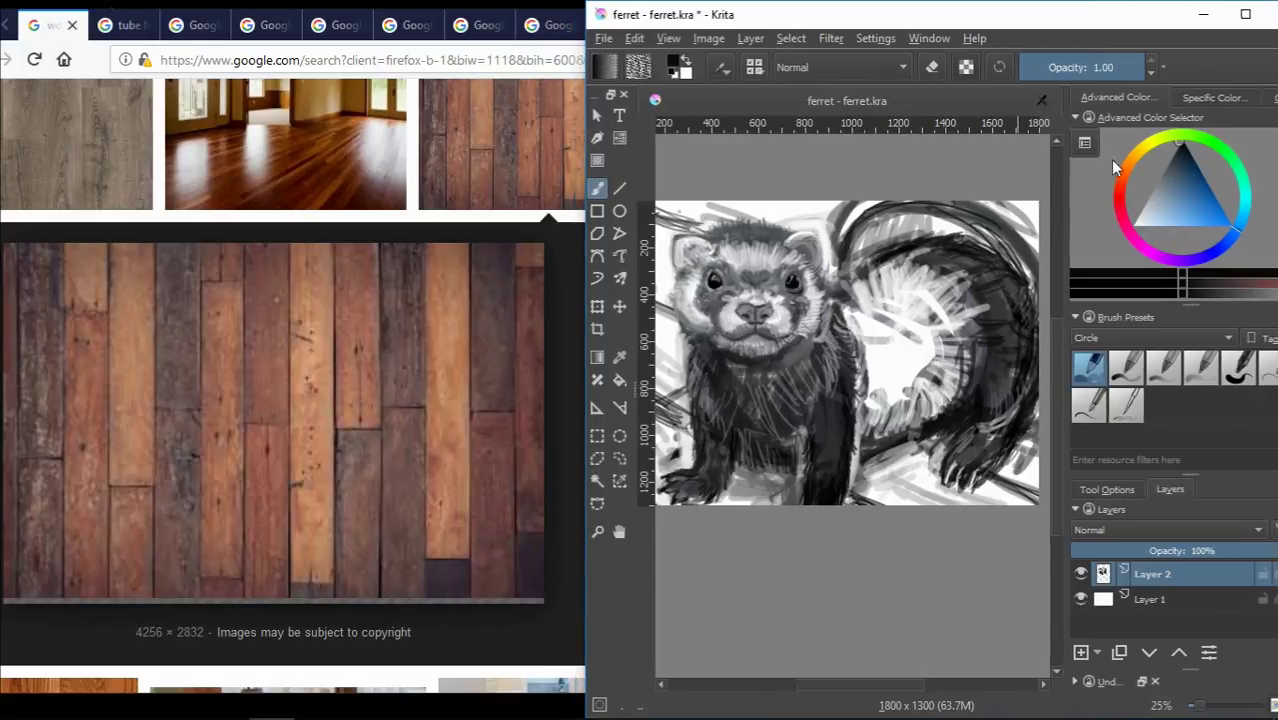
Add two new layers and pick a rich orange-brown for the floor.
left_click(1080, 652)
left_click(1080, 652)
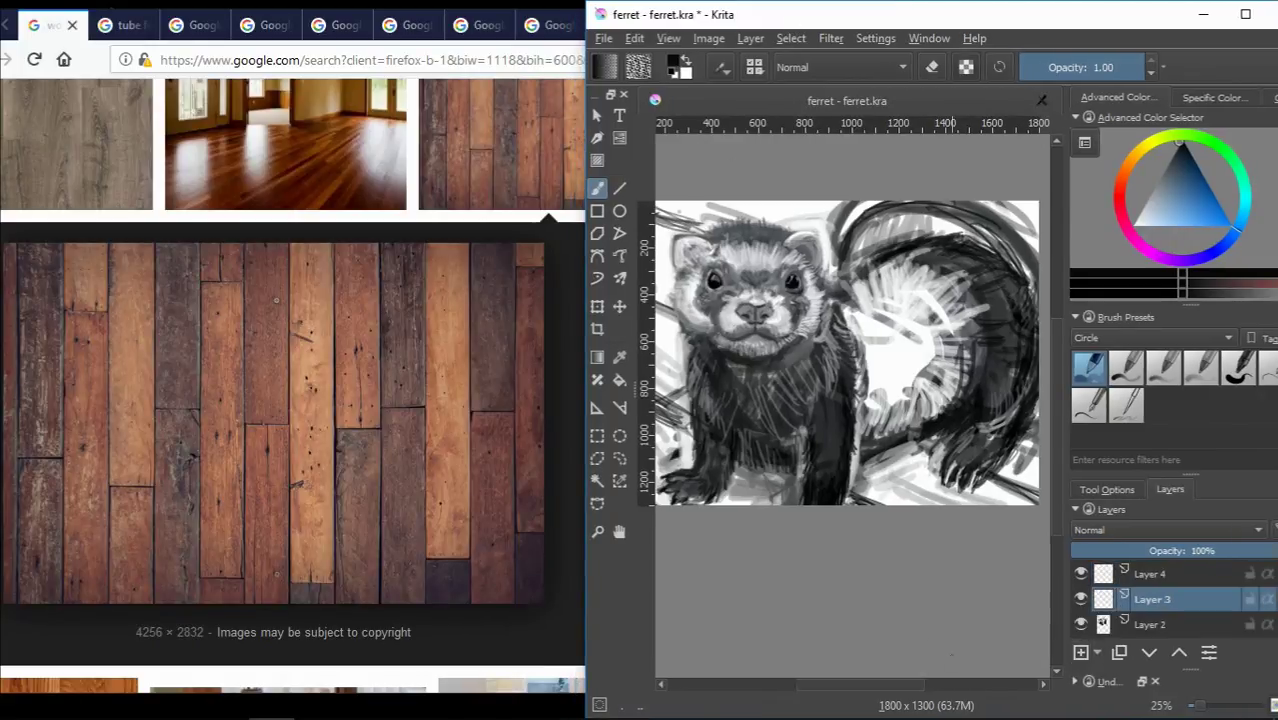
left_click_drag(873, 690, 852, 690)
left_click(1124, 156)
left_click(1172, 170)
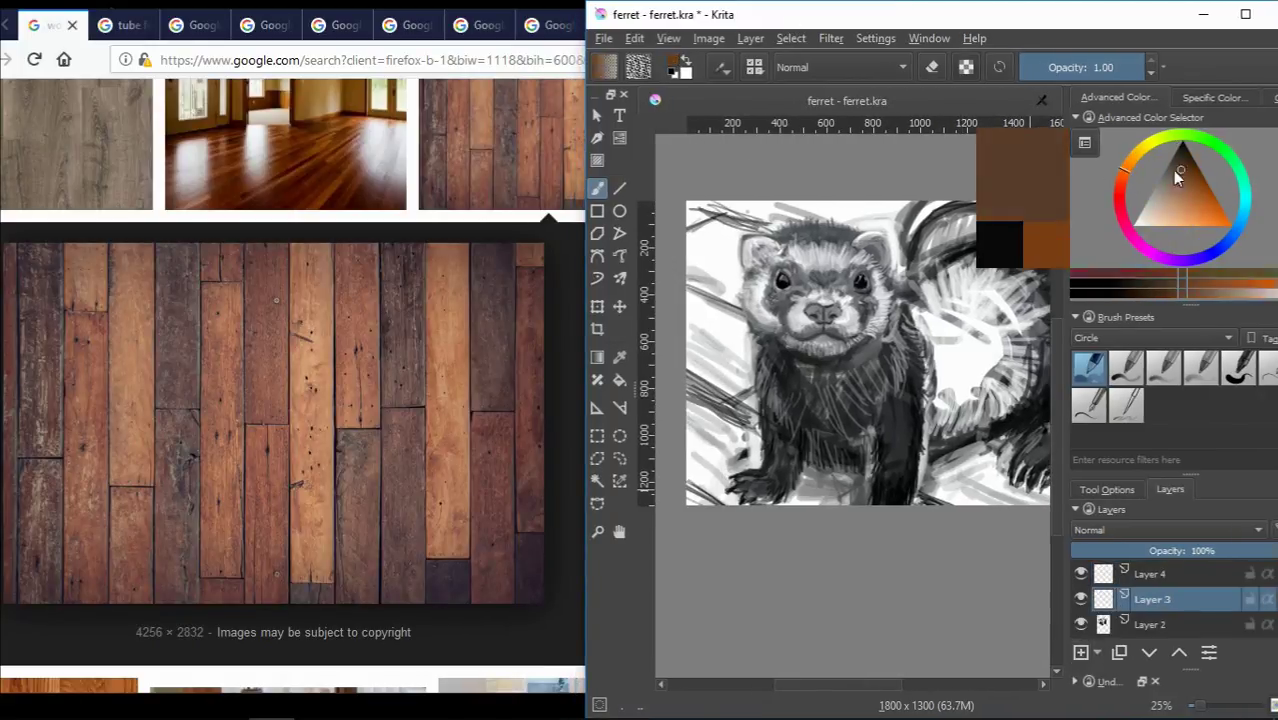
left_click(1181, 173)
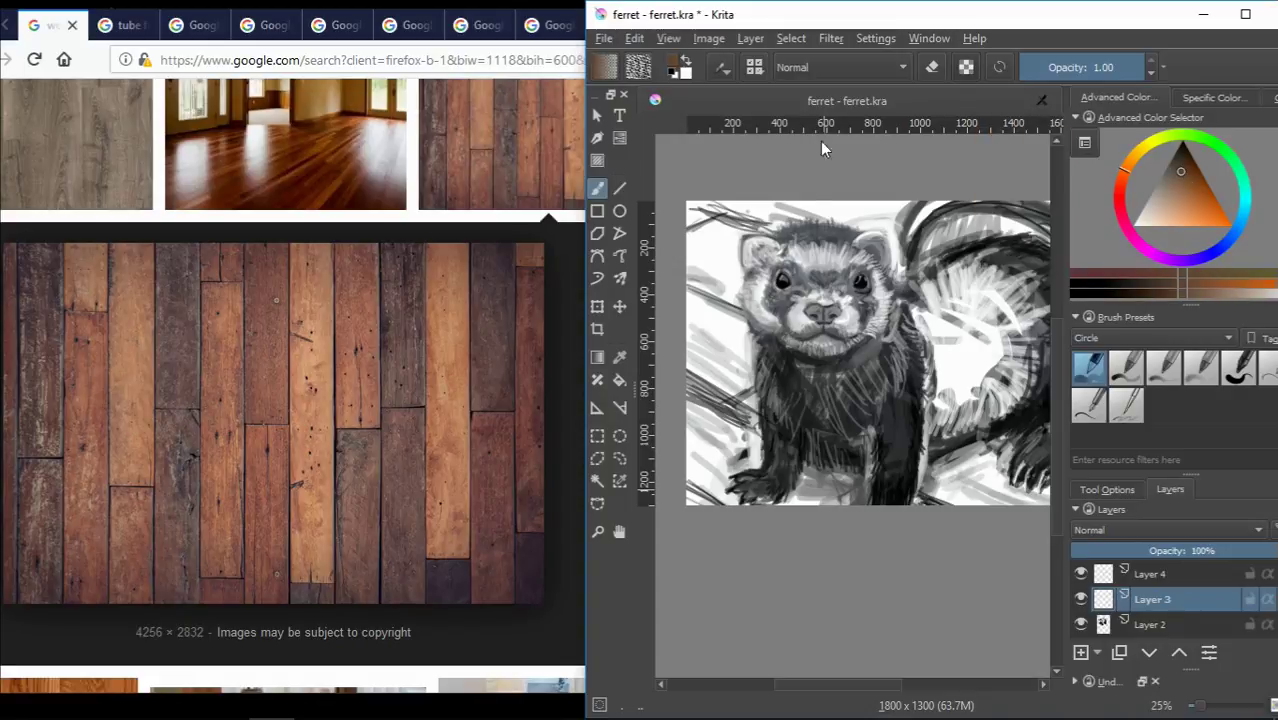
left_click(1155, 67)
left_click(1155, 67)
Paint brown and light tan strokes down the canvas's left and upper-left edges.
mouse_move(700, 405)
left_mouse_down()
mouse_move(745, 452)
mouse_move(690, 500)
left_mouse_up()
mouse_move(745, 405)
left_mouse_down()
mouse_move(700, 460)
mouse_move(706, 490)
left_mouse_up()
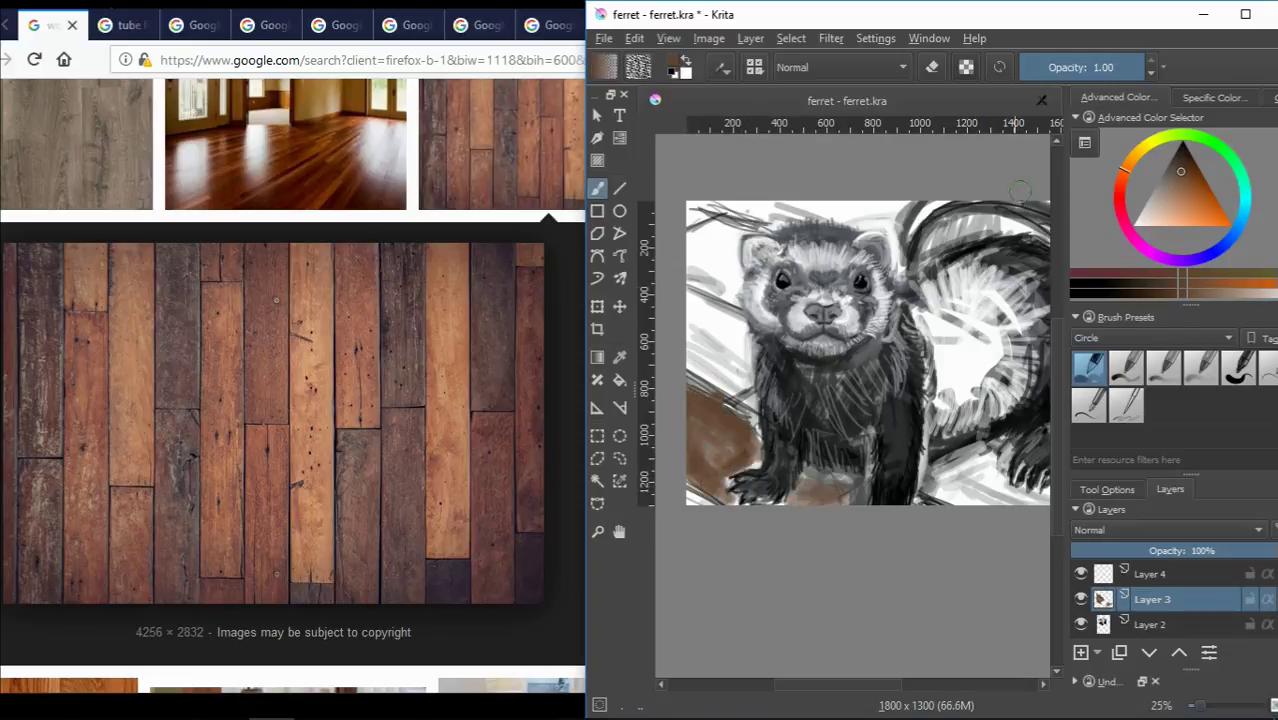
left_click(1173, 208)
mouse_move(730, 385)
left_mouse_down()
mouse_move(690, 305)
mouse_move(690, 245)
left_mouse_up()
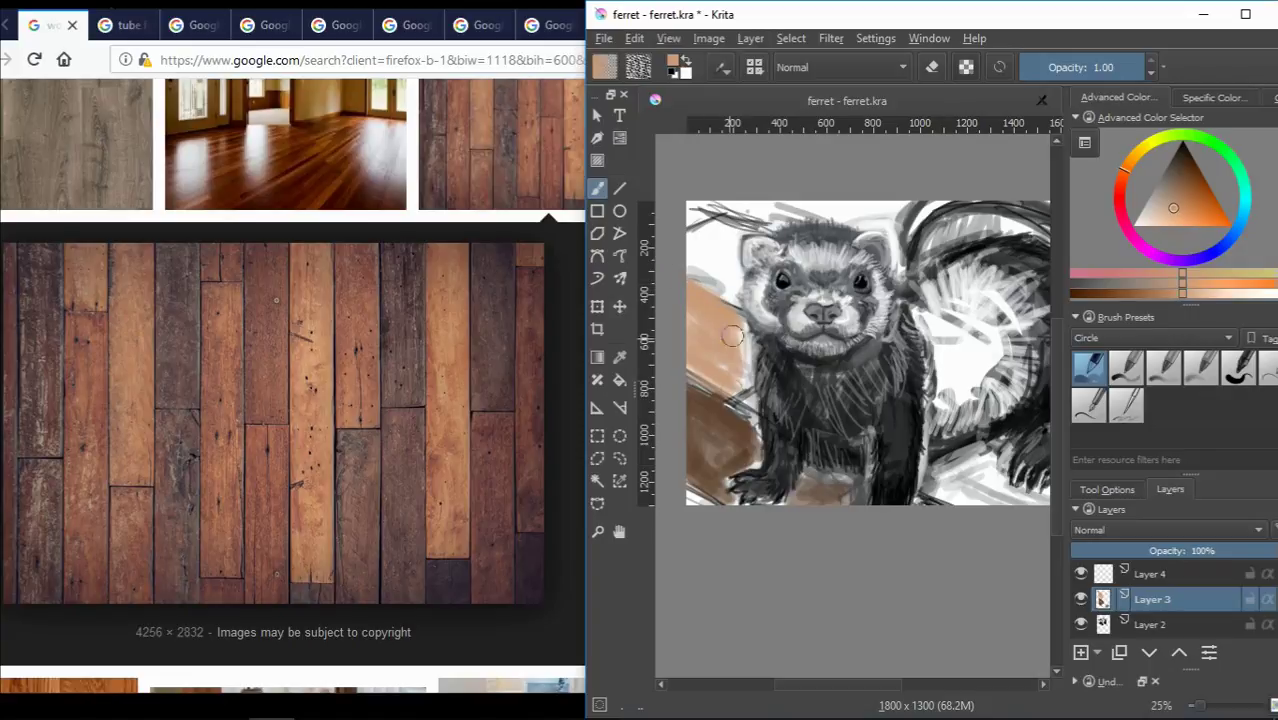
left_click(1188, 173)
mouse_move(735, 300)
left_mouse_down()
mouse_move(680, 258)
mouse_move(686, 208)
left_mouse_up()
left_click(1181, 159)
left_click_drag(725, 278, 708, 203)
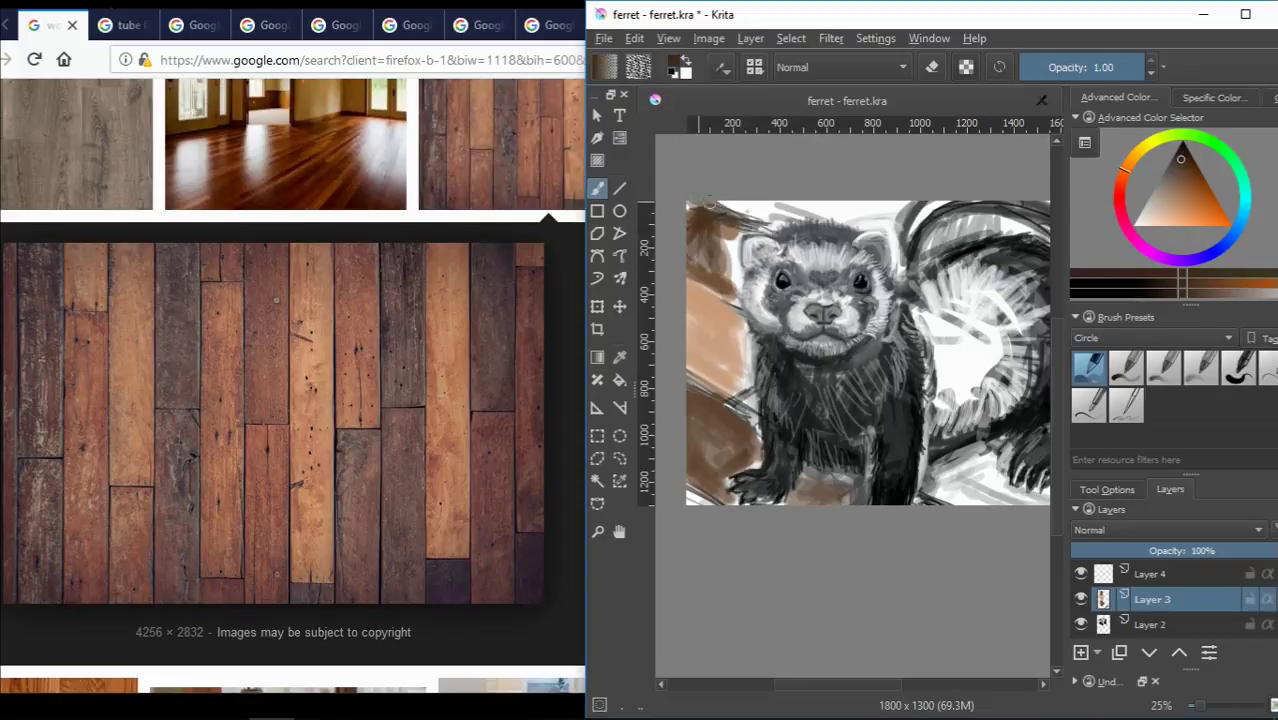
mouse_move(740, 300)
left_mouse_down()
mouse_move(688, 228)
mouse_move(690, 262)
left_mouse_up()
left_click_drag(744, 322, 726, 232)
Choose another brown and paint floor strokes along the bottom beneath the ferret.
left_click(1191, 172)
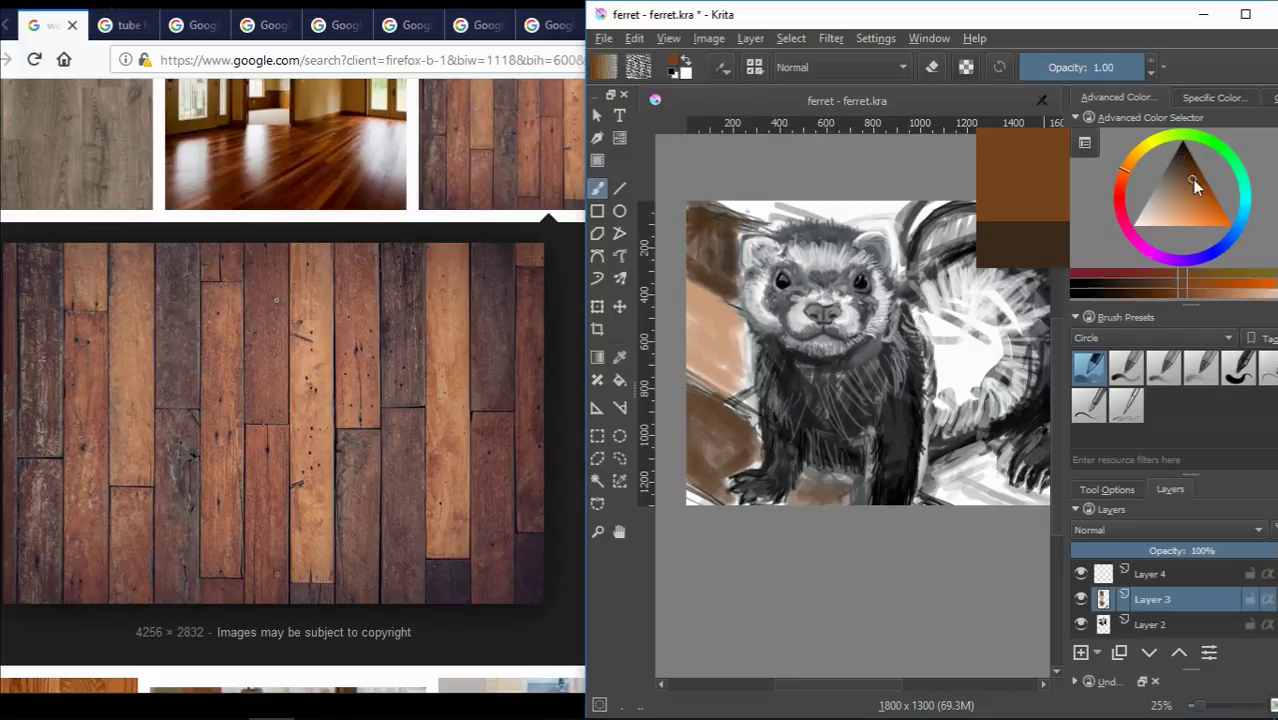
left_click_drag(830, 690, 860, 690)
mouse_move(845, 488)
left_mouse_down()
mouse_move(890, 470)
mouse_move(1005, 488)
left_mouse_up()
left_click_drag(930, 498, 1014, 490)
mouse_move(840, 502)
left_mouse_down()
mouse_move(892, 498)
mouse_move(905, 452)
mouse_move(977, 491)
mouse_move(846, 440)
left_mouse_up()
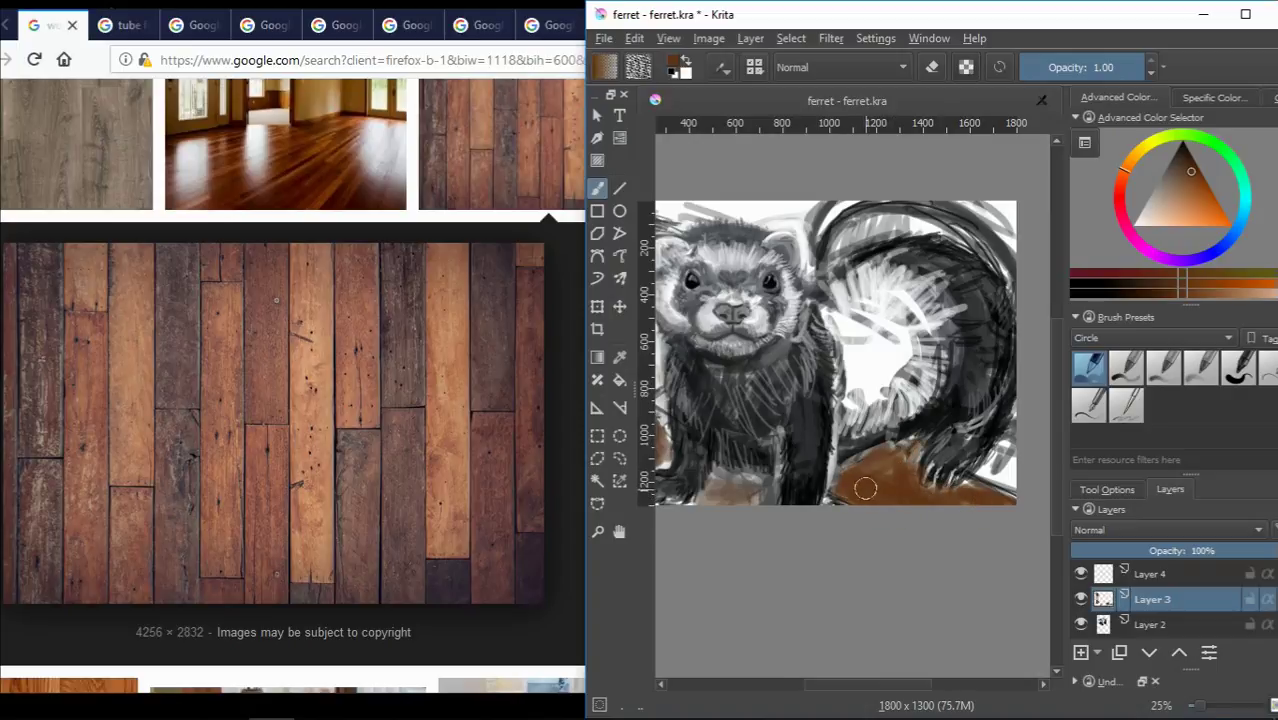
scroll(865, 488, "up", 3)
scroll(843, 690, "left", 2)
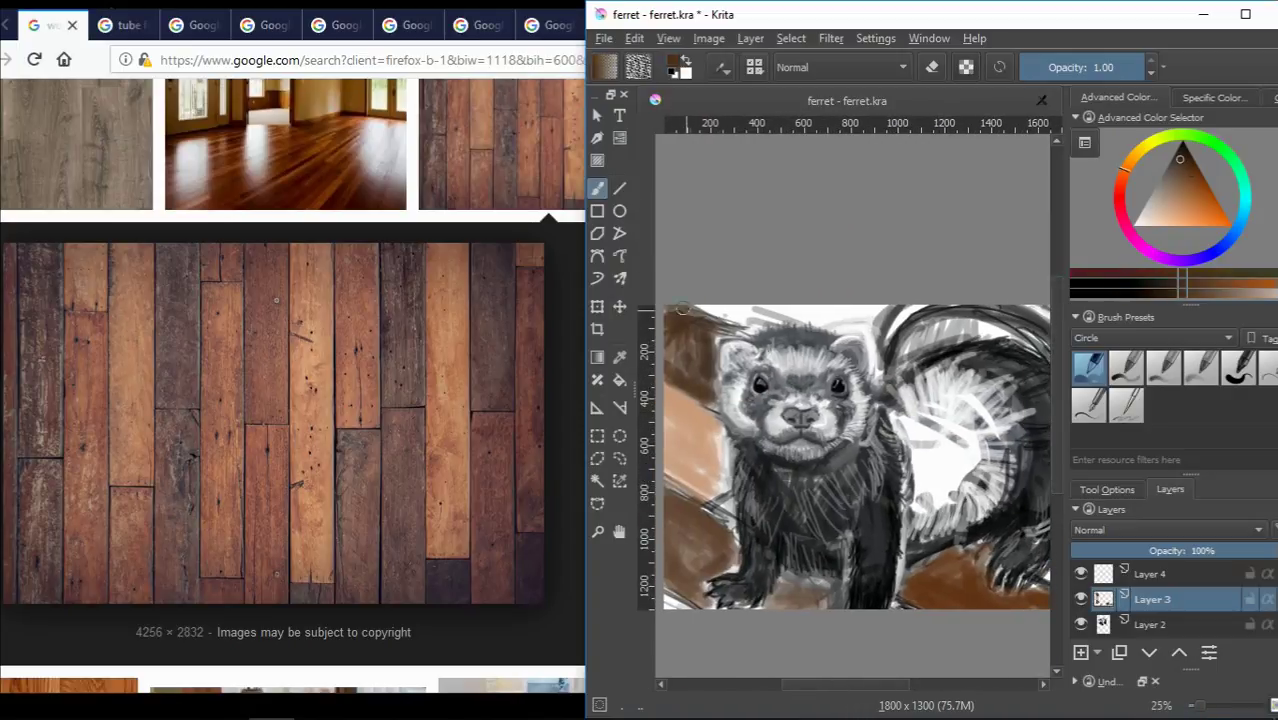
Paint darker brown beside and behind the ferret's head.
left_click_drag(690, 310, 706, 385)
left_click_drag(1197, 162, 1194, 160)
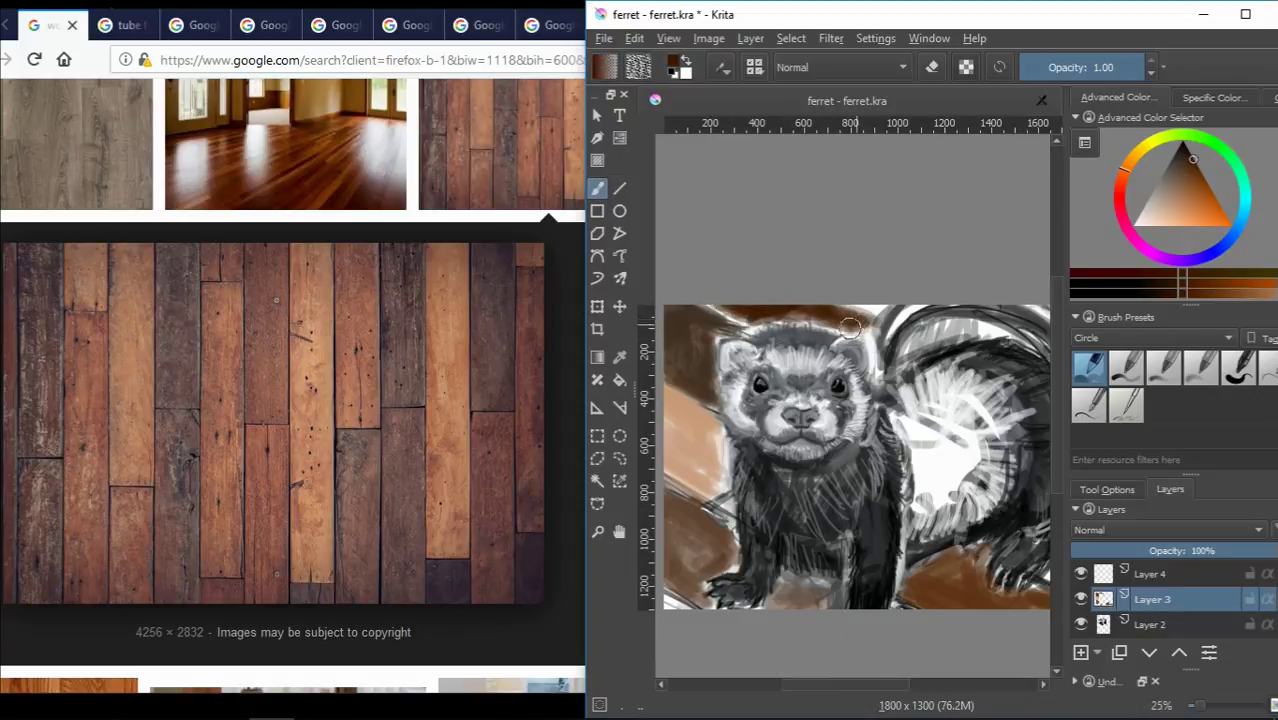
scroll(848, 327, "up", 1)
left_click_drag(848, 327, 871, 316)
scroll(871, 316, "down", 1)
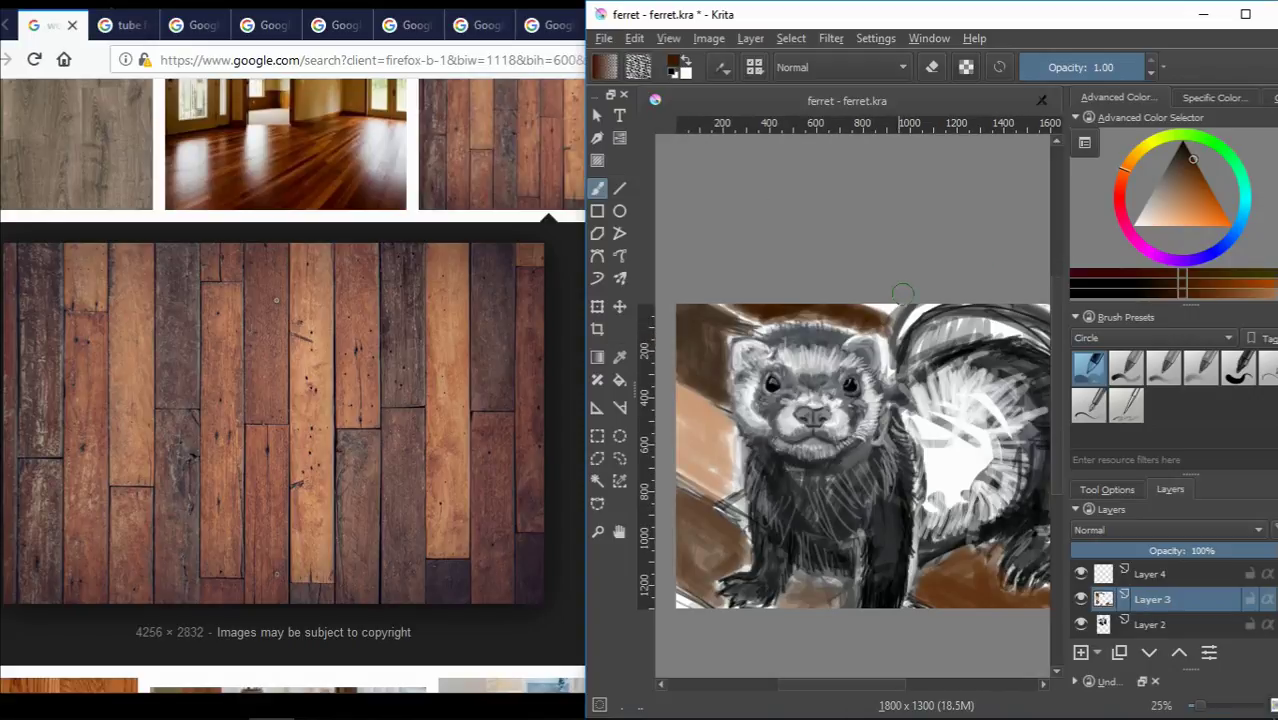
Try several peach shades and sample lighter peach and nose-grey tones from the painting.
left_click(1151, 226)
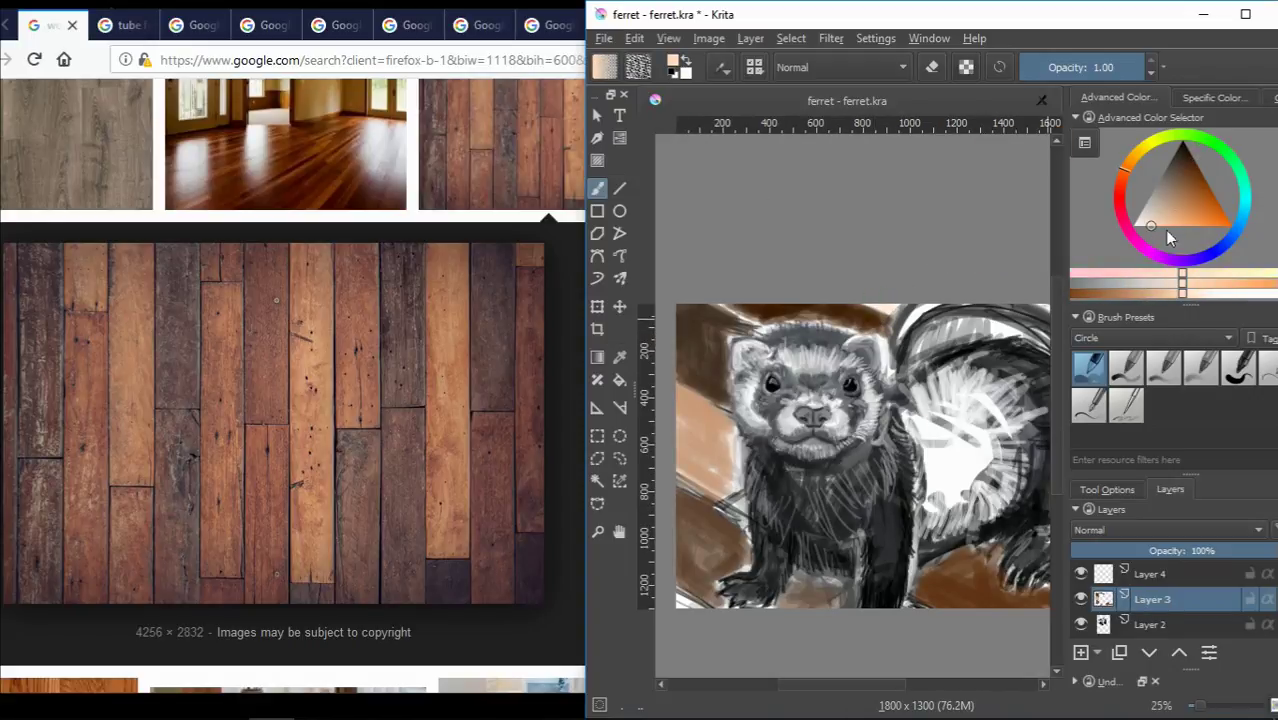
left_click(1147, 225)
left_click_drag(736, 670, 836, 670)
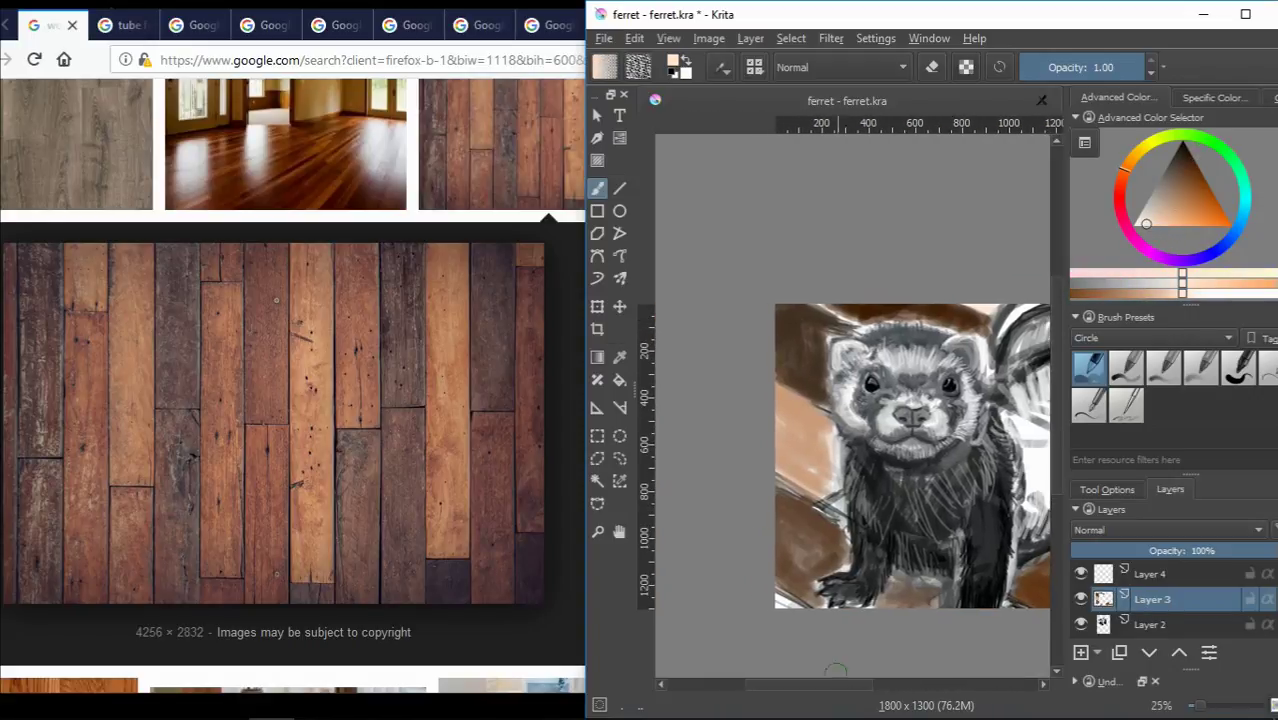
left_click(1177, 219)
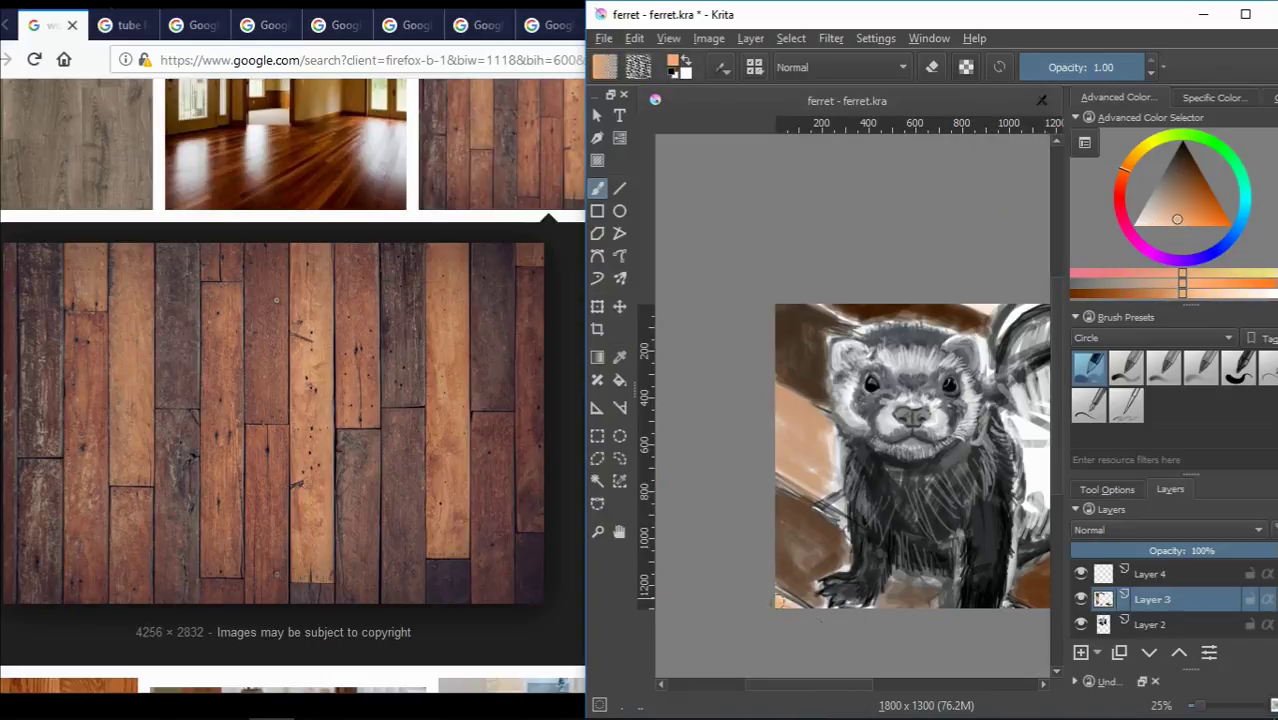
left_click(1191, 226)
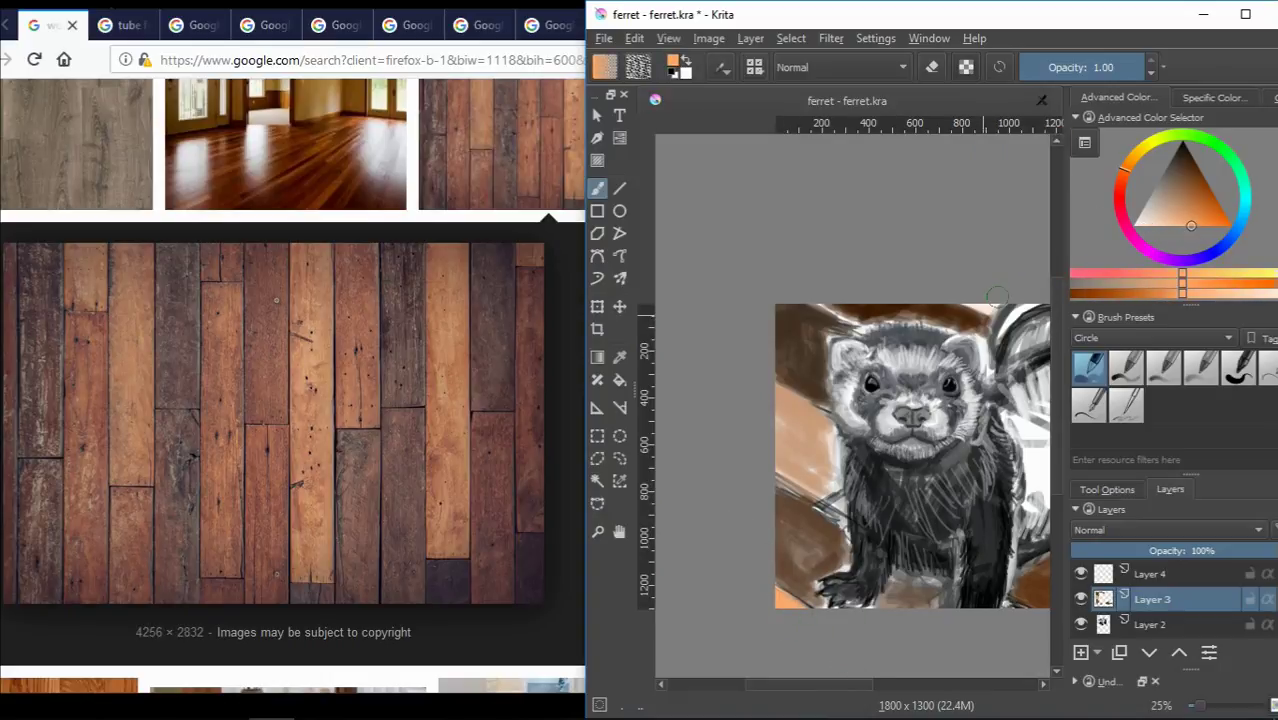
left_click(768, 430, "ctrl")
left_click(891, 423, "ctrl")
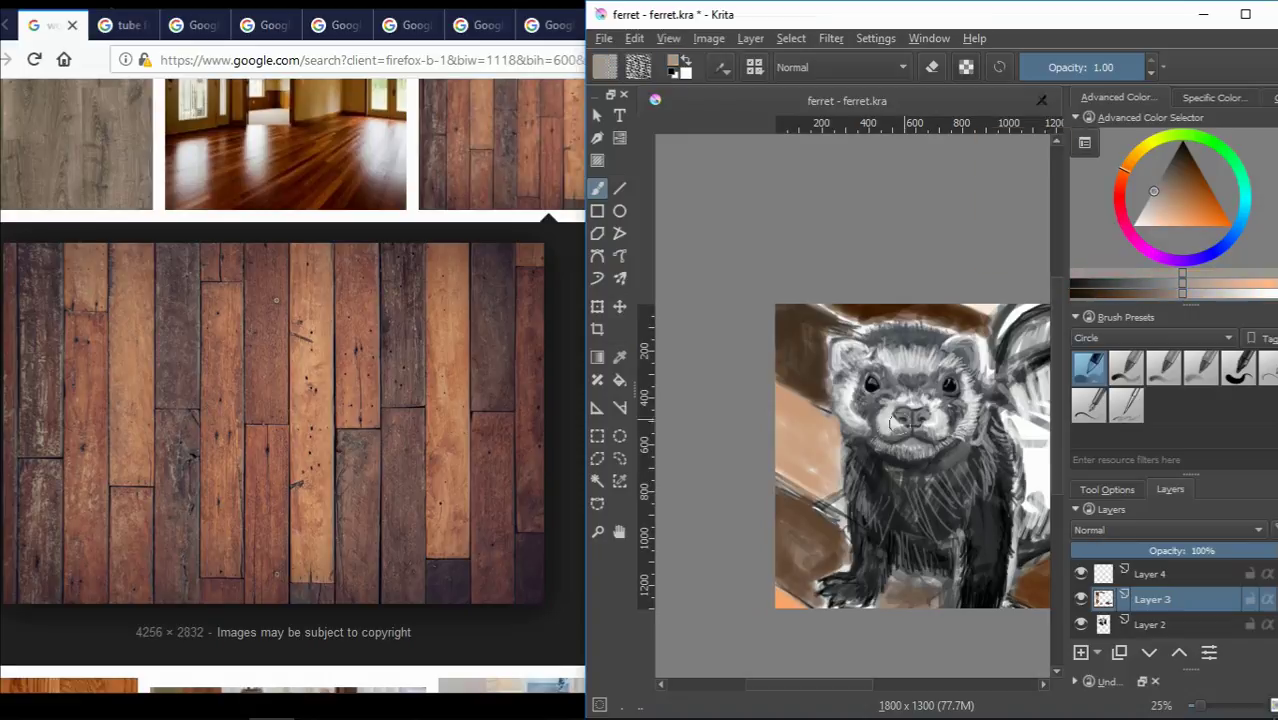
Sample light tan, dark brown, near-black and pinkish tan tones from the painting.
left_click_drag(846, 519, 748, 475)
left_click(985, 535, "ctrl")
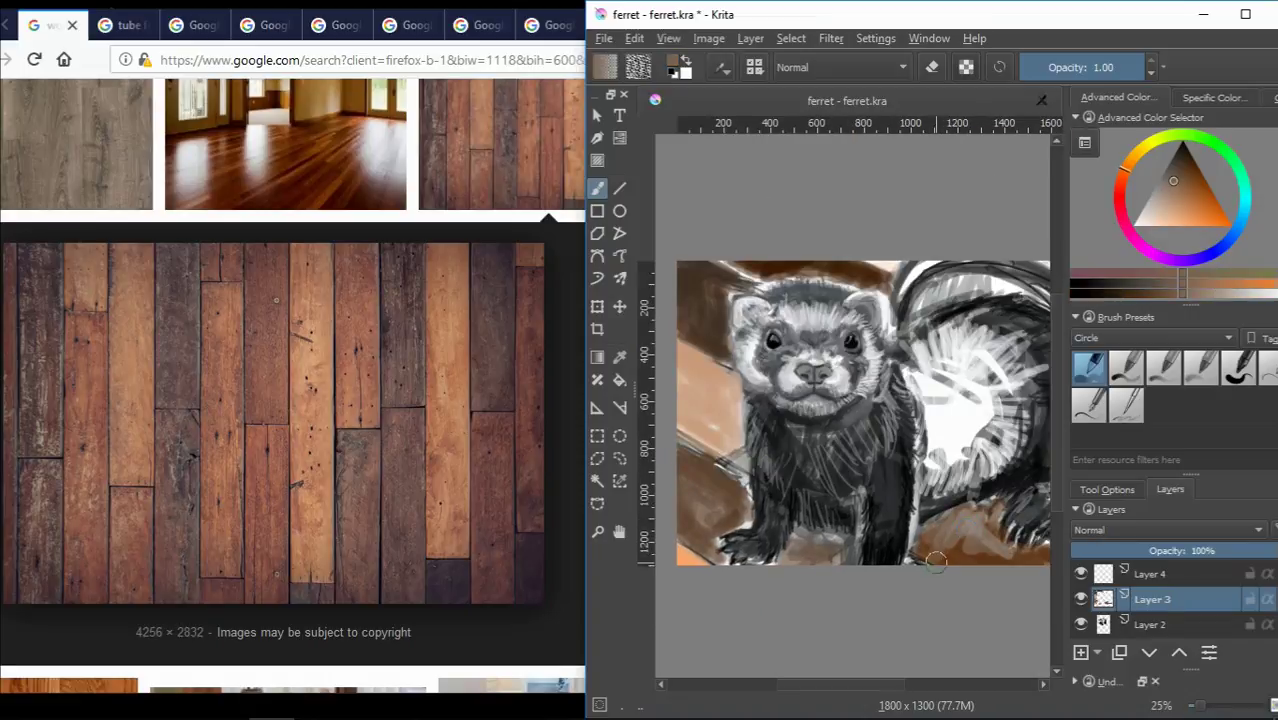
left_click(1027, 566, "ctrl")
left_click_drag(870, 685, 914, 703)
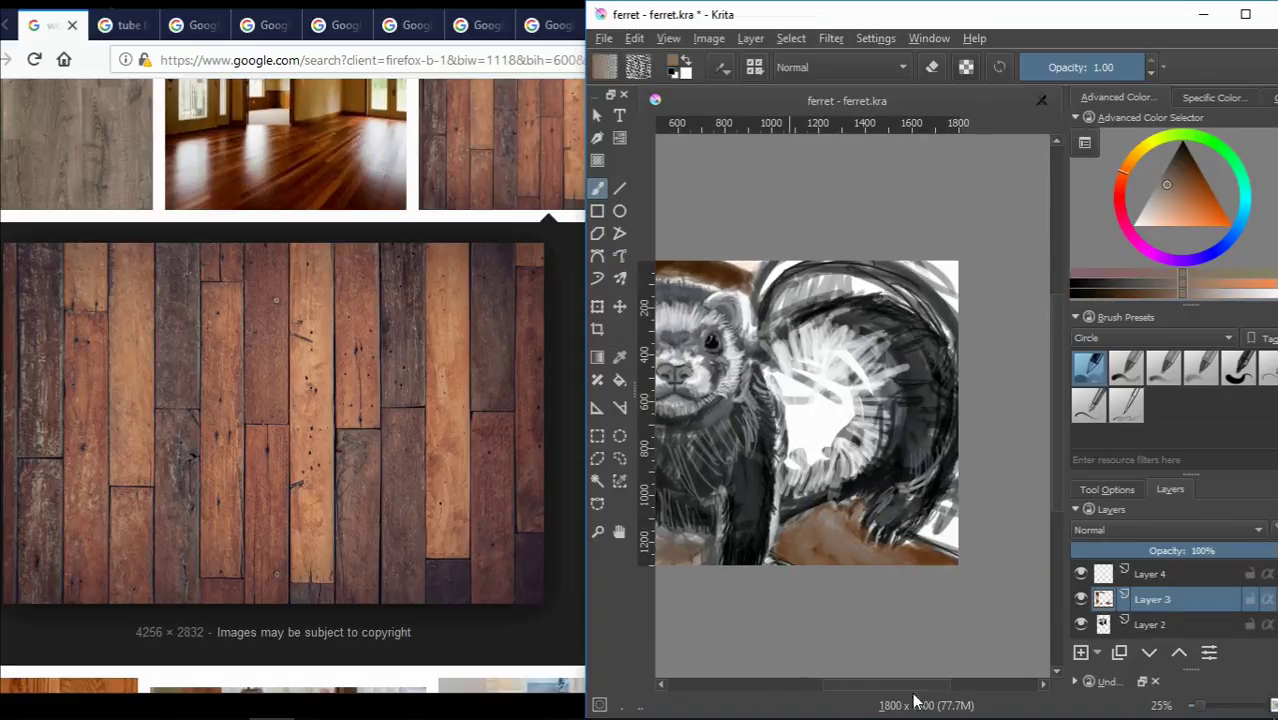
left_click(930, 528, "ctrl")
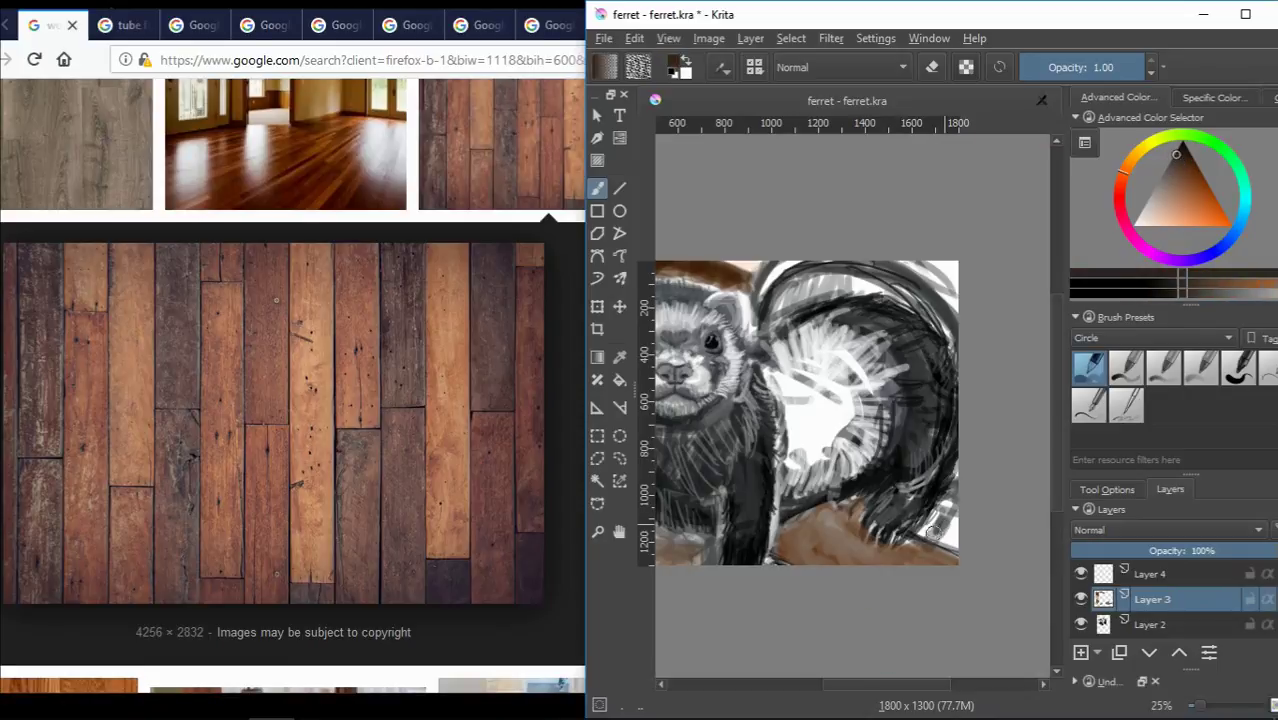
scroll(786, 402, "up", 1)
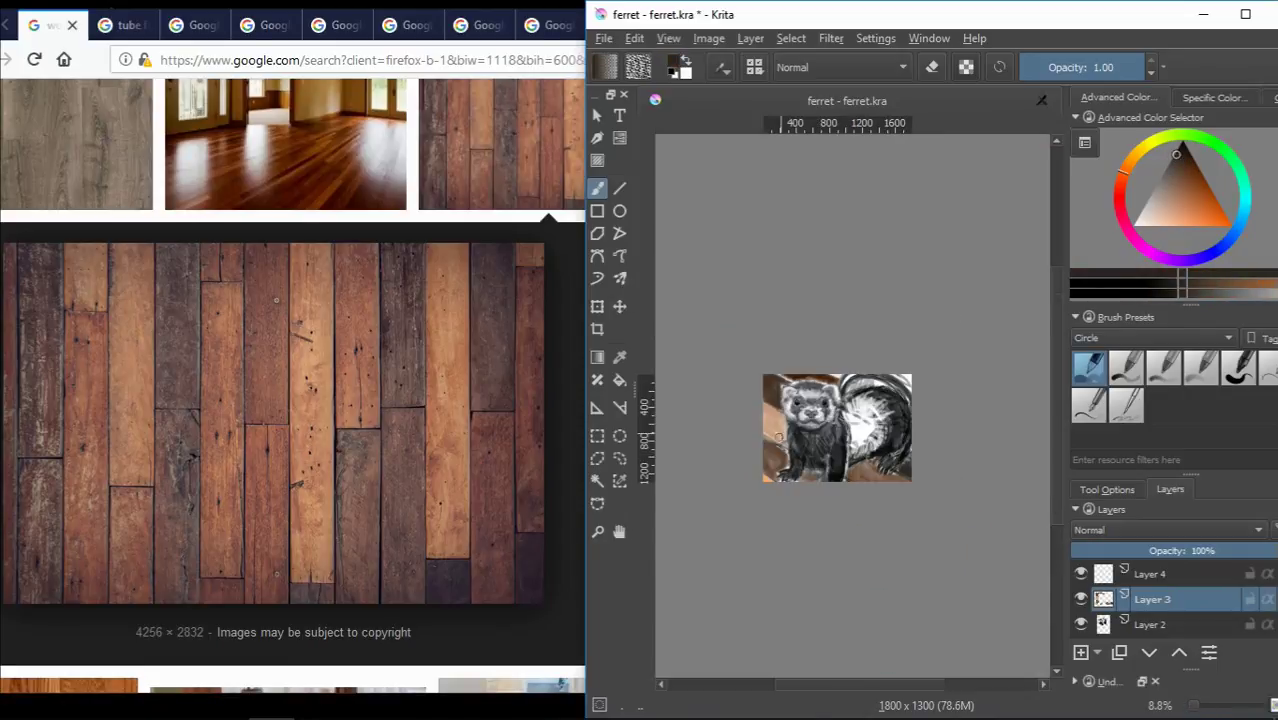
left_click(786, 402, "ctrl")
left_click(784, 400, "ctrl")
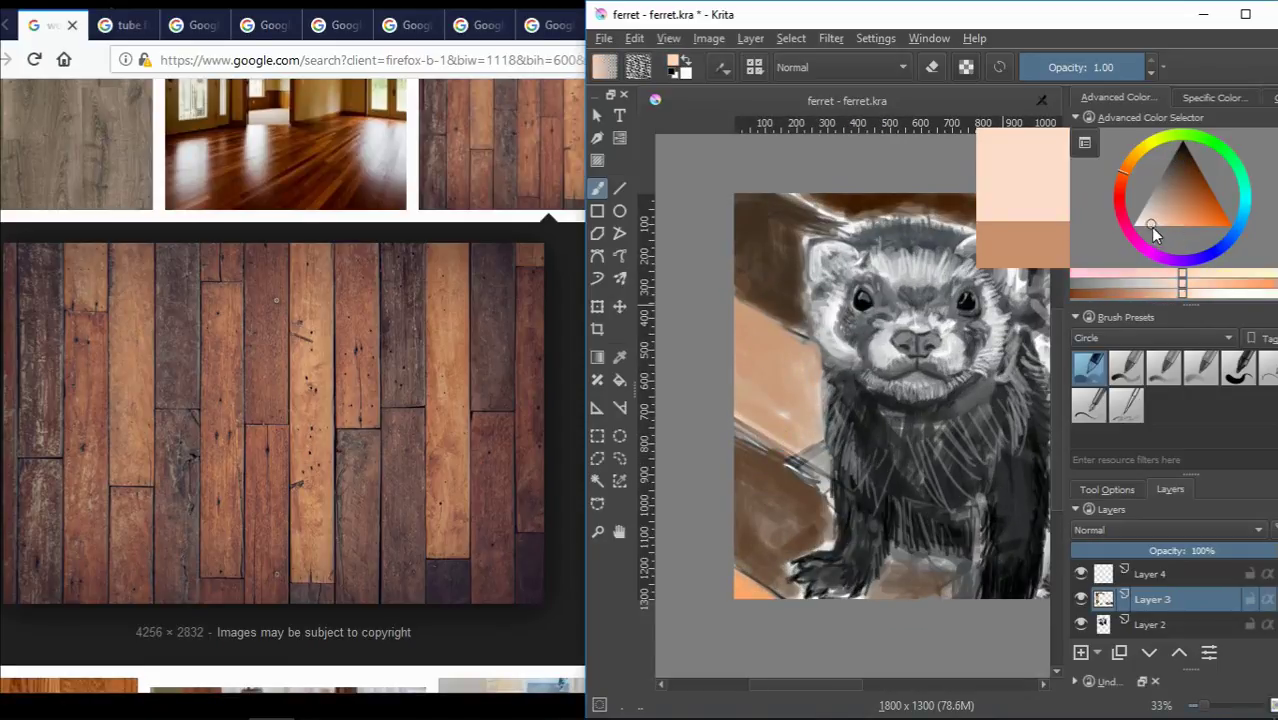
Paint smooth light tan strokes over the left and upper-left background.
left_click_drag(780, 330, 758, 401)
left_click_drag(751, 330, 758, 430)
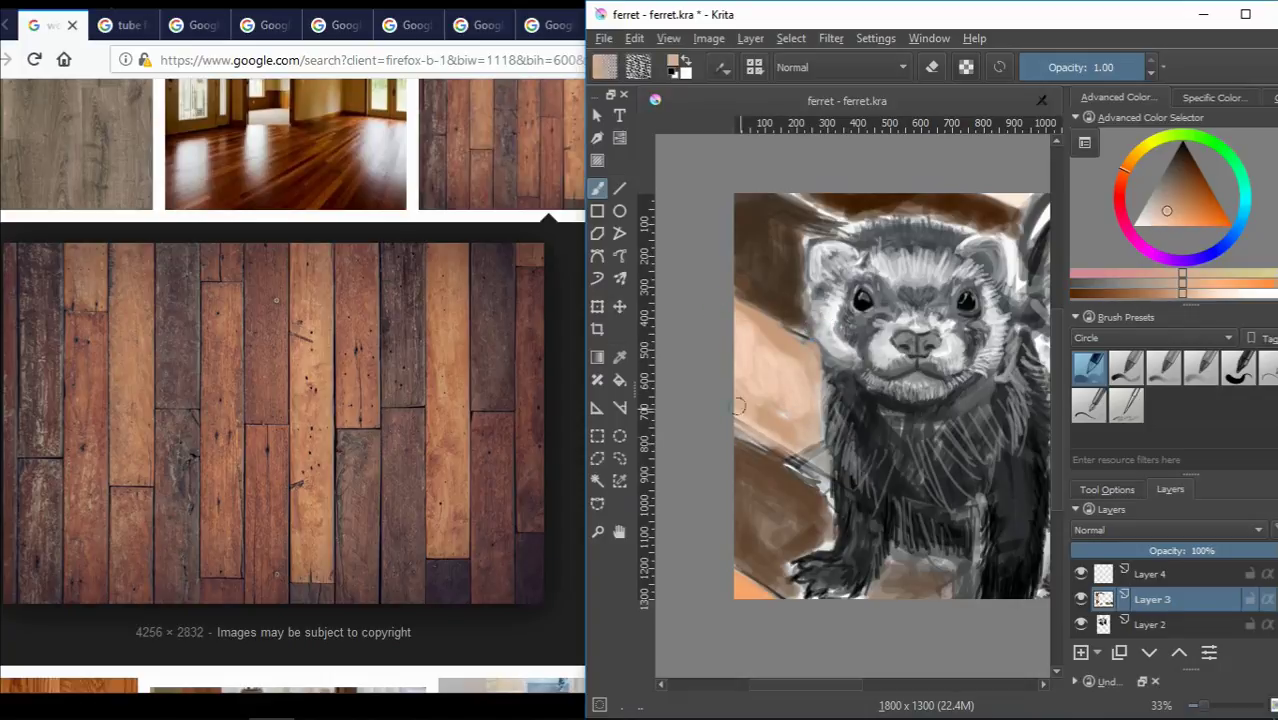
left_click(770, 448, "ctrl")
left_click_drag(760, 330, 776, 381)
left_click_drag(1174, 177, 1182, 182)
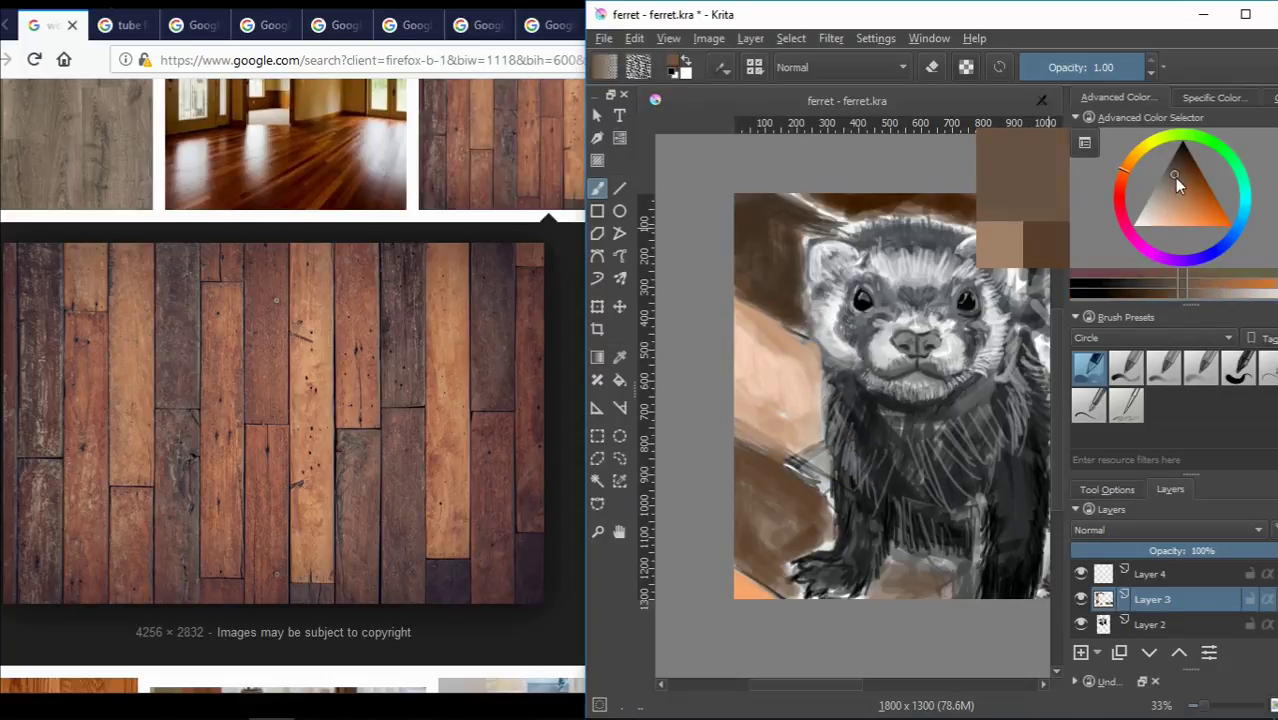
mouse_move(748, 205)
left_mouse_down()
mouse_move(795, 290)
mouse_move(753, 222)
left_mouse_up()
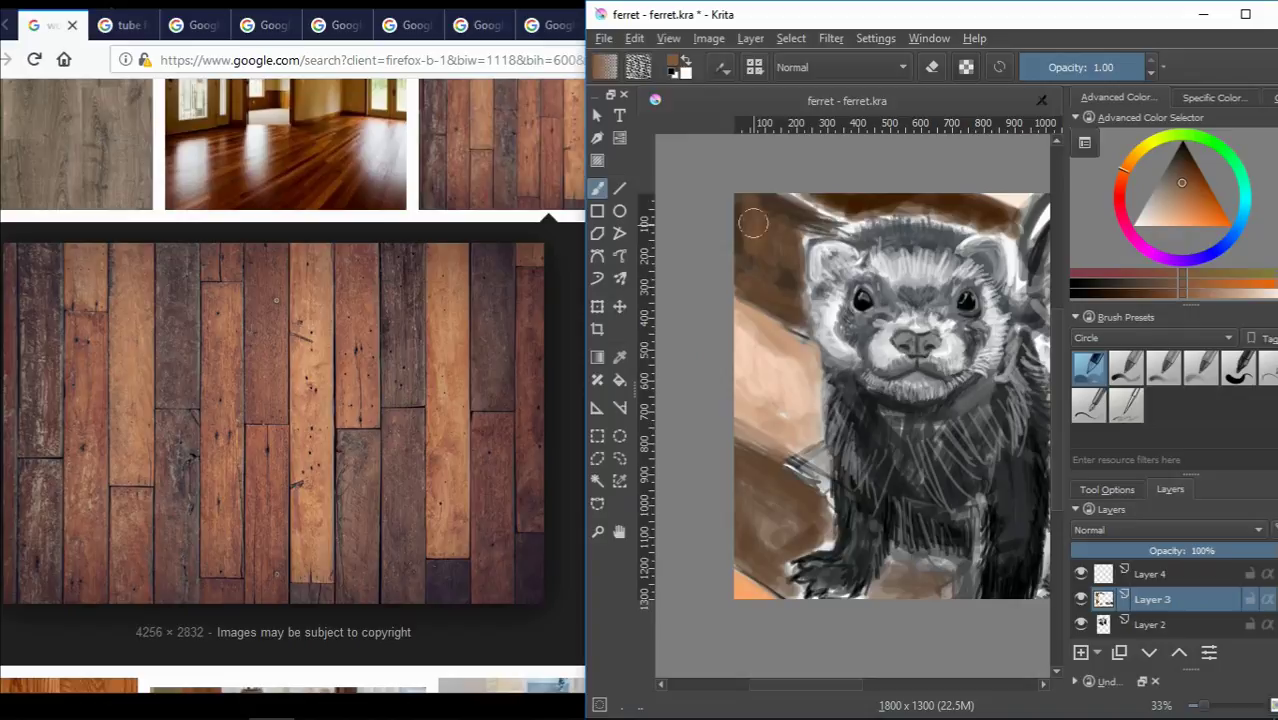
Sample a tan-brown and paint a stroke on the lower-right wood floor.
left_click(889, 204, "ctrl")
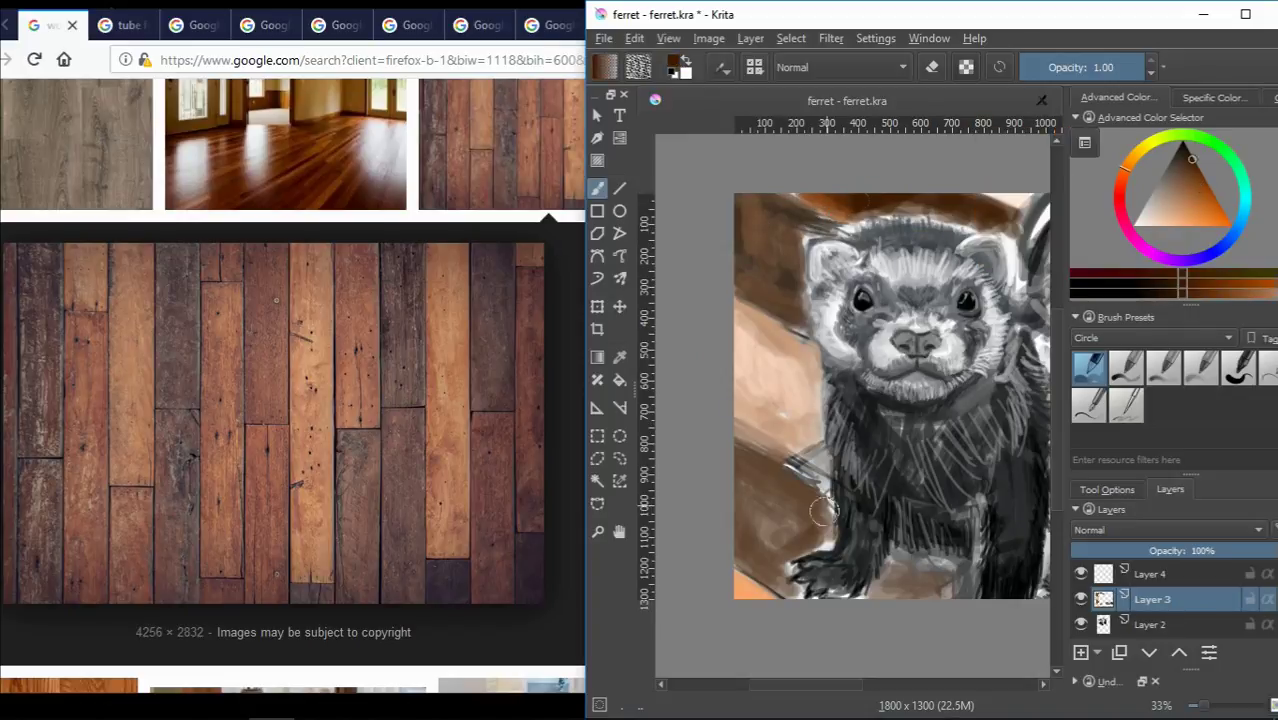
left_click_drag(824, 512, 682, 512)
left_click(881, 197, "ctrl")
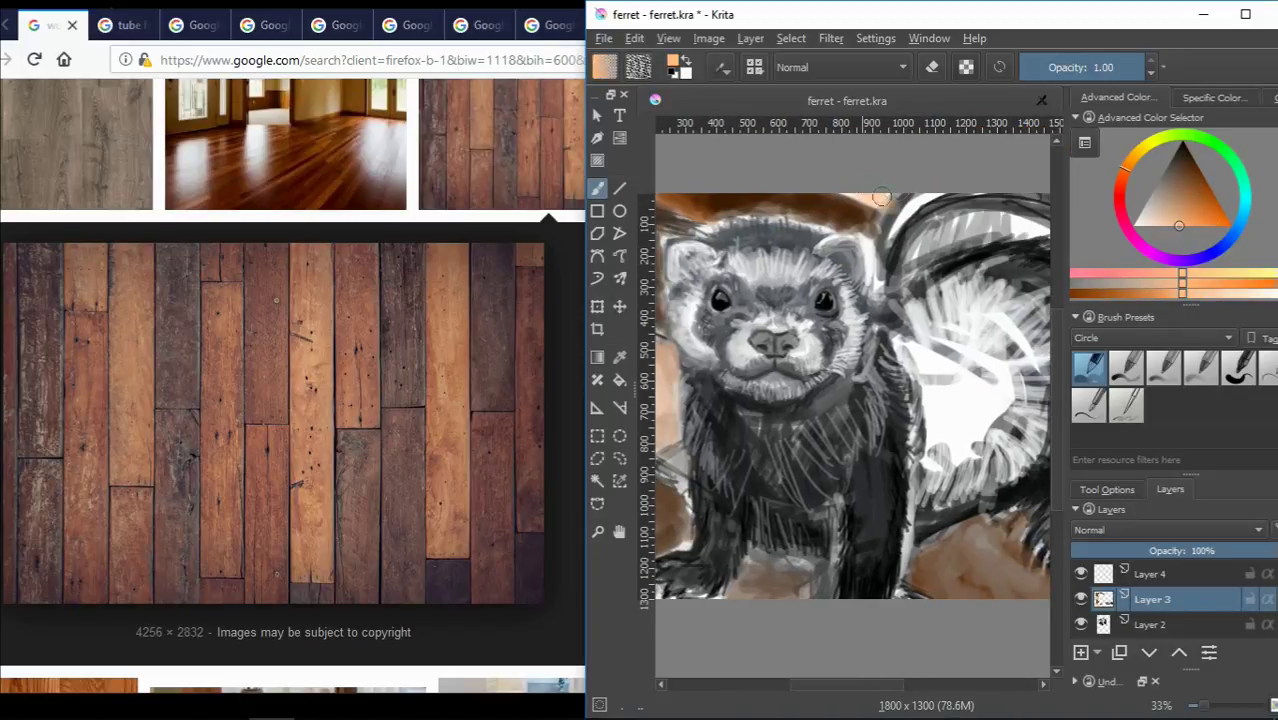
key("minus")
left_click(959, 459, "ctrl")
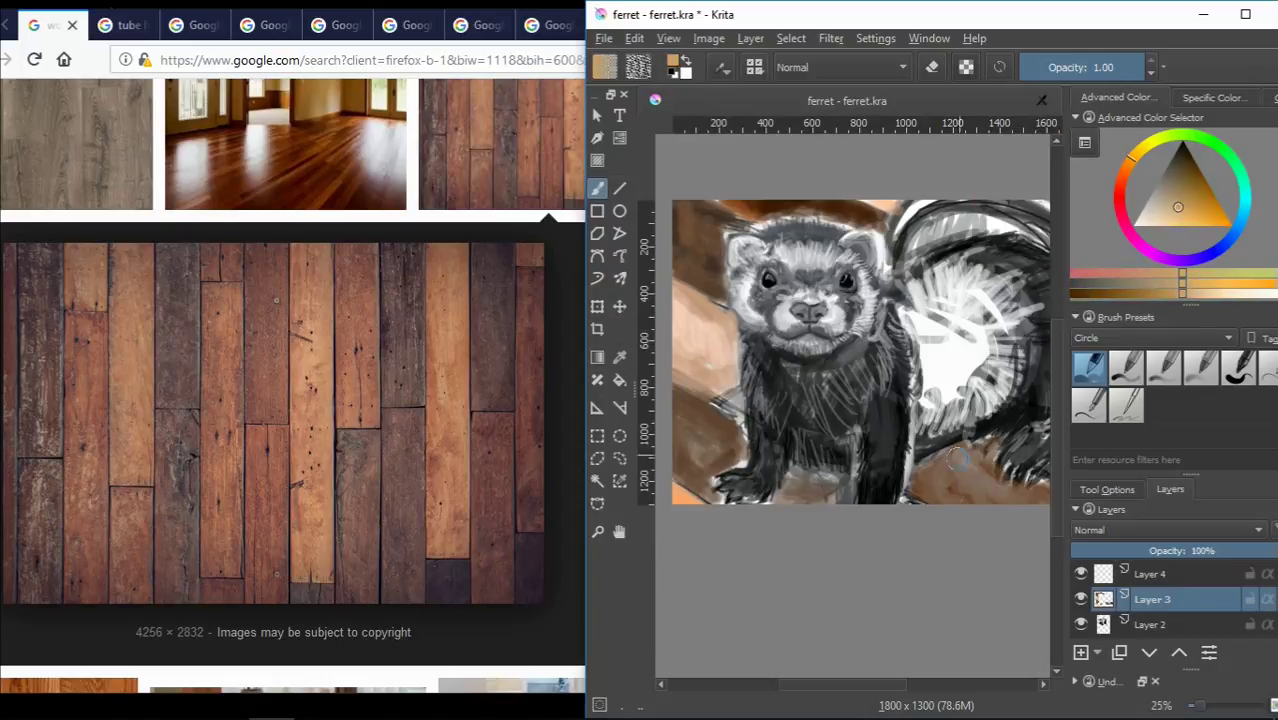
left_click_drag(960, 458, 1012, 496)
left_click_drag(869, 688, 844, 688)
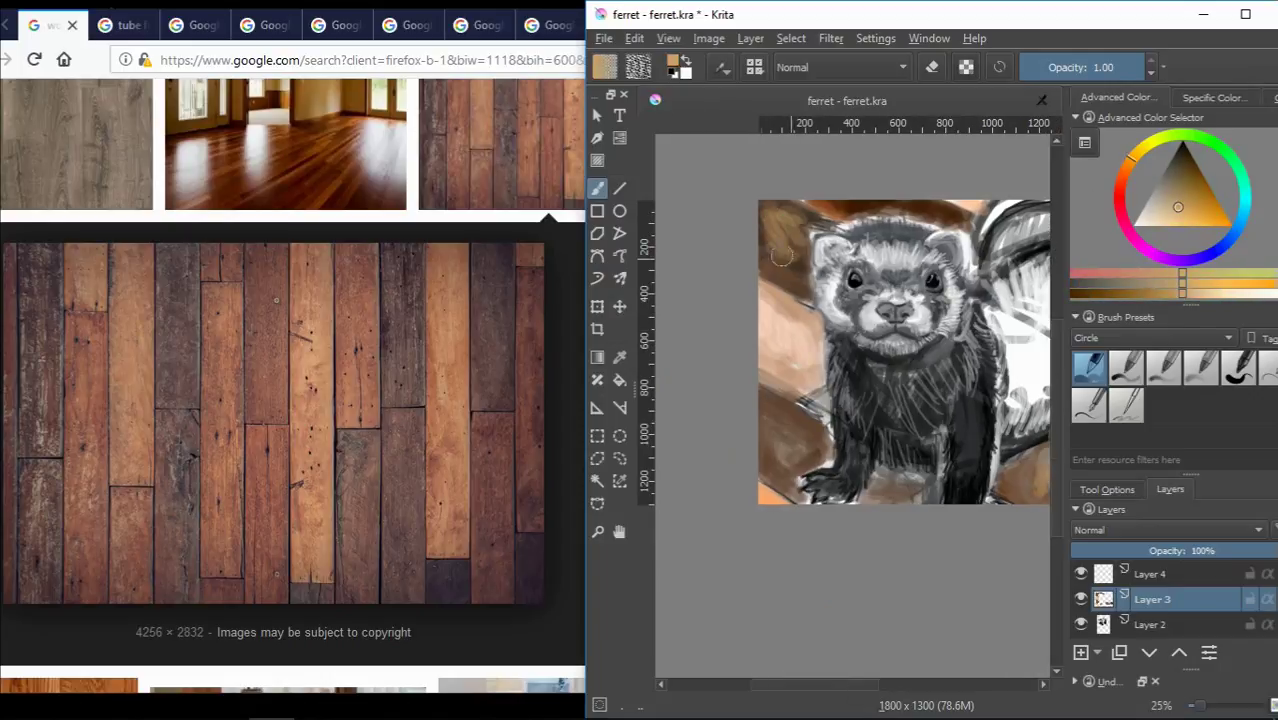
Sample browns from the nose and forehead and show the brush opacity, flow and size settings.
left_click(872, 318, "ctrl")
left_click(872, 262, "ctrl")
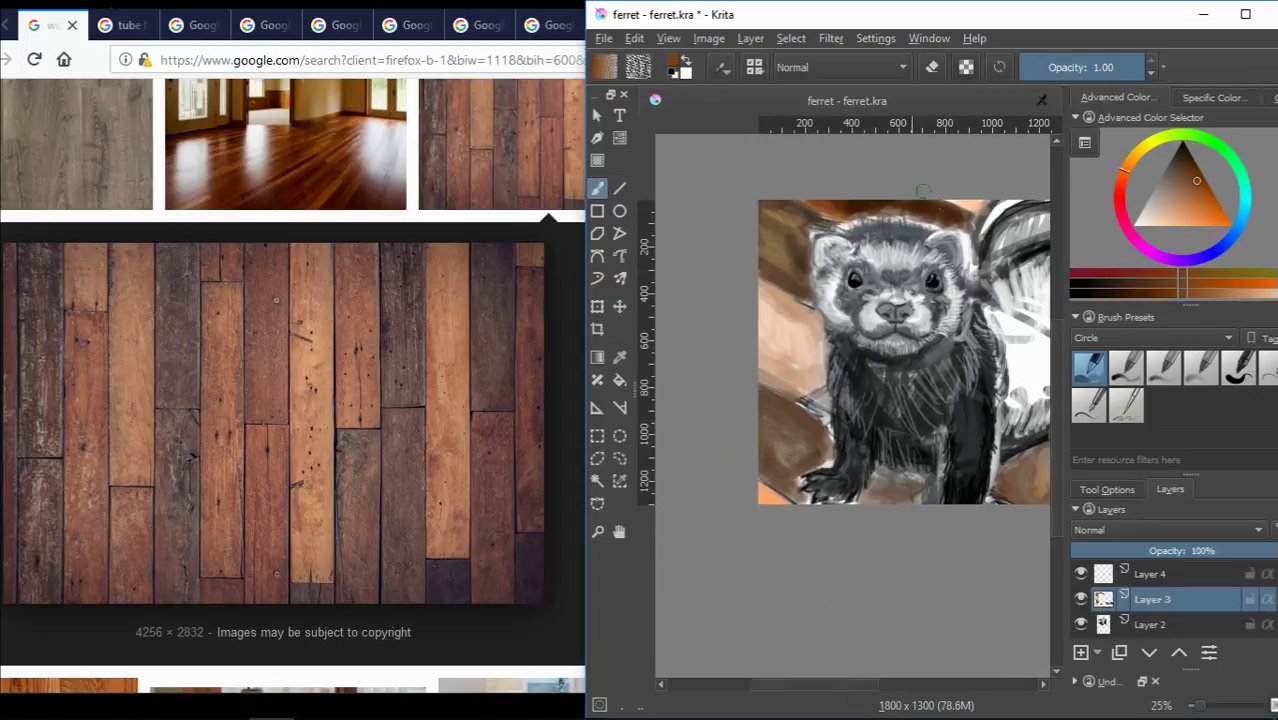
left_click_drag(805, 572, 758, 572)
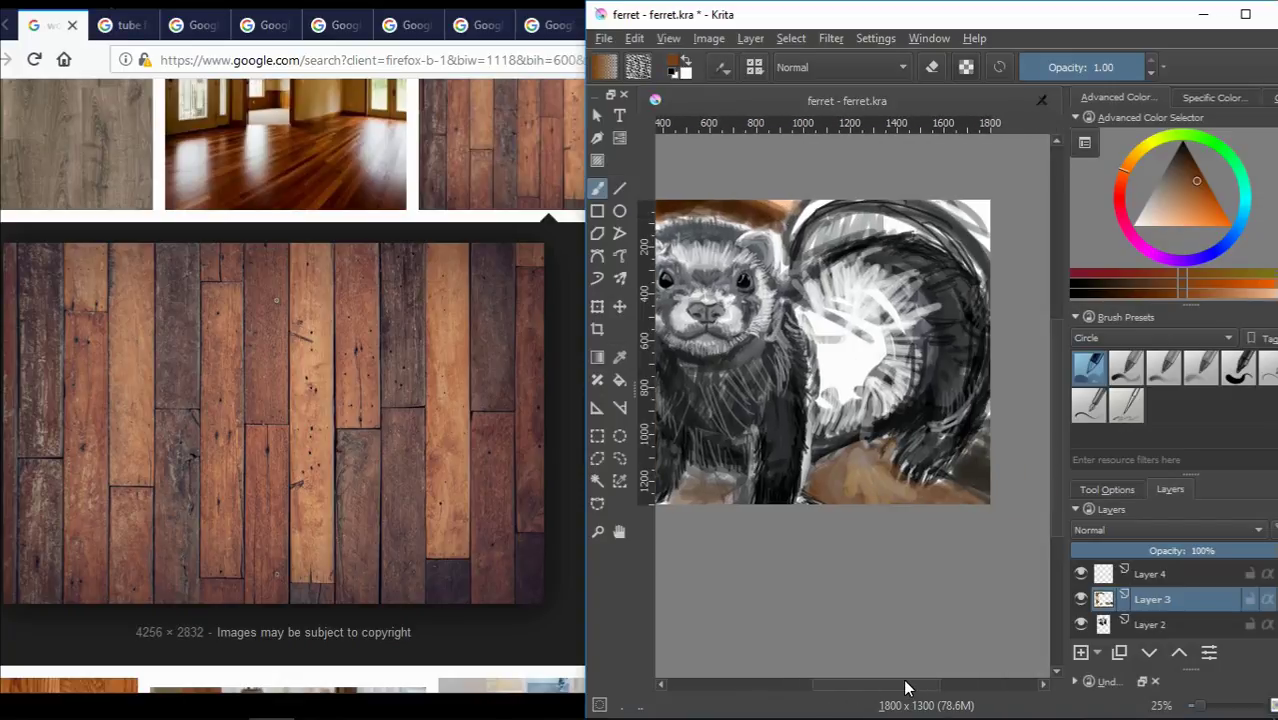
left_click(1165, 69)
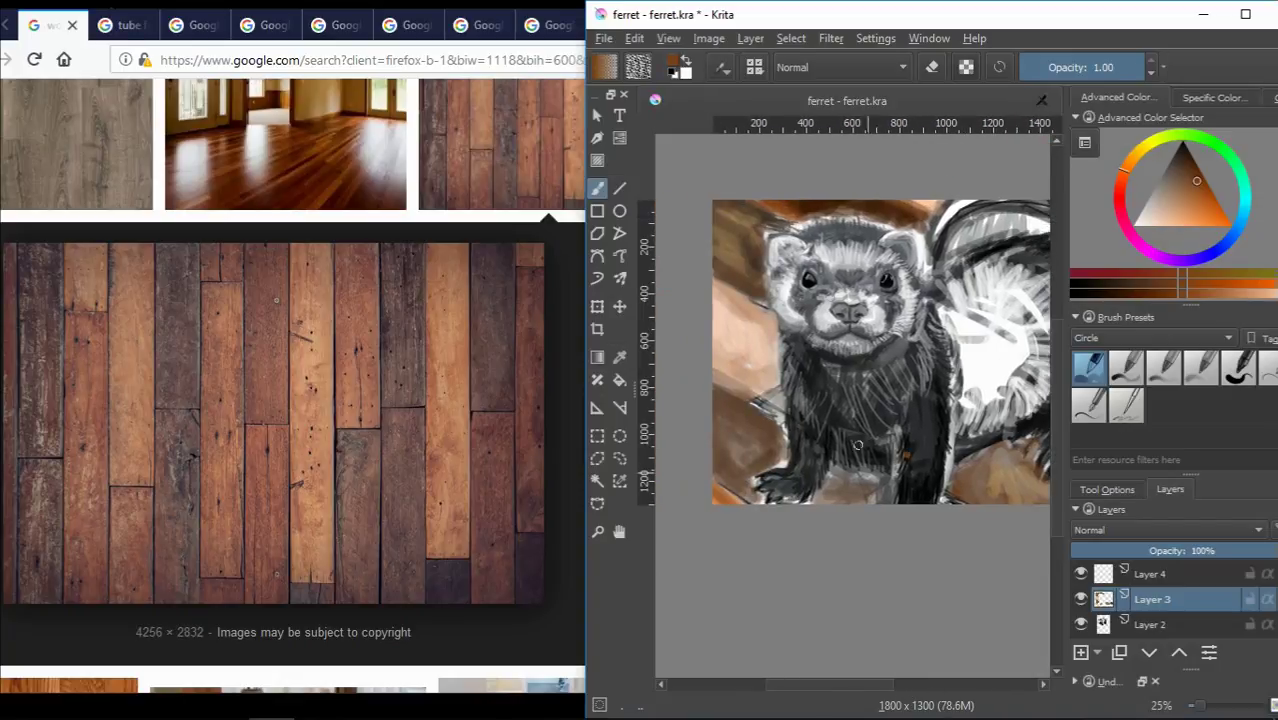
Show the veterinary ferret photo in Firefox, then return to Krita and pick a light brown.
left_click(548, 25)
left_click(748, 8)
left_click(740, 25)
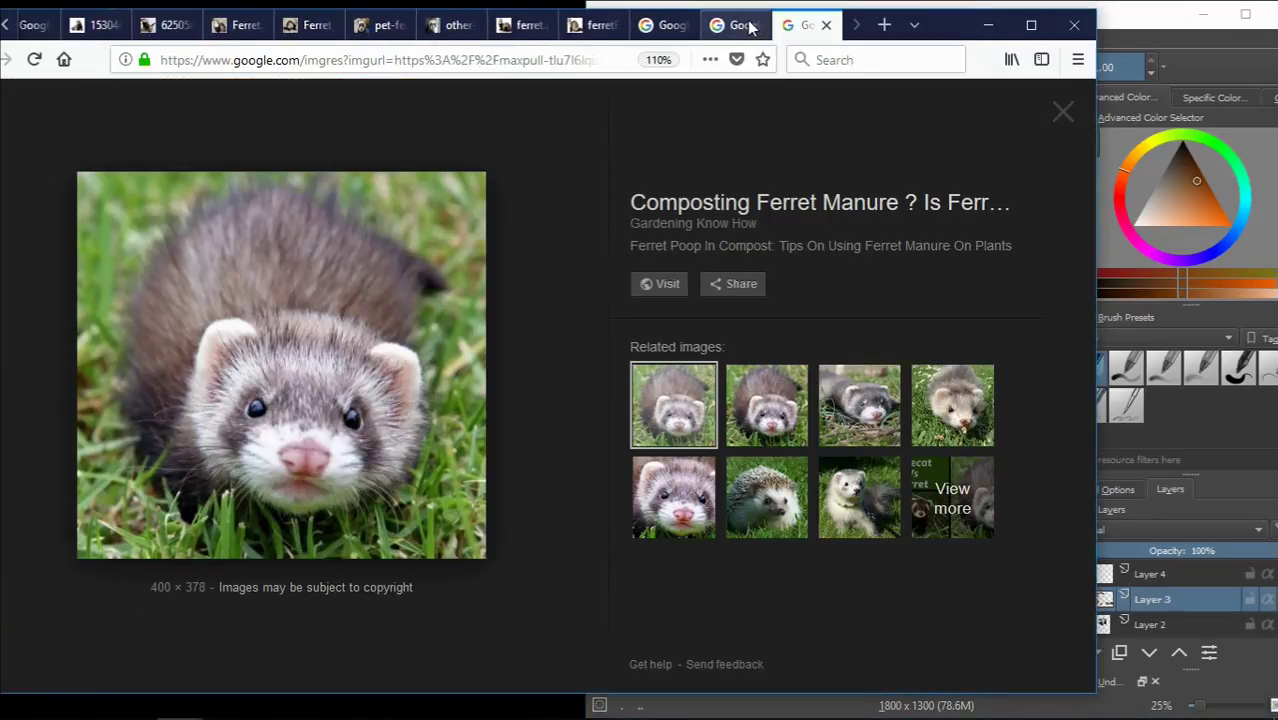
left_click(665, 25)
left_click(520, 25)
left_click(1175, 20)
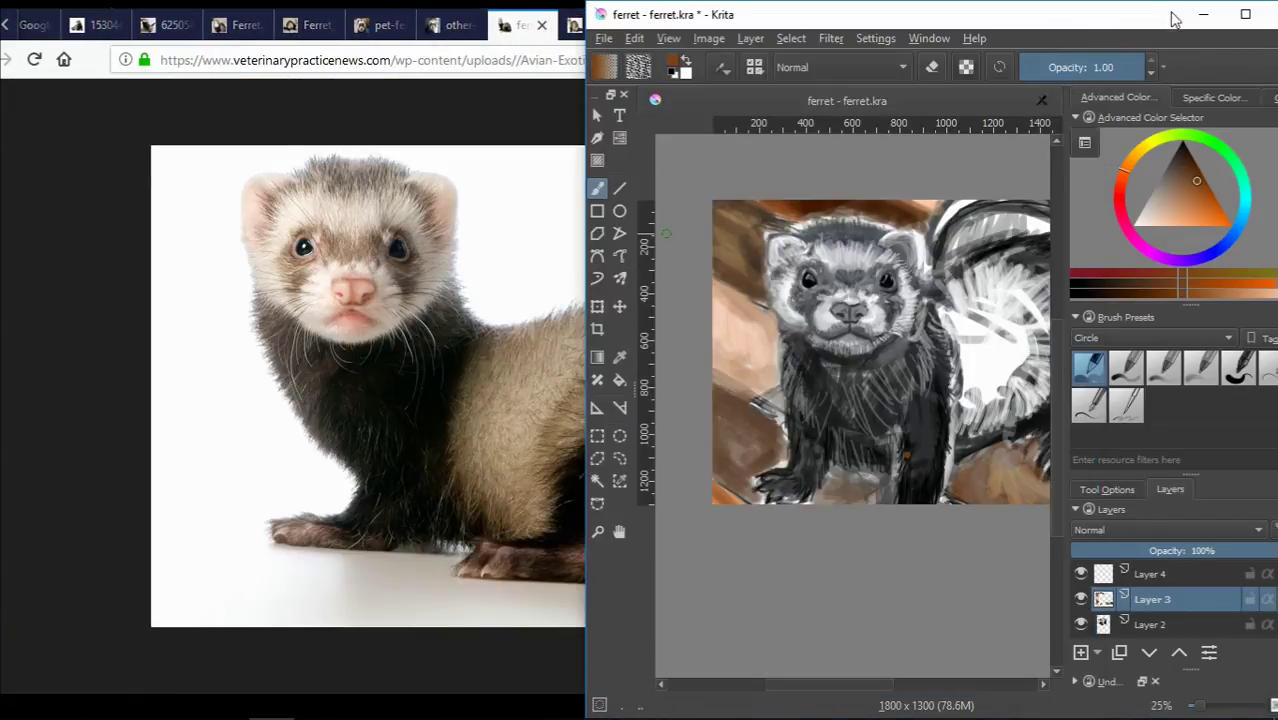
left_click_drag(800, 684, 845, 684)
left_click_drag(1158, 214, 1172, 193)
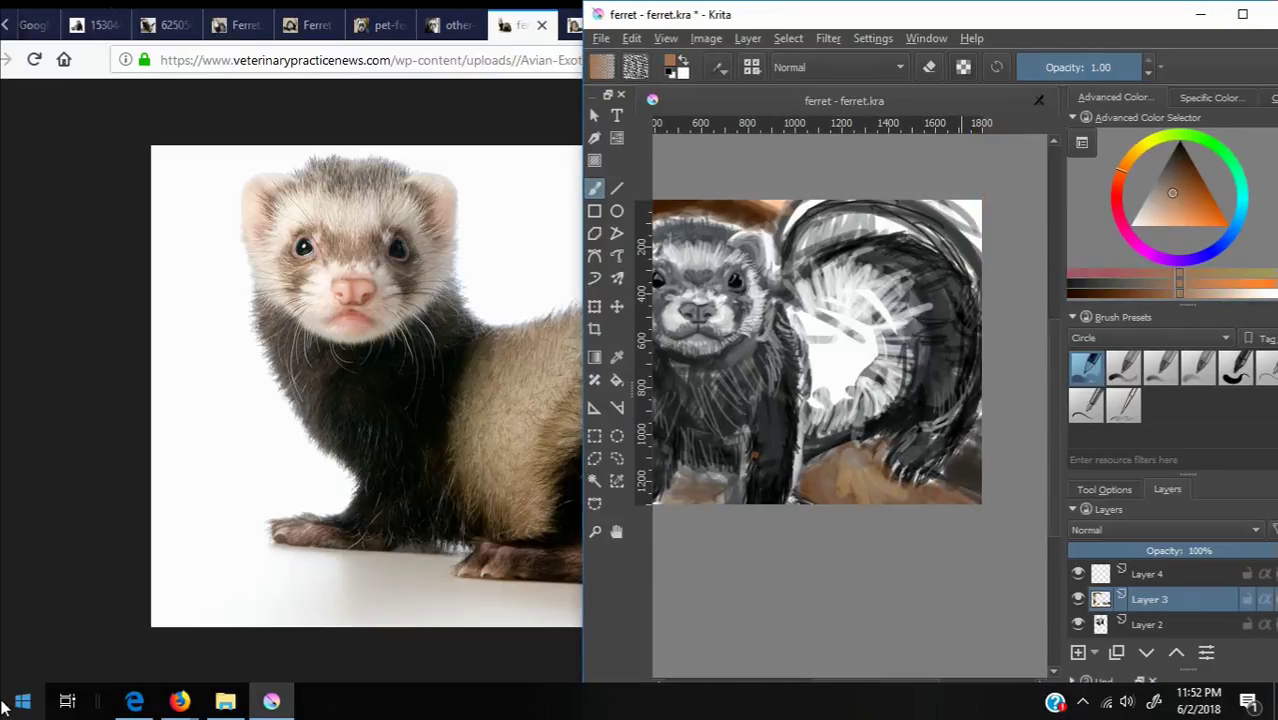
Resize the brush and paint light brown strokes over the ferret's back and body.
left_click(1160, 67)
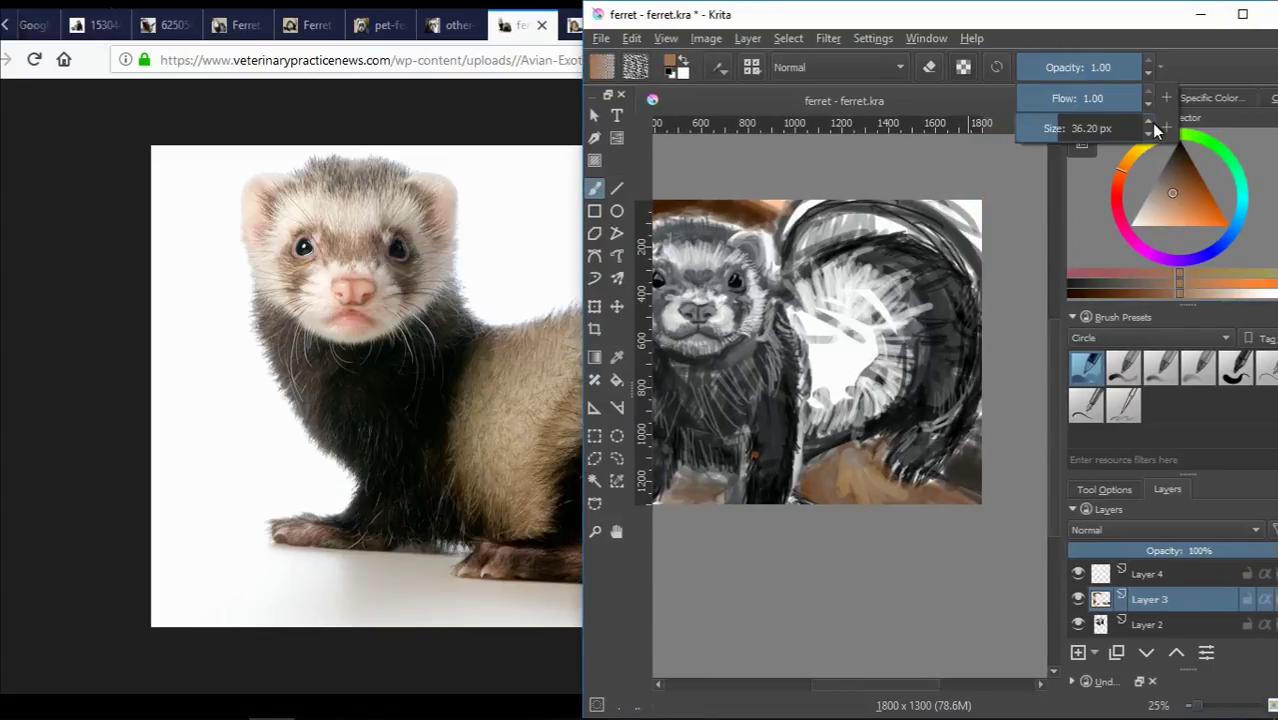
mouse_move(826, 312)
left_mouse_down()
mouse_move(890, 333)
mouse_move(805, 290)
mouse_move(885, 320)
mouse_move(912, 385)
mouse_move(849, 377)
mouse_move(832, 410)
left_mouse_up()
mouse_move(812, 312)
left_mouse_down()
mouse_move(850, 345)
mouse_move(840, 300)
mouse_move(899, 397)
left_mouse_up()
left_click(813, 341, "ctrl")
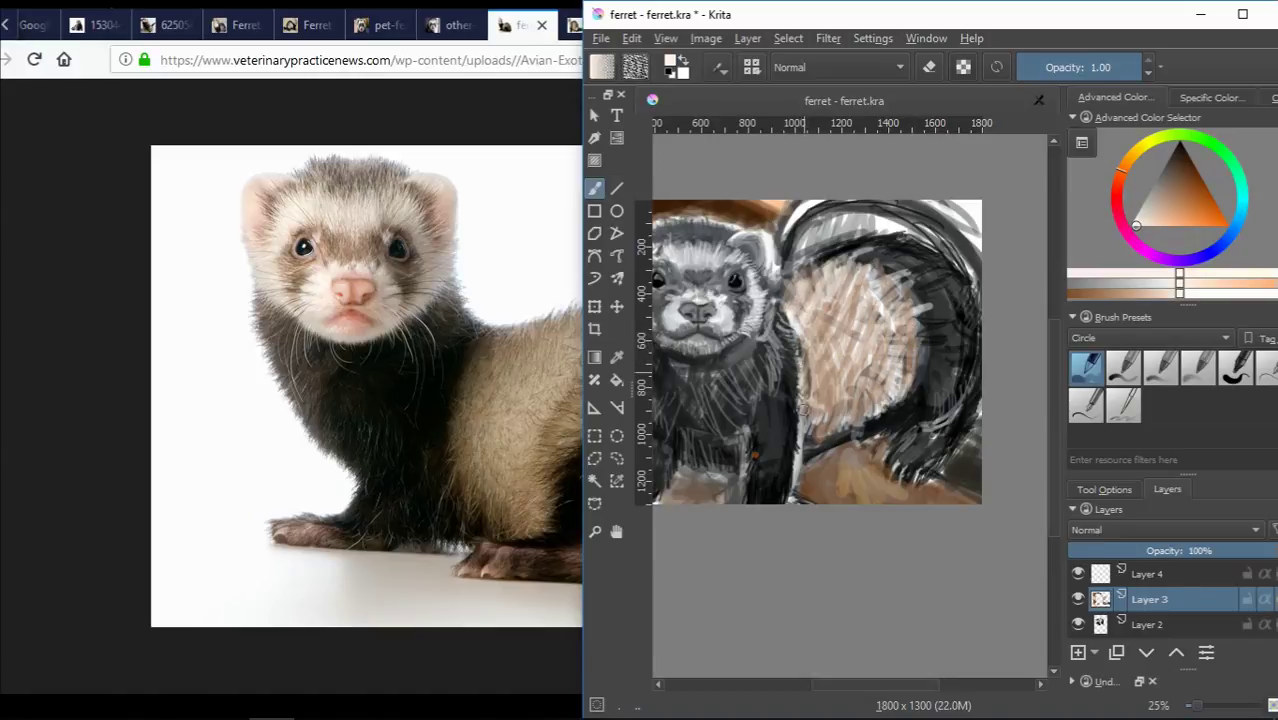
scroll(861, 322, "up", 2)
scroll(861, 322, "down", 2)
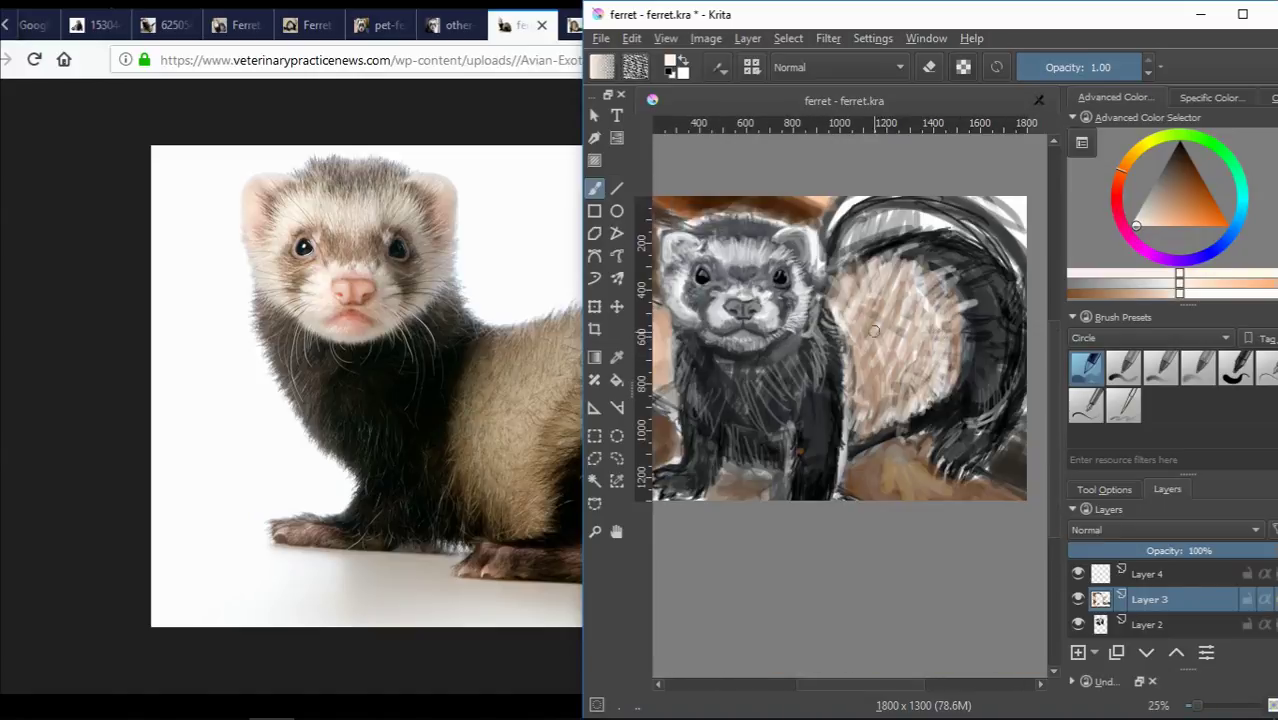
scroll(840, 300, "up", 1)
Add pale tan strokes across the back, then sample grey-tan, warm tan and near-white tones.
left_click(826, 268, "ctrl")
left_click_drag(815, 255, 860, 340)
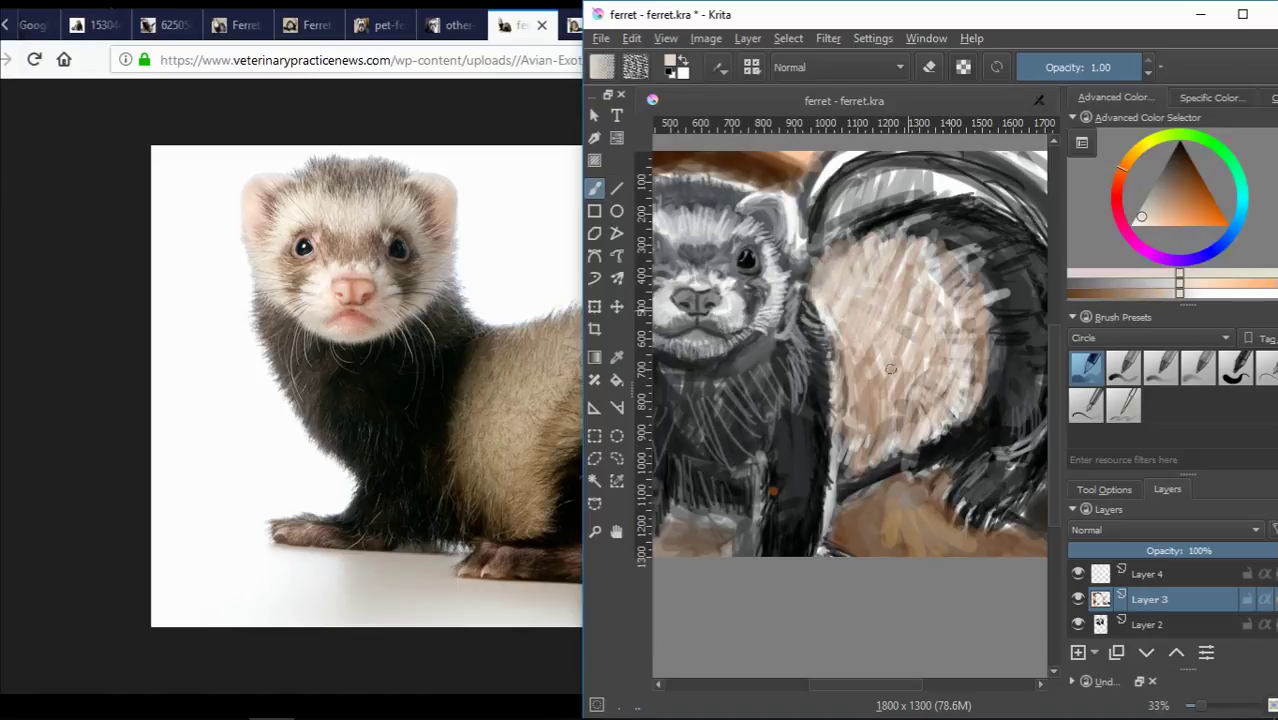
left_click_drag(875, 290, 925, 418)
left_click(848, 382, "ctrl")
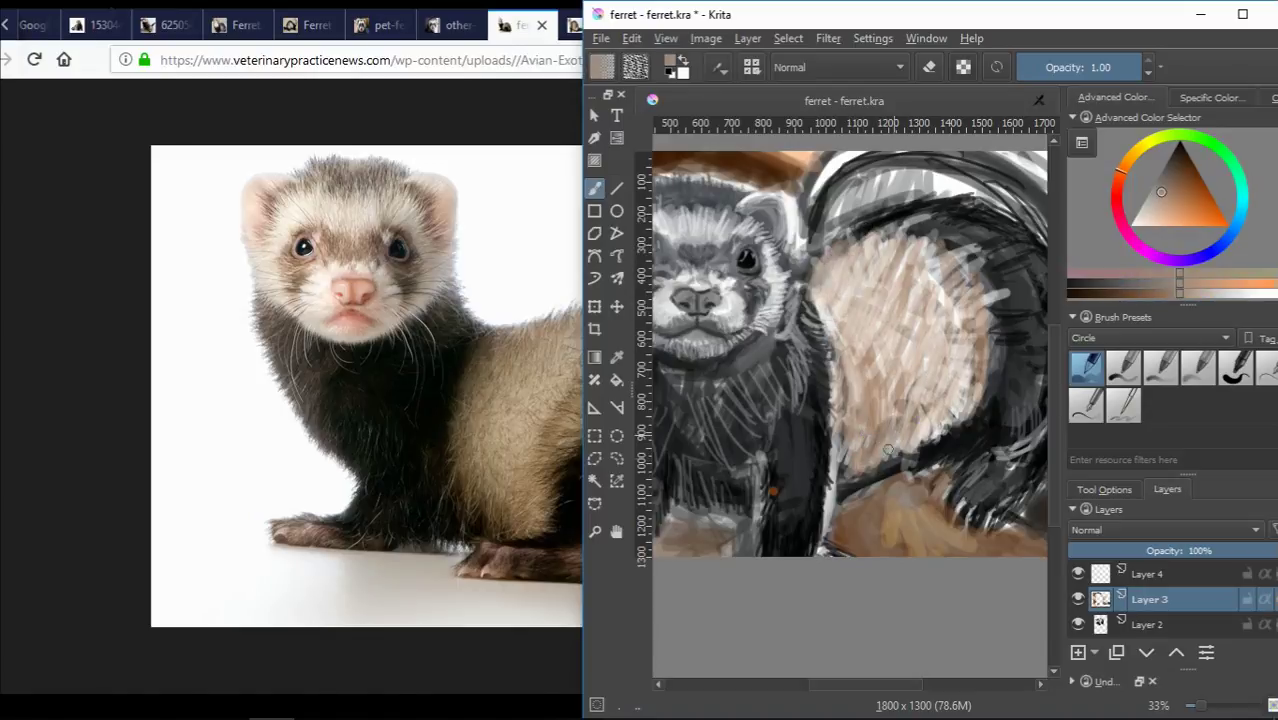
left_click(962, 404, "ctrl")
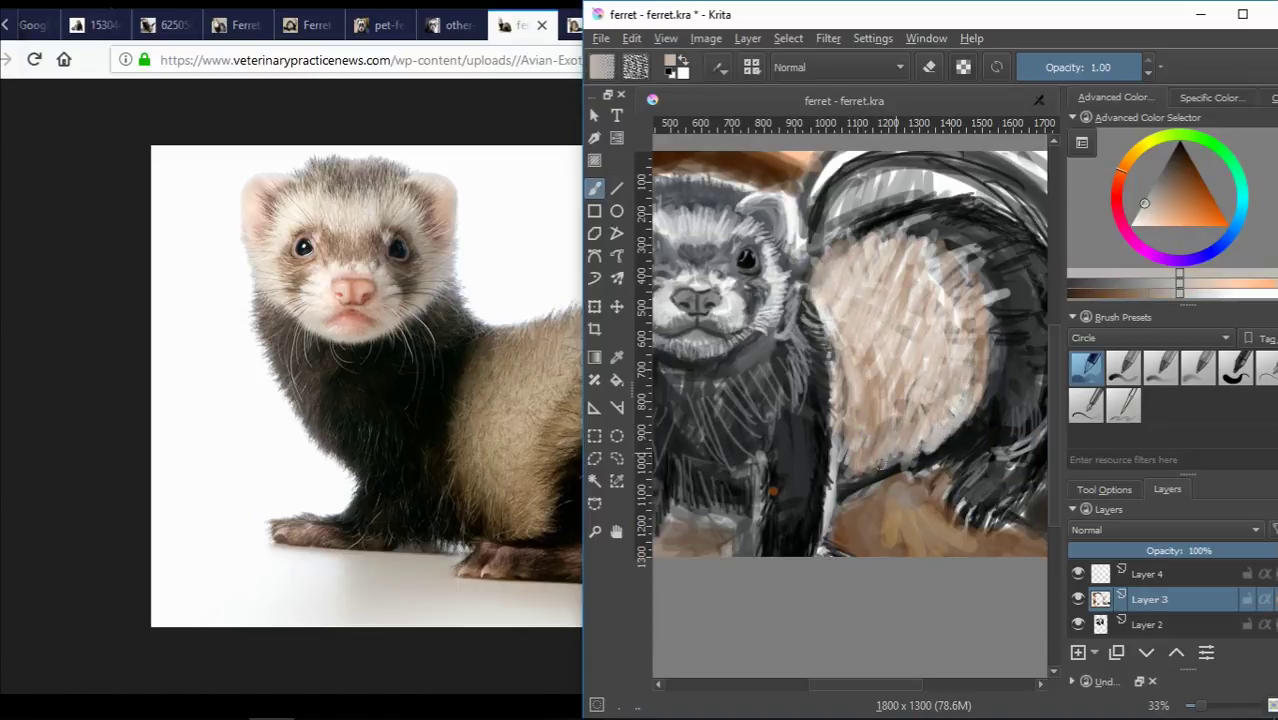
left_click(970, 250, "ctrl")
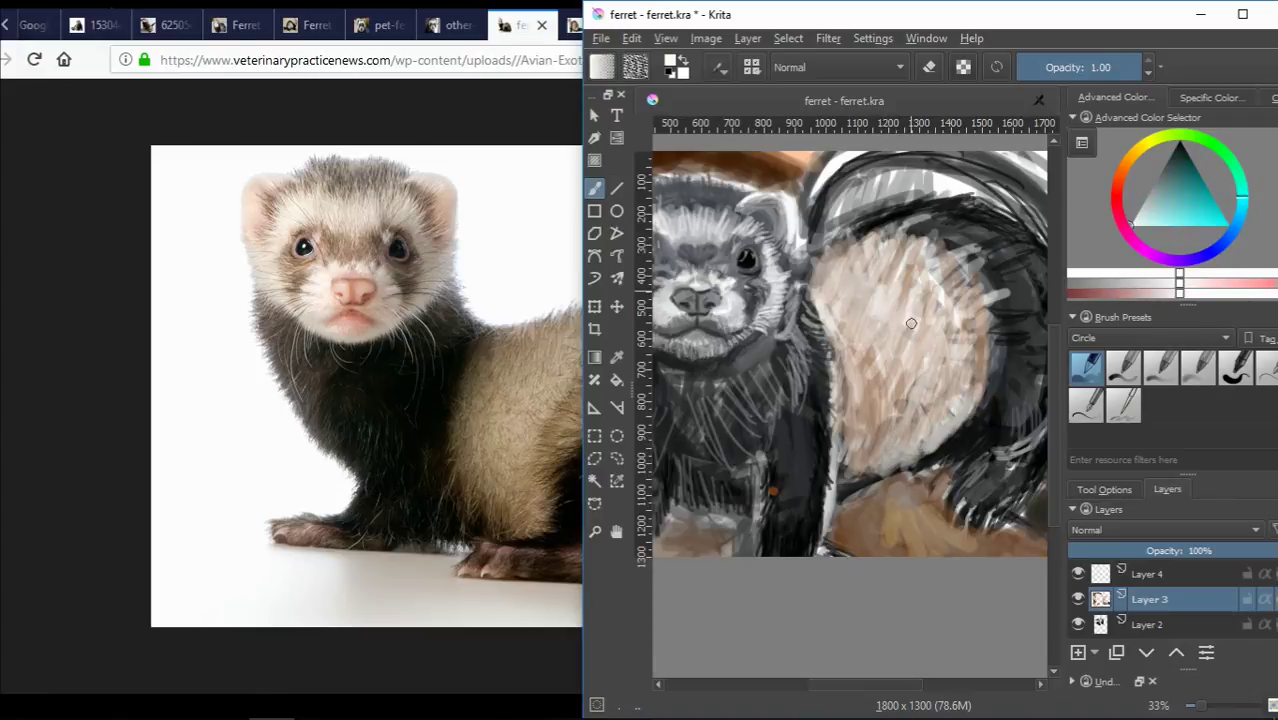
left_click(881, 264, "ctrl")
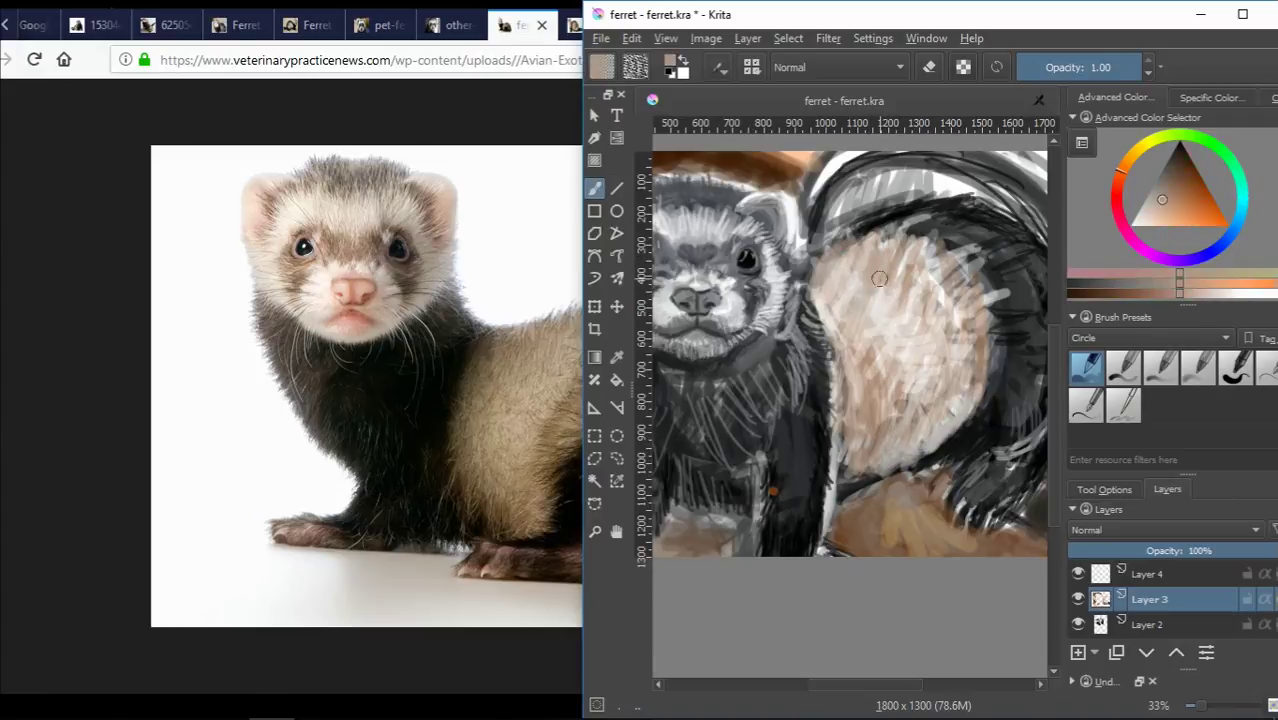
left_click(879, 279, "ctrl")
scroll(928, 277, "down", 4)
scroll(783, 407, "up", 3)
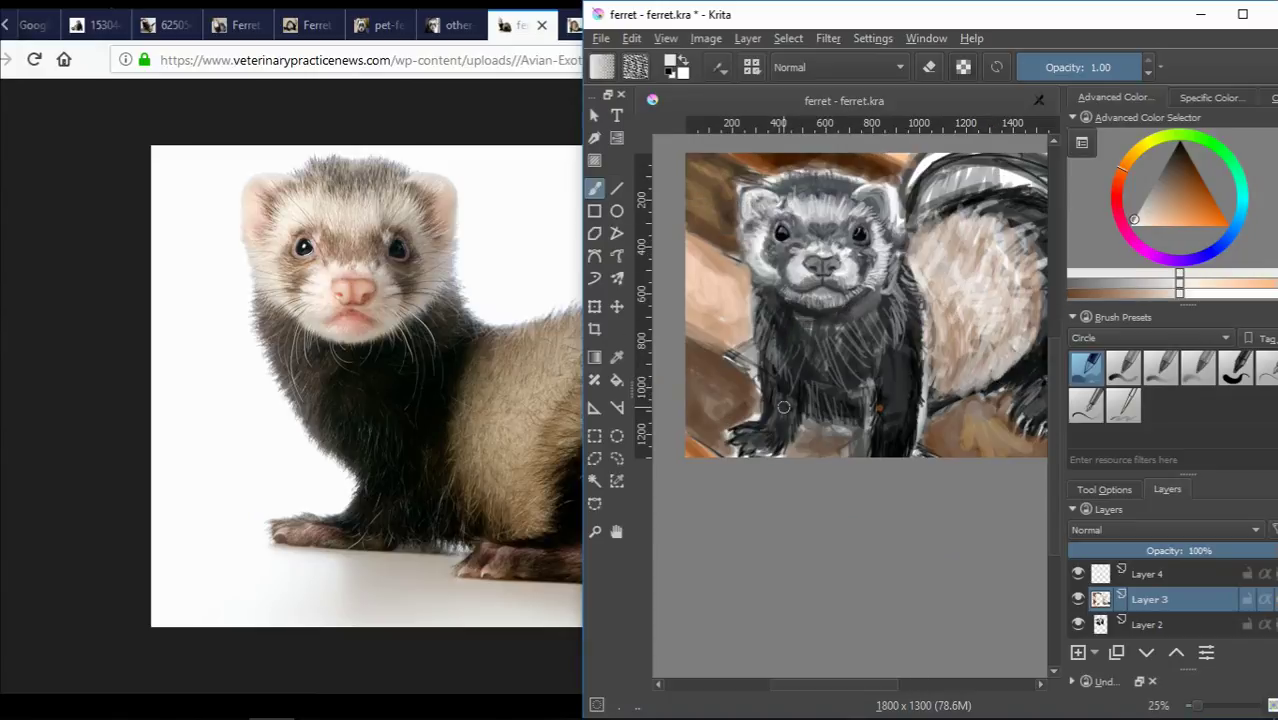
Hatch light fur strokes and an orange-brown patch onto the chest.
scroll(791, 333, "up", 1)
left_click(785, 331, "ctrl")
scroll(741, 328, "up", 1)
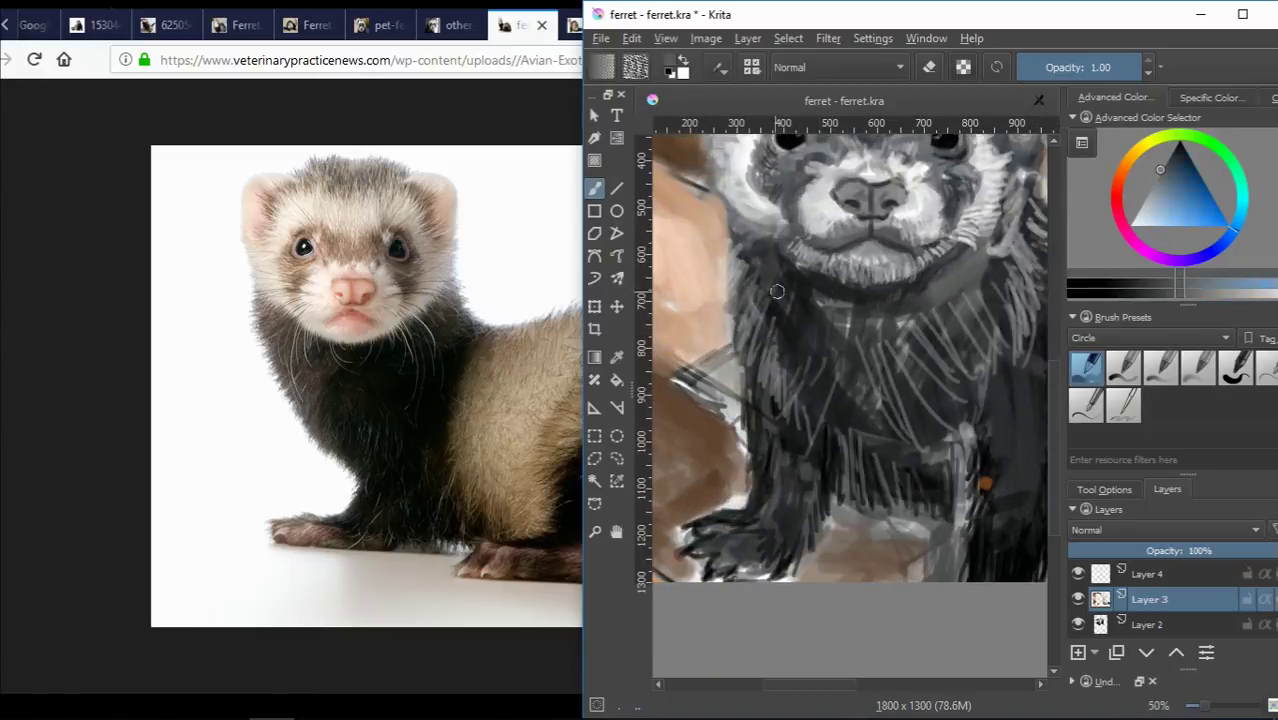
left_click_drag(822, 394, 838, 462)
left_click_drag(882, 380, 904, 462)
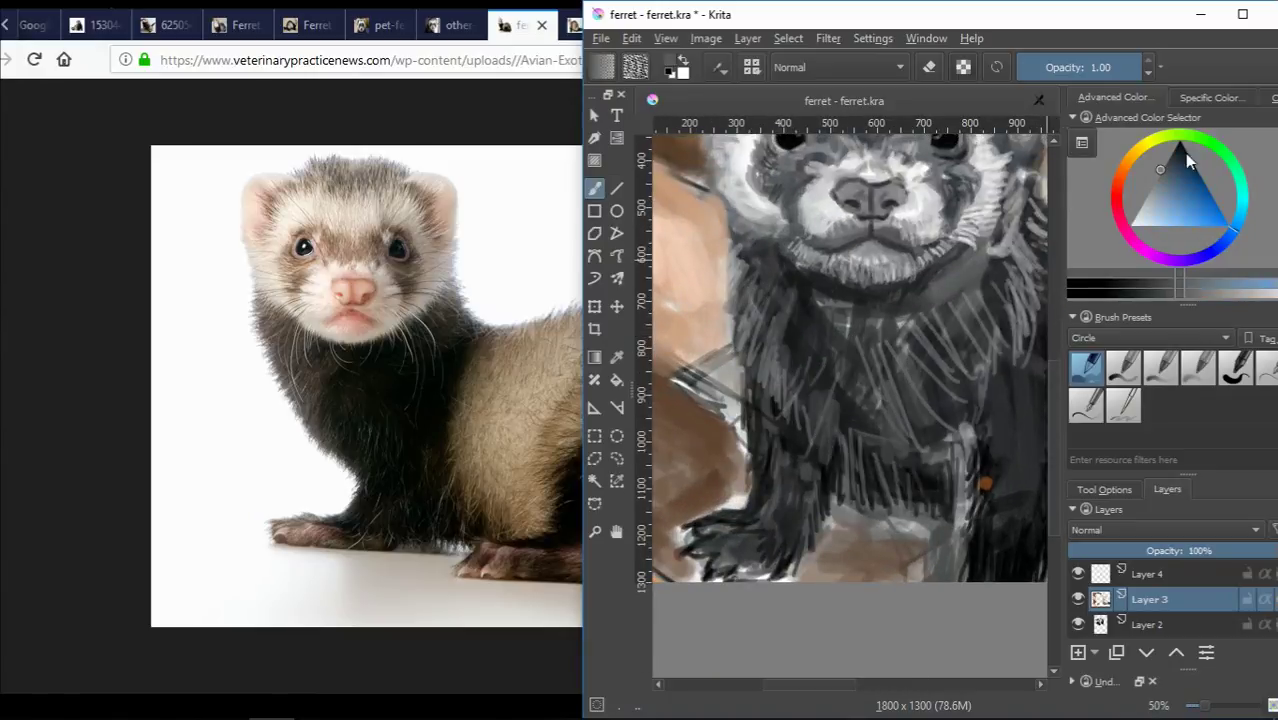
left_click(1184, 153)
left_click_drag(850, 342, 868, 420)
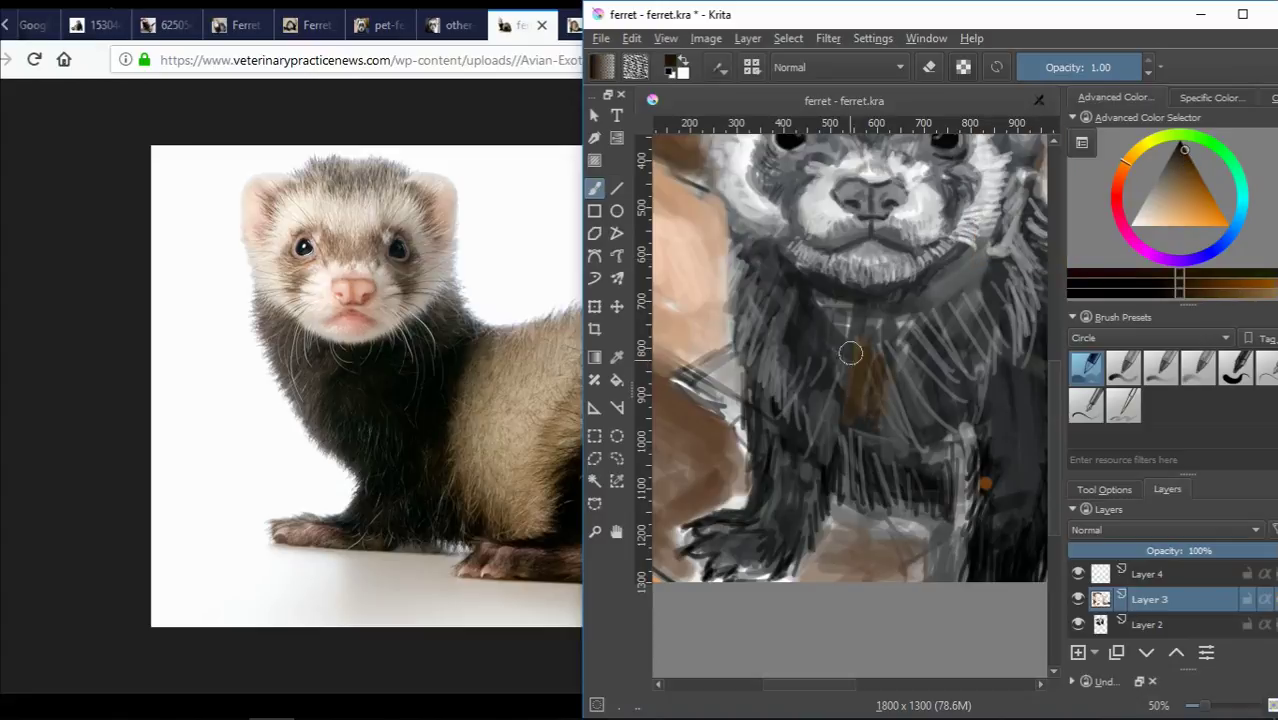
mouse_move(850, 353)
left_mouse_down()
mouse_move(900, 425)
mouse_move(850, 459)
left_mouse_up()
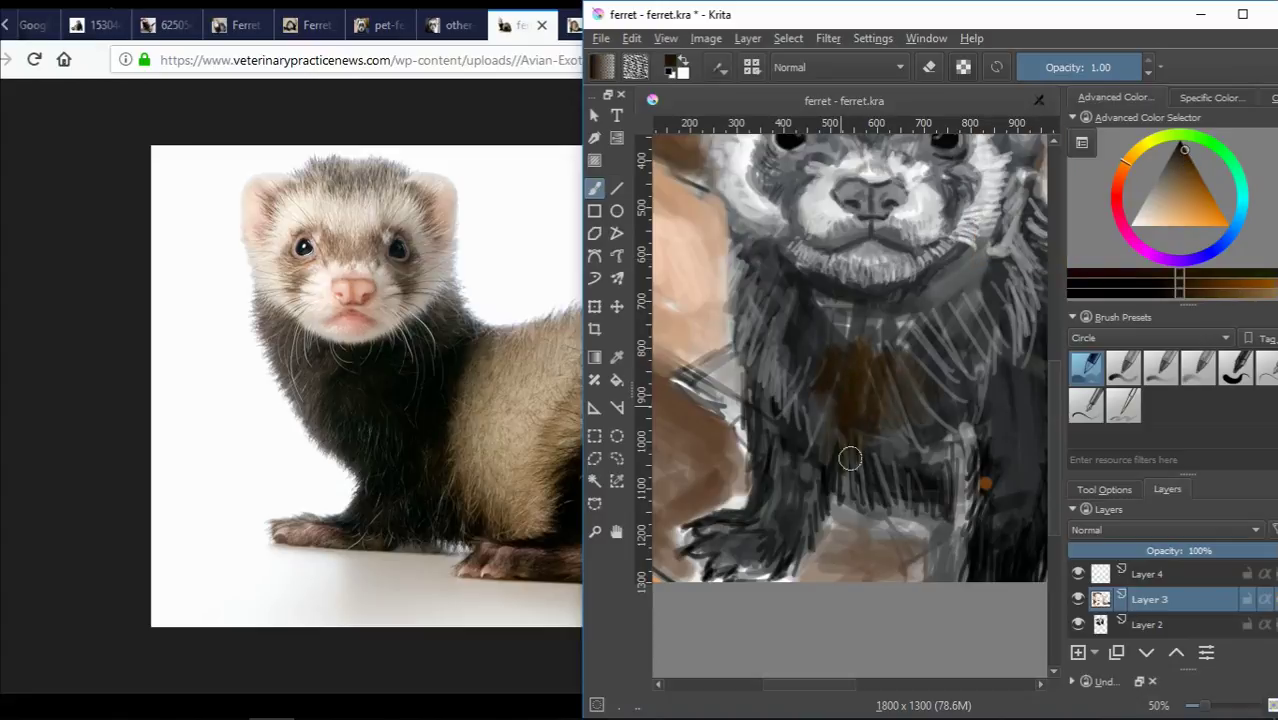
Fill the chest with dark brown fur strokes.
left_click(925, 403, "ctrl")
left_click_drag(820, 345, 844, 447)
left_click_drag(880, 375, 870, 490)
mouse_move(930, 350)
left_mouse_down()
mouse_move(879, 442)
mouse_move(905, 488)
left_mouse_up()
left_click_drag(870, 368, 852, 415)
left_click_drag(920, 350, 938, 405)
Paint dark blue strokes on the upper chest, then cover that patch with grey.
left_click(1218, 244)
left_click(1177, 155)
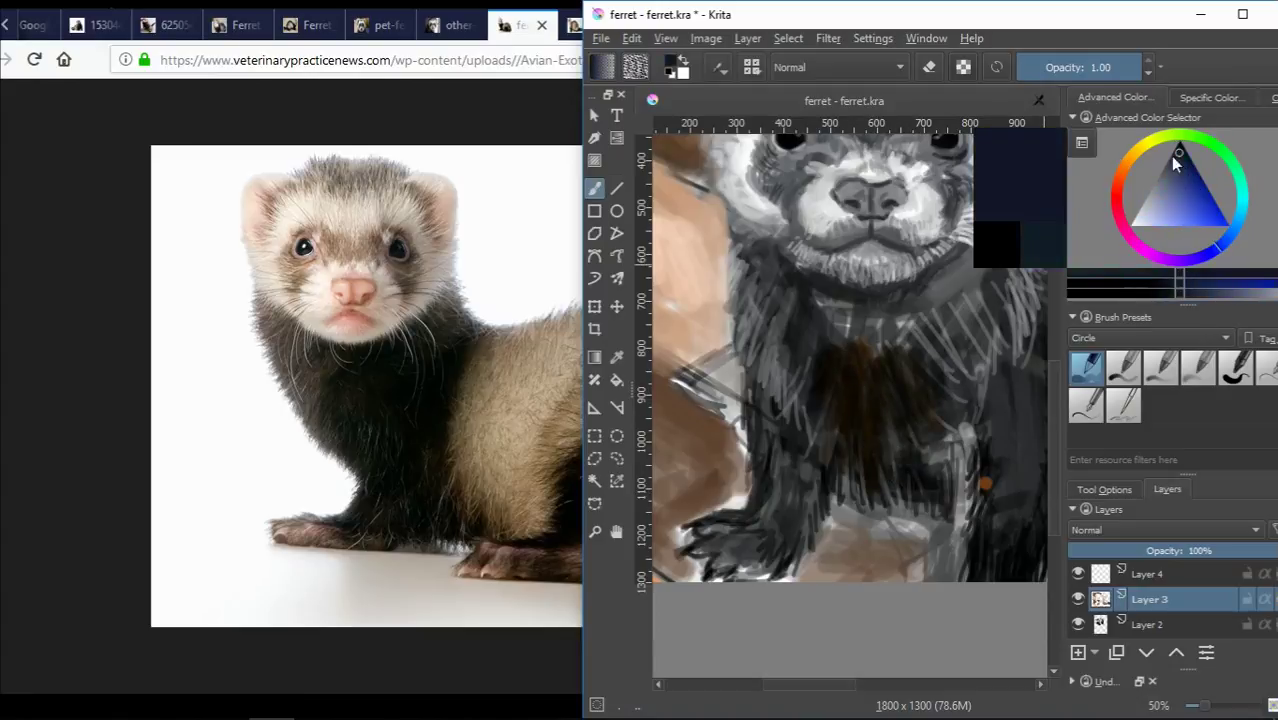
mouse_move(845, 355)
left_mouse_down()
mouse_move(880, 312)
mouse_move(875, 350)
mouse_move(855, 305)
left_mouse_up()
left_click(884, 300, "ctrl")
left_click_drag(930, 285, 990, 315)
left_click_drag(960, 265, 970, 335)
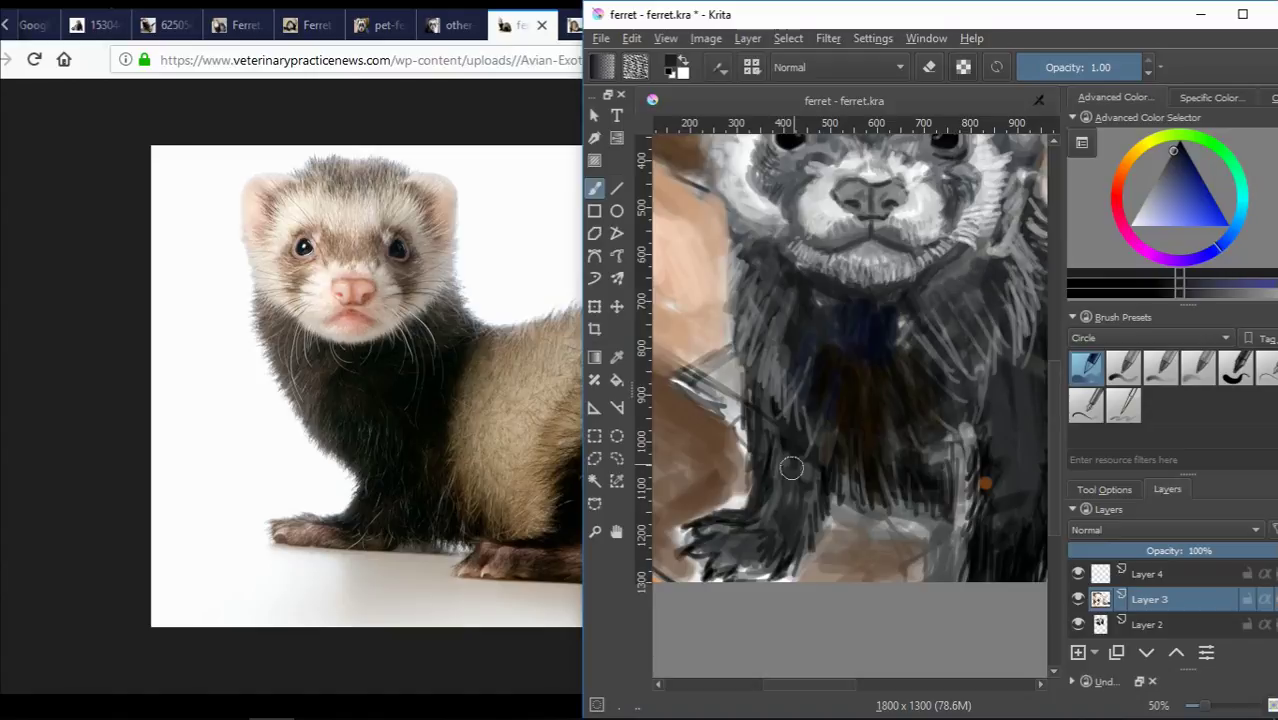
Add dark brown and dark blue strokes across the lower chest.
scroll(917, 312, "down", 2)
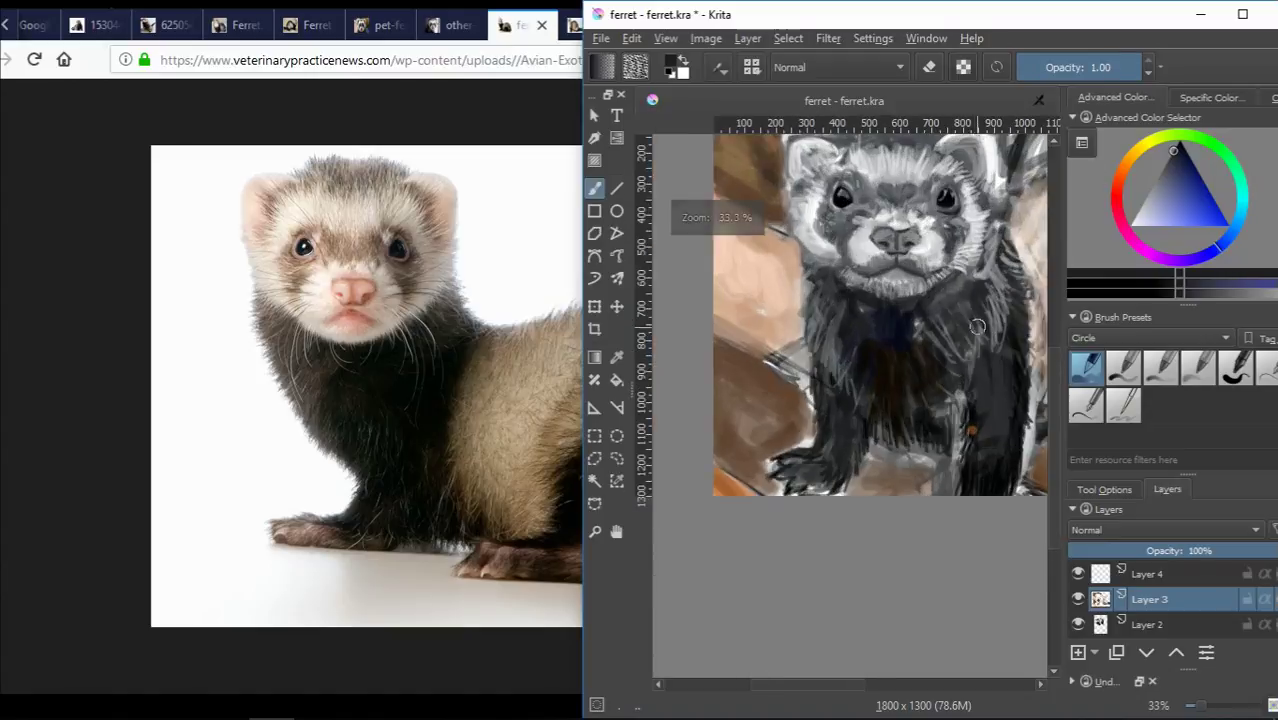
left_click(880, 400, "ctrl")
scroll(860, 420, "up", 3)
mouse_move(840, 480)
left_mouse_down()
mouse_move(784, 537)
mouse_move(804, 514)
left_mouse_up()
left_click(804, 500, "ctrl")
scroll(804, 488, "down", 2)
scroll(954, 461, "up", 2)
left_click_drag(954, 461, 905, 490)
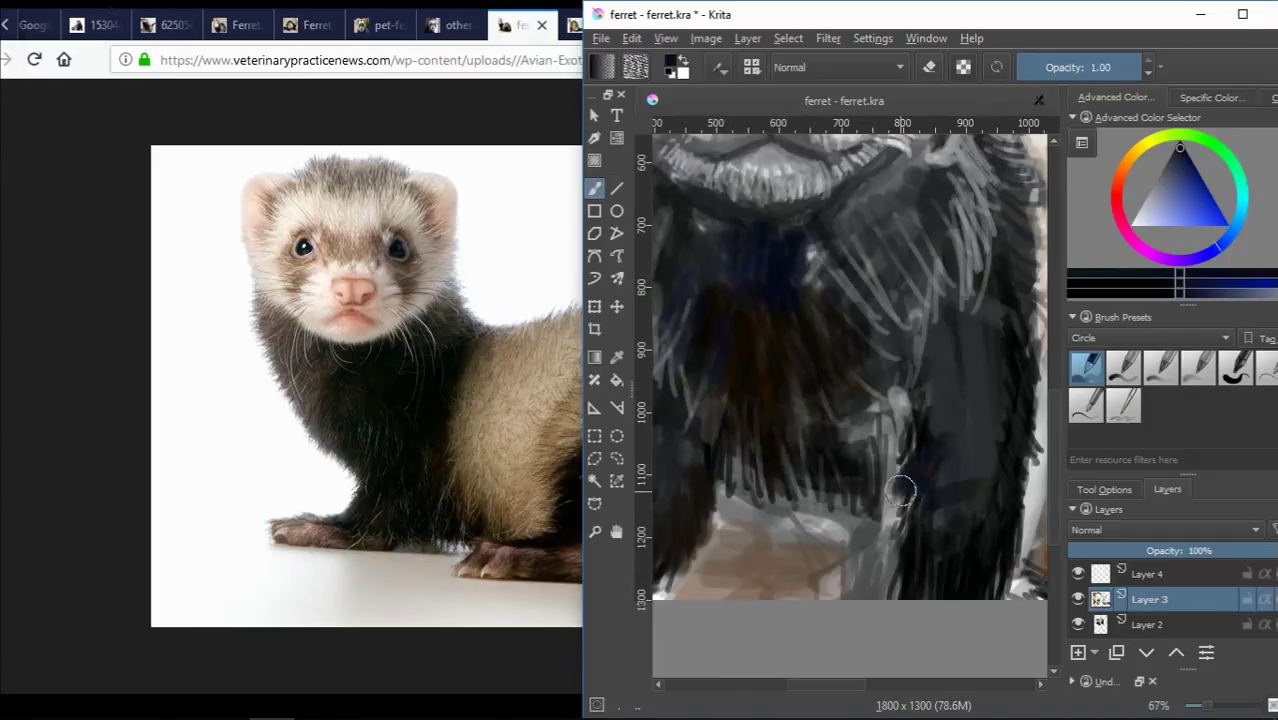
Layer grey and dark strokes over the lower chest and front legs.
left_click(880, 420, "ctrl")
mouse_move(885, 400)
left_mouse_down()
mouse_move(880, 500)
mouse_move(845, 483)
left_mouse_up()
left_click(845, 483, "ctrl")
mouse_move(790, 515)
left_mouse_down()
mouse_move(870, 530)
mouse_move(833, 600)
left_mouse_up()
left_click(900, 480, "ctrl")
left_click_drag(900, 520, 918, 497)
scroll(998, 428, "down", 1)
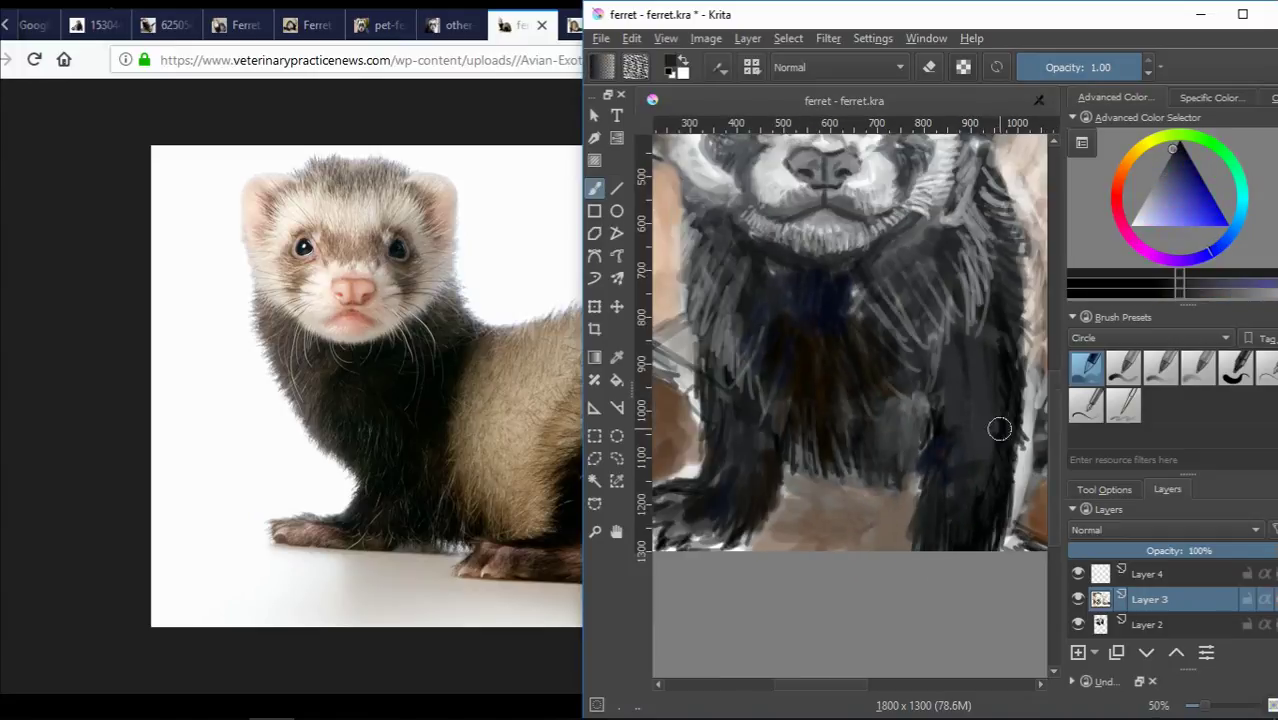
Add grey and dark fur strokes down the right side of the chest.
left_click(978, 329, "ctrl")
left_click_drag(975, 340, 1010, 295)
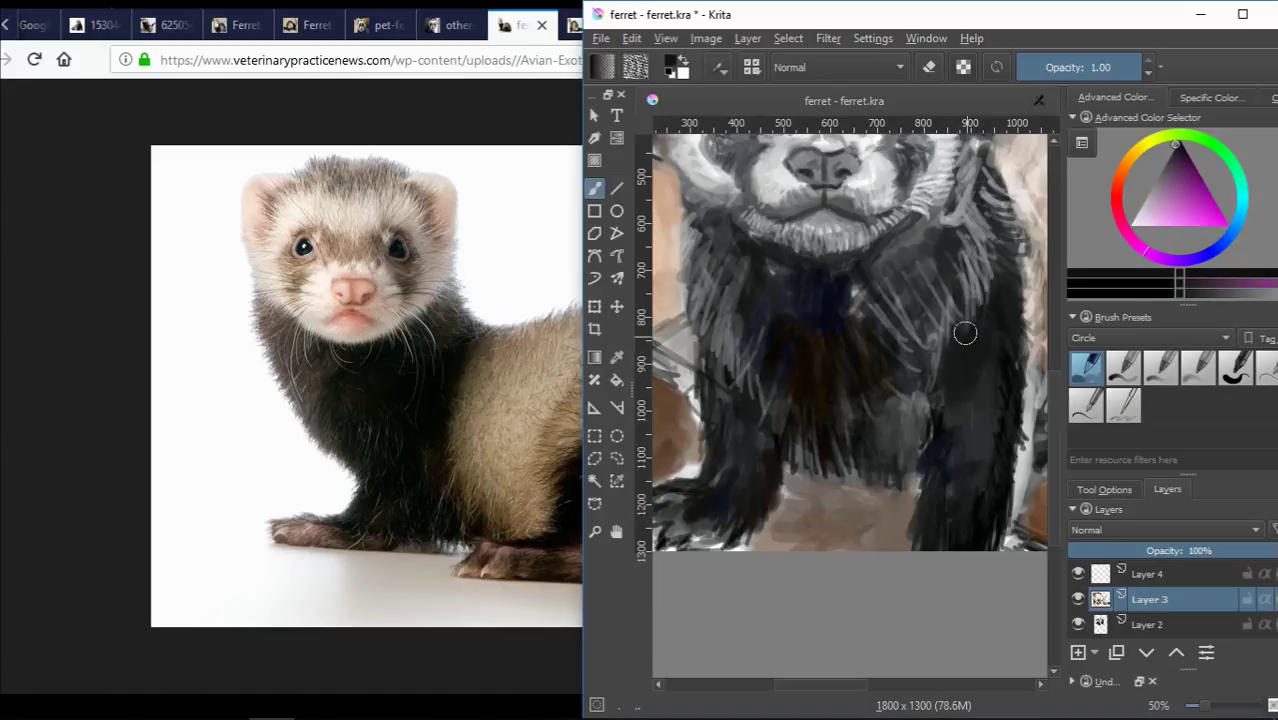
scroll(1000, 395, "down", 3)
scroll(1010, 412, "up", 3)
left_click(986, 419, "ctrl")
left_click_drag(986, 419, 984, 495)
left_click_drag(990, 400, 990, 325)
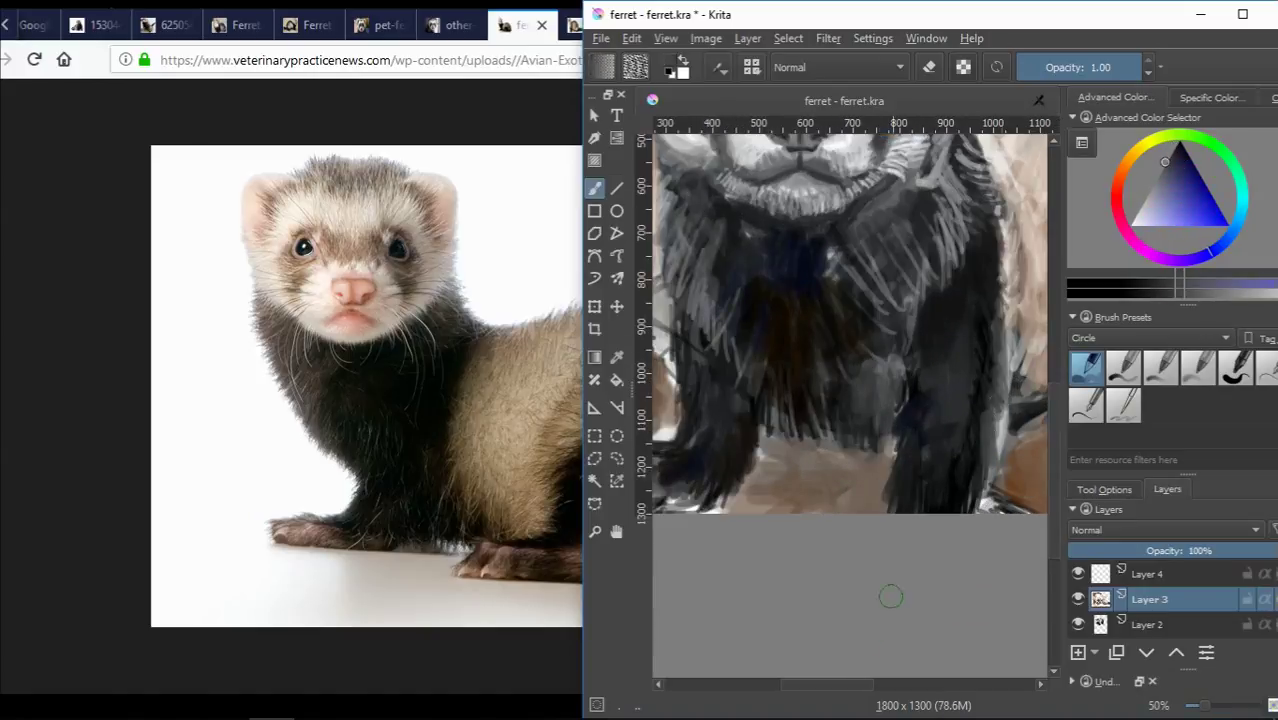
scroll(876, 667, "right", 1)
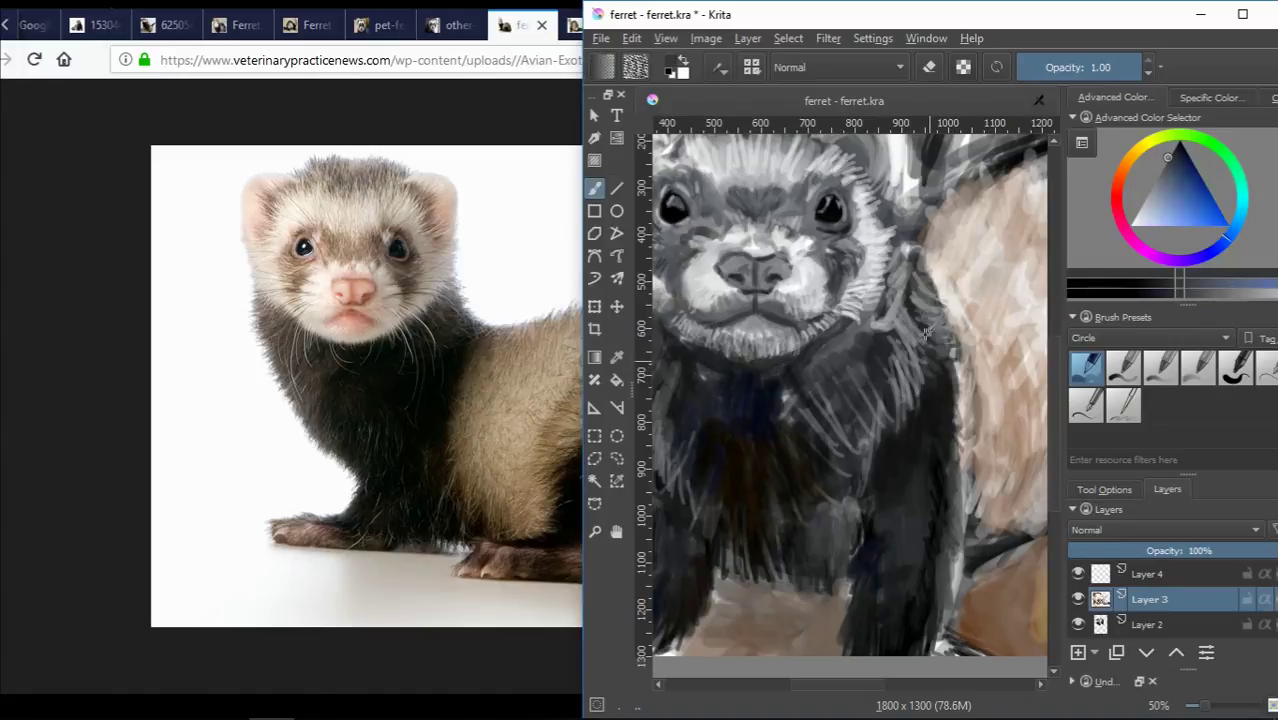
Zoom into the face and paint warm brown markings around the eyes and nose.
key("minus")
key("plus")
key("plus")
left_click_drag(1180, 150, 1125, 160)
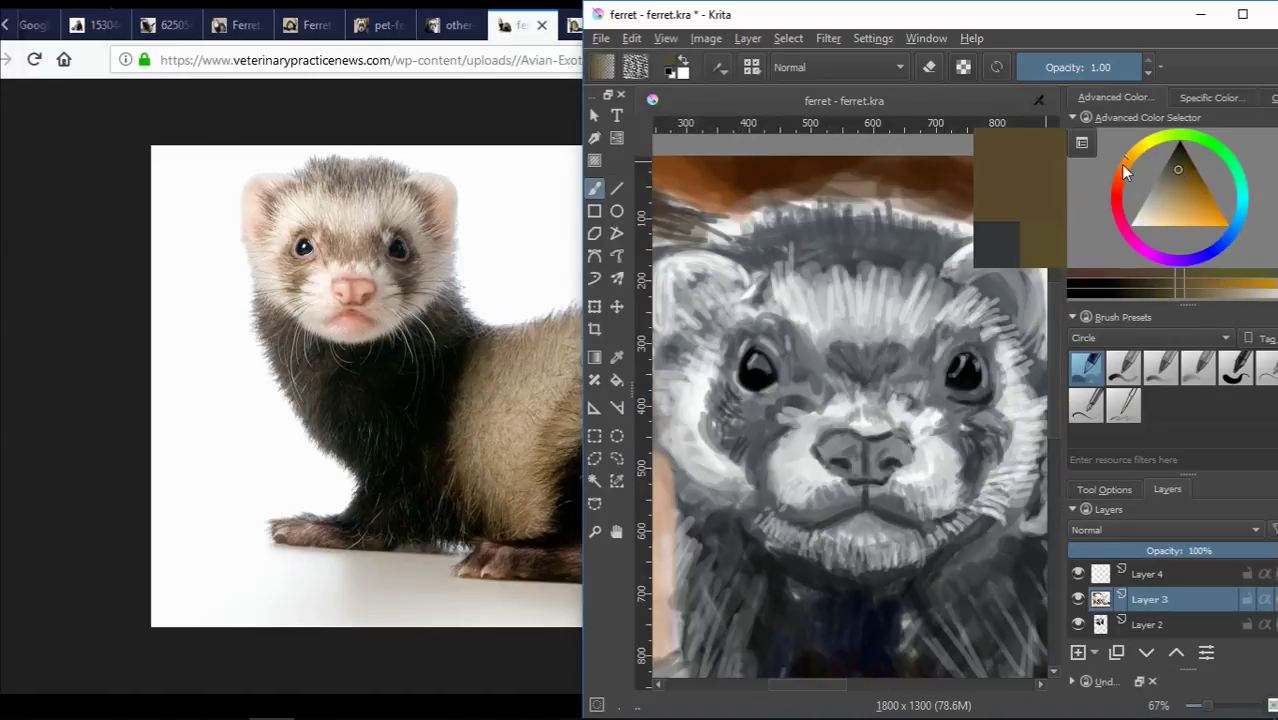
left_click(1172, 172)
left_click_drag(790, 255, 848, 246)
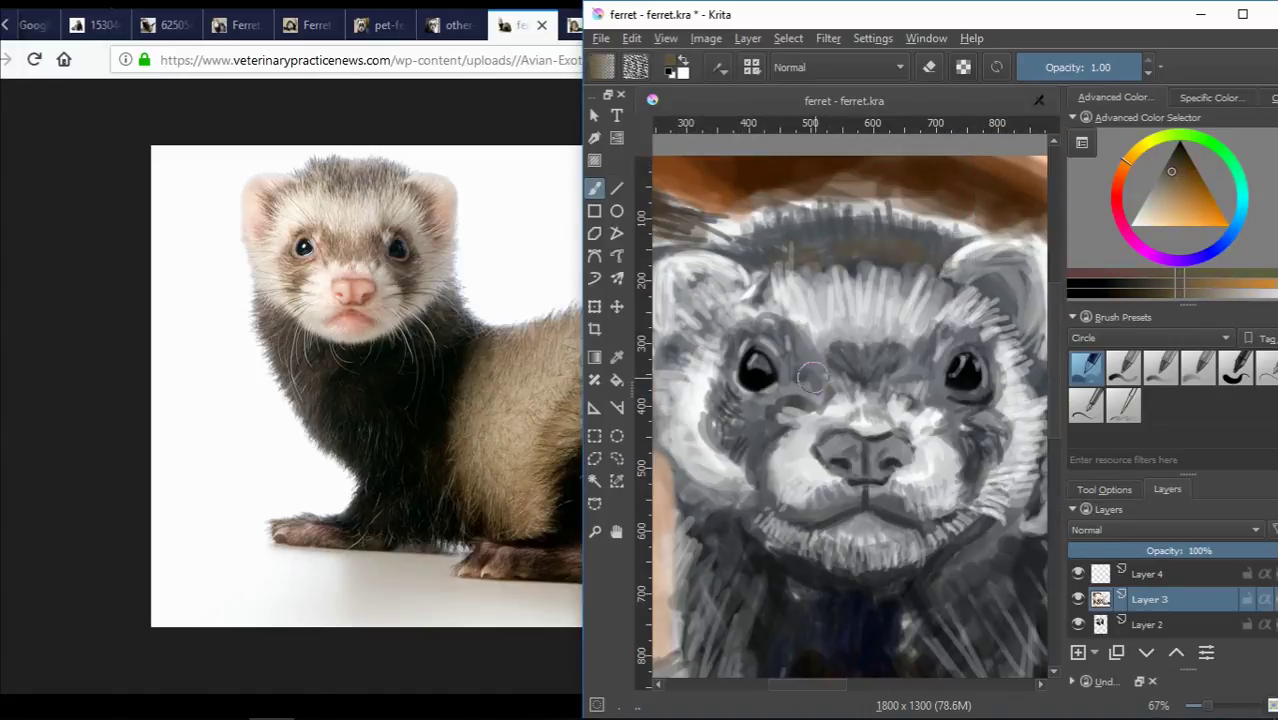
mouse_move(812, 376)
left_mouse_down()
mouse_move(890, 380)
mouse_move(955, 330)
left_mouse_up()
left_click_drag(760, 325, 825, 372)
Paint light tan strokes on the forehead between the eyes and across the chin.
left_click(1170, 214)
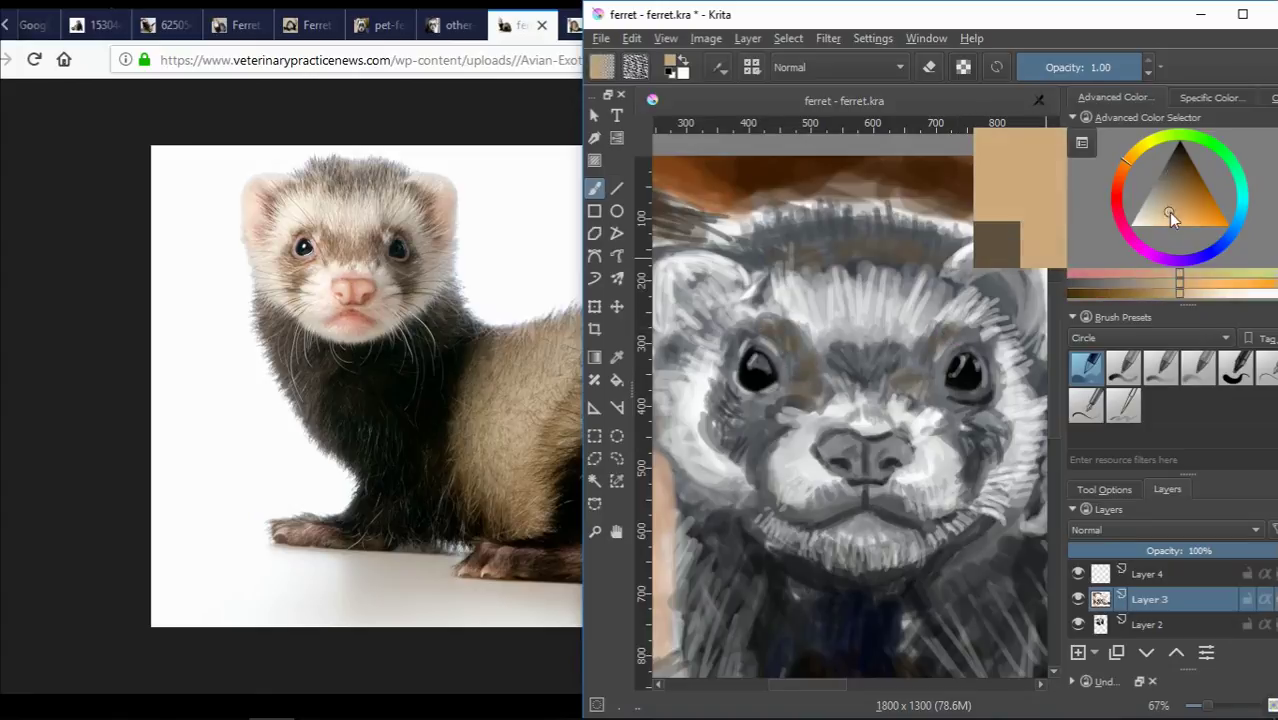
mouse_move(855, 332)
left_mouse_down()
mouse_move(880, 306)
mouse_move(948, 286)
left_mouse_up()
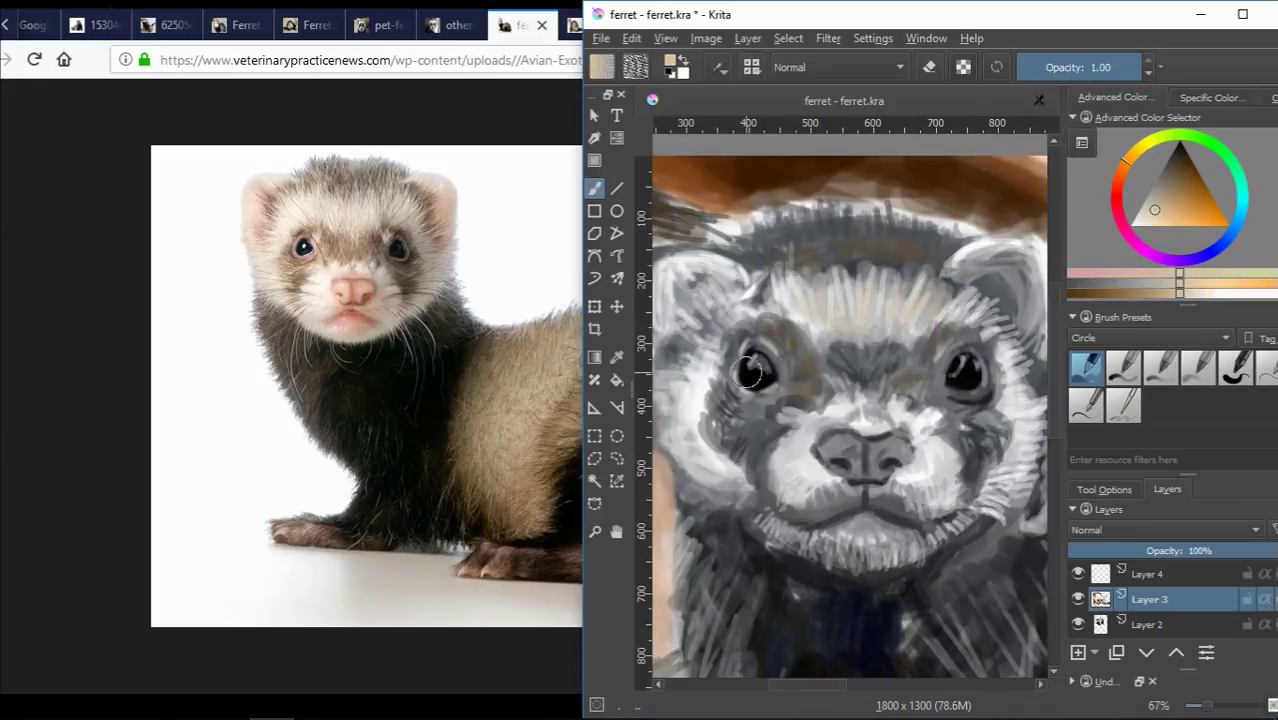
key("minus")
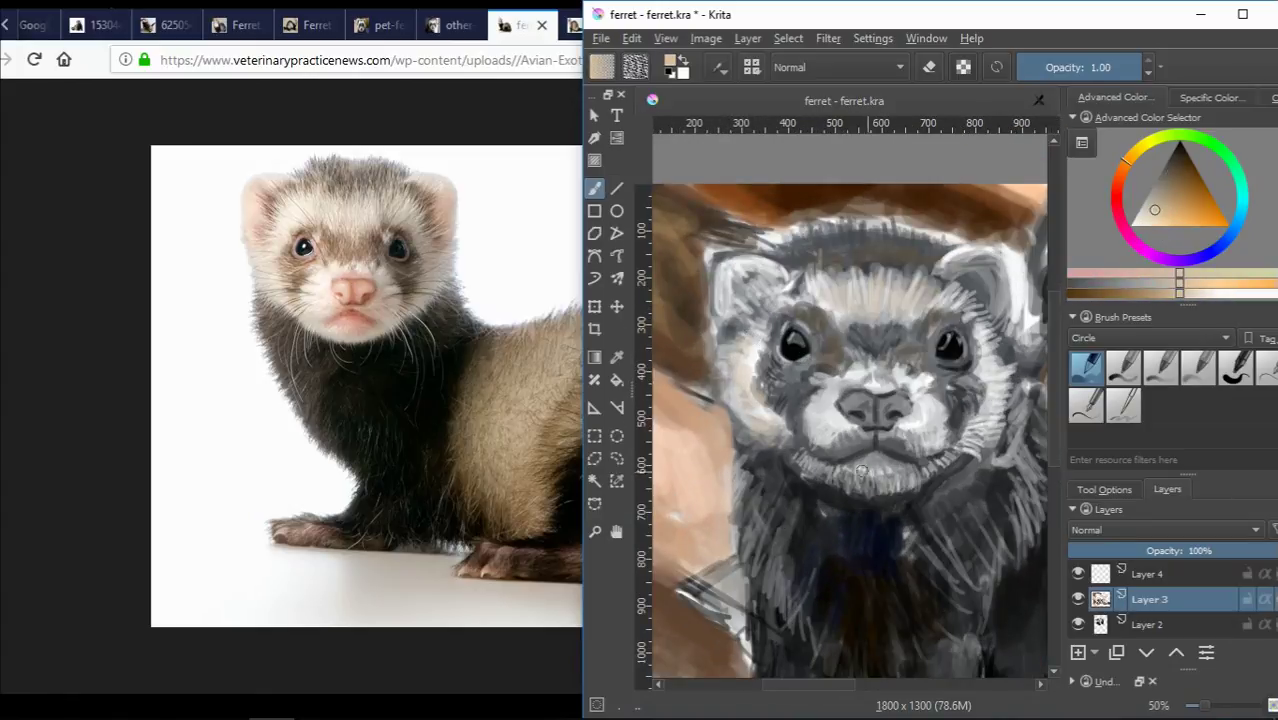
left_click_drag(860, 470, 897, 480)
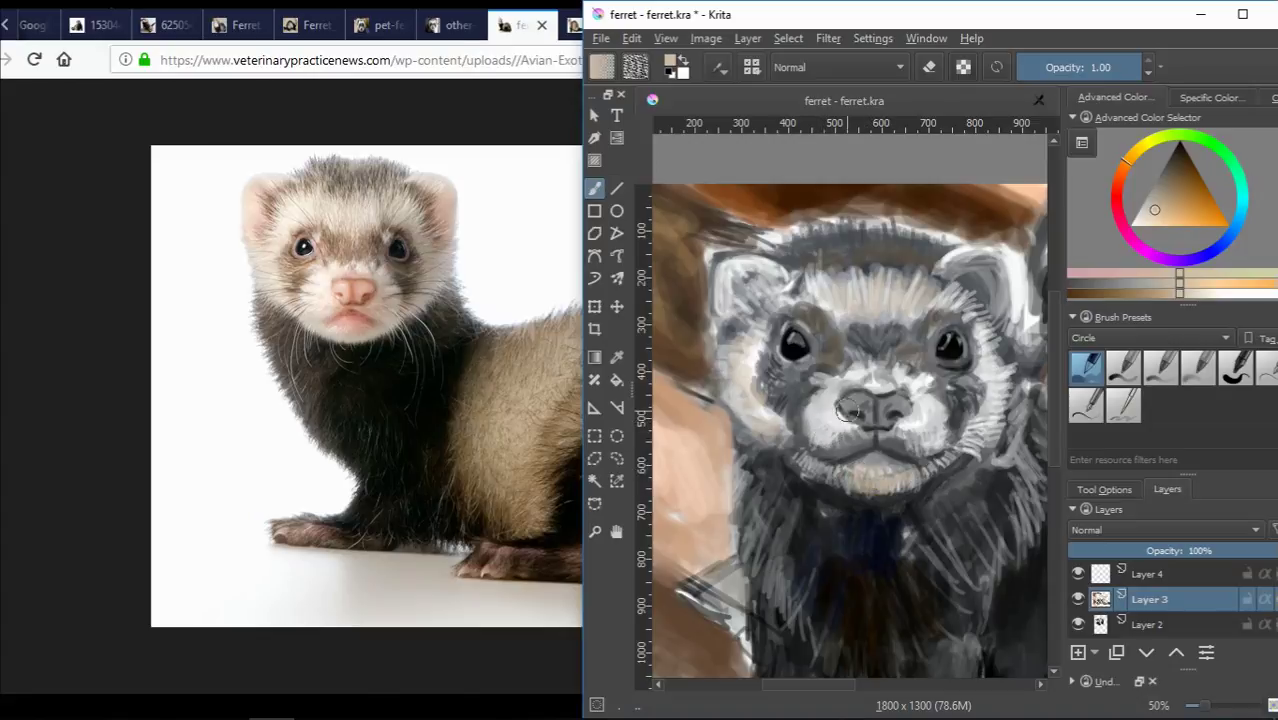
key("plus")
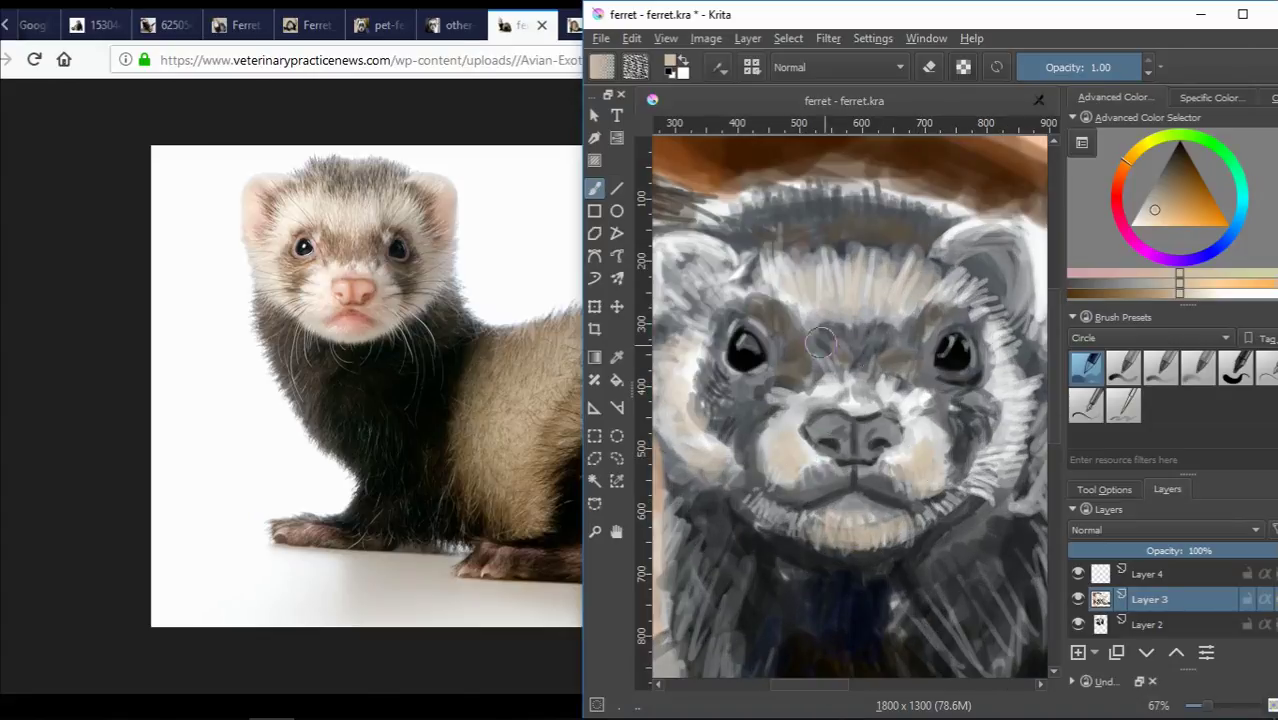
Add tan beside the left eye, then sample beige-grey and dark tones from the painting.
left_click(1167, 175)
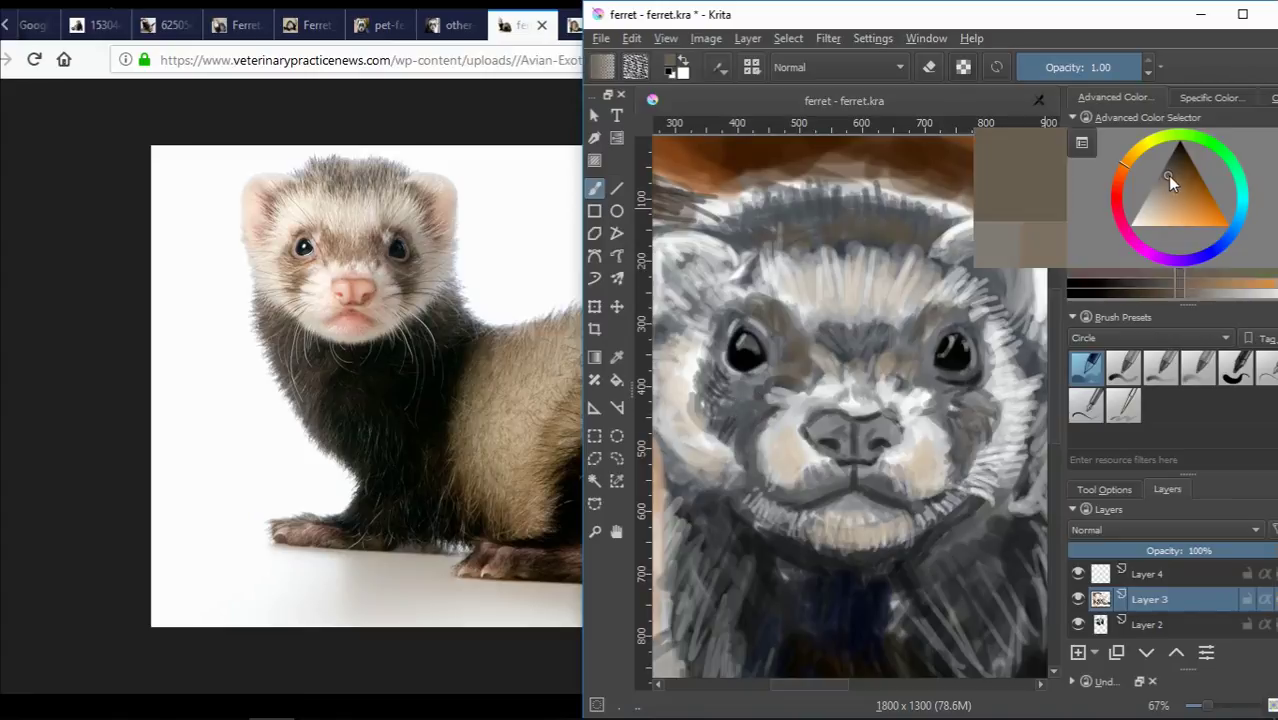
left_click_drag(1167, 175, 1174, 196)
left_click_drag(712, 385, 768, 445)
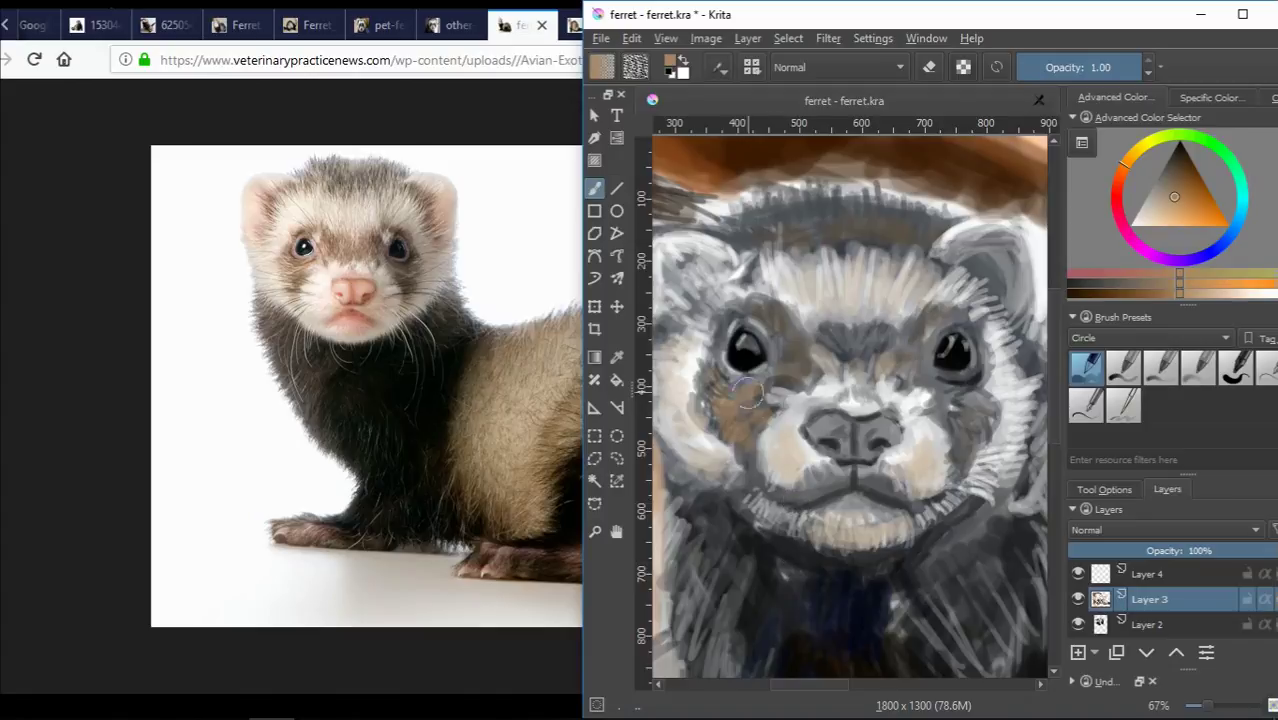
scroll(945, 405, "down", 2)
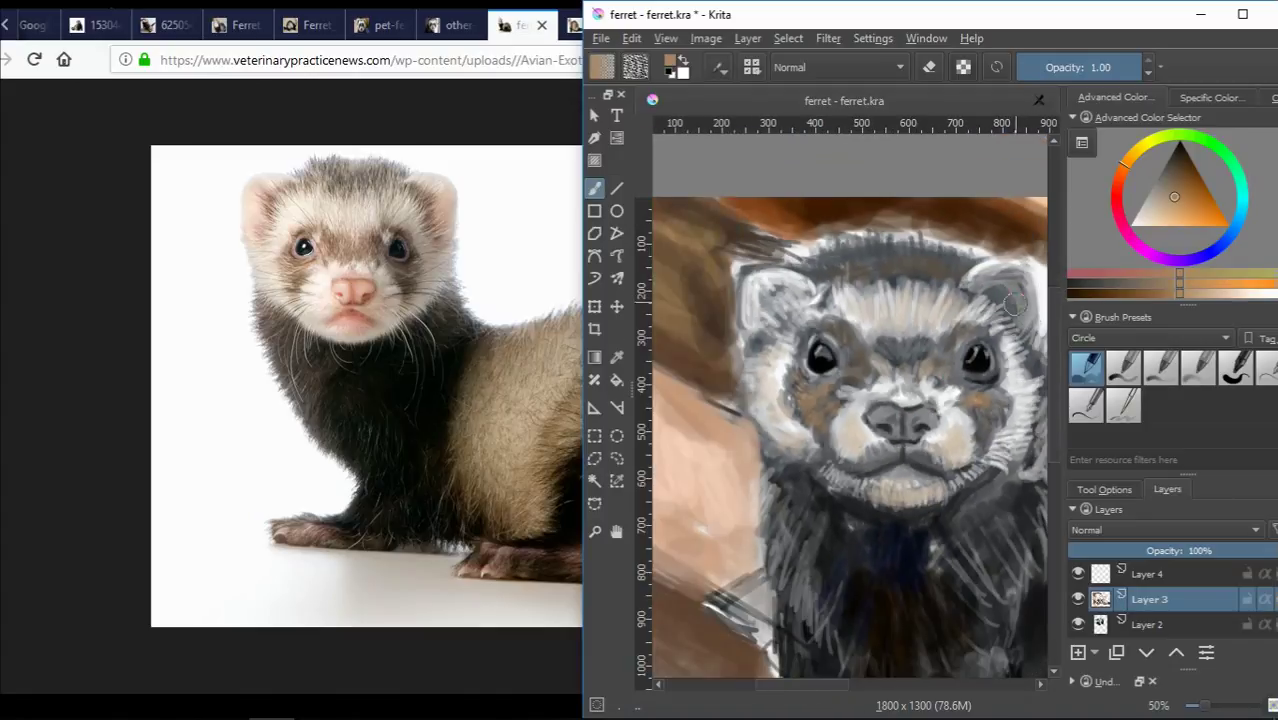
left_click(765, 285, "ctrl")
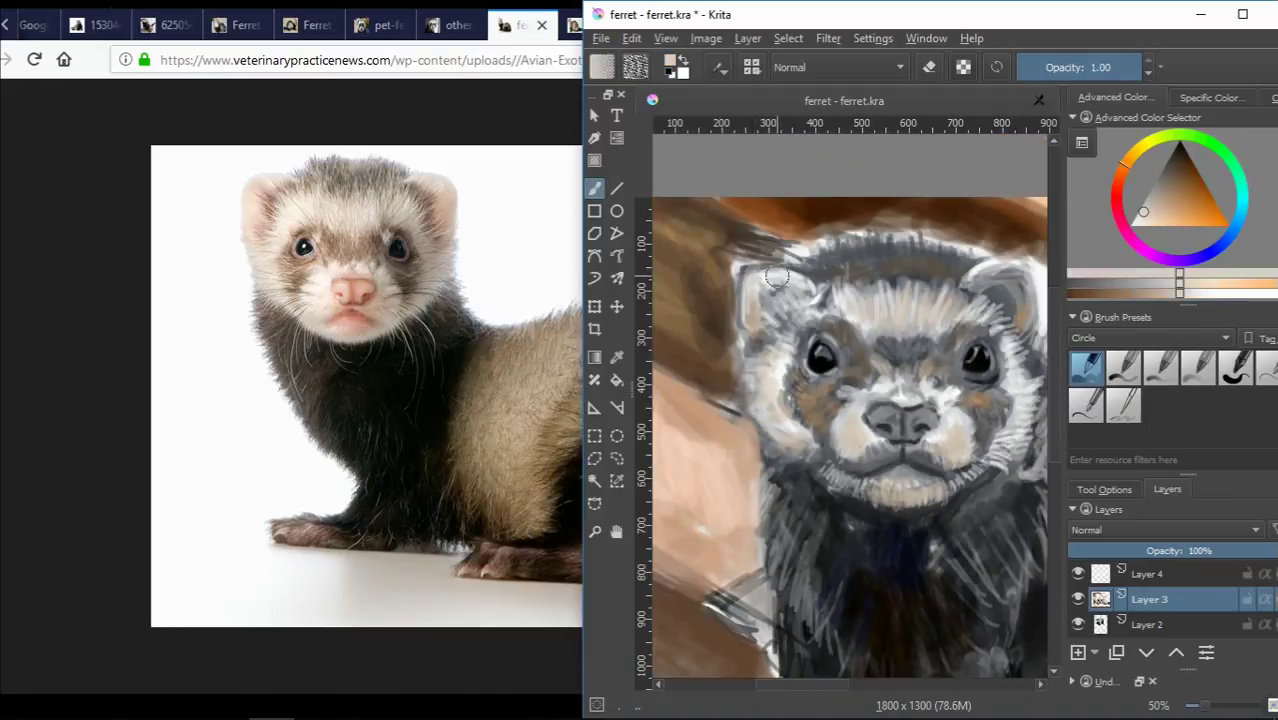
left_click(1008, 288, "ctrl")
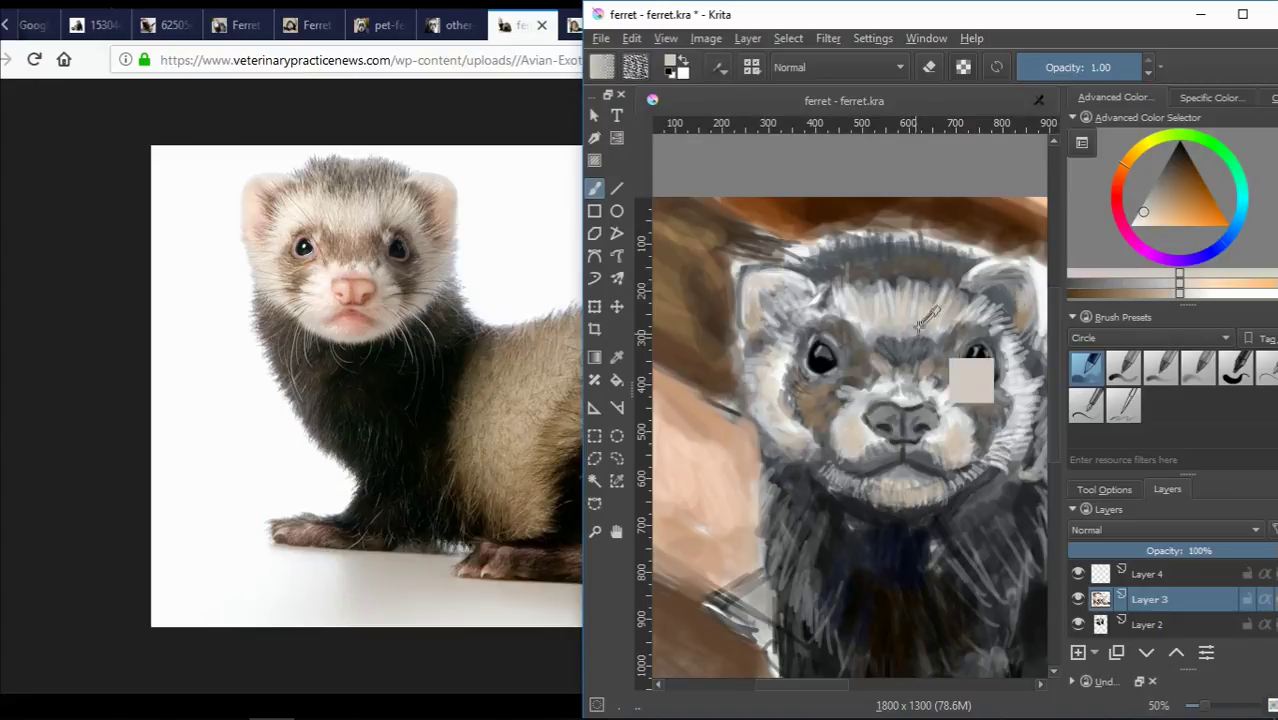
left_click(984, 283, "ctrl")
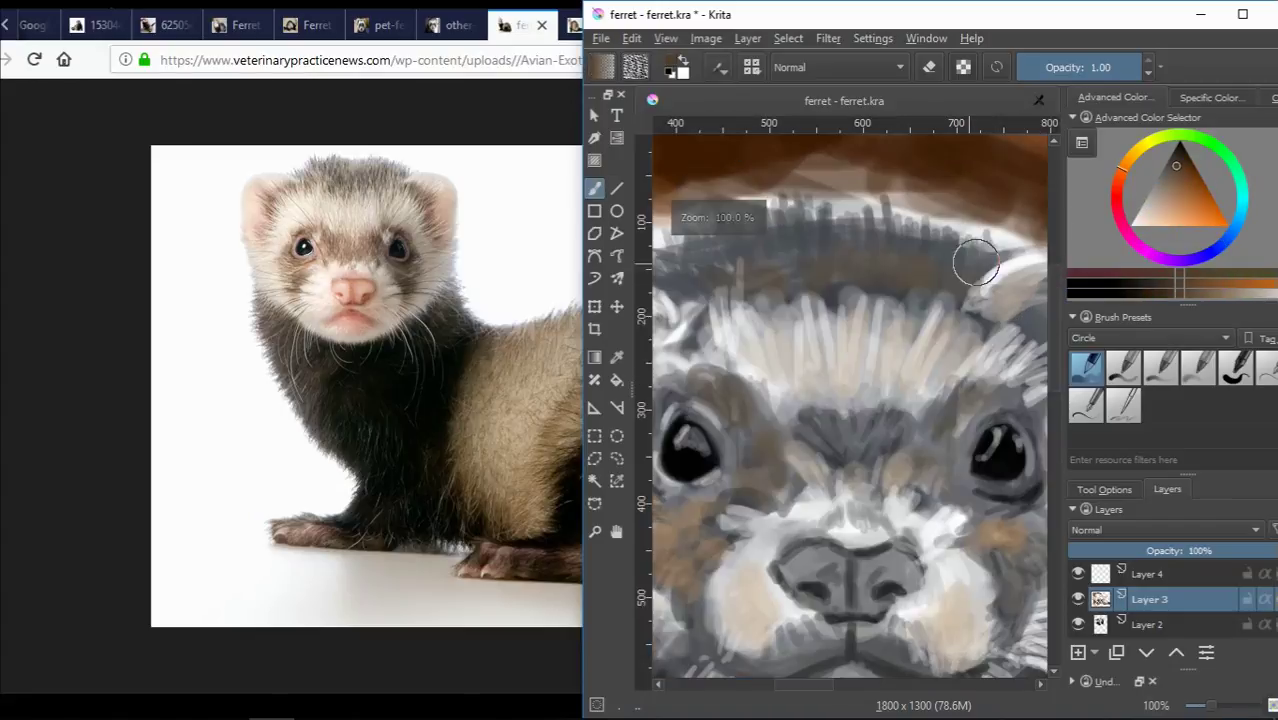
Darken the top of the ferret's head with sampled dark strokes.
scroll(965, 270, "up", 2)
scroll(757, 280, "down", 2)
left_click_drag(757, 263, 870, 245)
left_click(824, 214, "ctrl")
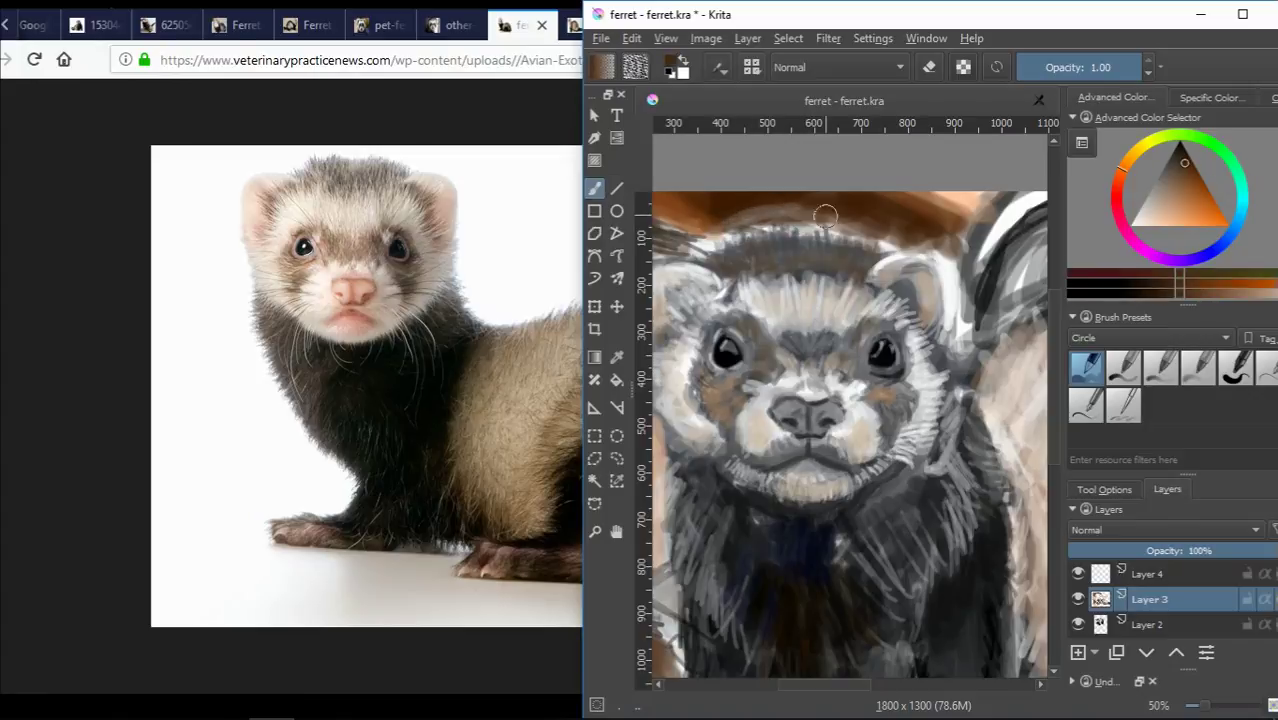
left_click_drag(750, 215, 890, 240)
mouse_move(670, 225)
left_mouse_down()
mouse_move(764, 214)
mouse_move(906, 238)
left_mouse_up()
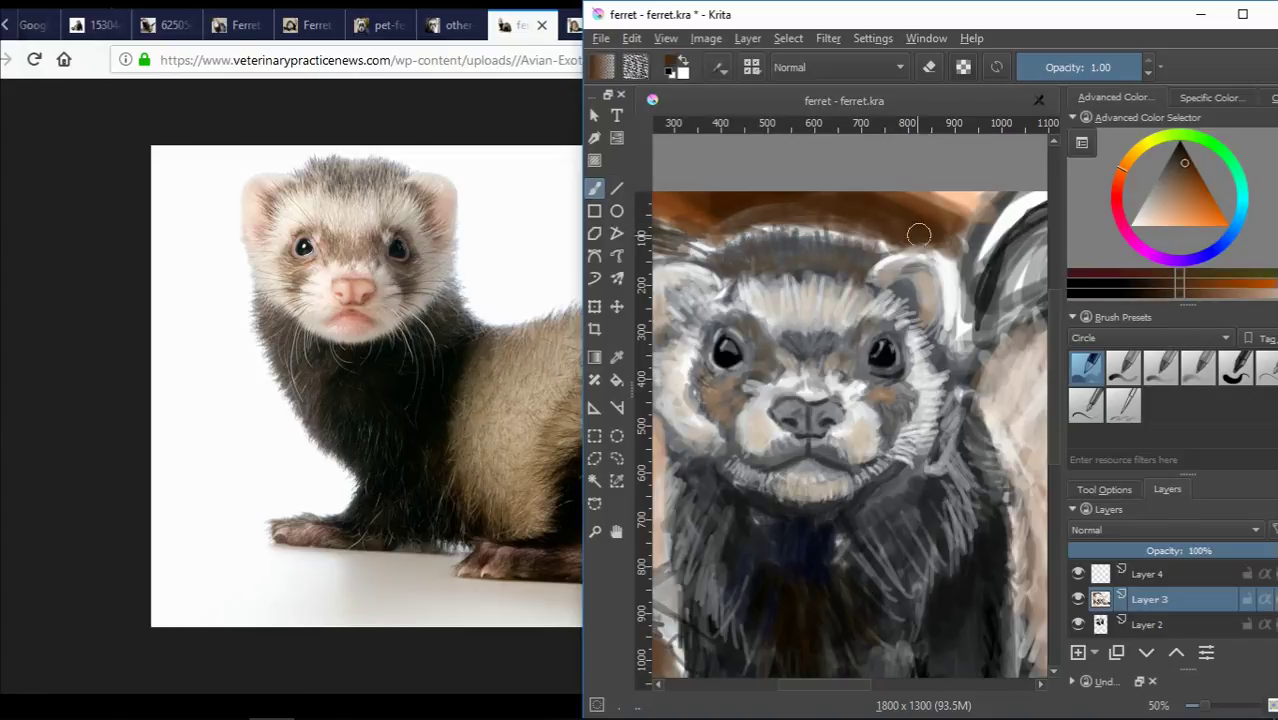
Paint dark strokes on the front paw and sample a darker brown.
scroll(918, 235, "down", 2)
scroll(747, 465, "up", 2)
left_click_drag(770, 520, 710, 550)
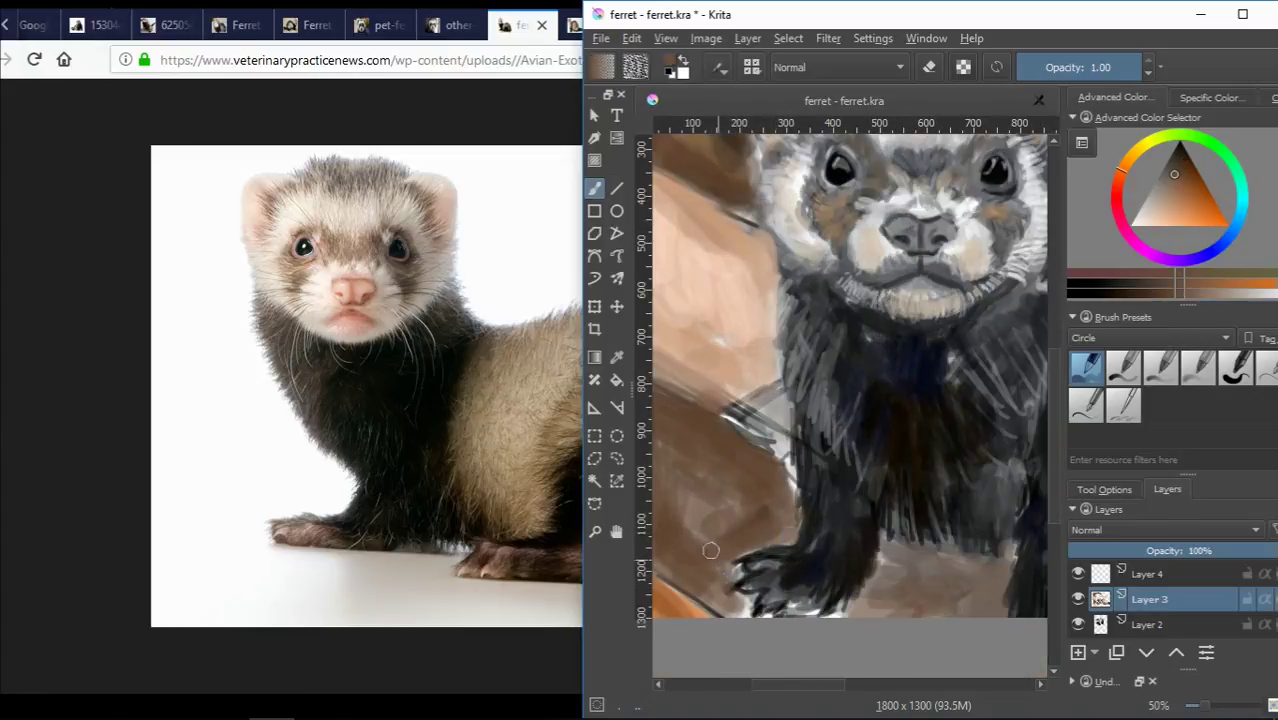
scroll(882, 531, "down", 1)
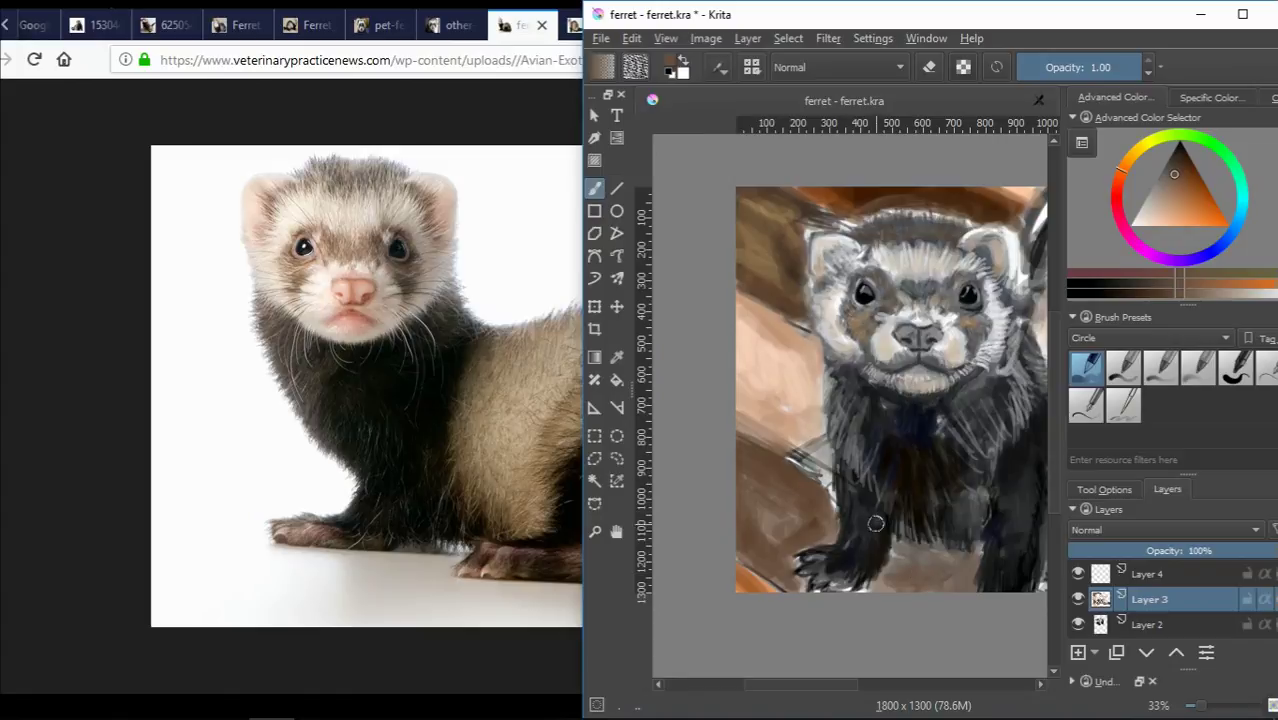
left_click(746, 555, "ctrl")
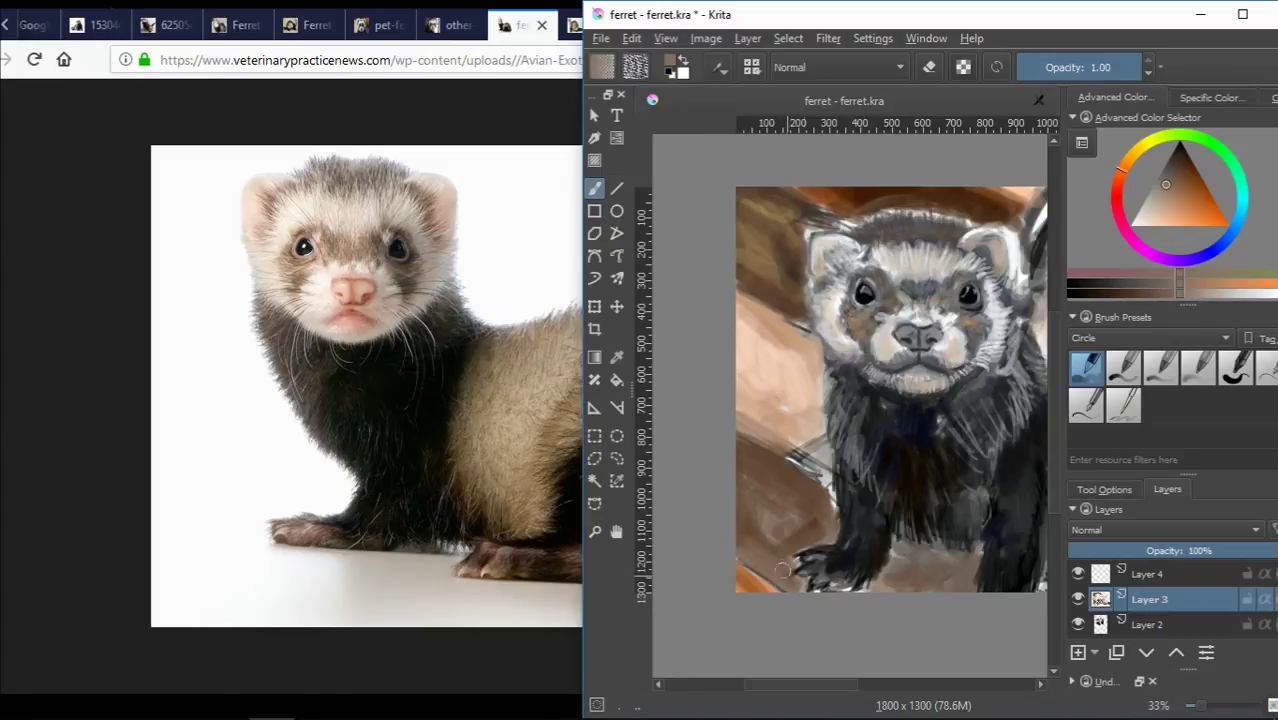
left_click_drag(810, 692, 898, 692)
Sample brown, grey and near-black blue-grey tones from the canvas.
left_click(795, 548, "ctrl")
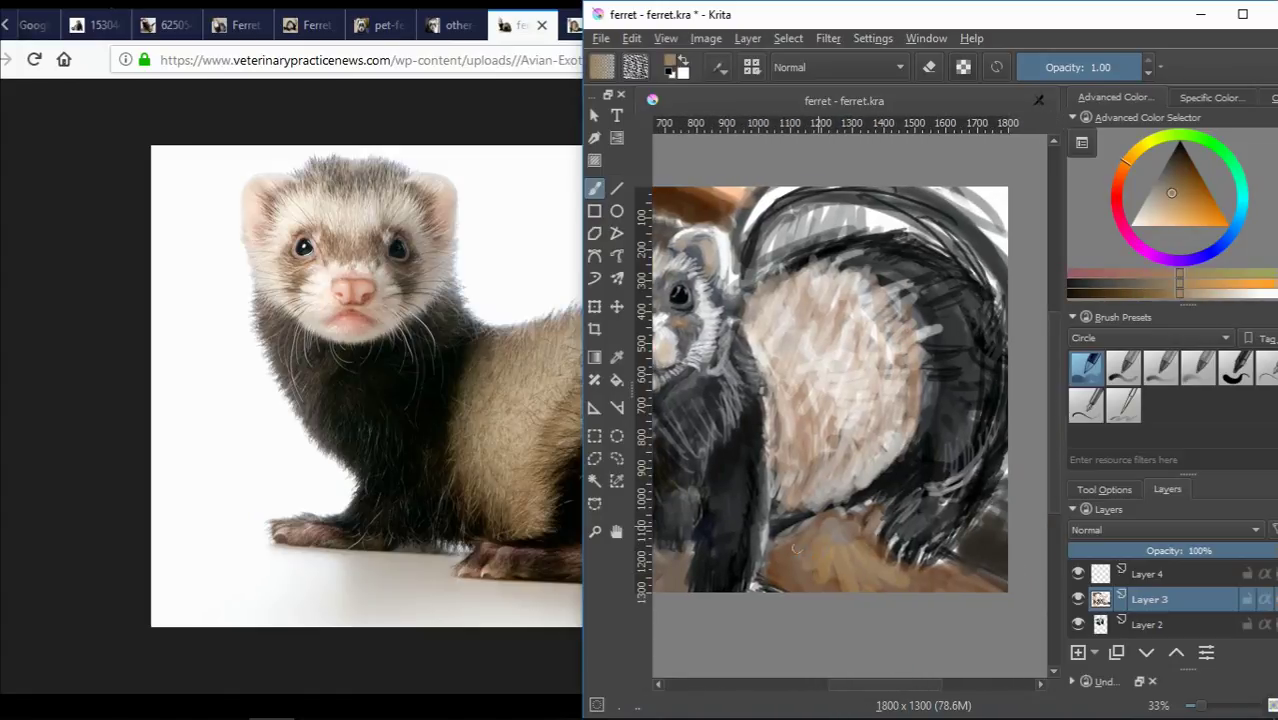
left_click(940, 576, "ctrl")
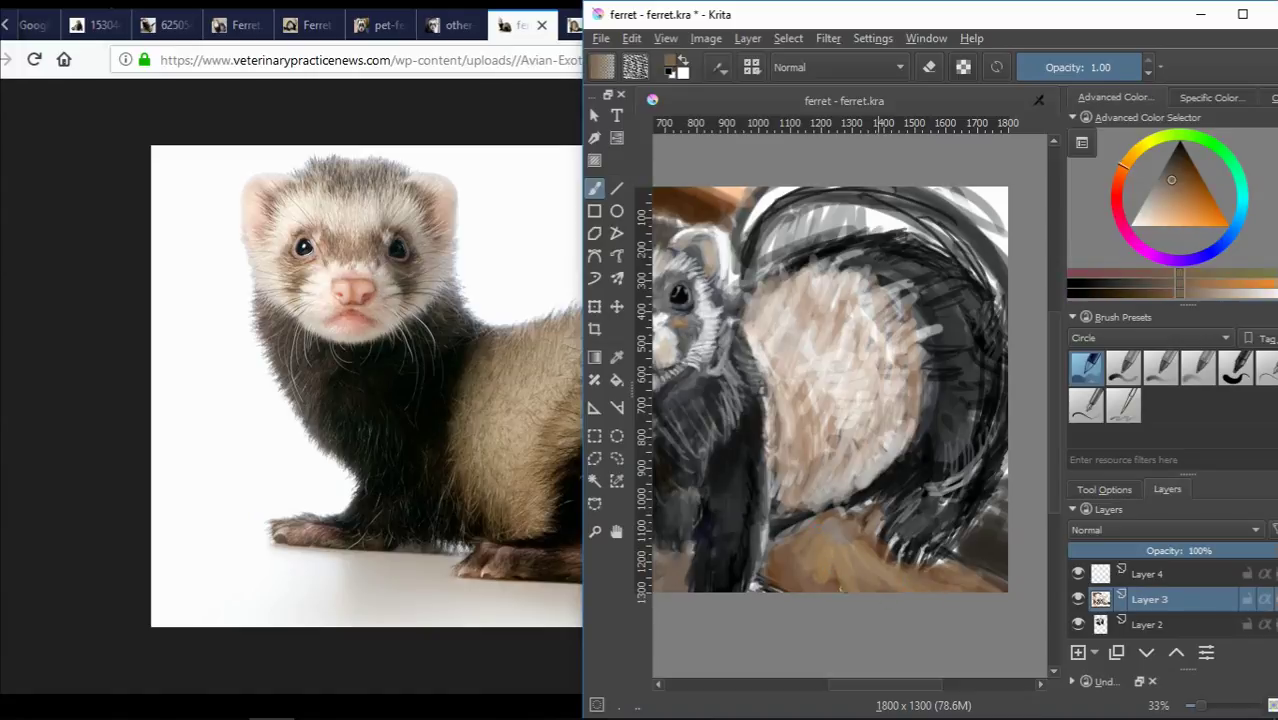
left_click(872, 597, "ctrl")
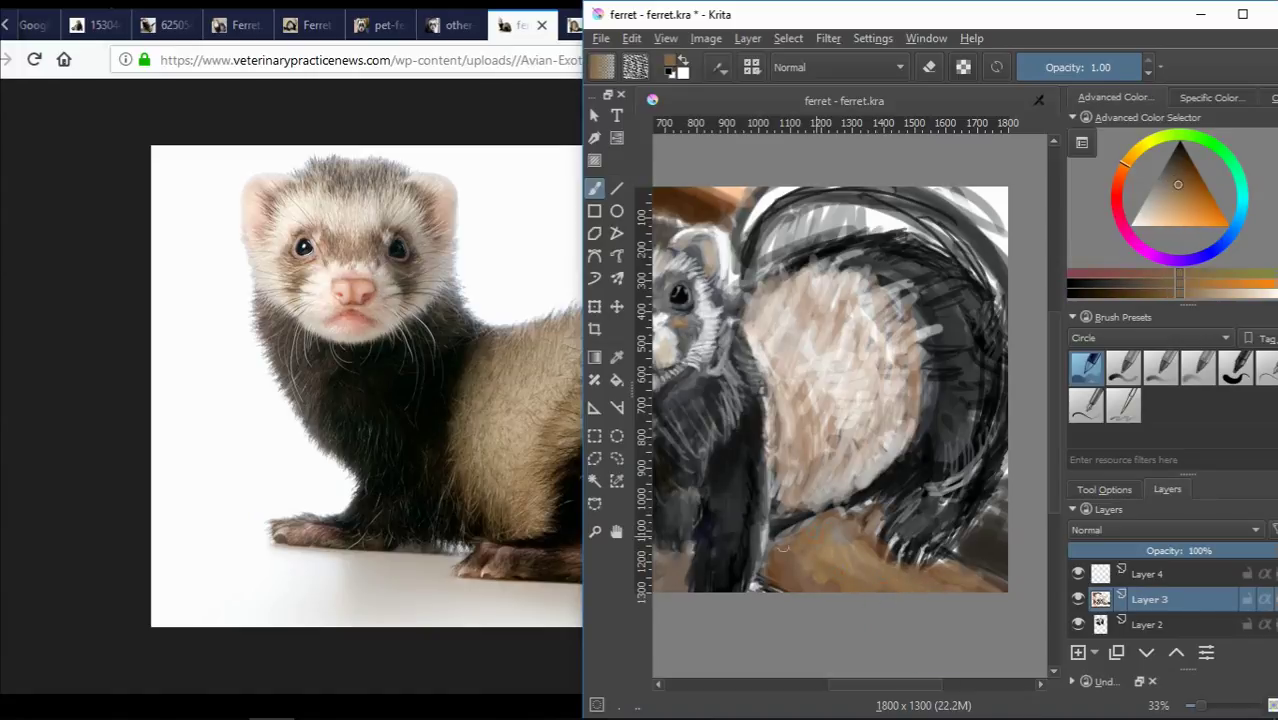
left_click(783, 548, "ctrl")
left_click(780, 525, "ctrl")
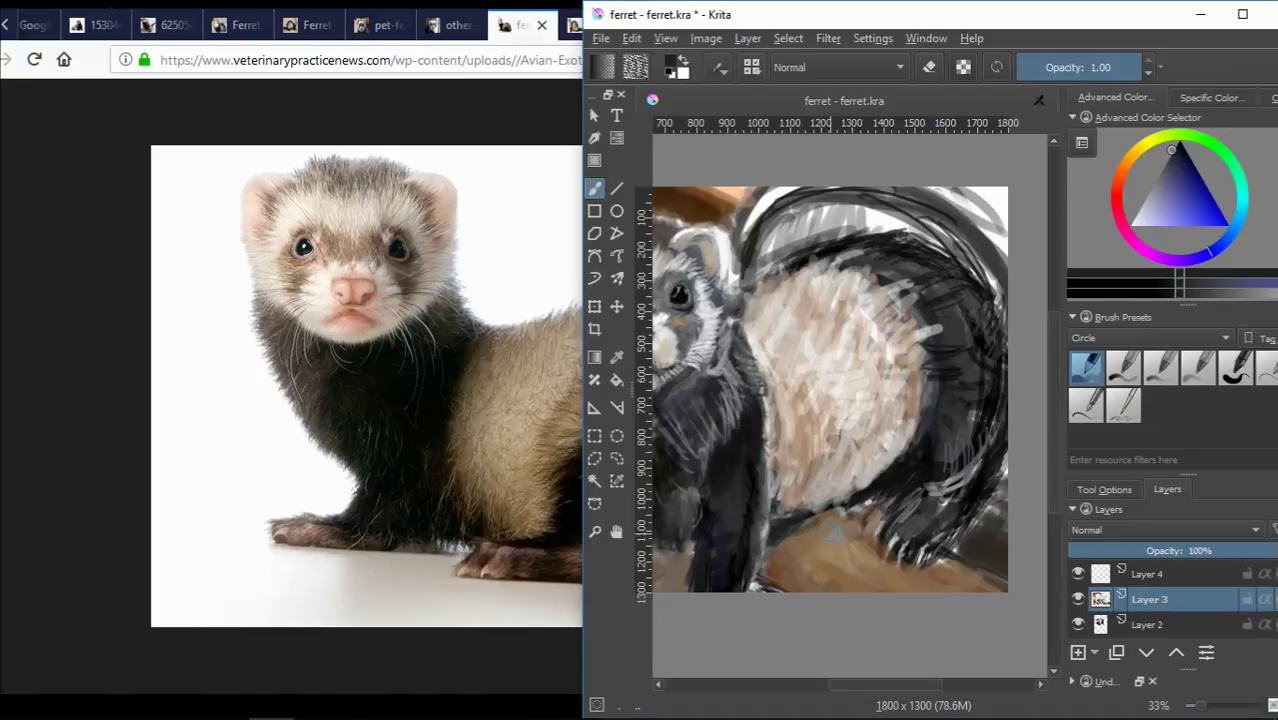
left_click(938, 401, "ctrl")
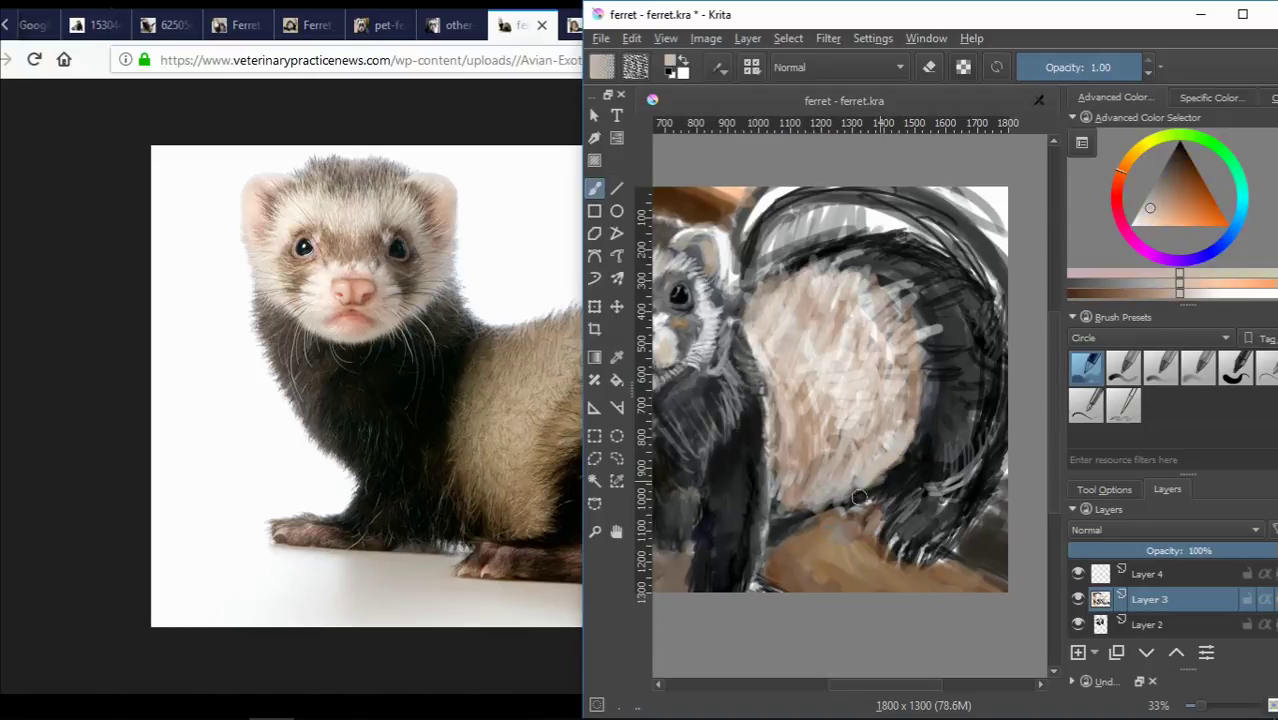
Paint light blue background strokes above the ferret's back.
left_click_drag(852, 326, 882, 388)
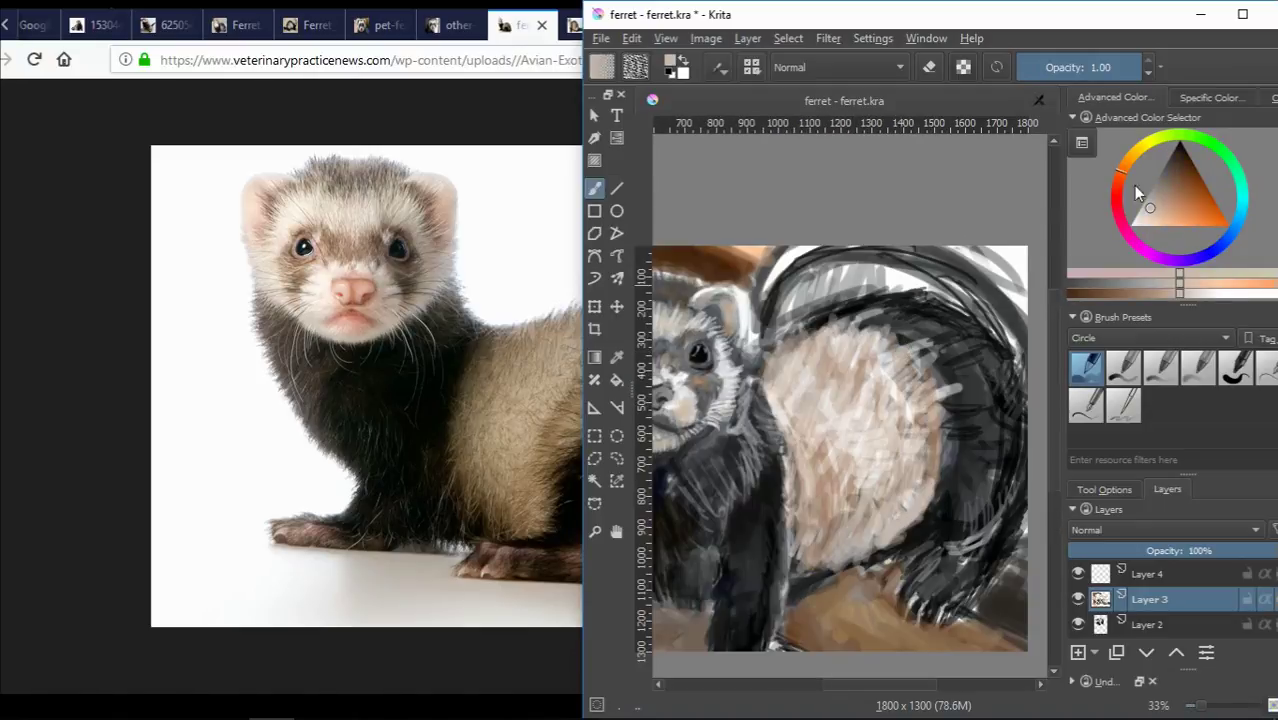
left_click(1228, 255)
mouse_move(800, 255)
left_mouse_down()
mouse_move(760, 318)
mouse_move(840, 250)
left_mouse_up()
Cover the grey-white area above the back with light blue and lavender strokes.
mouse_move(950, 255)
left_mouse_down()
mouse_move(1013, 342)
mouse_move(900, 255)
mouse_move(1012, 335)
mouse_move(913, 316)
left_mouse_up()
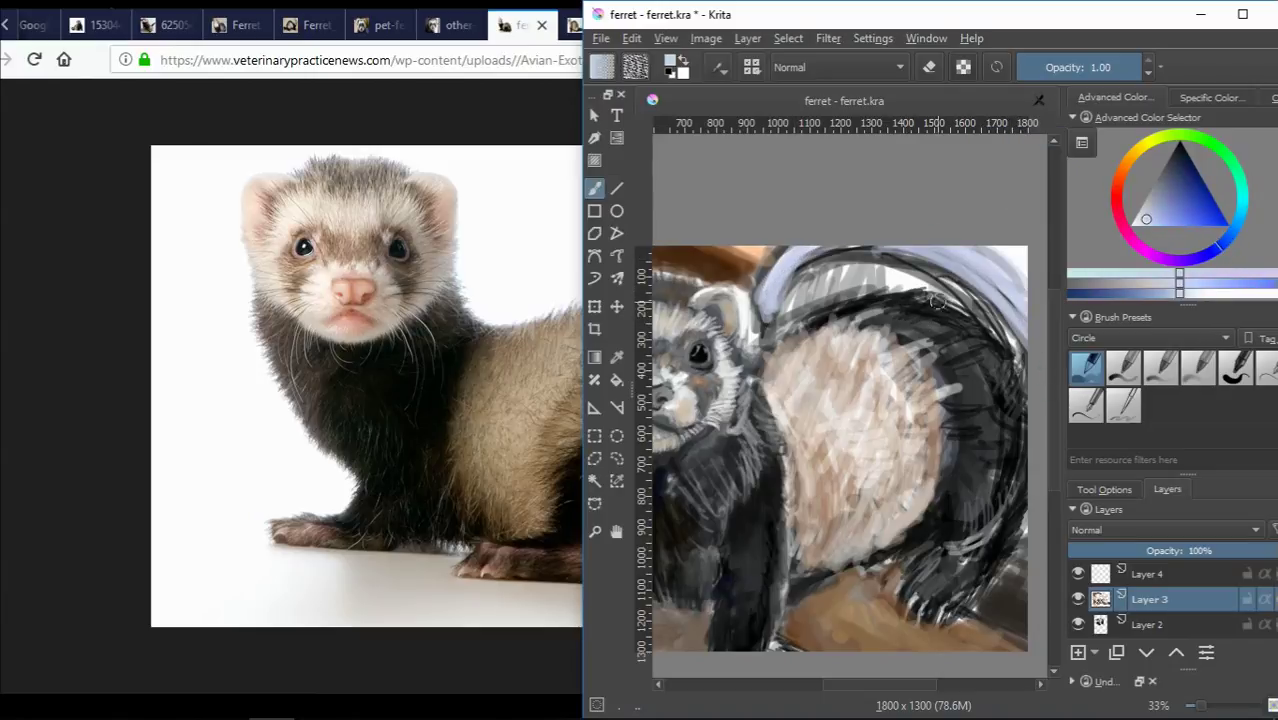
mouse_move(806, 300)
left_mouse_down()
mouse_move(880, 285)
mouse_move(861, 291)
left_mouse_up()
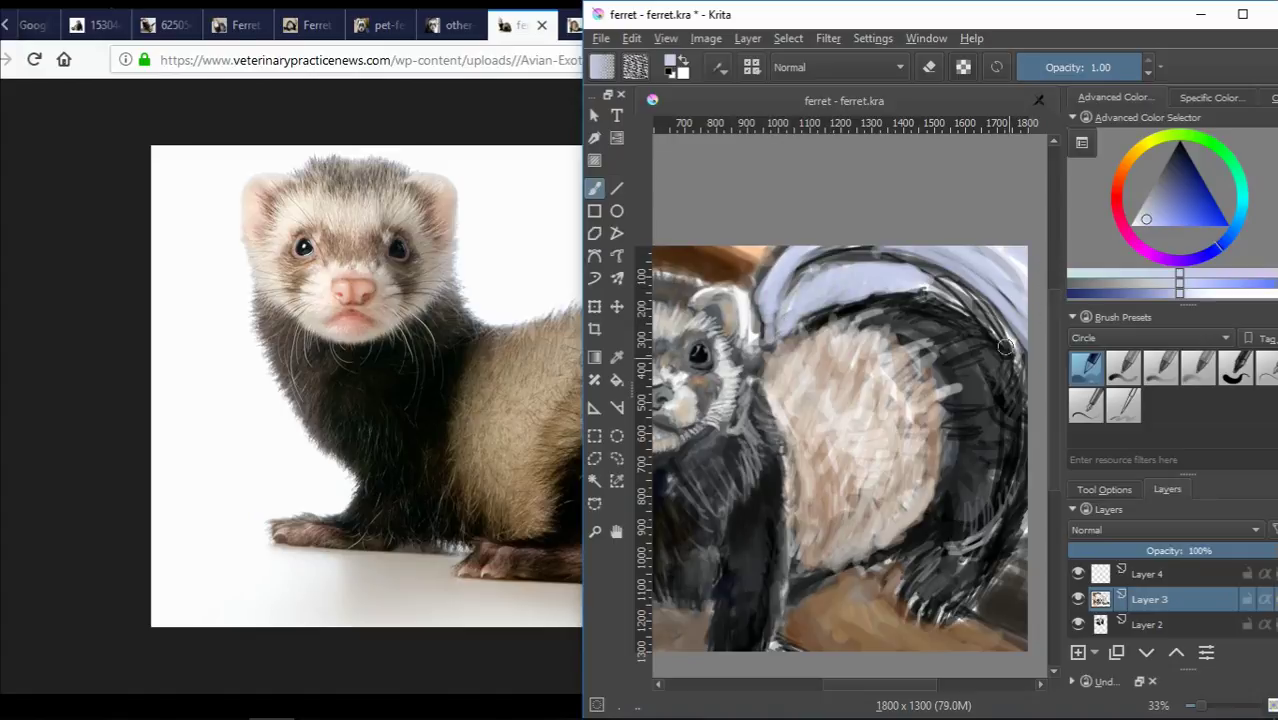
left_click_drag(1005, 345, 982, 310)
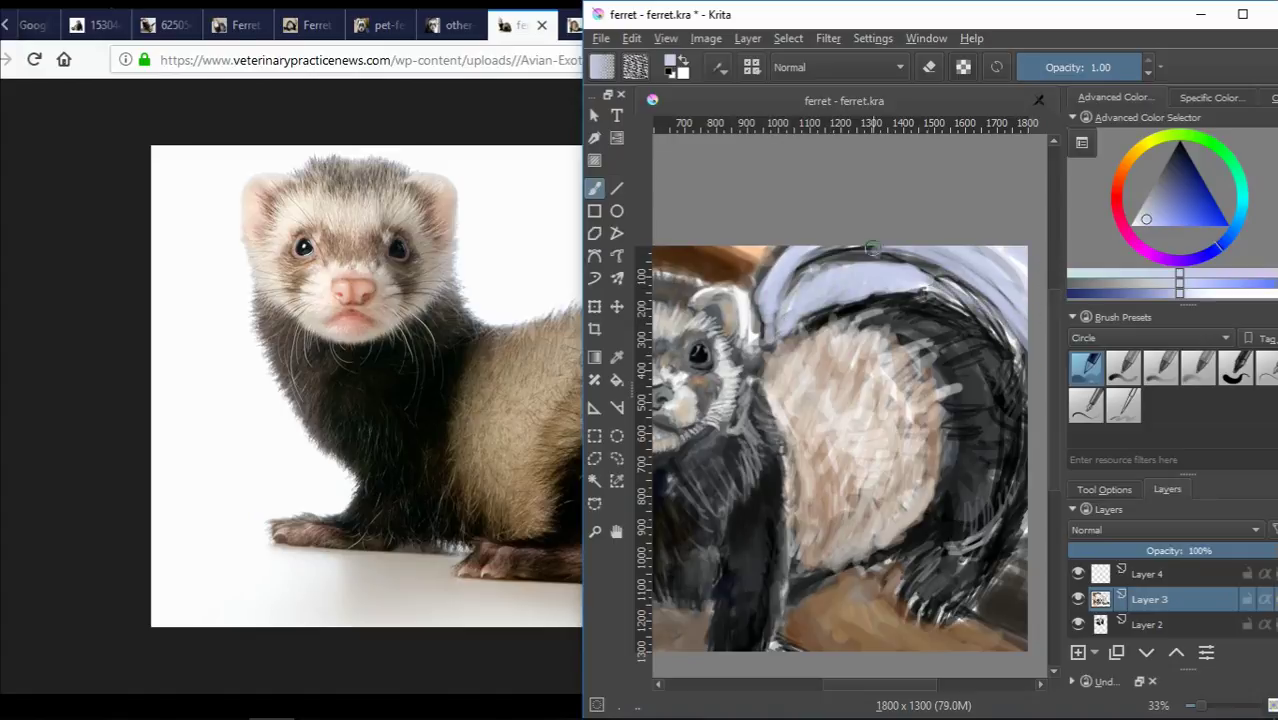
left_click(968, 285, "ctrl")
mouse_move(930, 268)
left_mouse_down()
mouse_move(800, 262)
mouse_move(1010, 340)
left_mouse_up()
left_click(968, 285, "ctrl")
Paint stronger blue-lavender along the back's top-right edge and the top-right background.
left_click(956, 266, "ctrl")
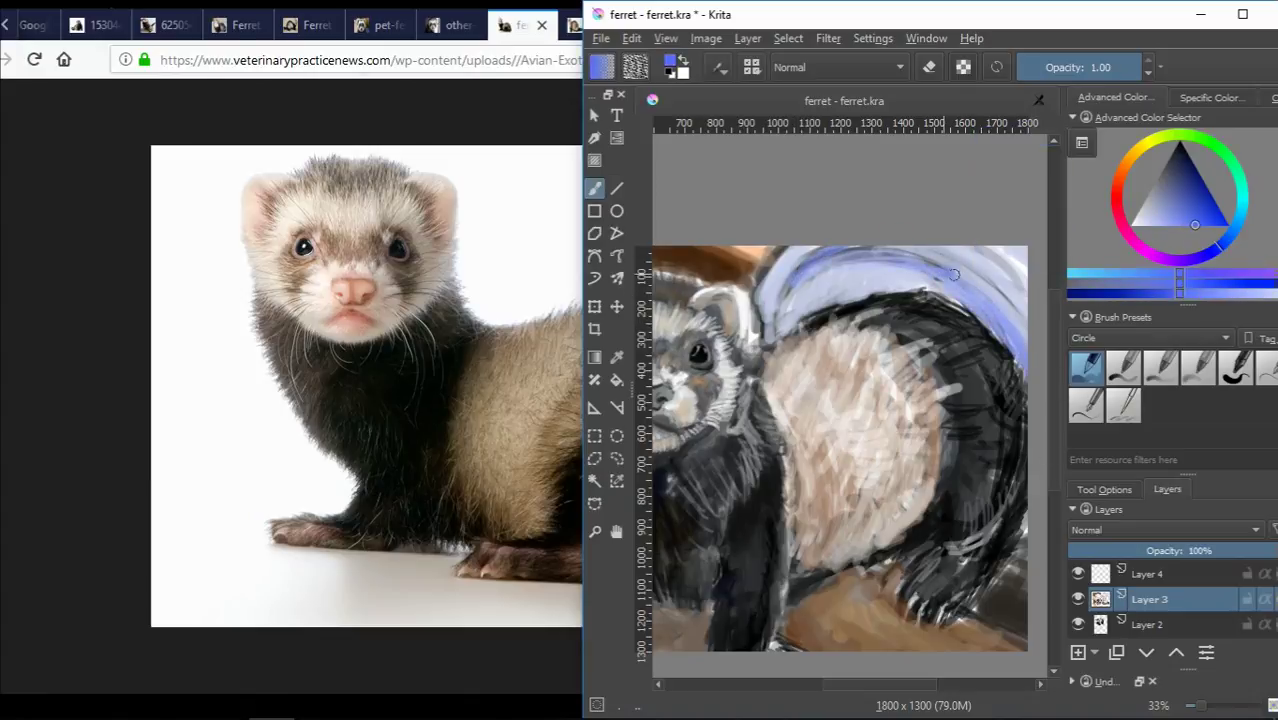
left_click_drag(954, 274, 1028, 378)
mouse_move(992, 244)
left_mouse_down()
mouse_move(1015, 300)
mouse_move(981, 282)
left_mouse_up()
mouse_move(845, 300)
left_mouse_down()
mouse_move(880, 268)
mouse_move(773, 310)
left_mouse_up()
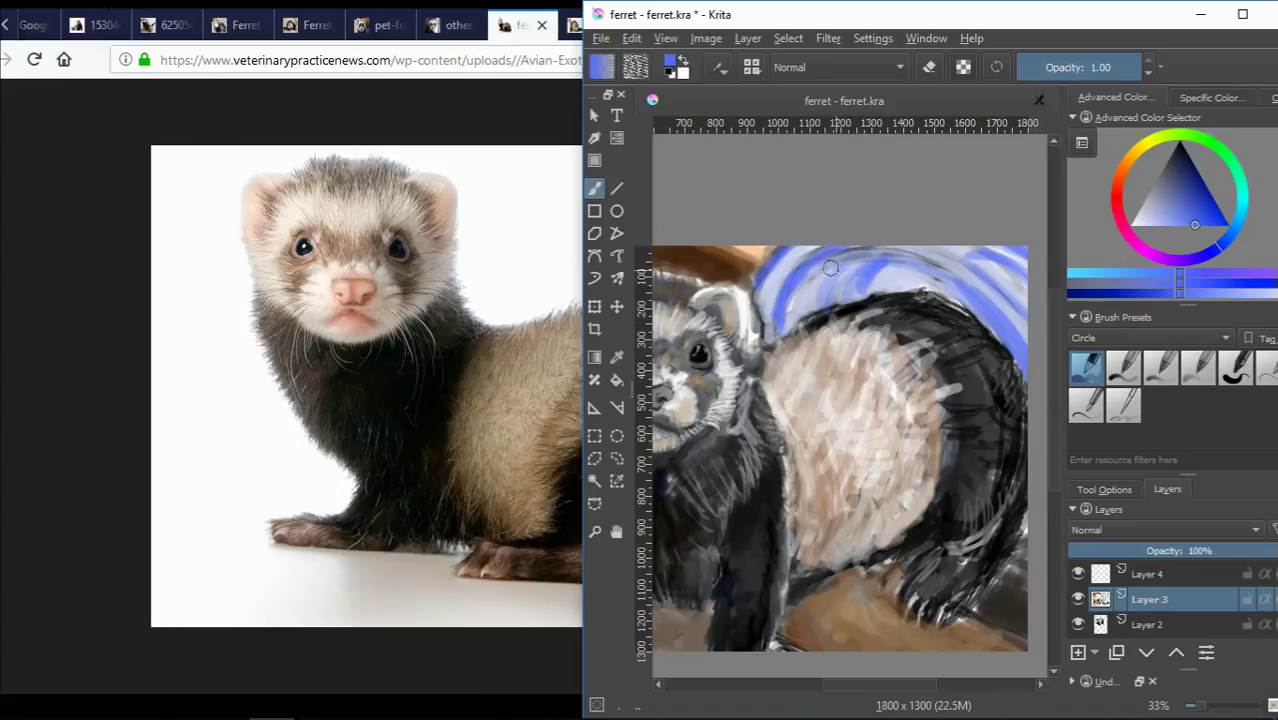
left_click_drag(943, 327, 1015, 300)
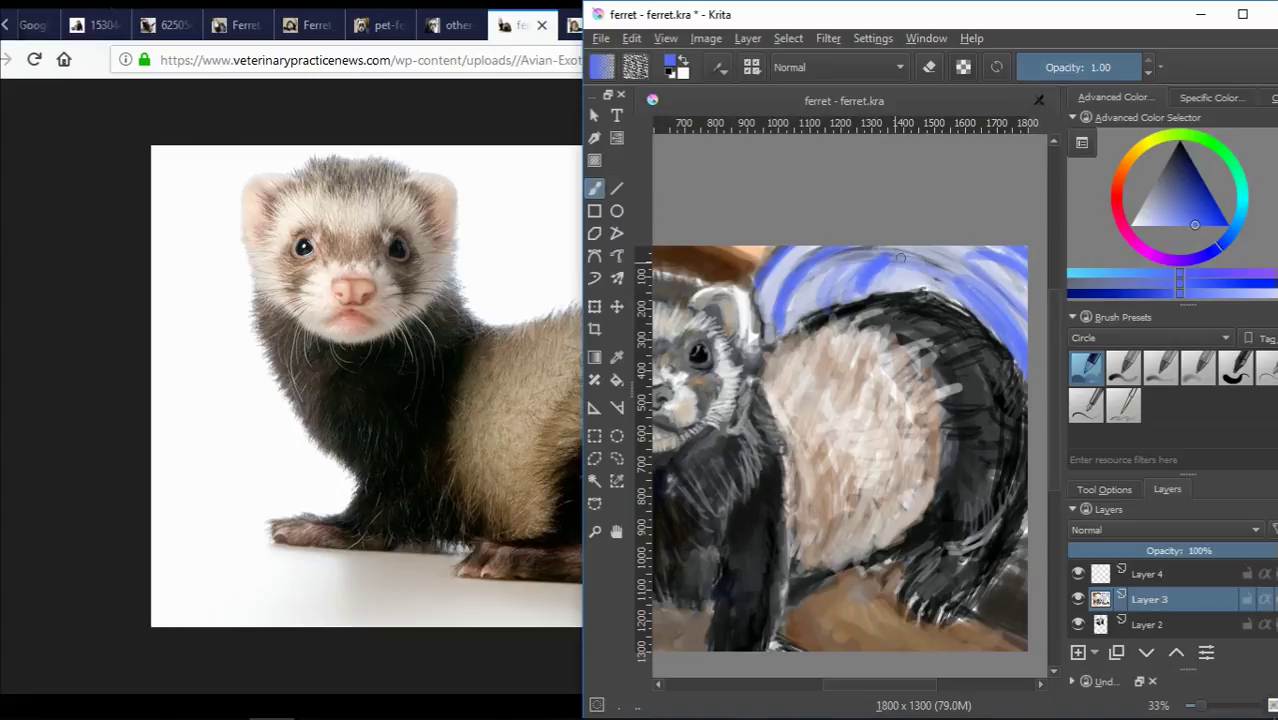
Add deeper blue background strokes and dark strokes on the upper-right back.
left_click_drag(900, 258, 945, 290)
mouse_move(840, 270)
left_mouse_down()
mouse_move(830, 300)
mouse_move(793, 253)
left_mouse_up()
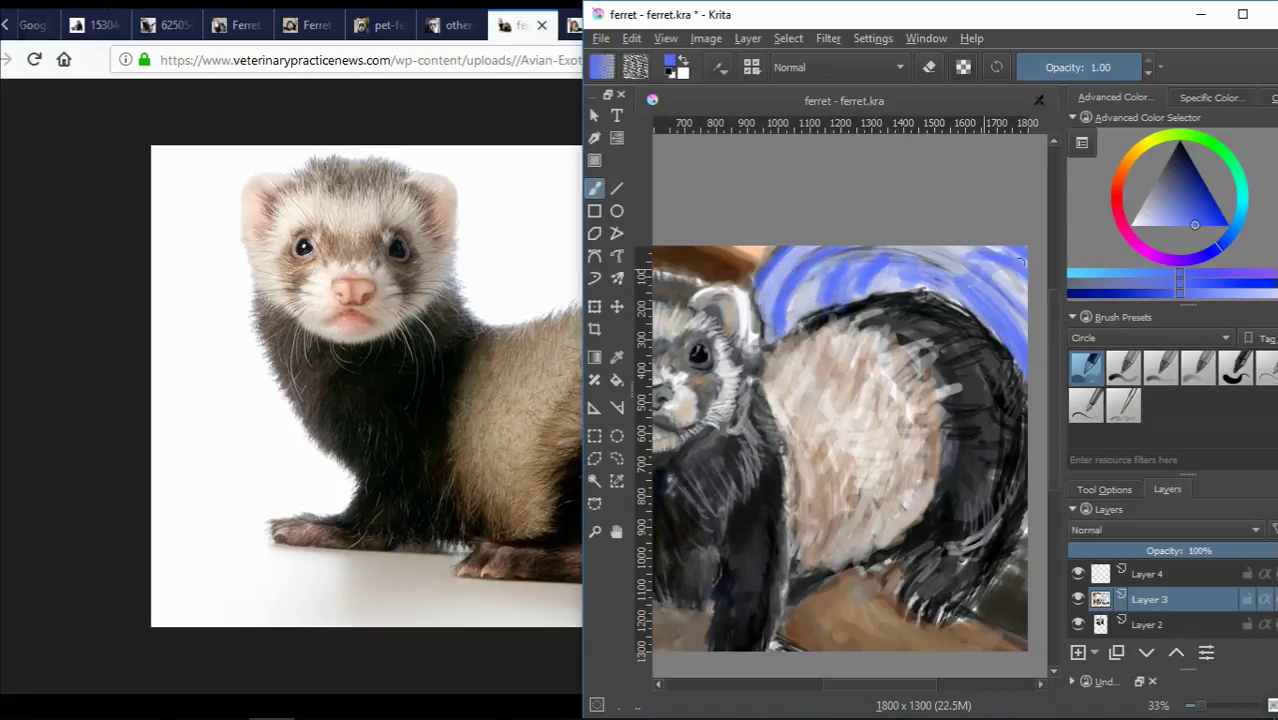
left_click_drag(1021, 262, 1005, 305)
left_click_drag(945, 250, 1018, 322)
left_click_drag(1030, 265, 995, 315)
Alternate greyish blue and dark strokes over the back edge, then choose a darker saturated blue.
left_click(988, 291, "ctrl")
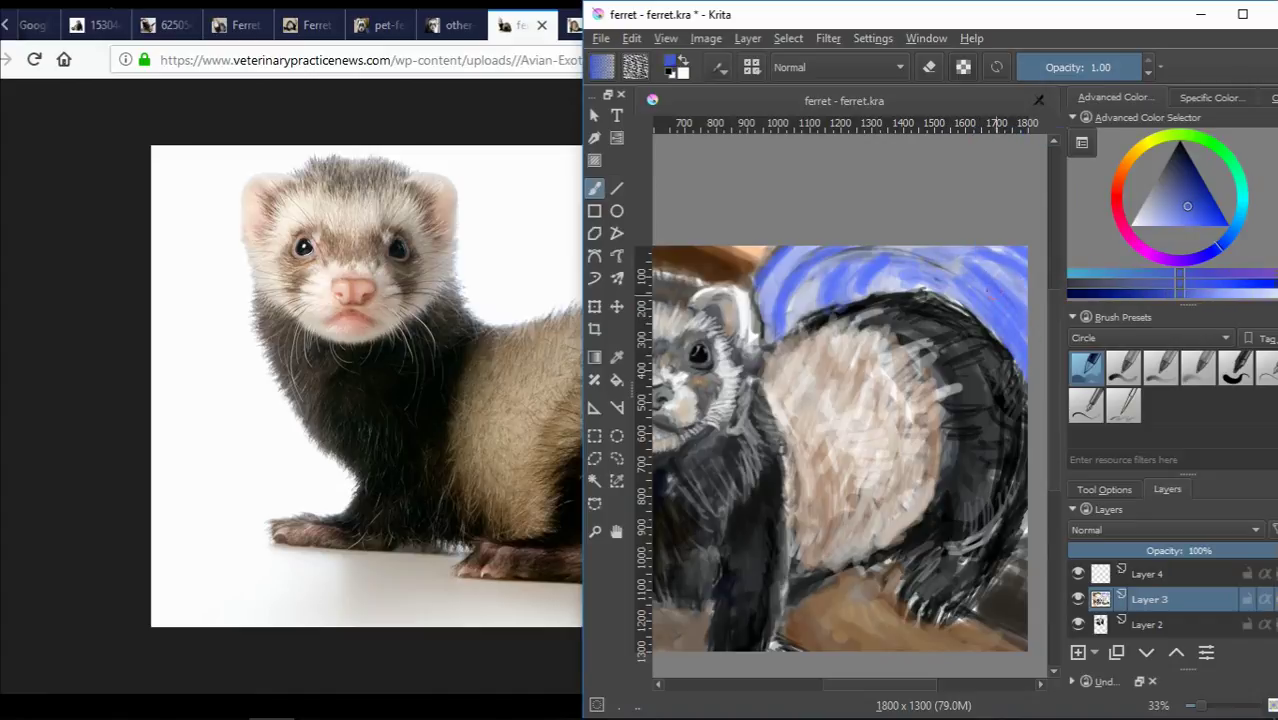
left_click(990, 300, "ctrl")
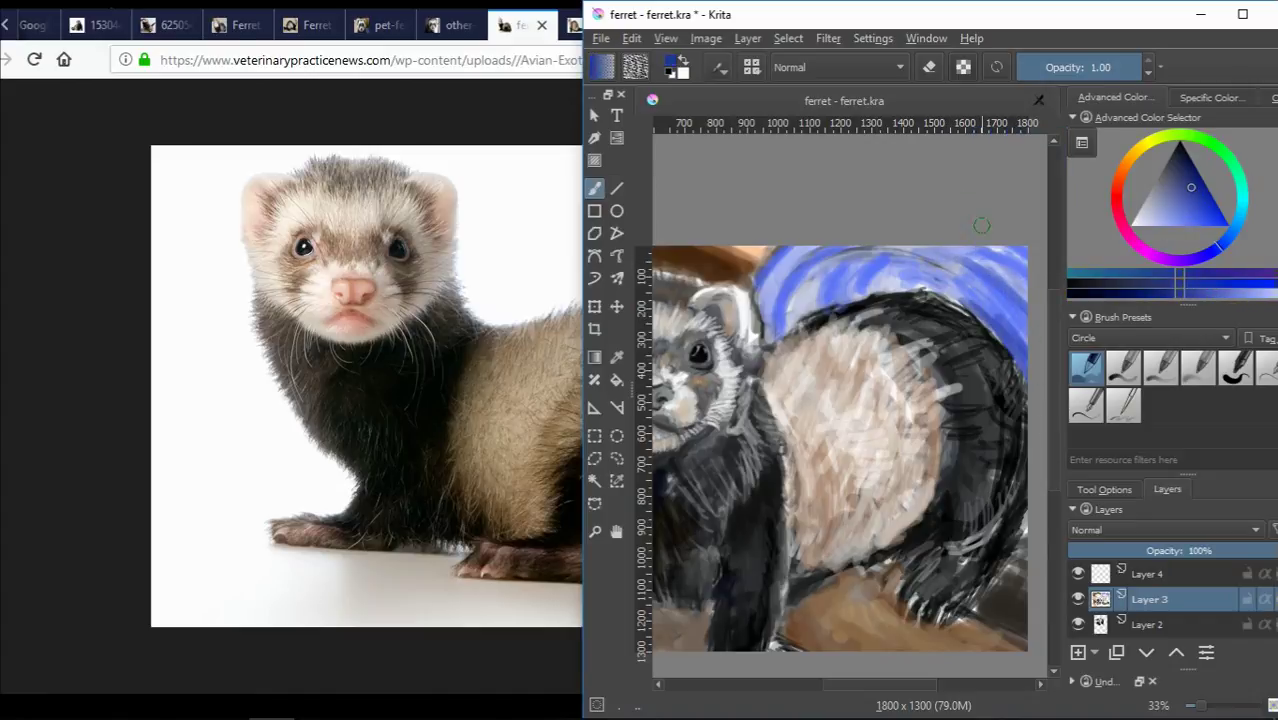
mouse_move(862, 264)
left_mouse_down()
mouse_move(824, 306)
mouse_move(794, 314)
mouse_move(806, 290)
left_mouse_up()
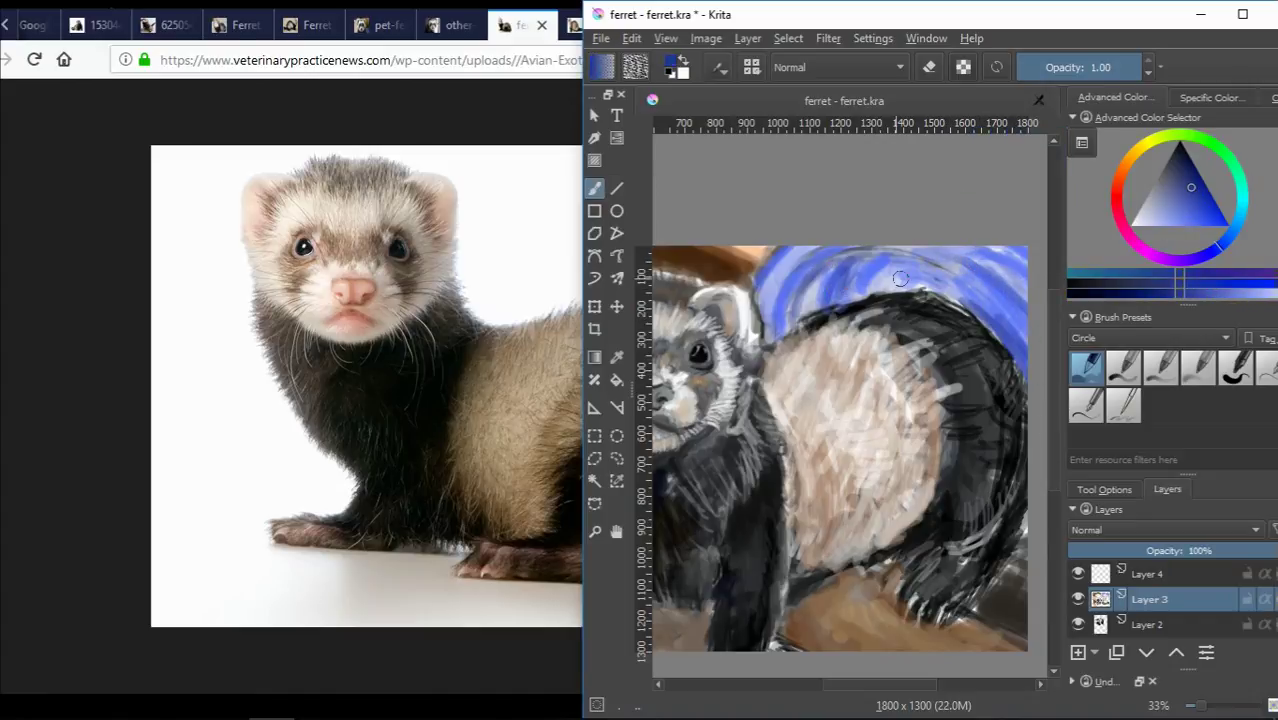
left_click_drag(1015, 380, 1005, 344)
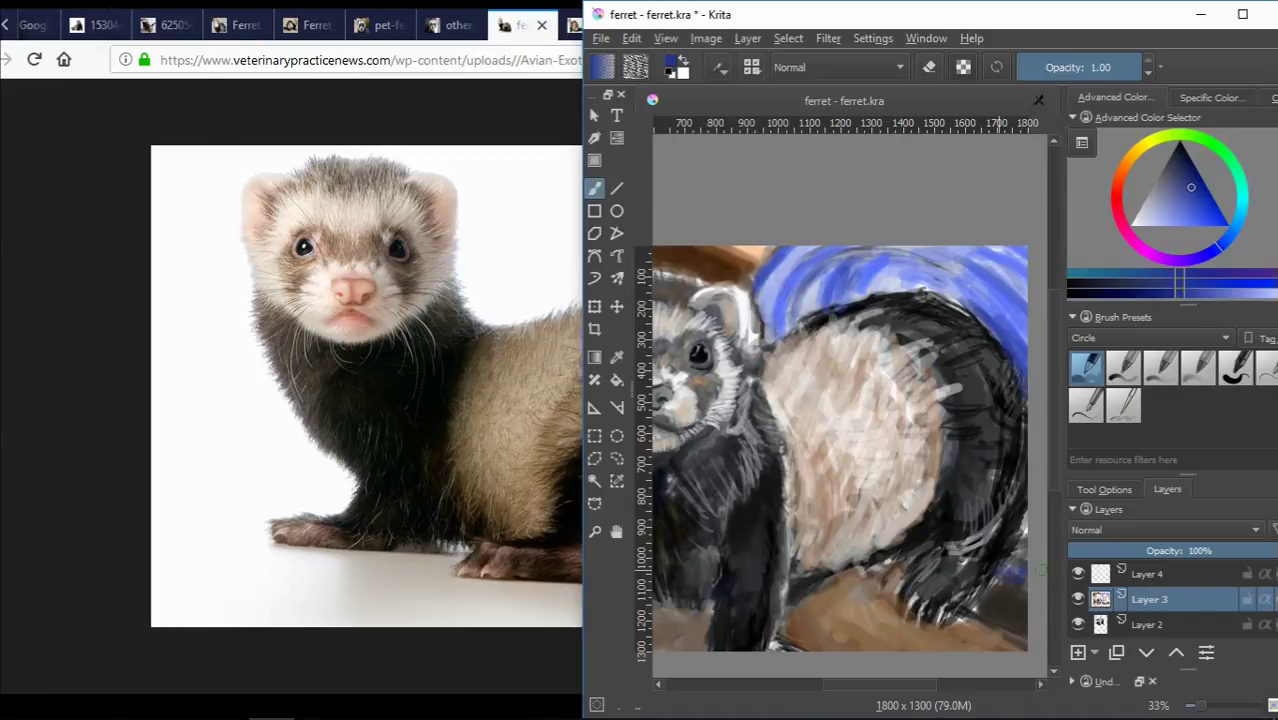
left_click(990, 290, "ctrl")
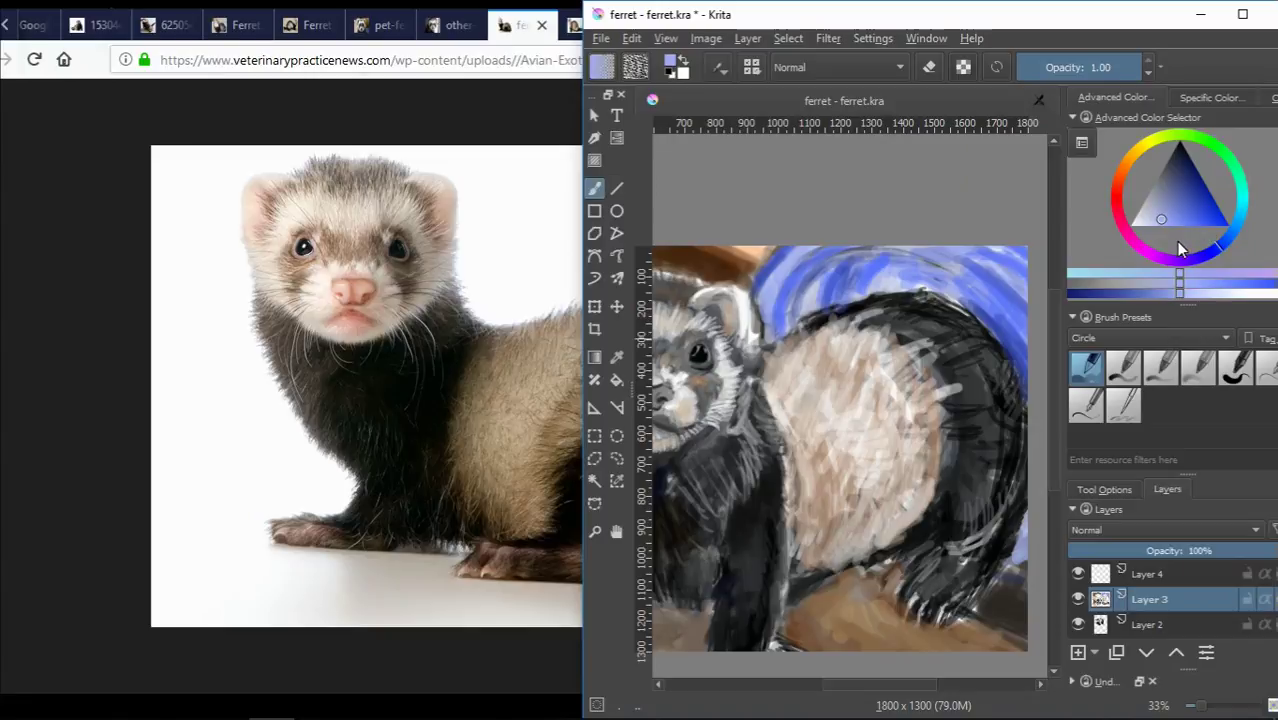
left_click(1025, 548, "ctrl")
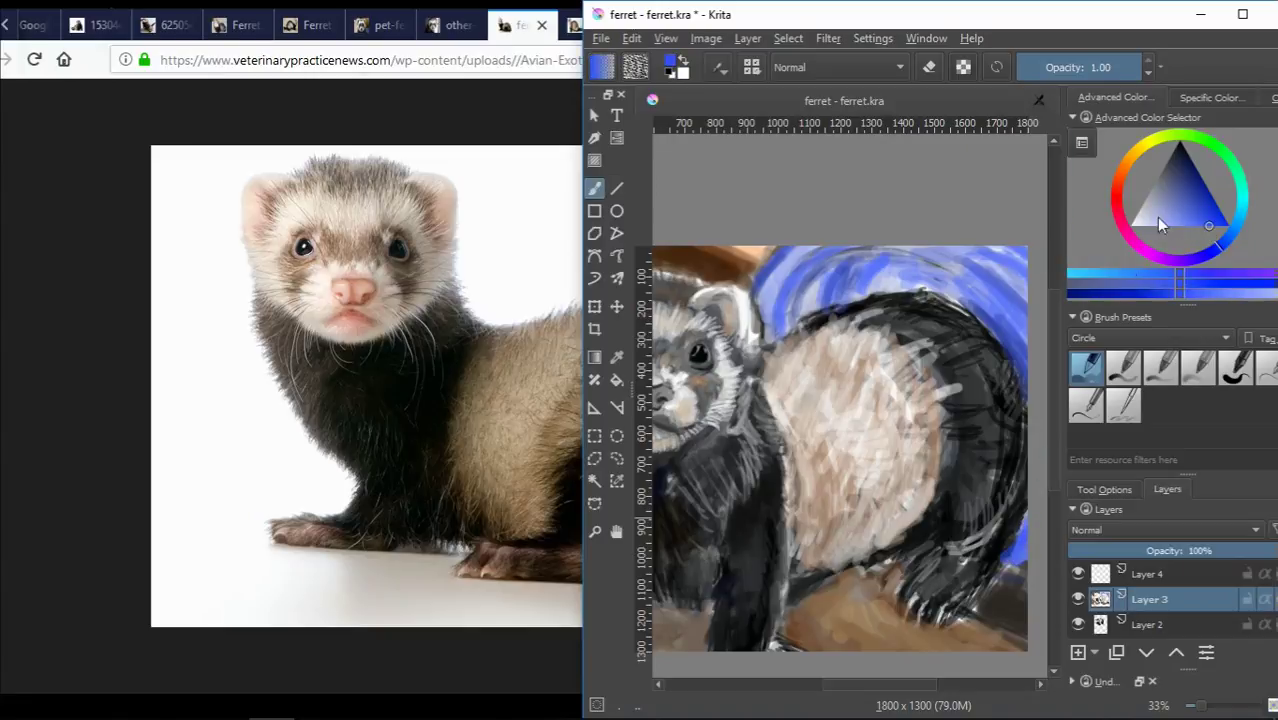
left_click(1015, 265, "ctrl")
Paint a dark-blue stroke across the background above the back.
scroll(840, 400, "down", 3)
scroll(840, 400, "up", 2)
scroll(840, 400, "up", 1)
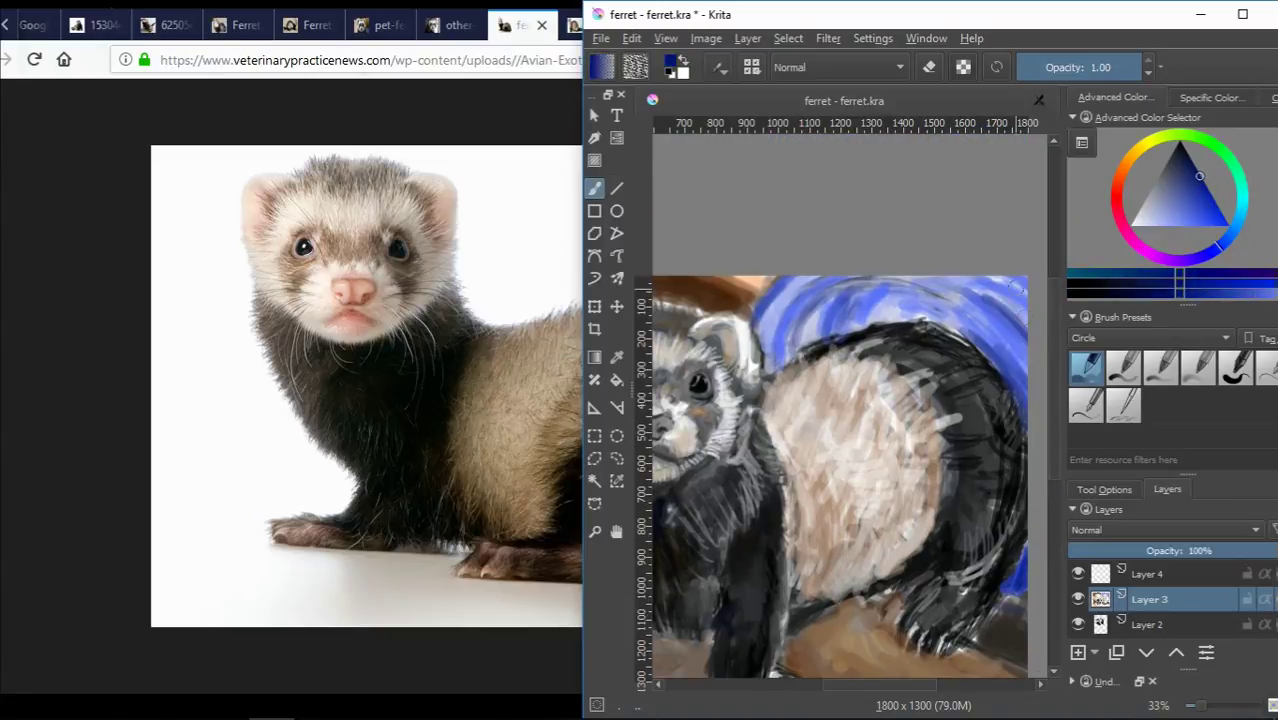
mouse_move(862, 289)
left_mouse_down()
mouse_move(819, 331)
mouse_move(832, 307)
left_mouse_up()
Add near-white highlight strokes on the blue background, then resample dark blues.
left_click(990, 278, "ctrl")
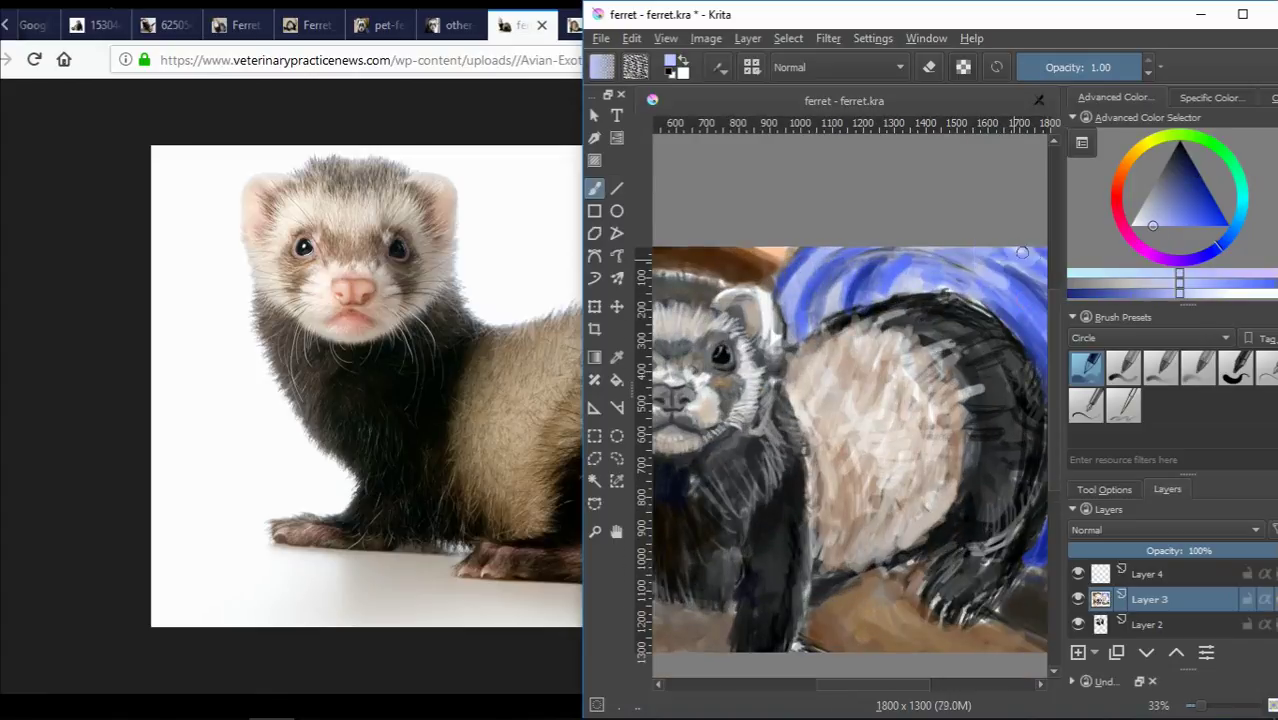
scroll(862, 688, "right", 2)
left_click(800, 400, "ctrl")
left_click(800, 400, "ctrl")
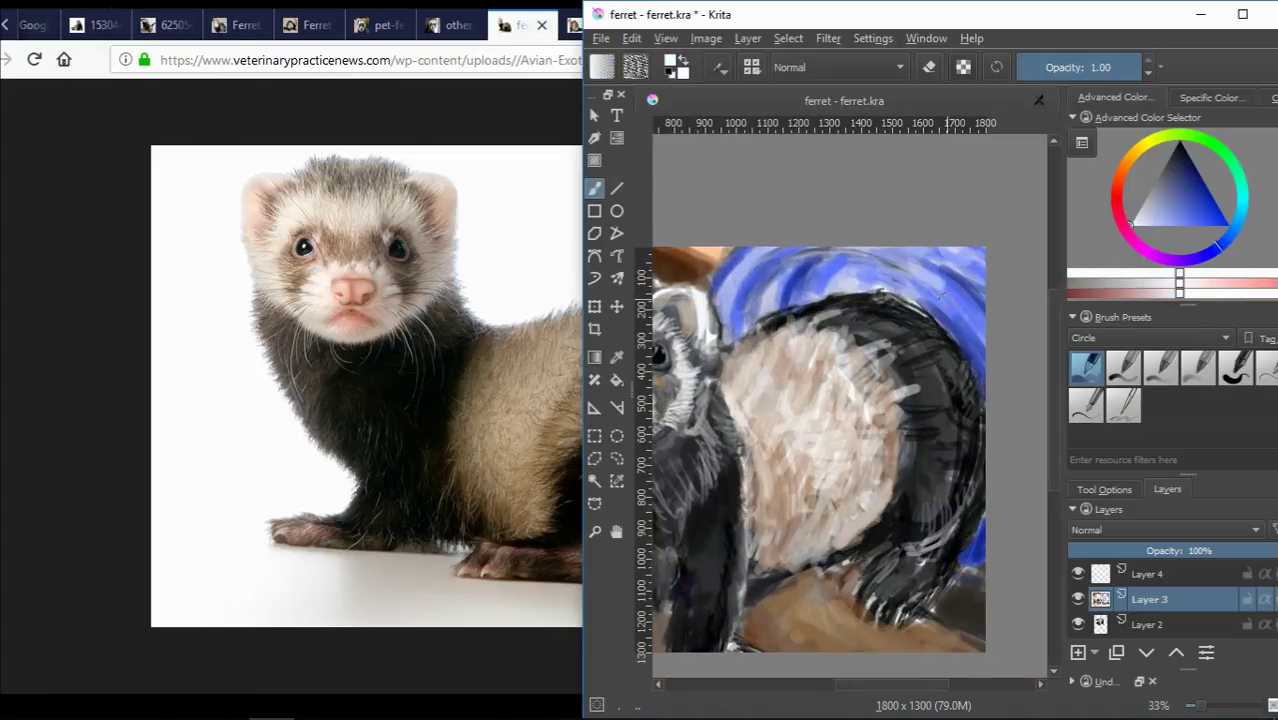
left_click_drag(941, 292, 966, 316)
left_click_drag(764, 314, 782, 298)
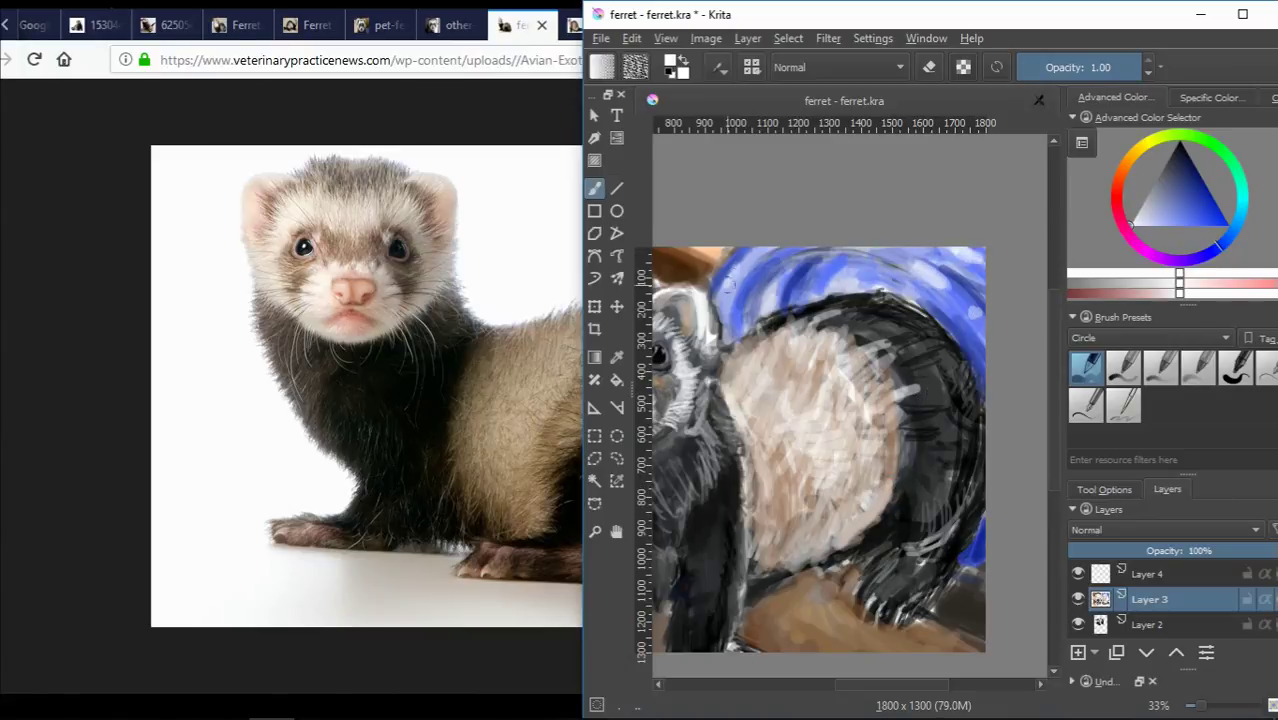
mouse_move(745, 262)
left_mouse_down()
mouse_move(728, 292)
mouse_move(720, 262)
left_mouse_up()
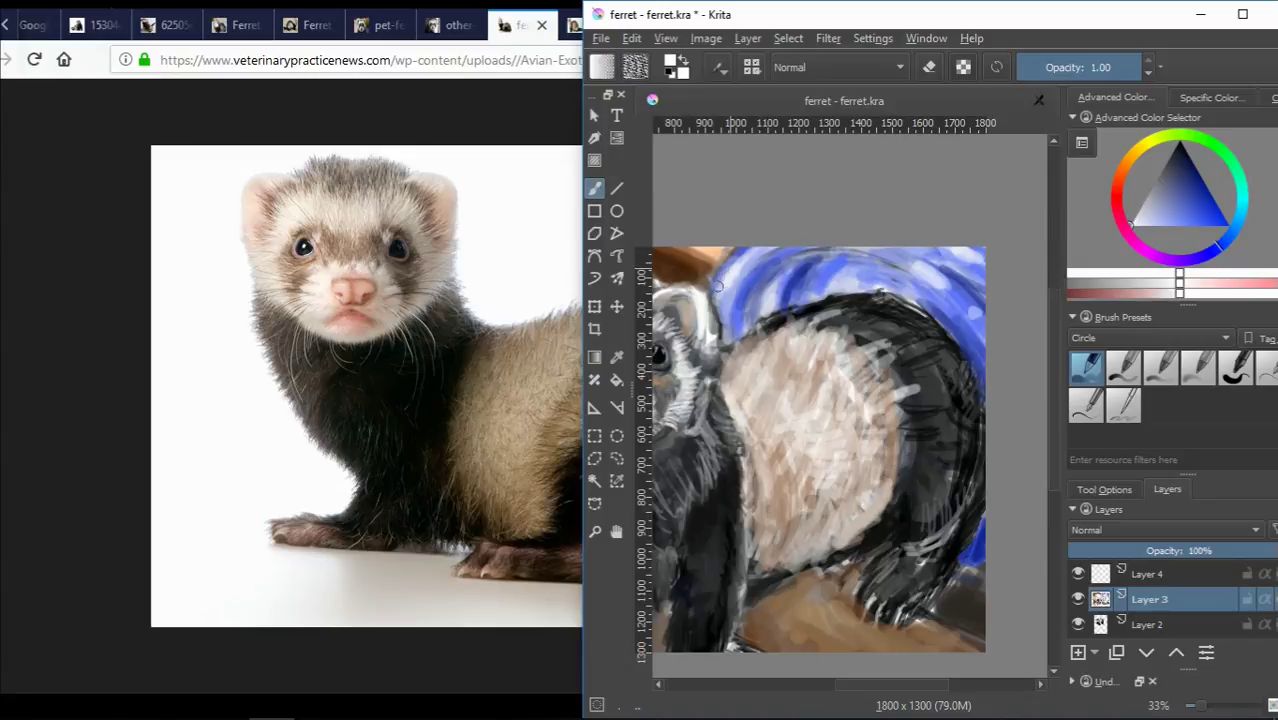
left_click(930, 345, "ctrl")
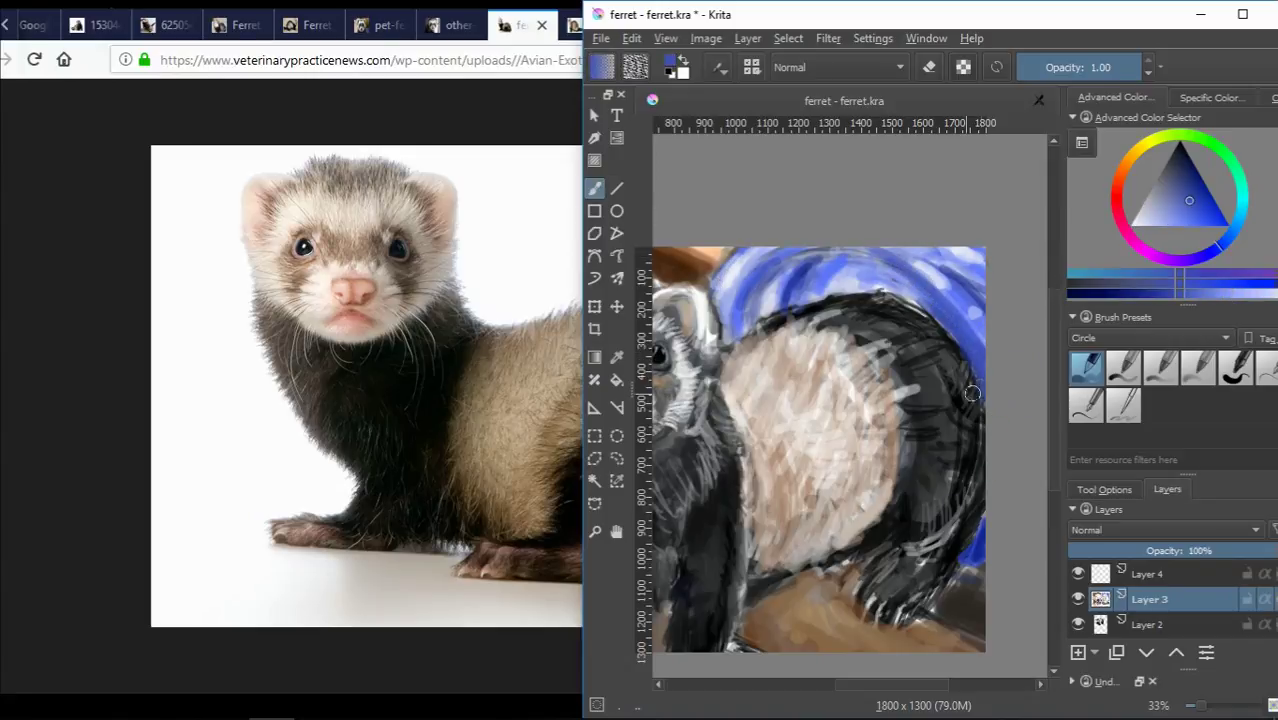
left_click(979, 312, "ctrl")
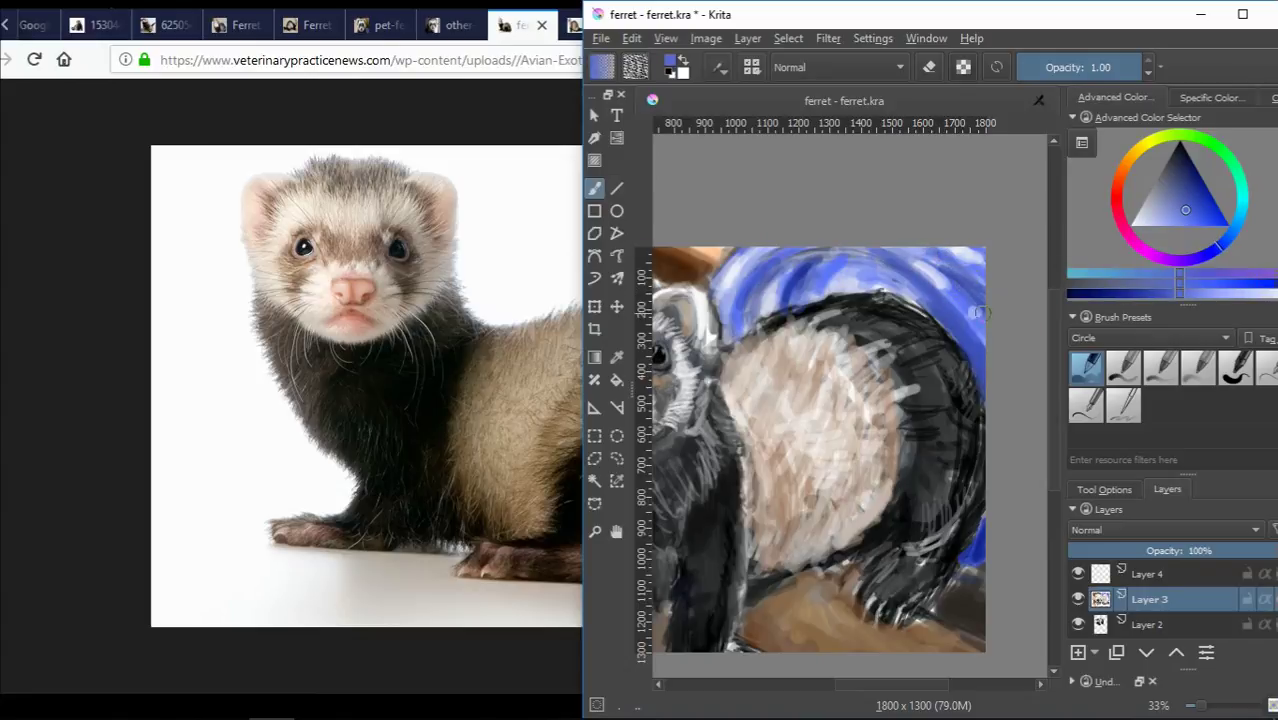
Fine-tune a darker blue painting colour and zoom out and back in to check.
left_click(948, 289, "ctrl")
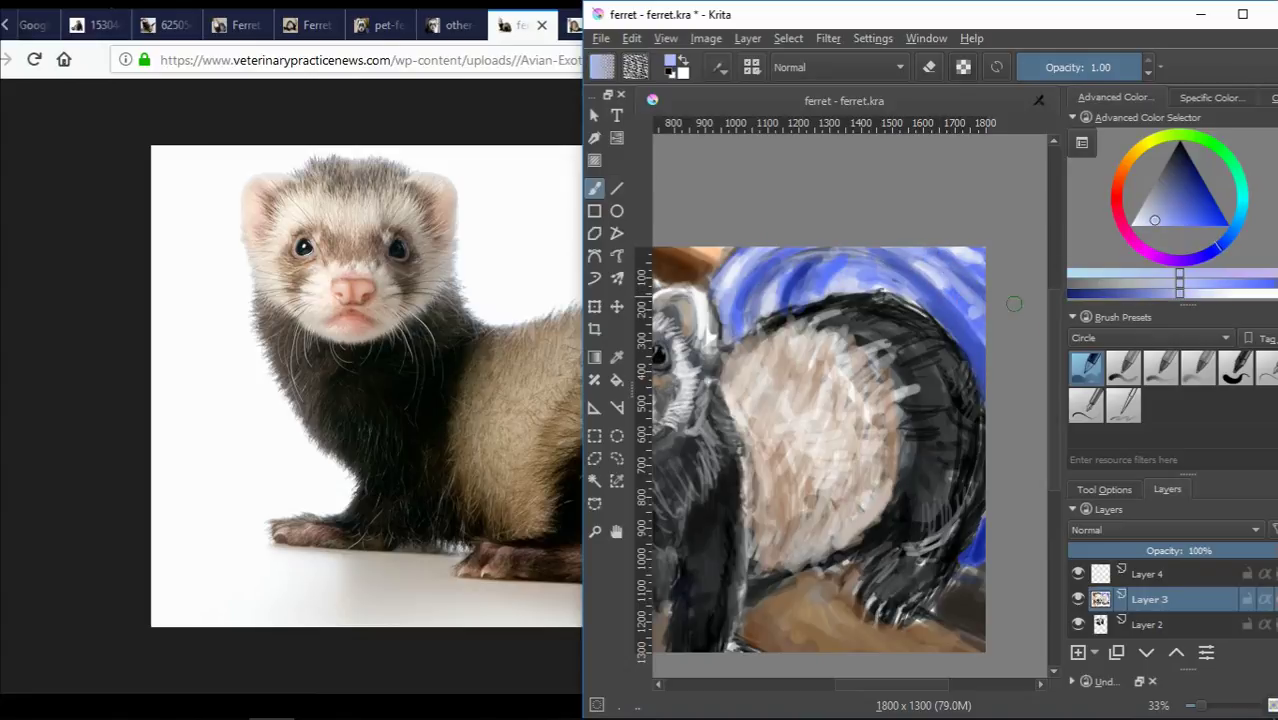
left_click(986, 282, "ctrl")
left_click(950, 295, "ctrl")
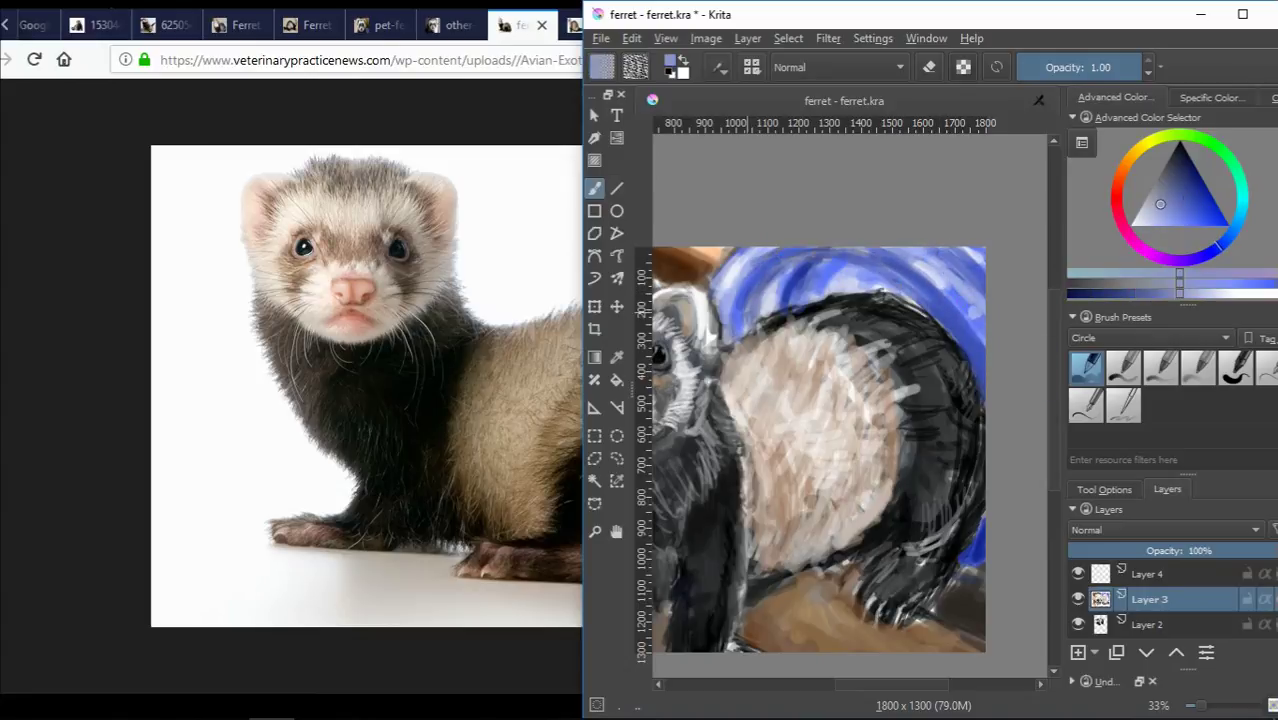
left_click(990, 332, "ctrl")
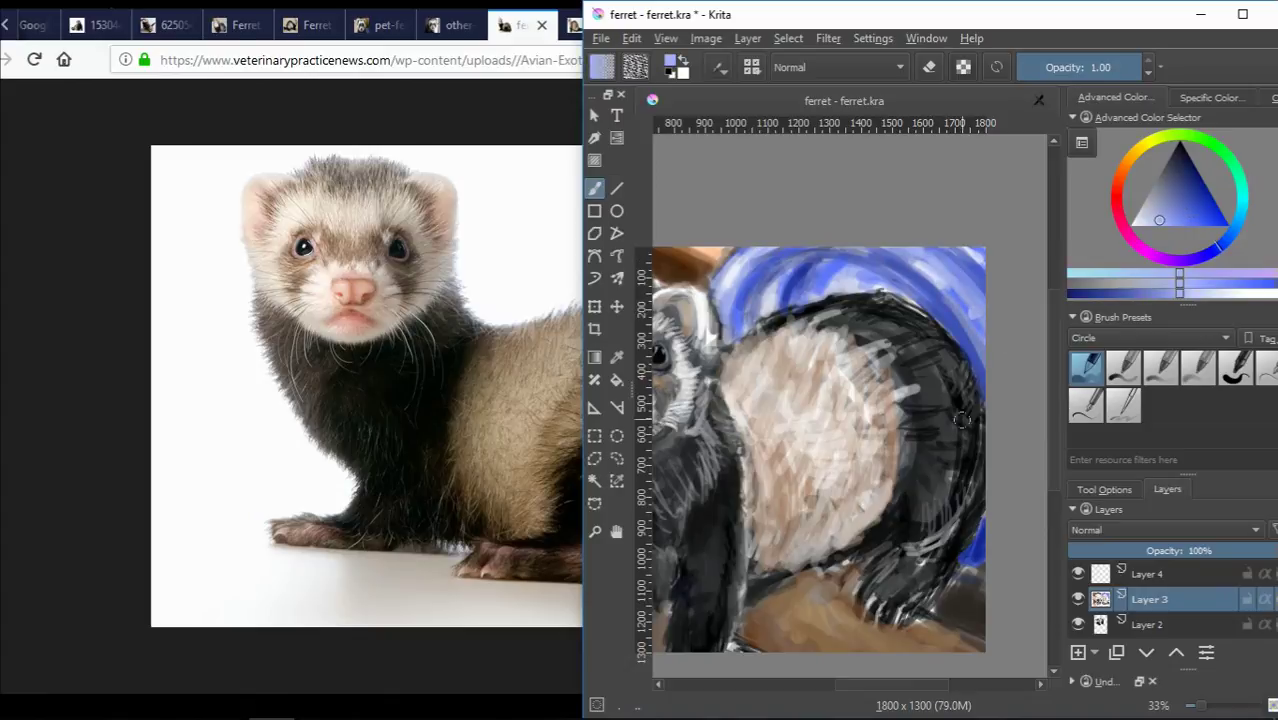
key("minus")
key("minus")
key("plus")
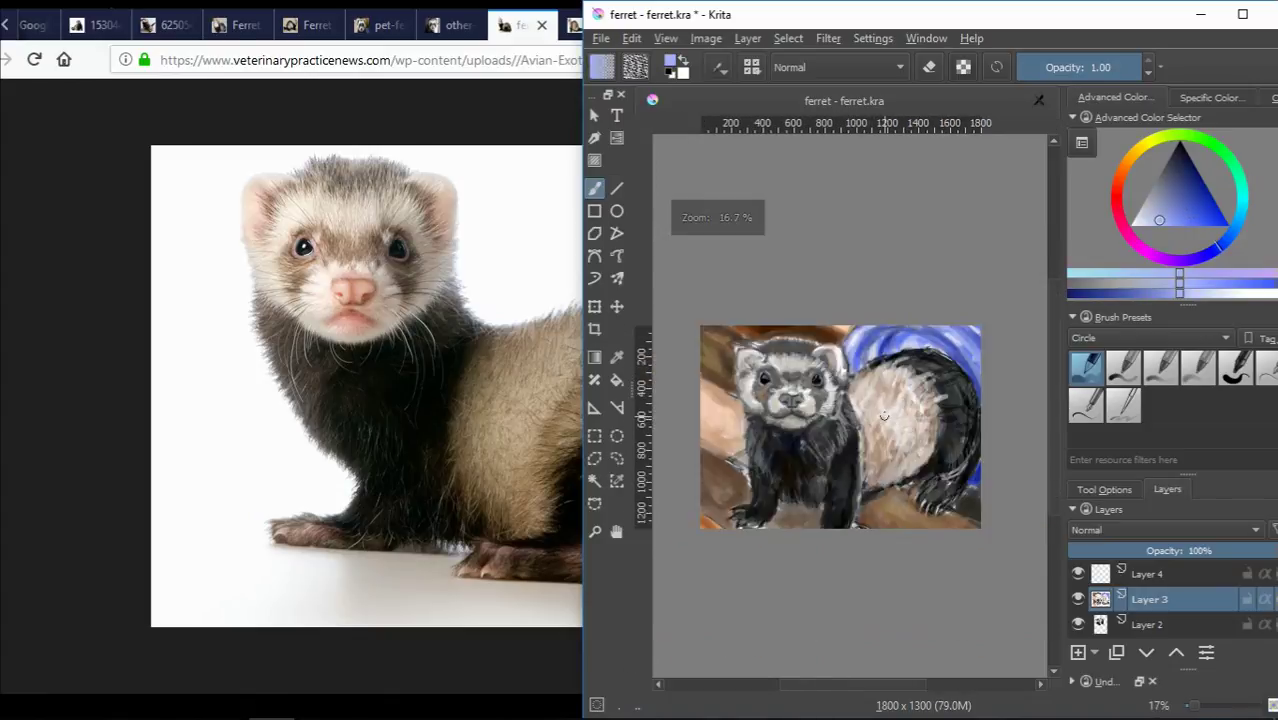
key("plus")
Sample the tan fur colour and shift the painting window left.
left_click(866, 425, "ctrl")
left_click(930, 517, "ctrl")
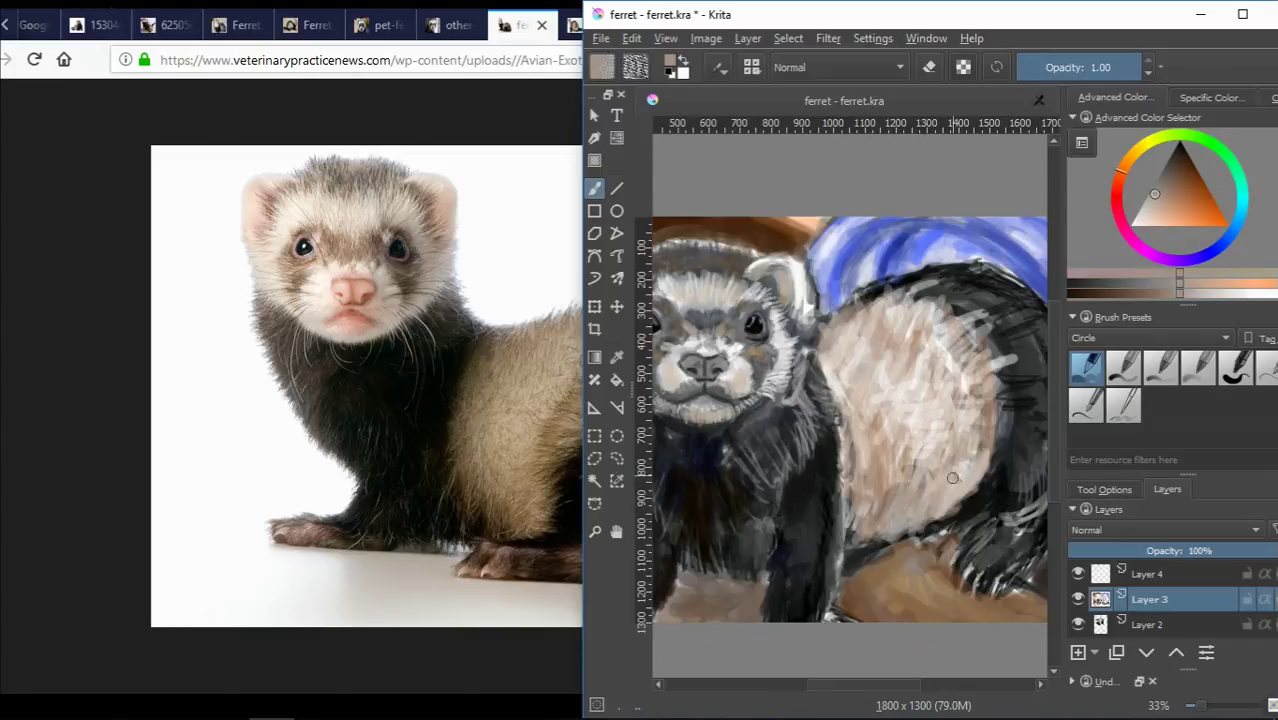
left_click(930, 516, "ctrl")
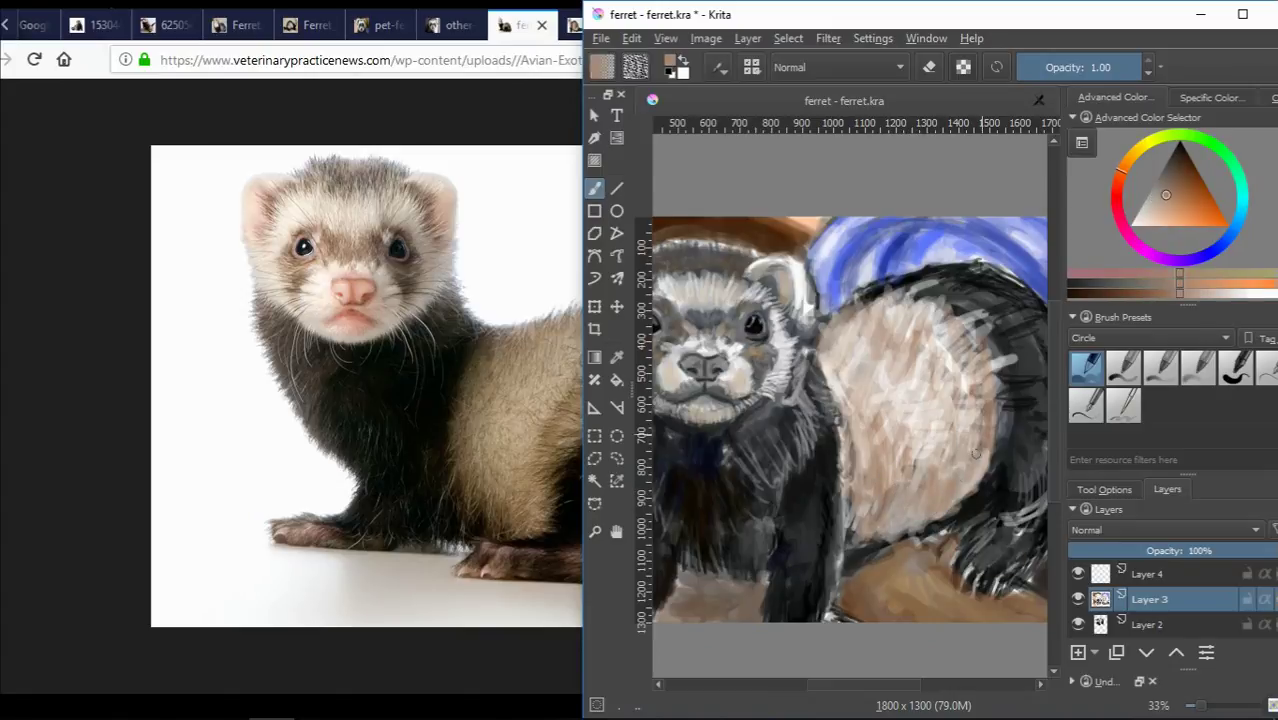
left_click_drag(880, 14, 898, 43)
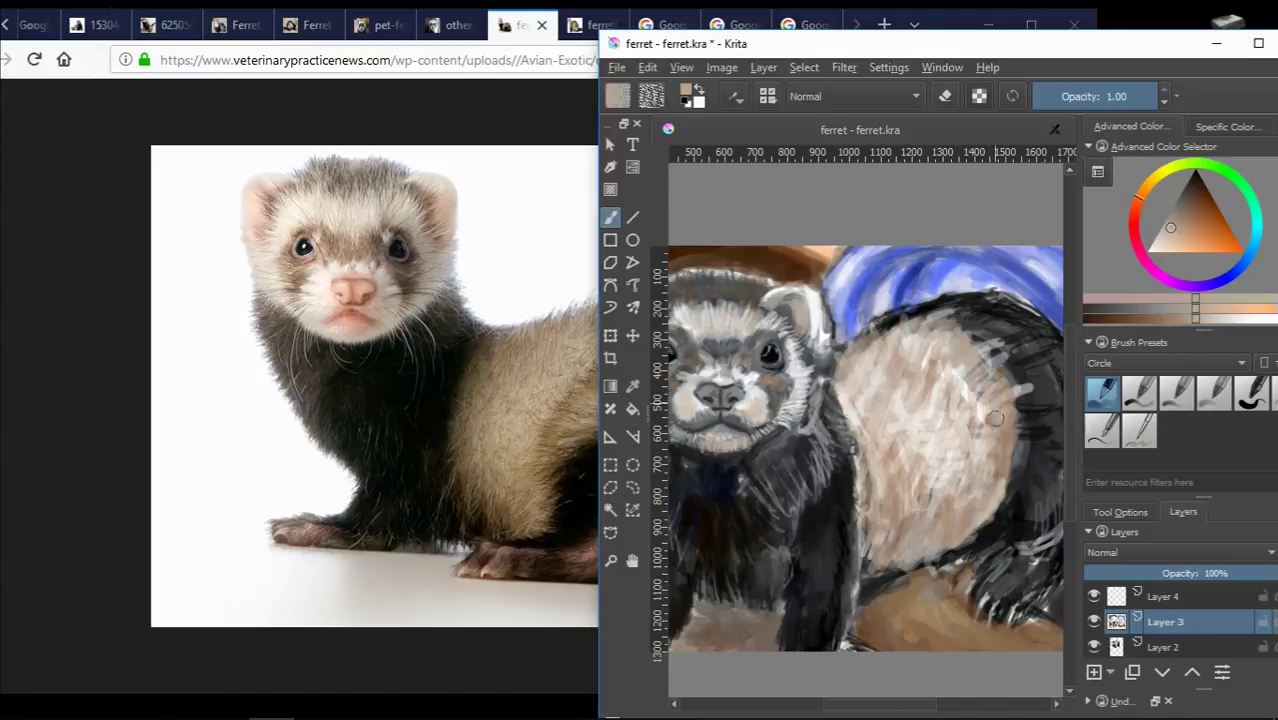
left_click_drag(900, 43, 793, 50)
Pick orange-brown and reposition the painting window to reveal the reference photo.
left_click(1036, 198)
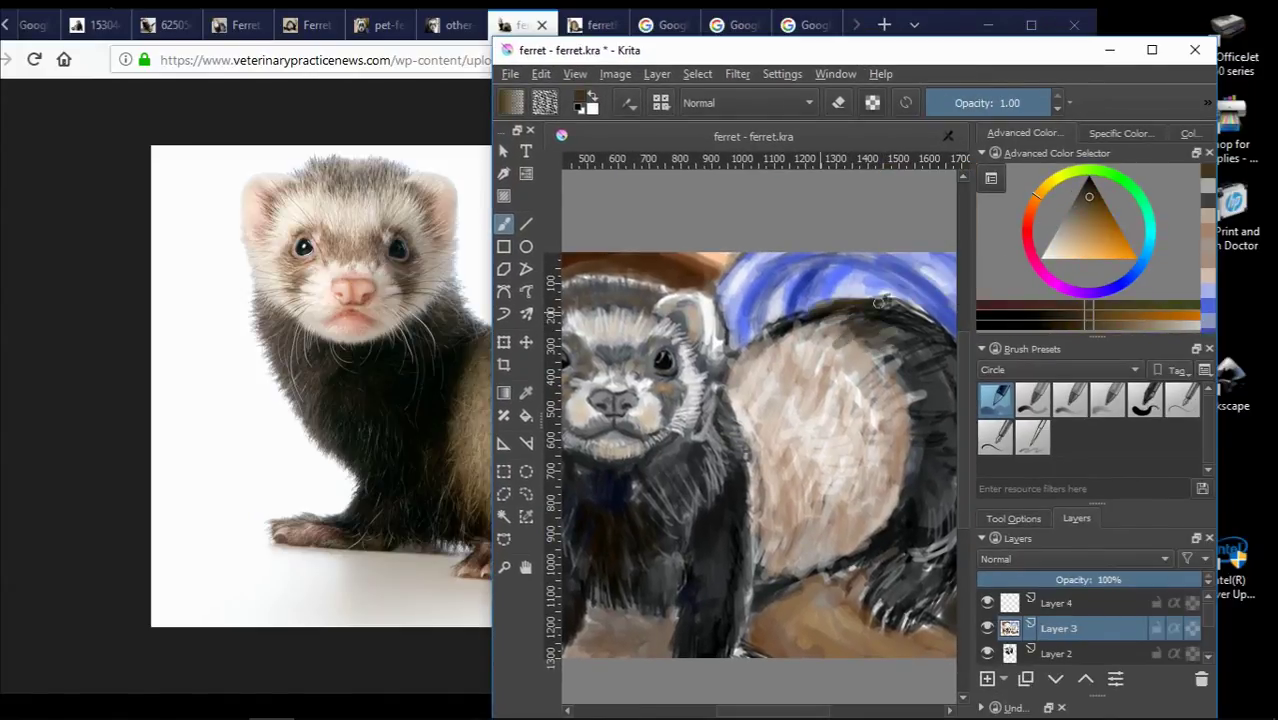
mouse_move(966, 60)
left_mouse_down()
mouse_move(1205, 83)
mouse_move(926, 67)
left_mouse_up()
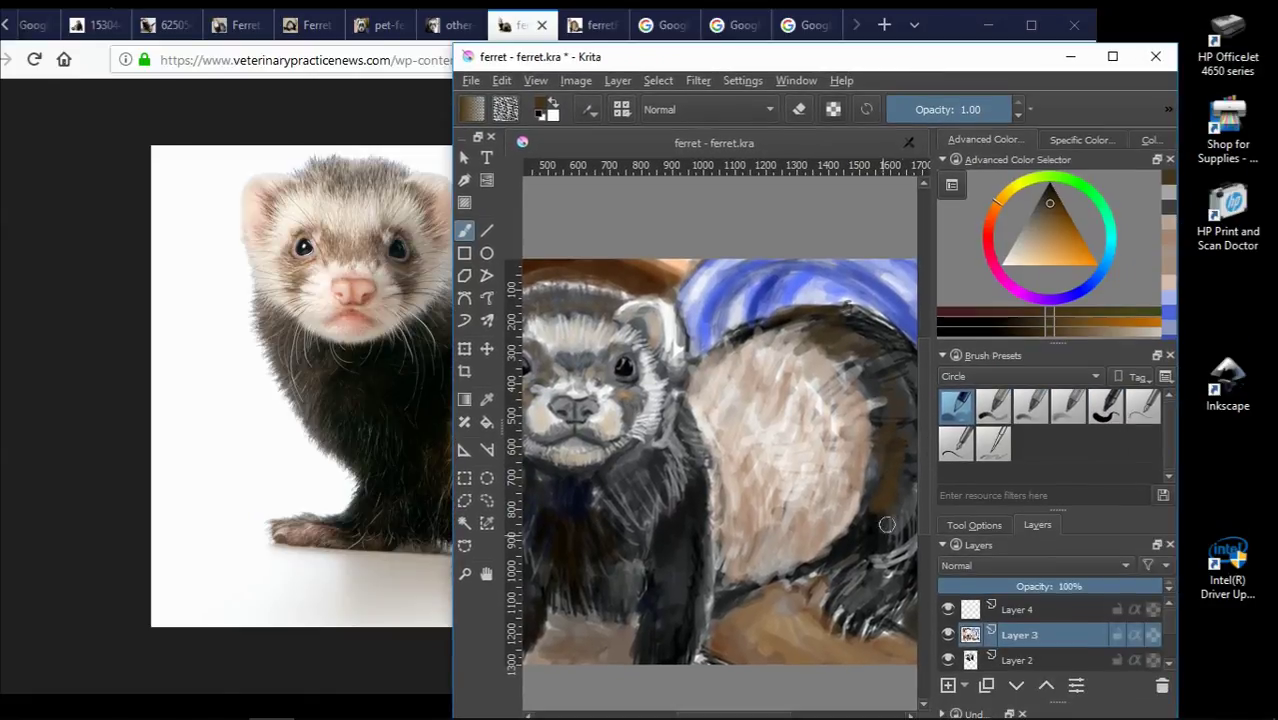
scroll(789, 628, "down", 3)
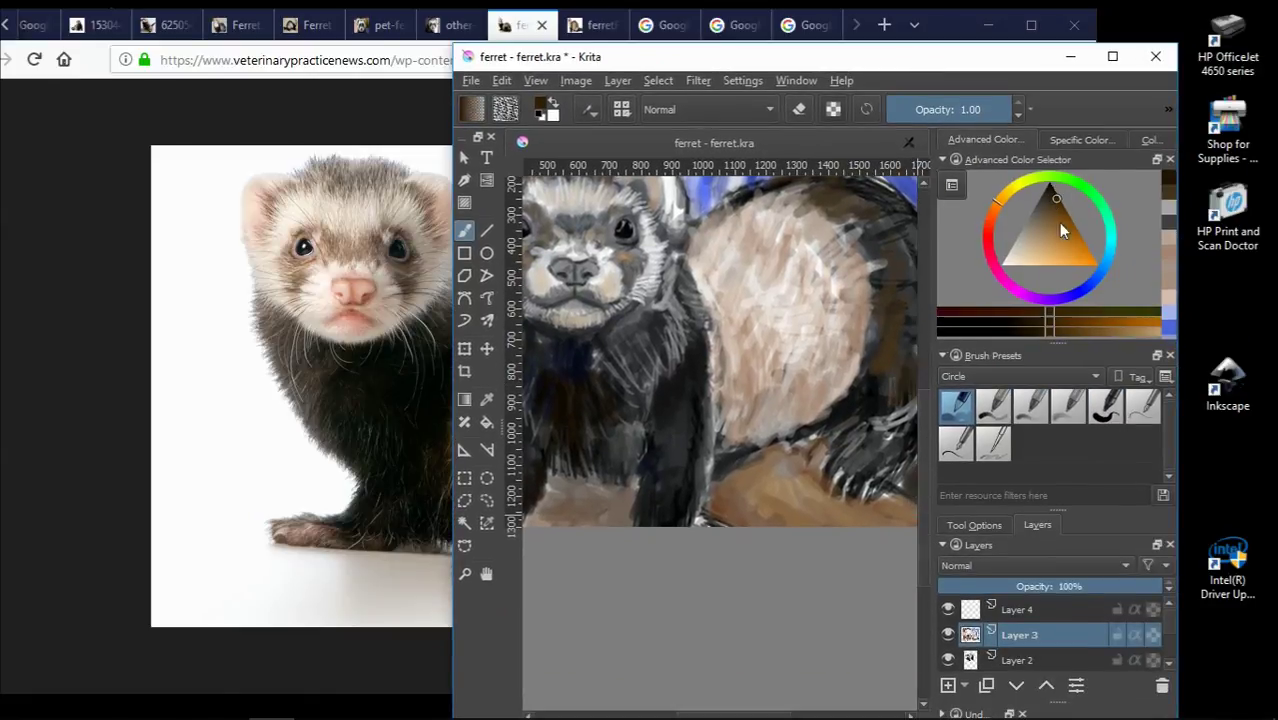
scroll(889, 437, "up", 2)
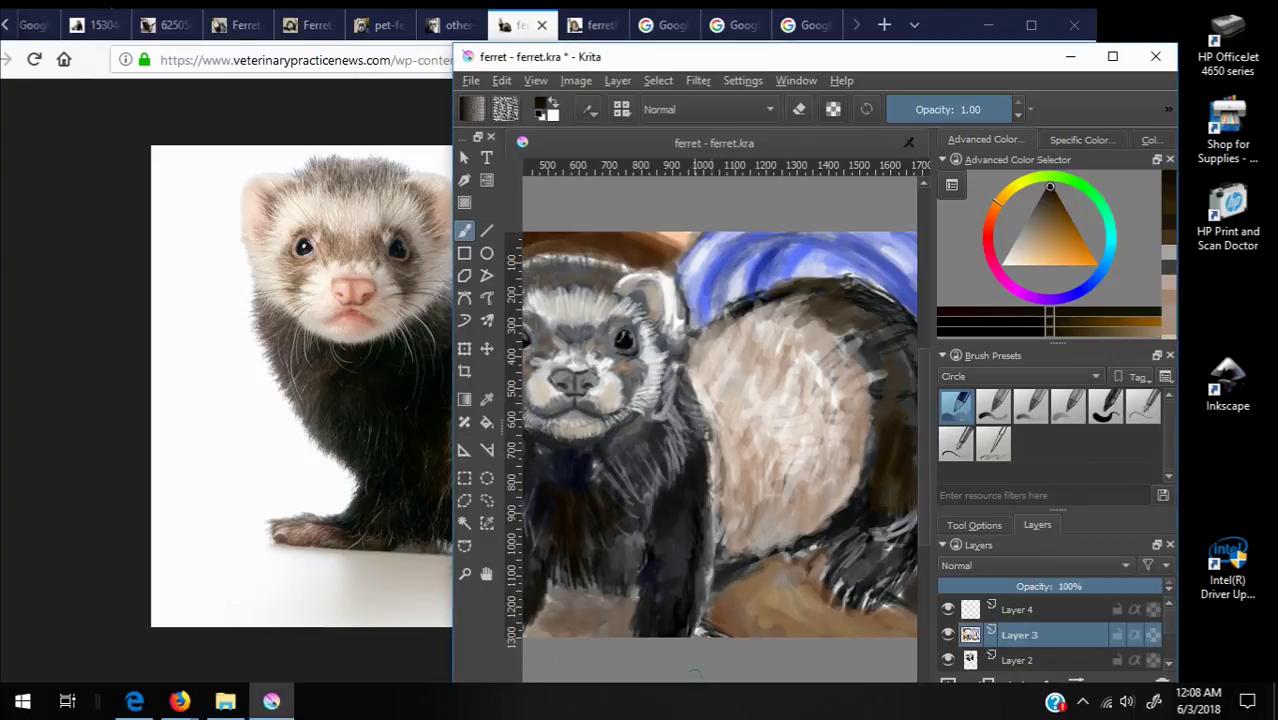
left_click_drag(760, 56, 777, 16)
scroll(857, 425, "right", 2)
Paint dark strokes along the body's right and lower-right edge, then pick light beige.
mouse_move(857, 425)
left_mouse_down()
mouse_move(822, 470)
mouse_move(835, 515)
mouse_move(776, 546)
mouse_move(800, 524)
mouse_move(840, 528)
mouse_move(745, 526)
left_mouse_up()
left_click(860, 515, "ctrl")
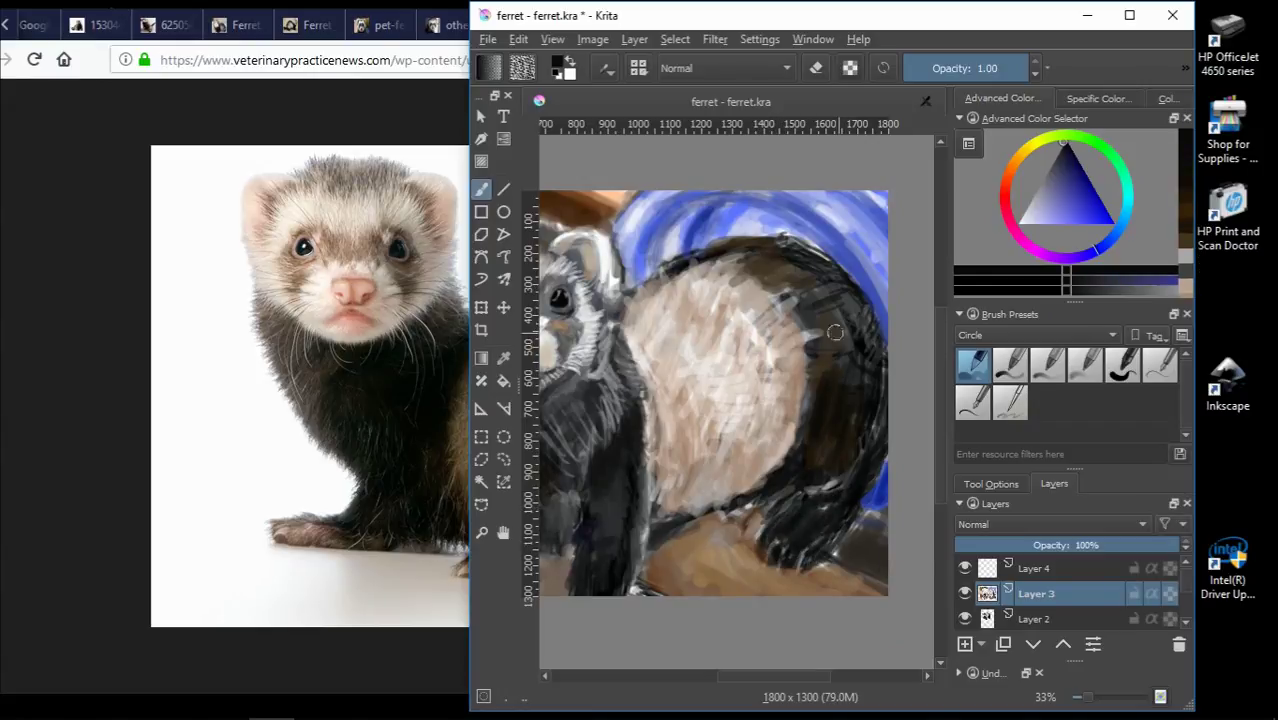
mouse_move(853, 332)
left_mouse_down()
mouse_move(862, 378)
mouse_move(872, 300)
mouse_move(818, 262)
mouse_move(845, 295)
left_mouse_up()
left_click_drag(840, 280, 849, 407)
left_click(745, 245, "ctrl")
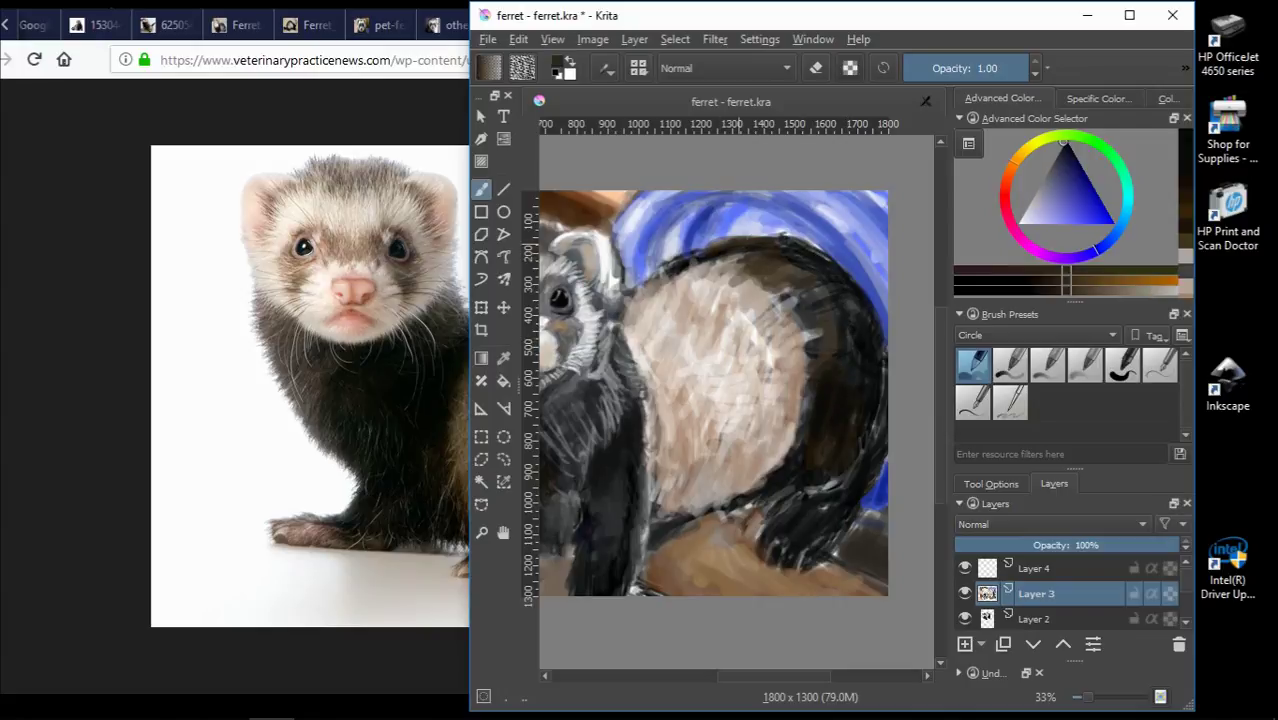
left_click(666, 280, "ctrl")
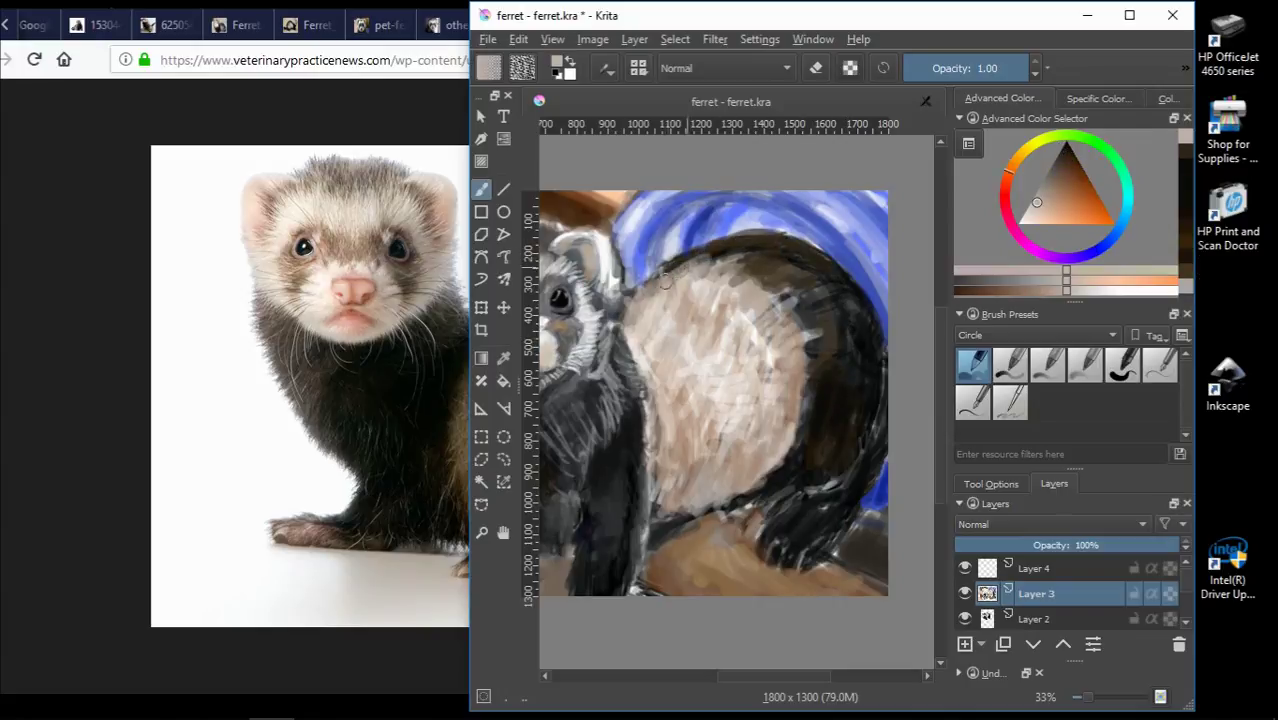
left_click_drag(730, 685, 717, 684)
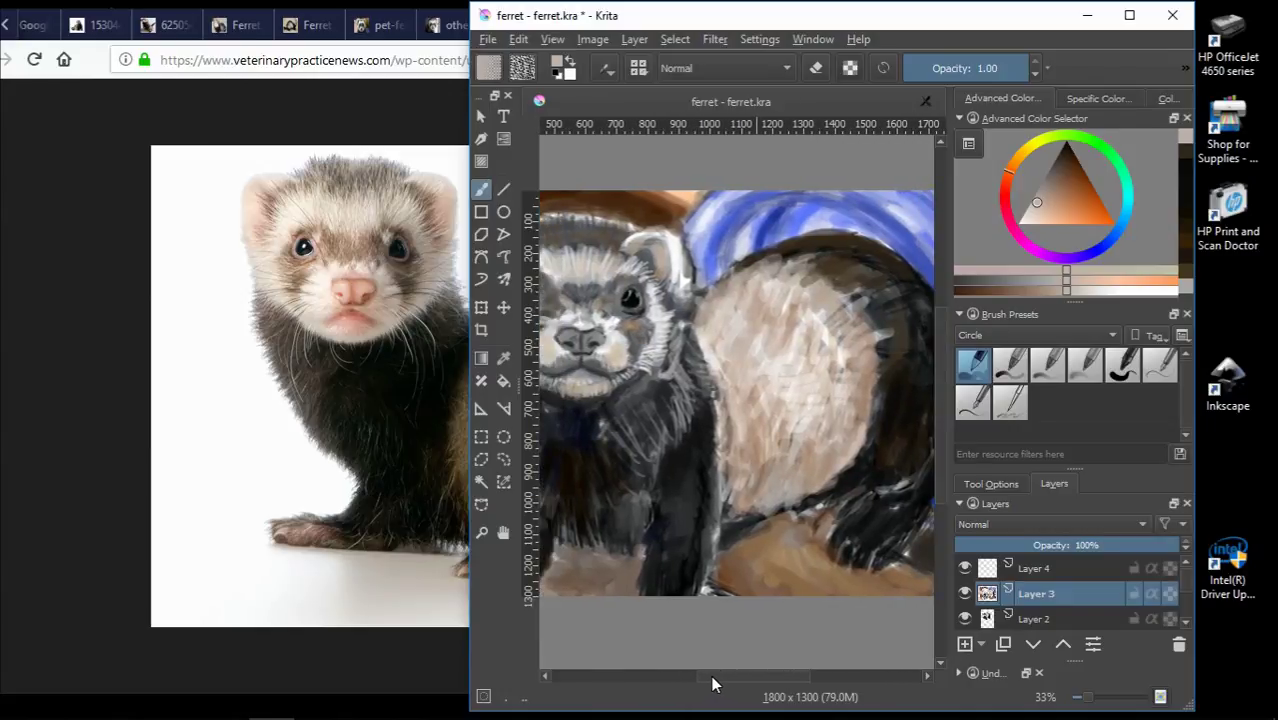
Place the painting beside the photo and darken the belly's right edge and lower leg.
left_click_drag(758, 15, 948, 66)
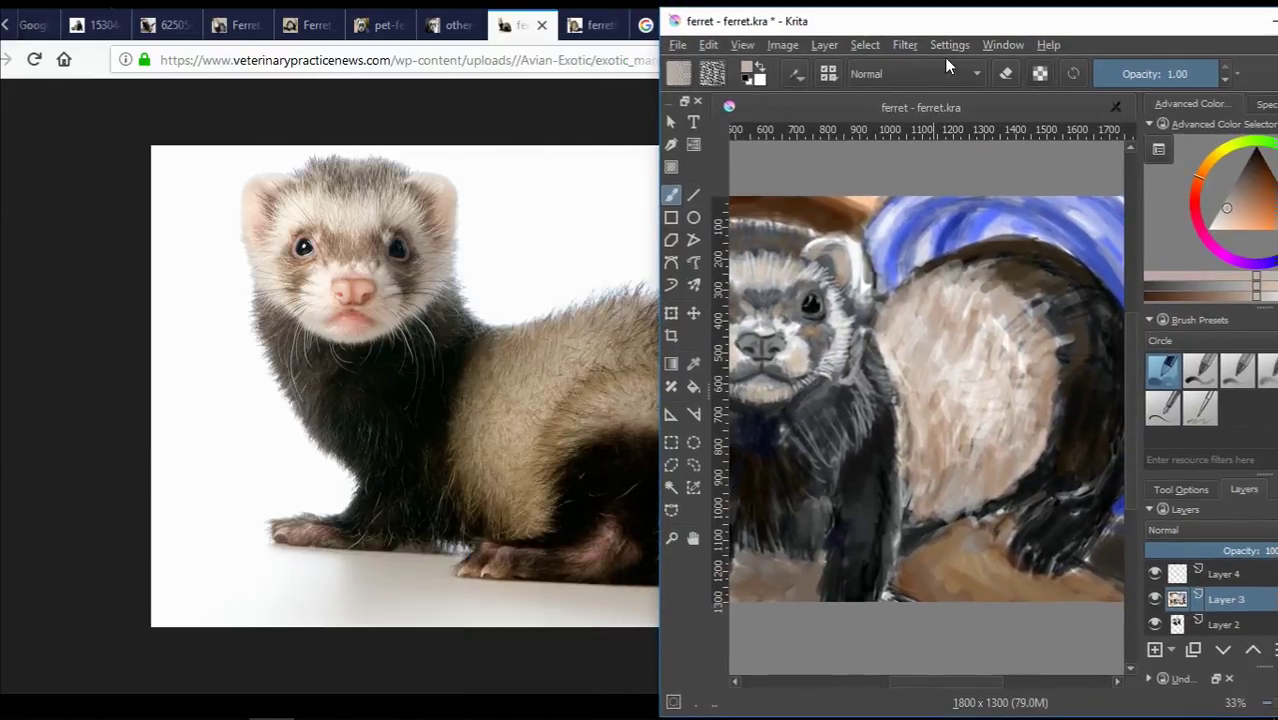
left_click(844, 244, "ctrl")
mouse_move(1020, 296)
left_mouse_down()
mouse_move(1075, 310)
mouse_move(1055, 388)
mouse_move(1005, 460)
left_mouse_up()
left_click(850, 240, "ctrl")
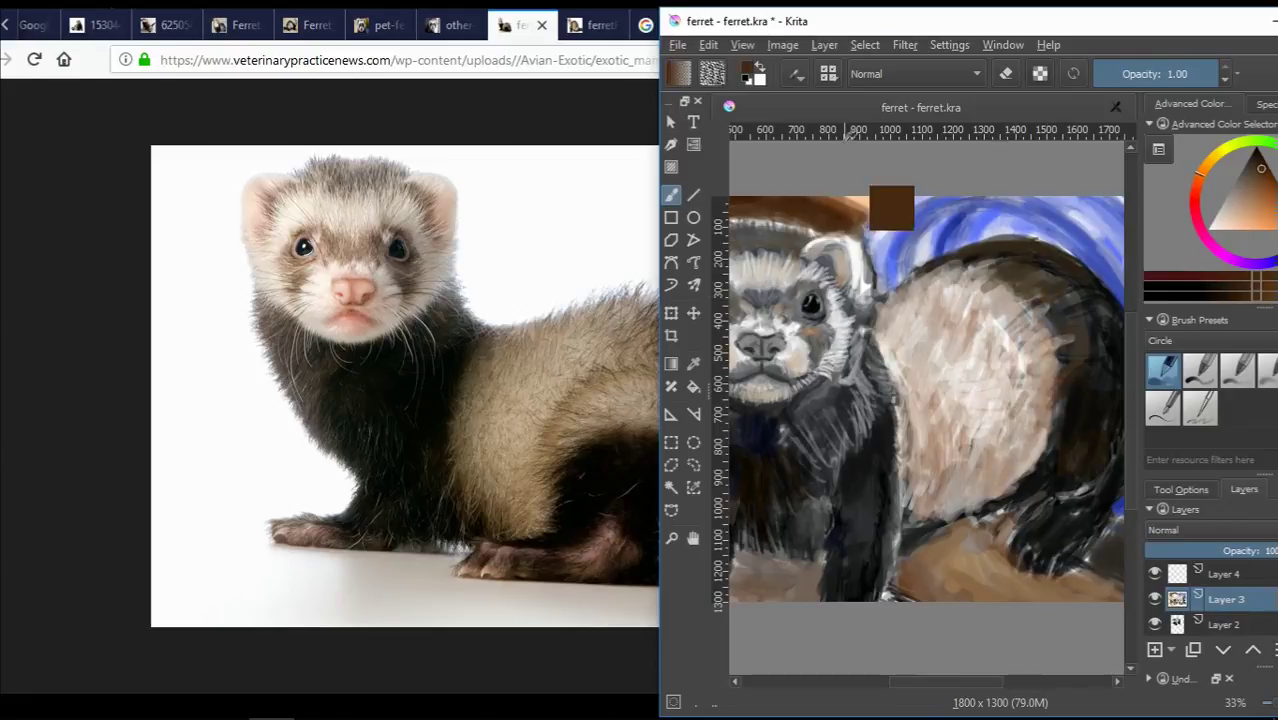
left_click_drag(1015, 412, 995, 490)
left_click_drag(839, 590, 852, 565)
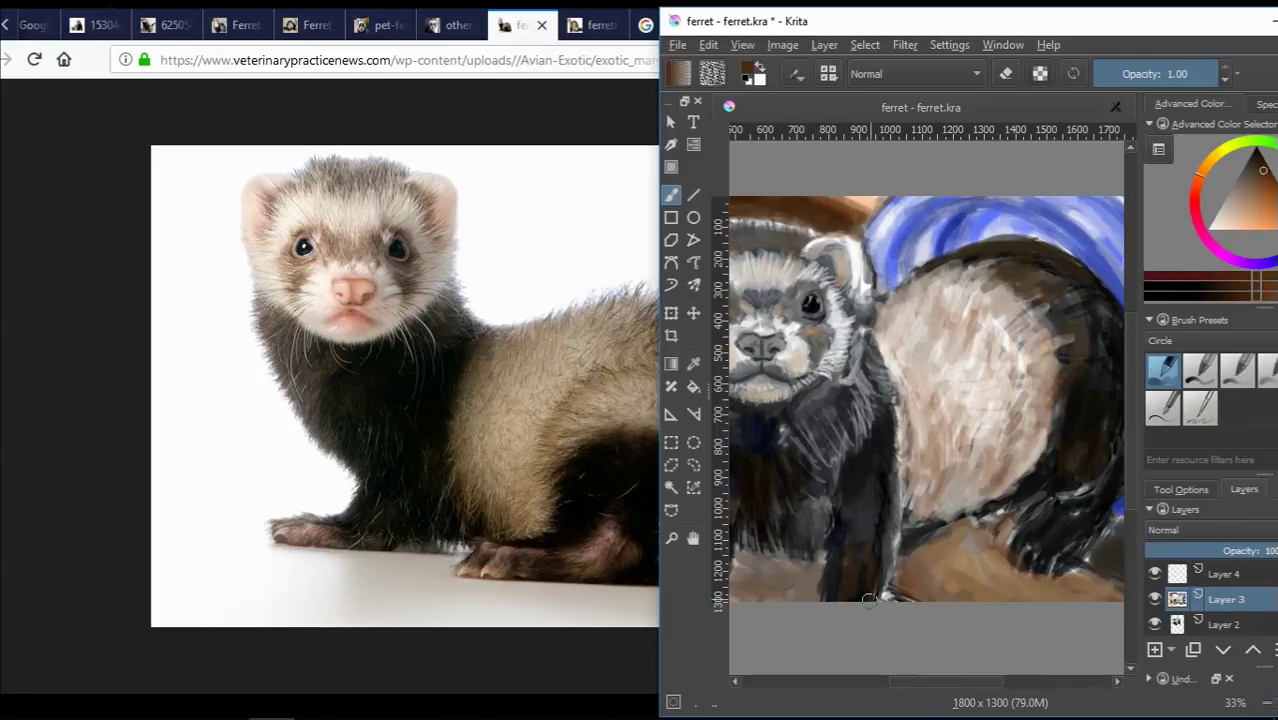
Centre the ferret and paint dark bluish fur strokes on the chest.
left_click(878, 370, "ctrl")
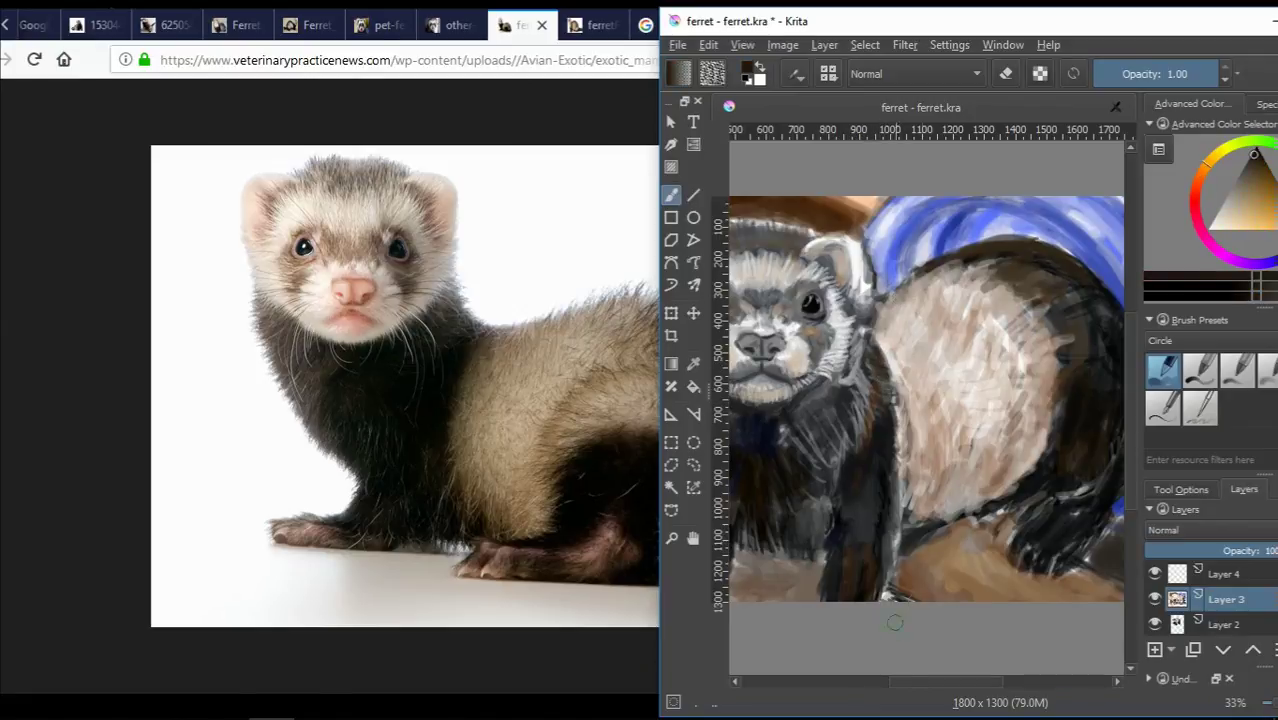
left_click_drag(881, 693, 860, 690)
left_click(960, 600, "ctrl")
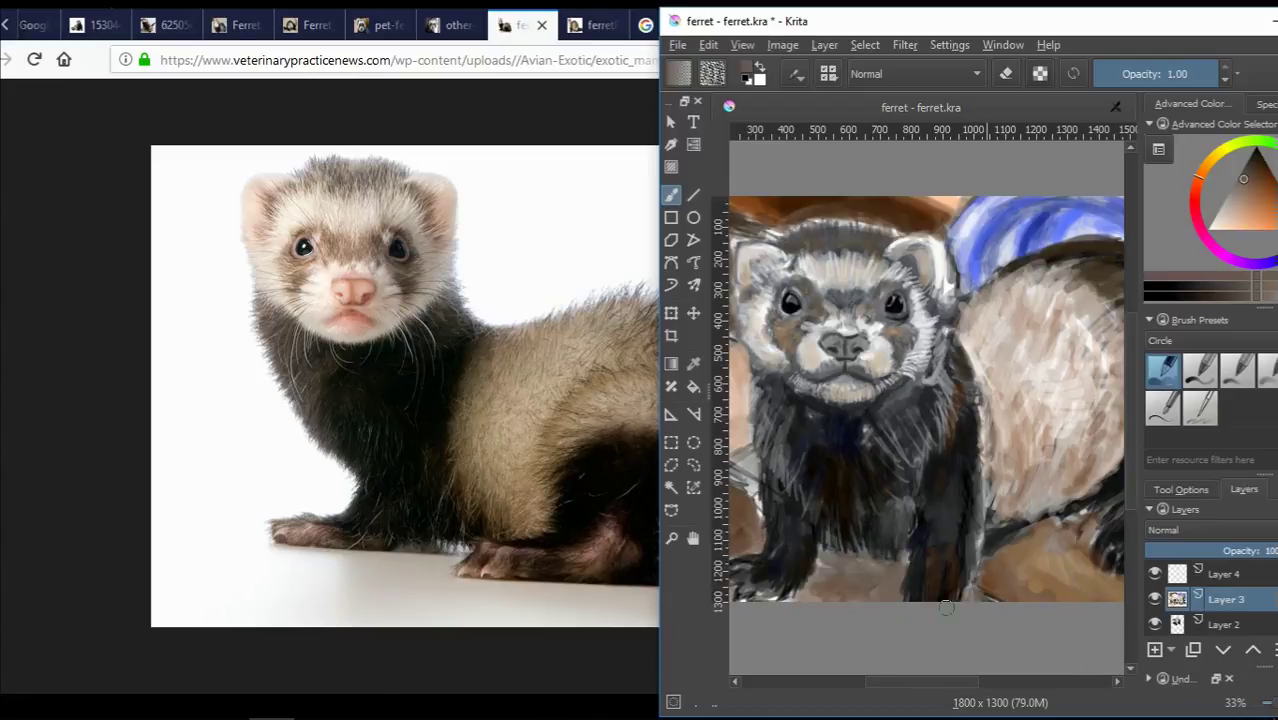
left_click_drag(881, 565, 994, 565)
left_click(910, 556, "ctrl")
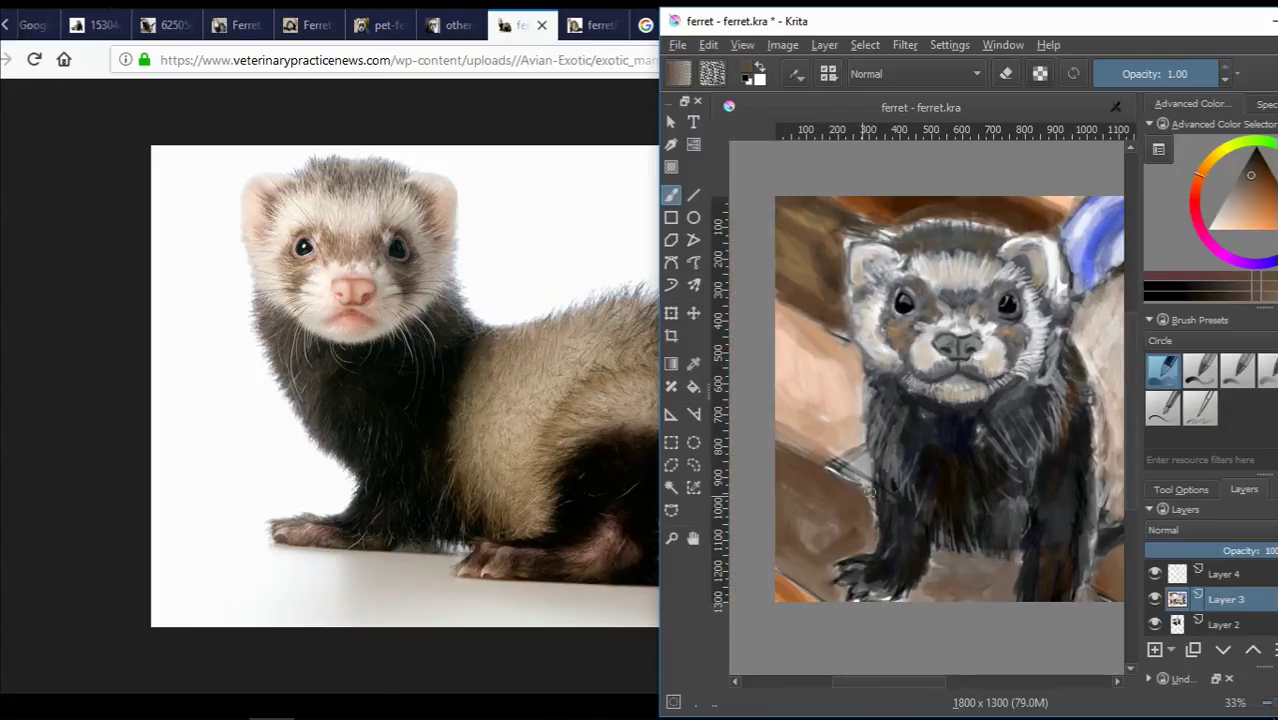
left_click(850, 460, "ctrl")
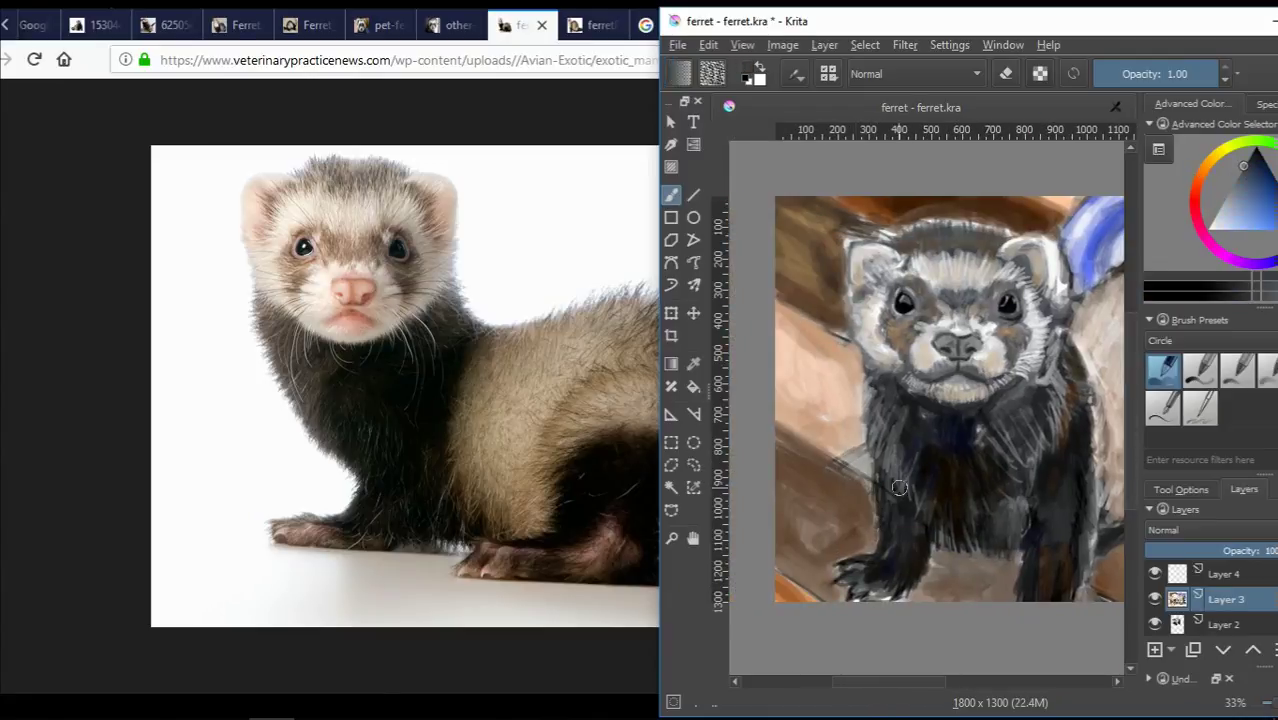
mouse_move(925, 485)
left_mouse_down()
mouse_move(907, 459)
mouse_move(935, 525)
left_mouse_up()
Paint brown fur strokes on the chest and darken the floor near the paws.
scroll(940, 525, "up", 1)
left_click(940, 520, "ctrl")
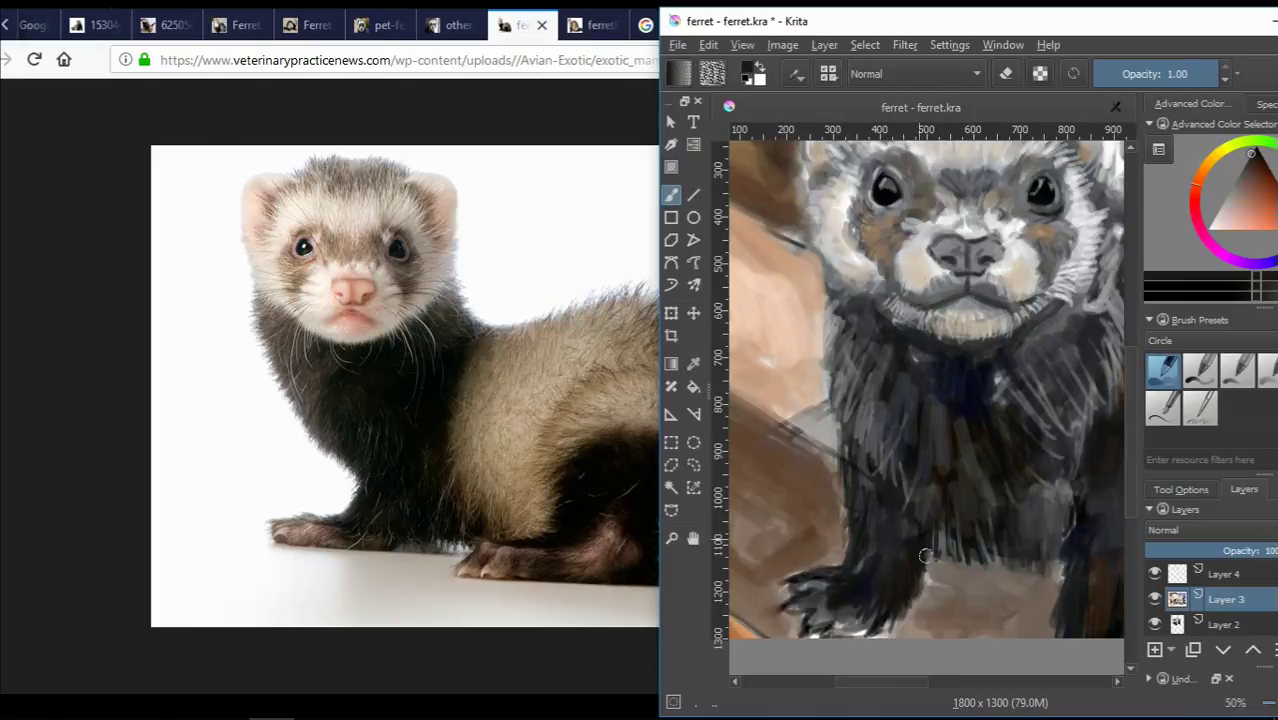
left_click_drag(930, 580, 926, 529)
left_click(913, 560, "ctrl")
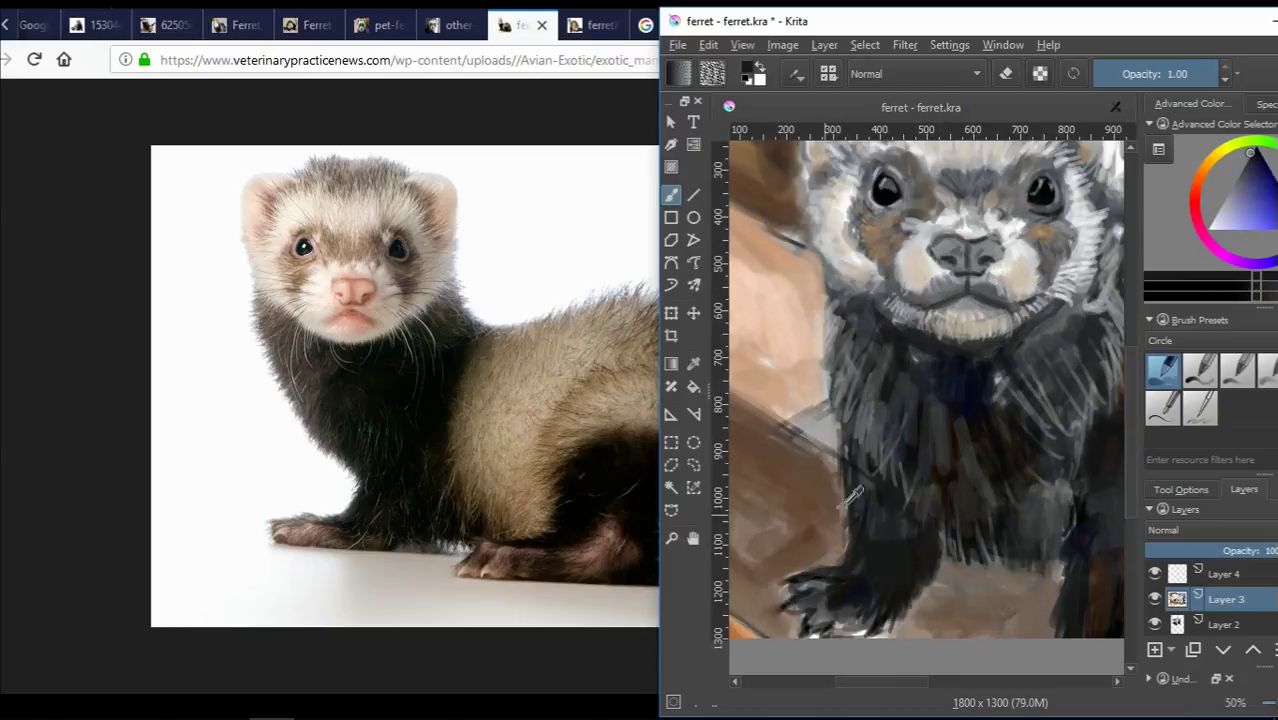
left_click(845, 545, "ctrl")
mouse_move(765, 512)
left_mouse_down()
mouse_move(755, 598)
mouse_move(930, 627)
left_mouse_up()
left_click(930, 598, "ctrl")
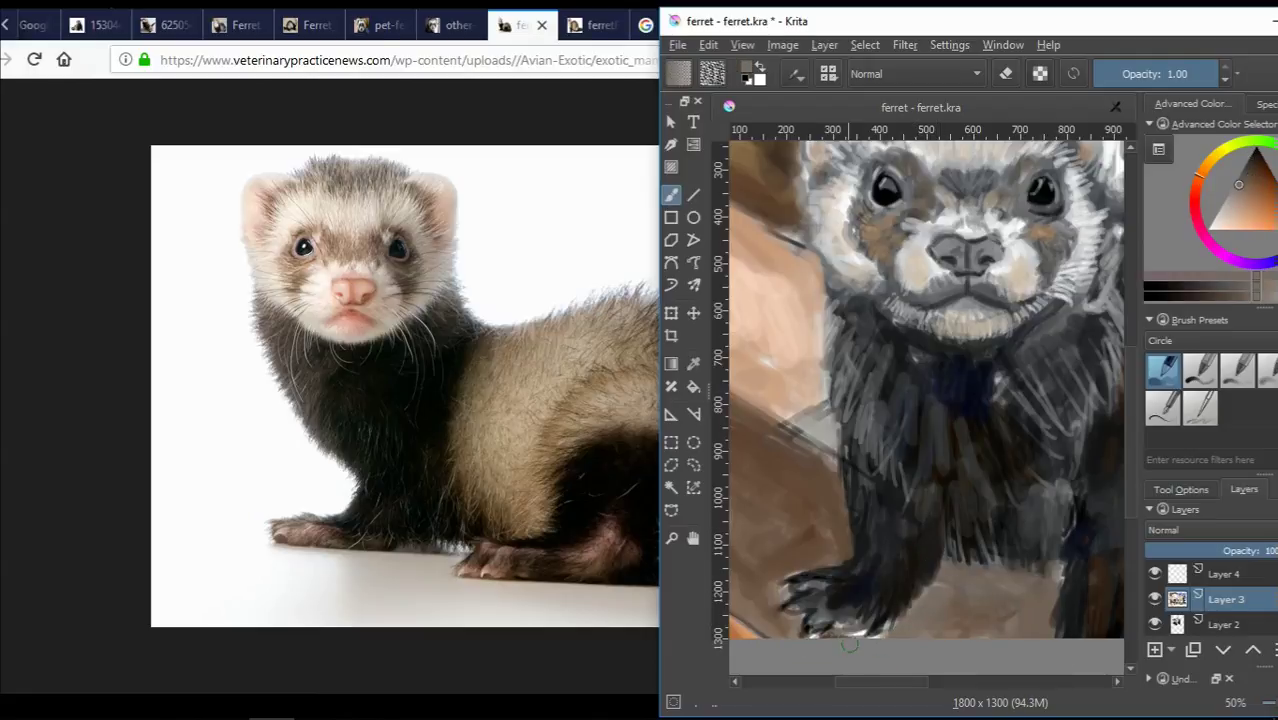
key("minus")
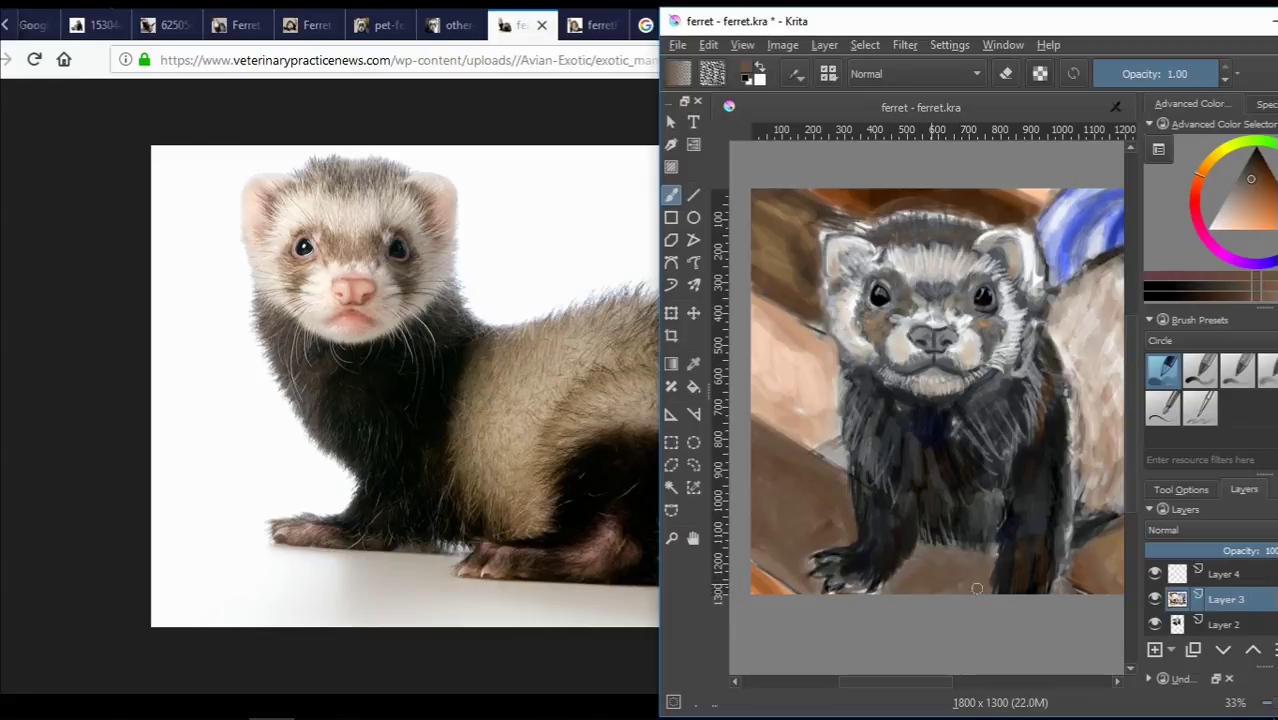
Add darker blue strokes across the chest and lower chest fur.
left_click(1004, 523, "ctrl")
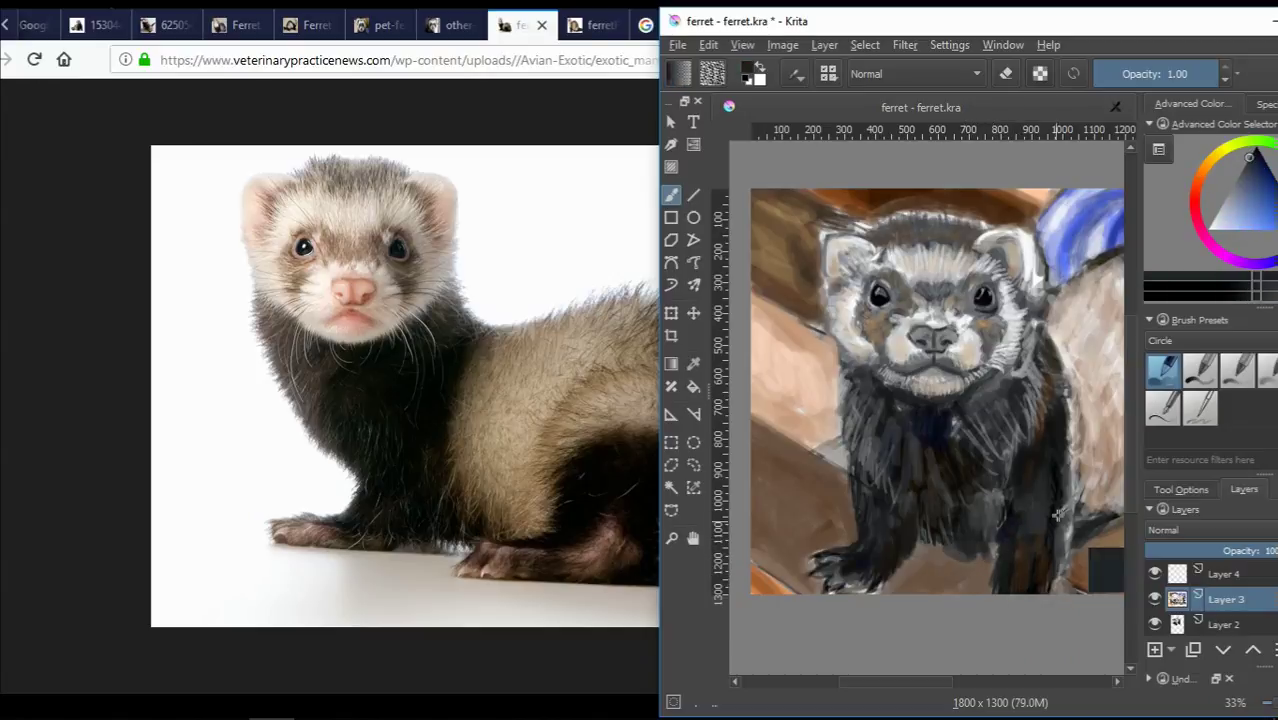
left_click(1100, 565, "ctrl")
left_click_drag(985, 545, 924, 526)
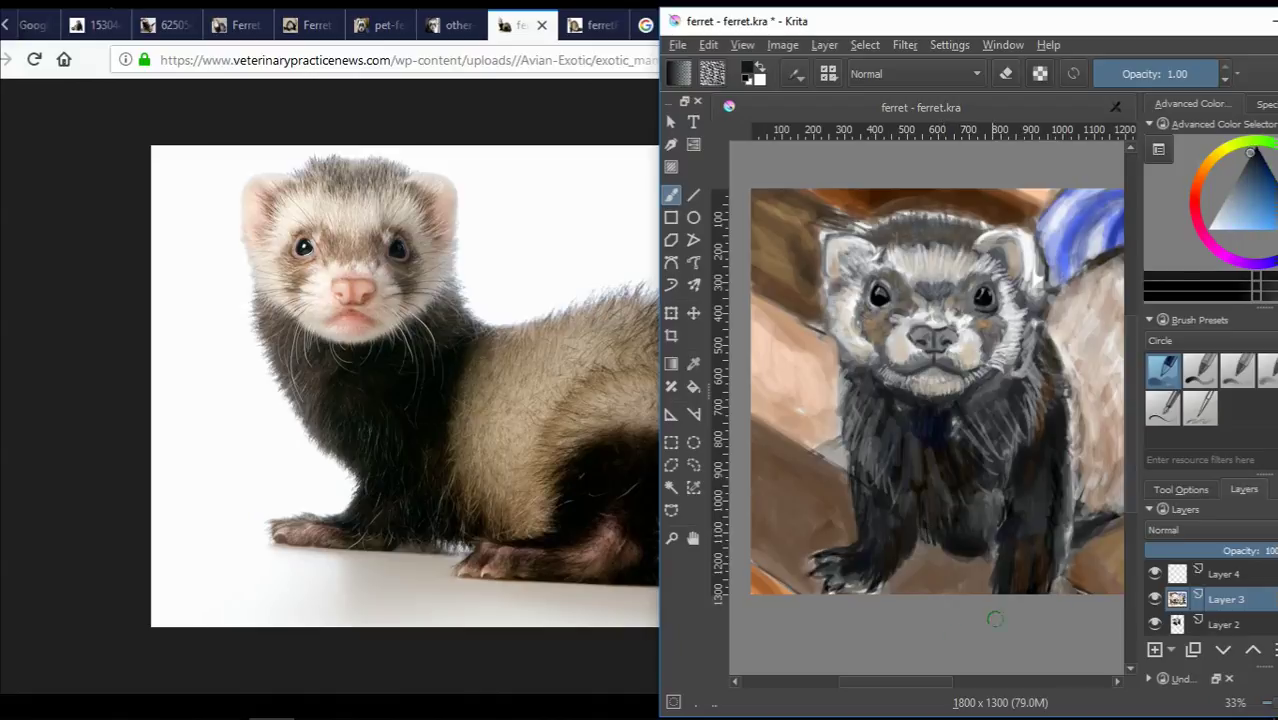
scroll(940, 600, "right", 3)
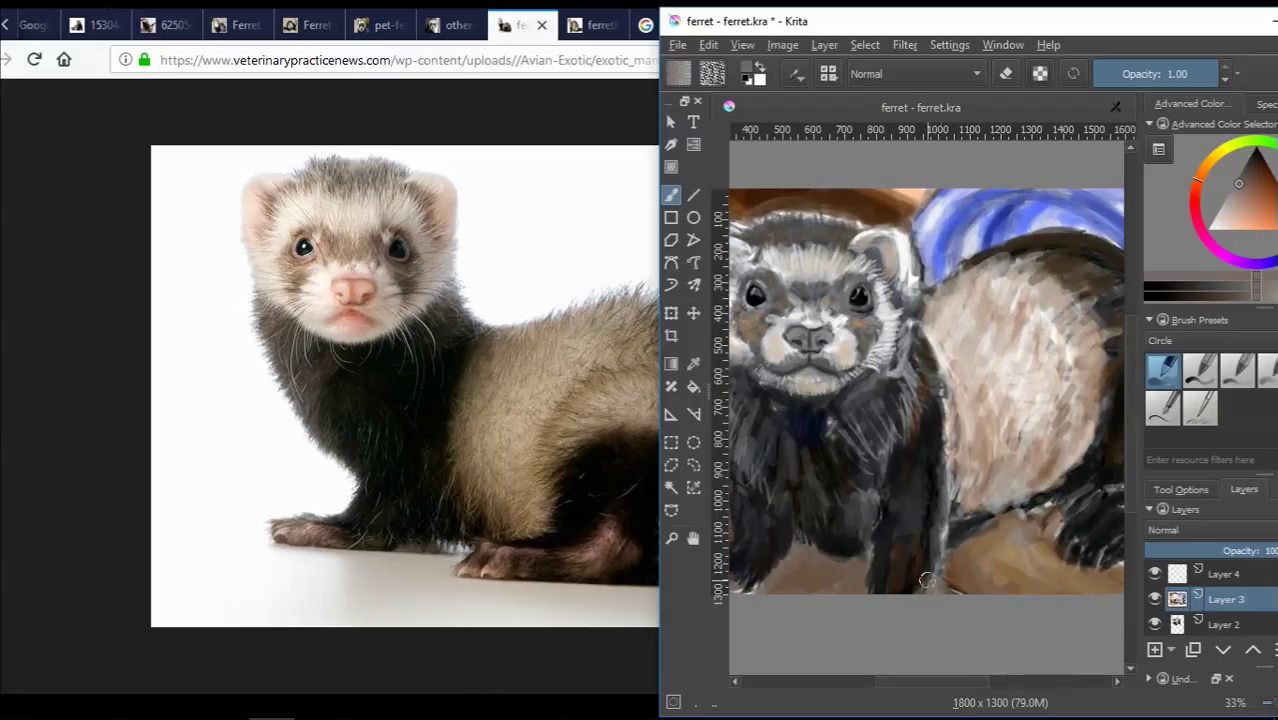
mouse_move(927, 580)
left_mouse_down()
mouse_move(974, 594)
mouse_move(884, 564)
left_mouse_up()
left_click(980, 585, "ctrl")
Add several dark blue-grey vertical fur strokes on the chest.
left_click(887, 552, "ctrl")
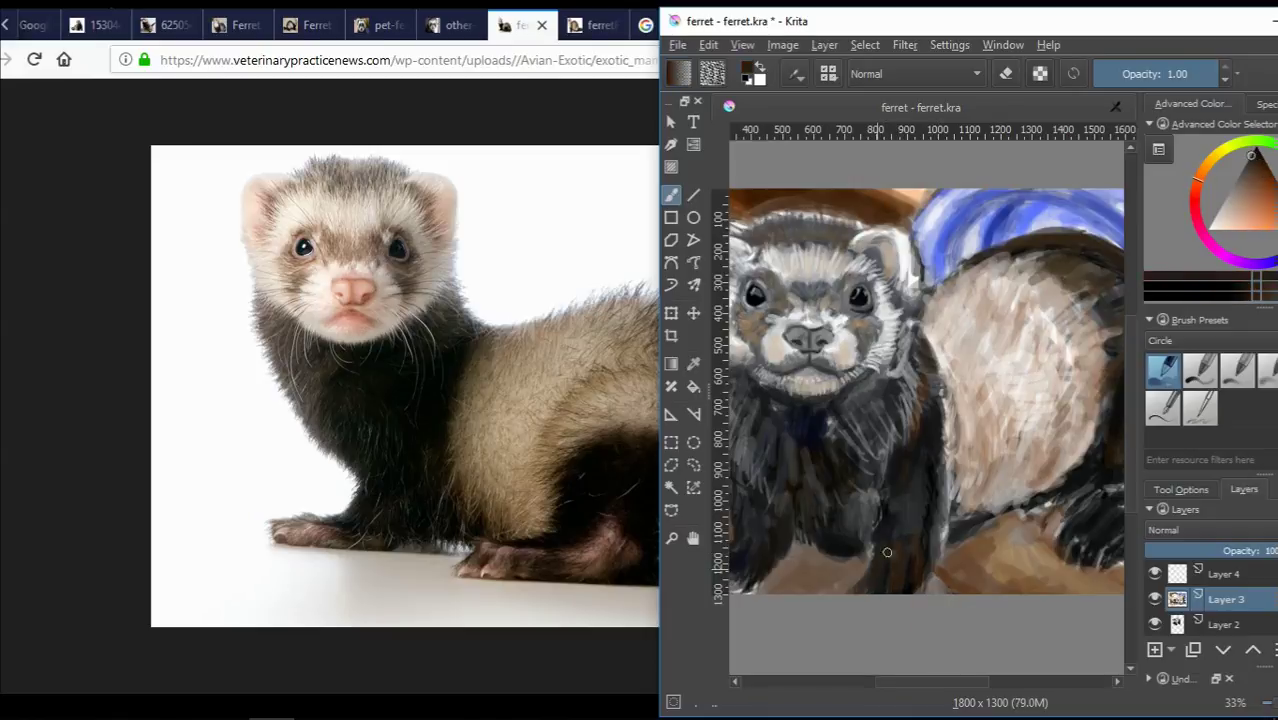
left_click(935, 545, "ctrl")
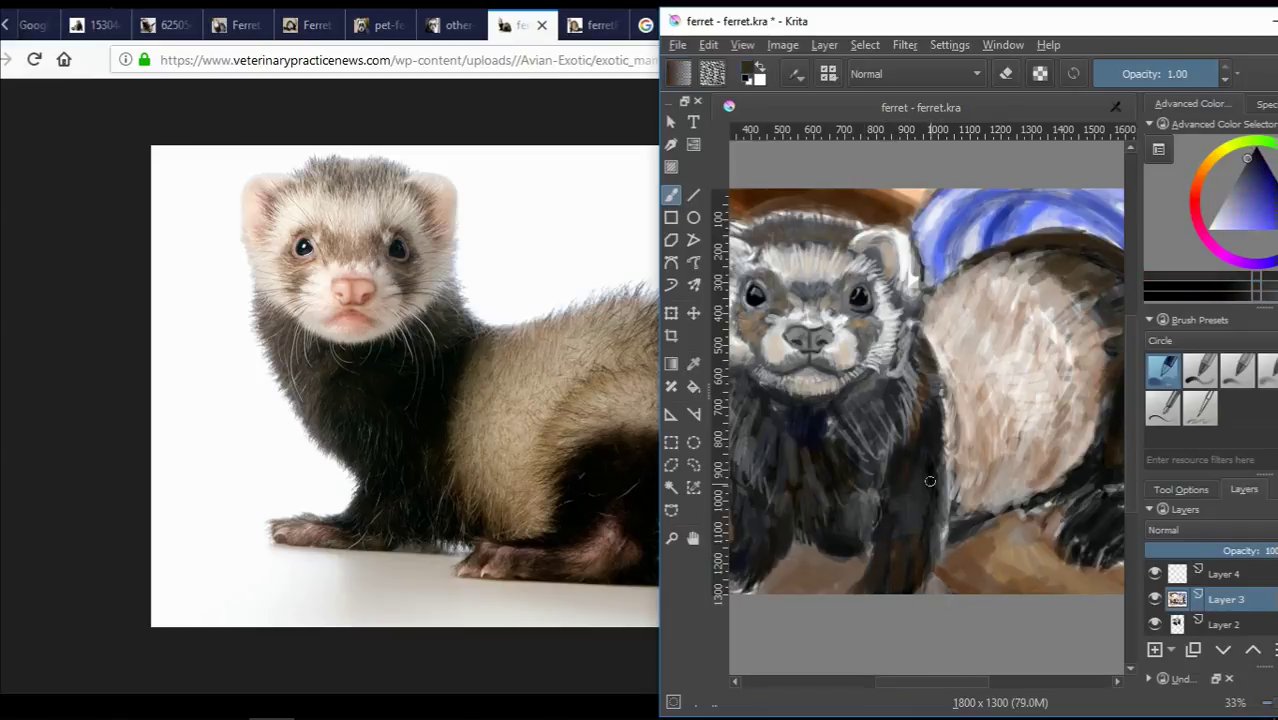
left_click_drag(940, 470, 929, 552)
left_click_drag(914, 502, 886, 562)
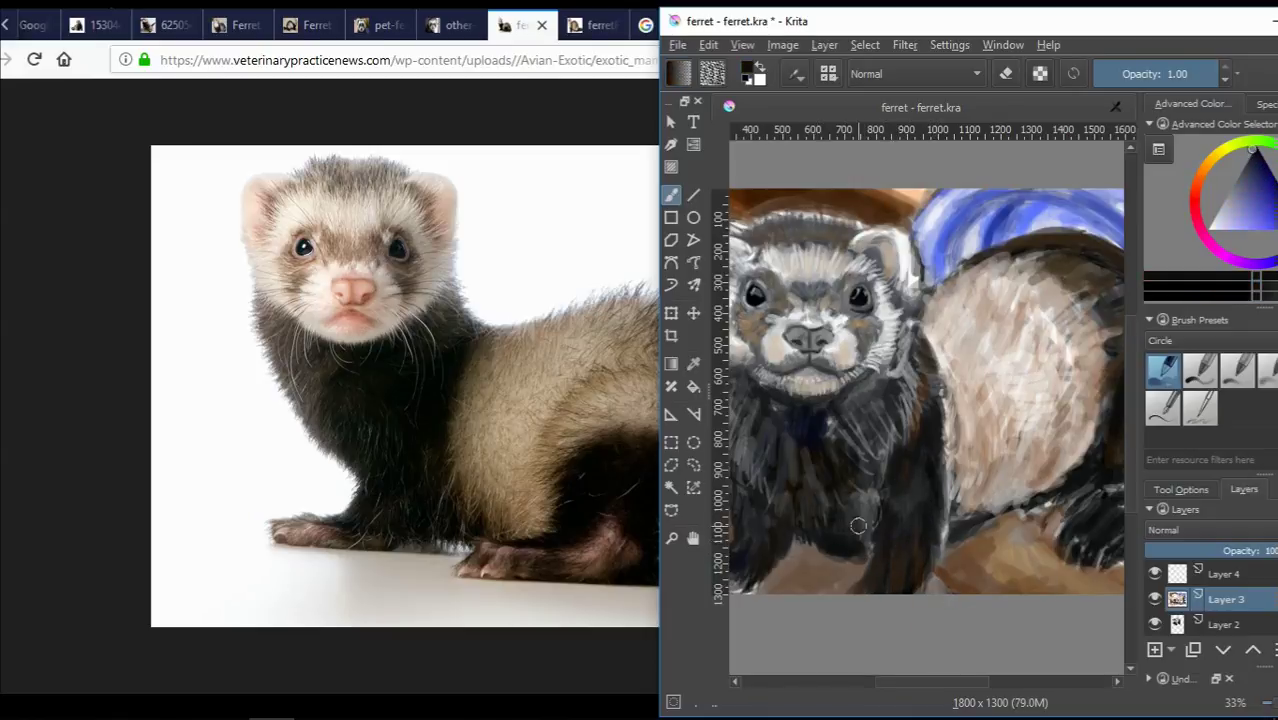
left_click_drag(858, 488, 862, 548)
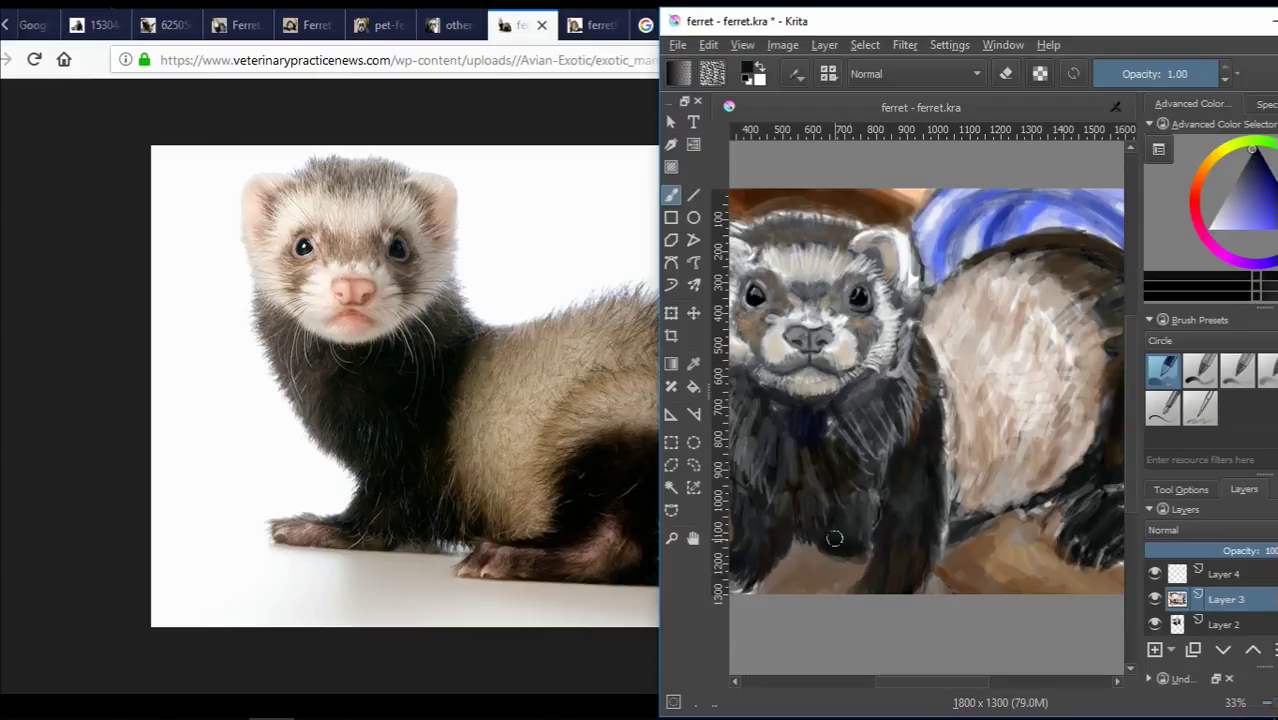
Paint warm brown strokes near the lower chest, then pick a tan colour.
scroll(834, 538, "up", 1)
left_click(873, 517, "ctrl")
mouse_move(870, 510)
left_mouse_down()
mouse_move(850, 585)
mouse_move(798, 585)
left_mouse_up()
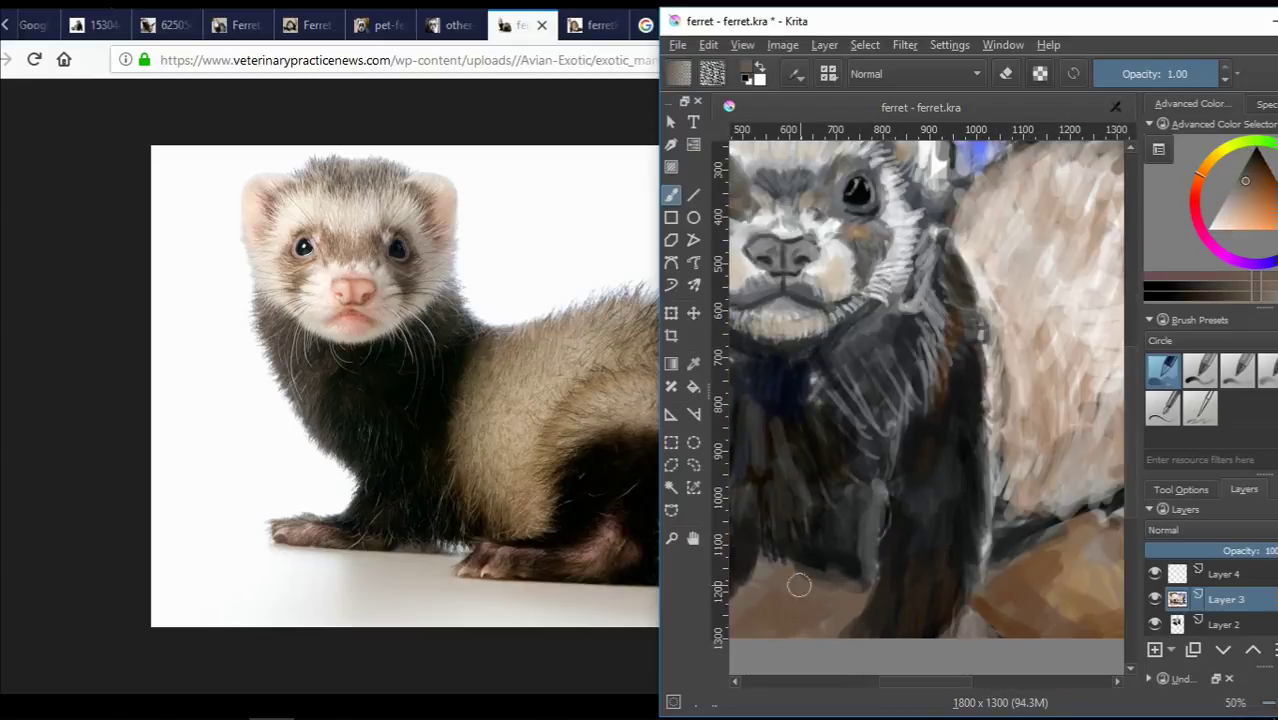
scroll(809, 510, "down", 1)
left_click(846, 501, "ctrl")
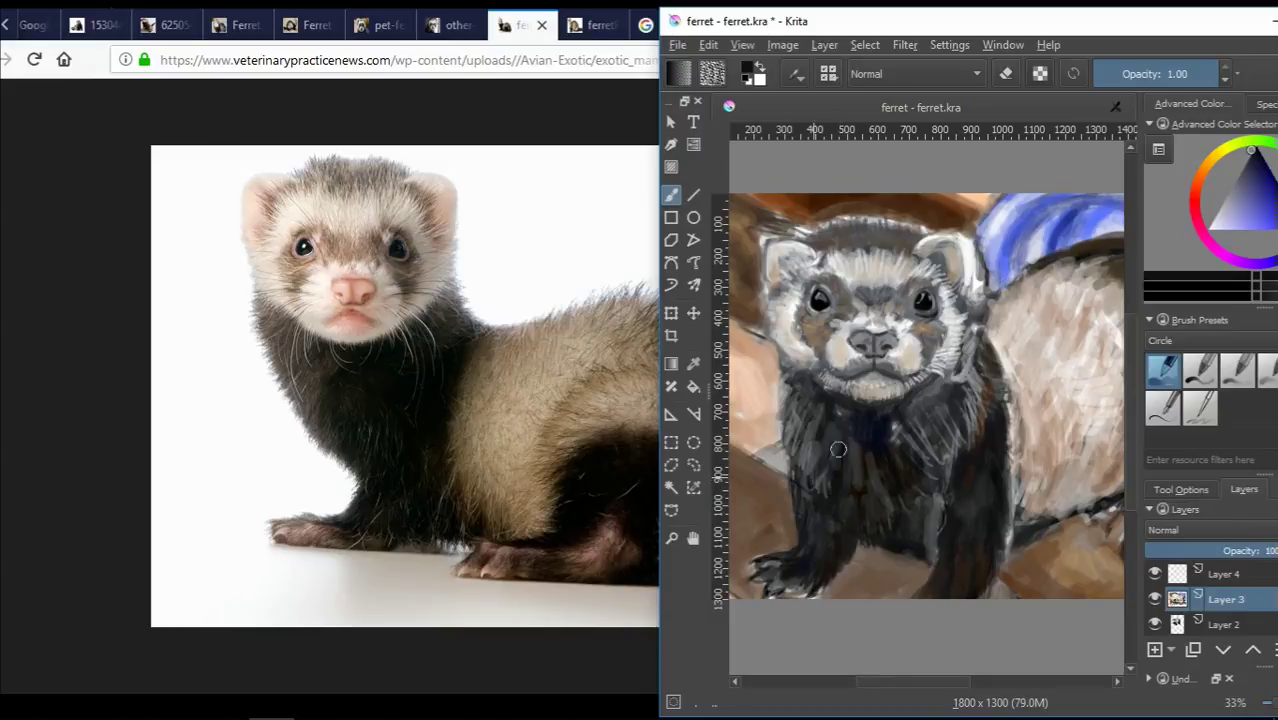
scroll(838, 450, "up", 2)
left_click(1207, 180)
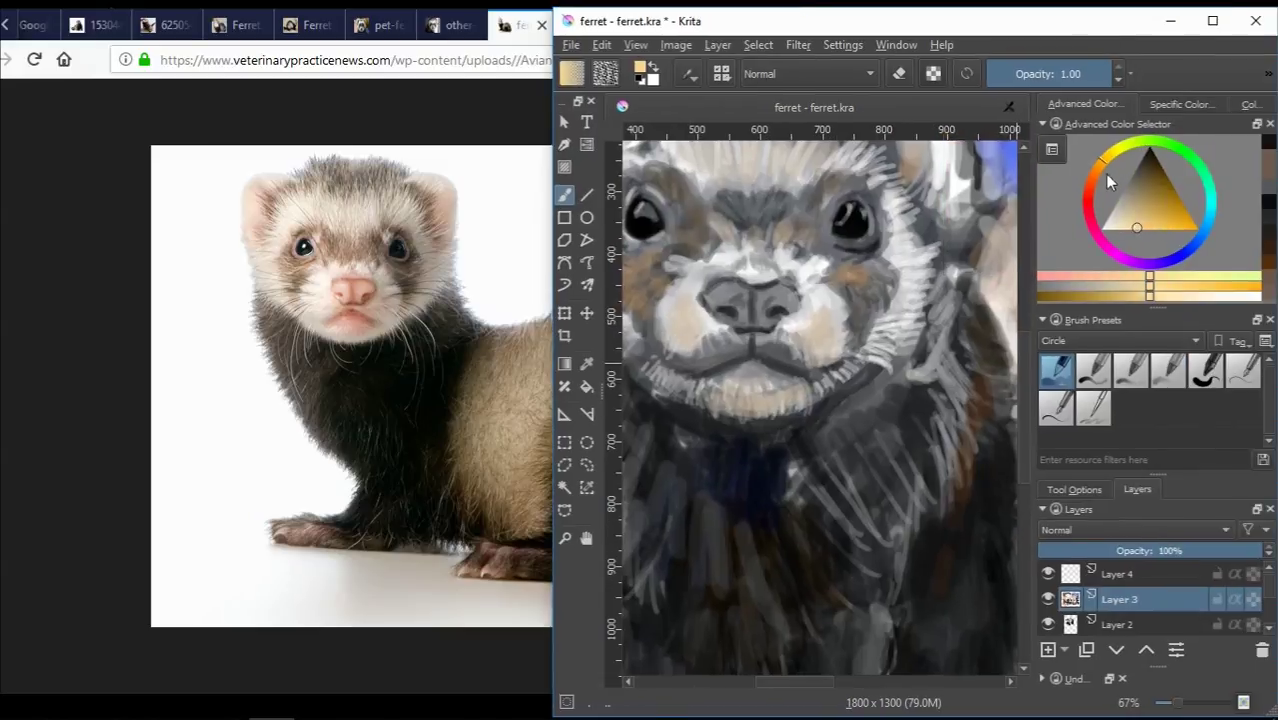
Paint an orange-tan stroke on the ferret's chin.
left_click_drag(1105, 174, 1143, 224)
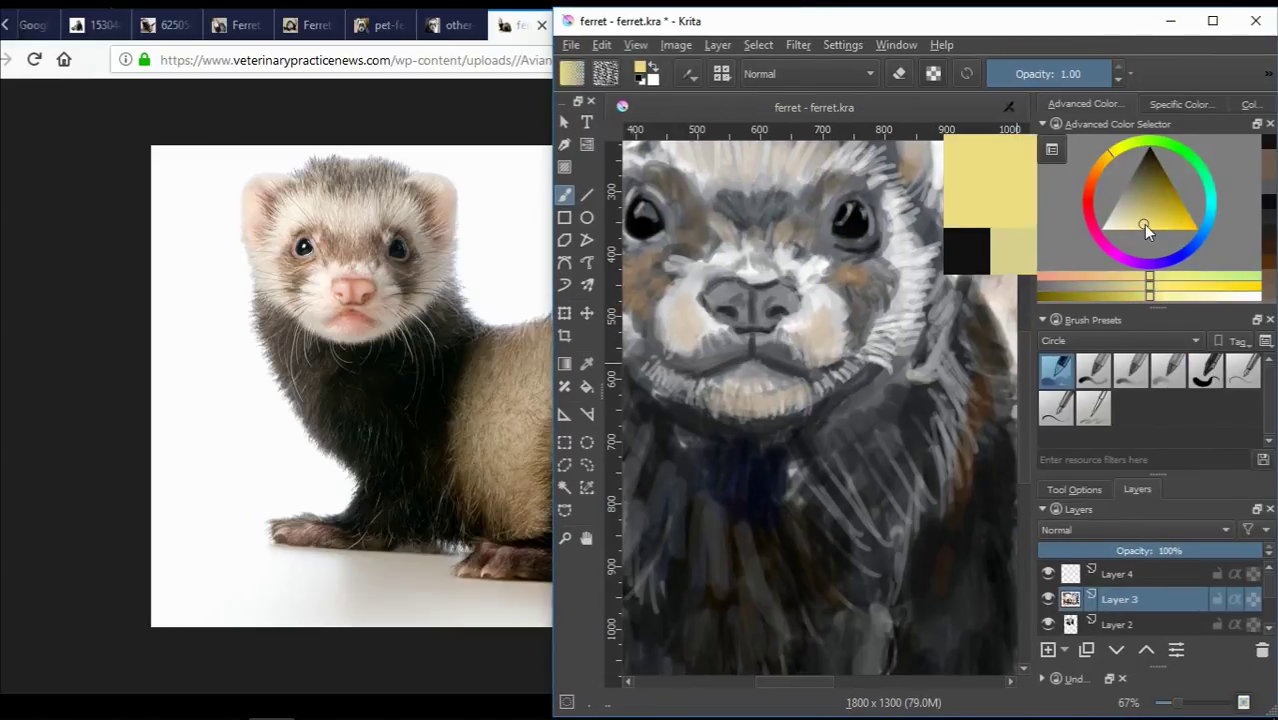
left_click_drag(1143, 224, 1138, 216)
left_click_drag(735, 376, 775, 380)
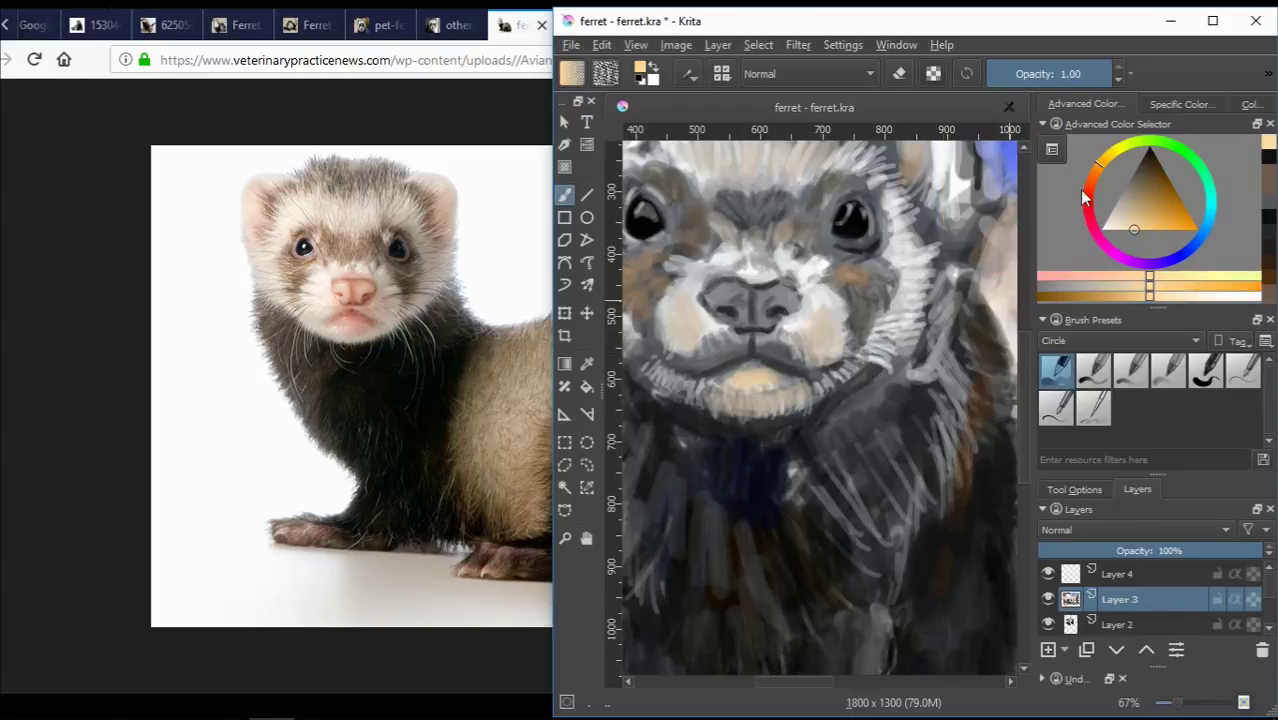
Dab peach-pink below the nose for the tongue, shifting it pinker and more saturated.
left_click_drag(1085, 197, 1130, 228)
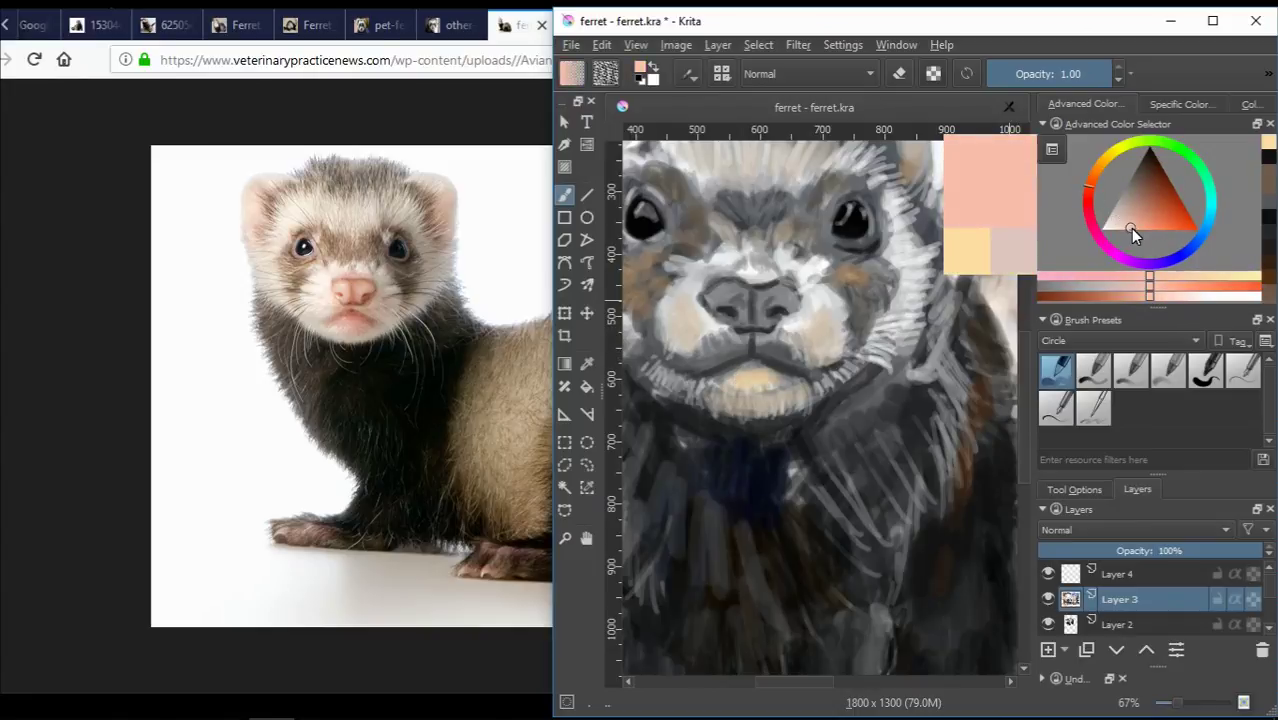
left_click(740, 380)
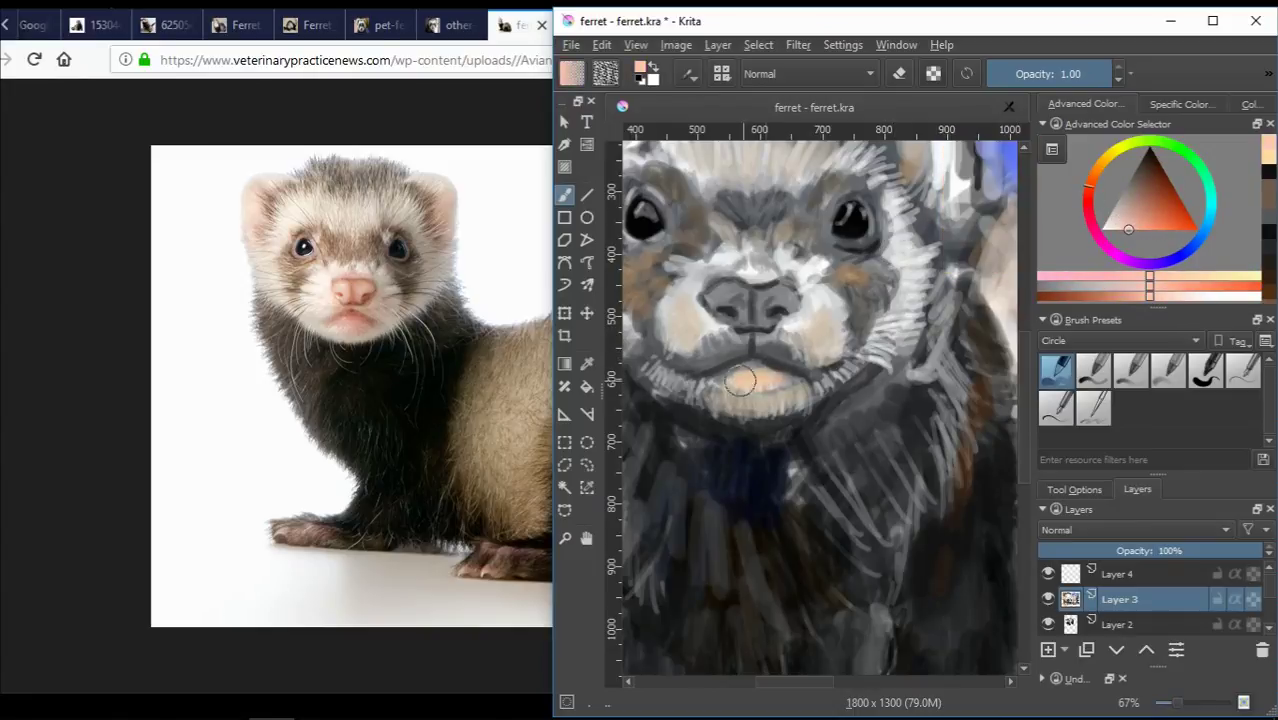
left_click(1142, 229)
left_click(758, 370)
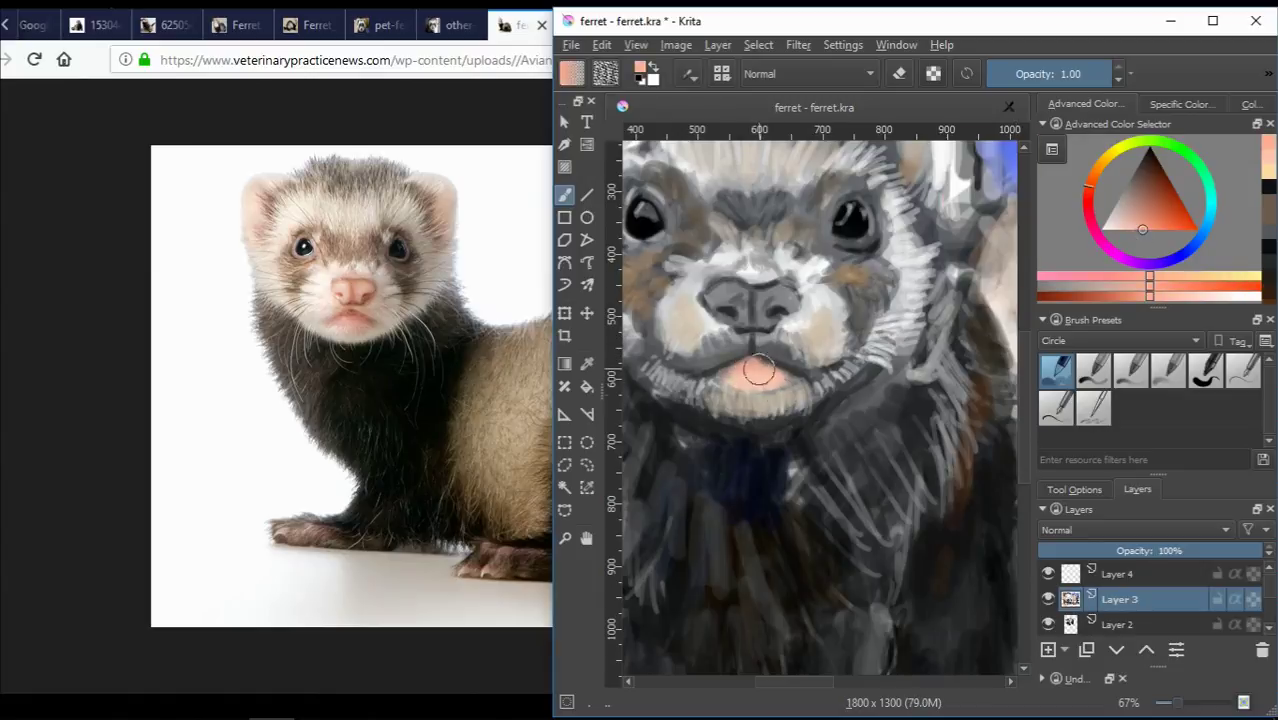
left_click(1130, 76)
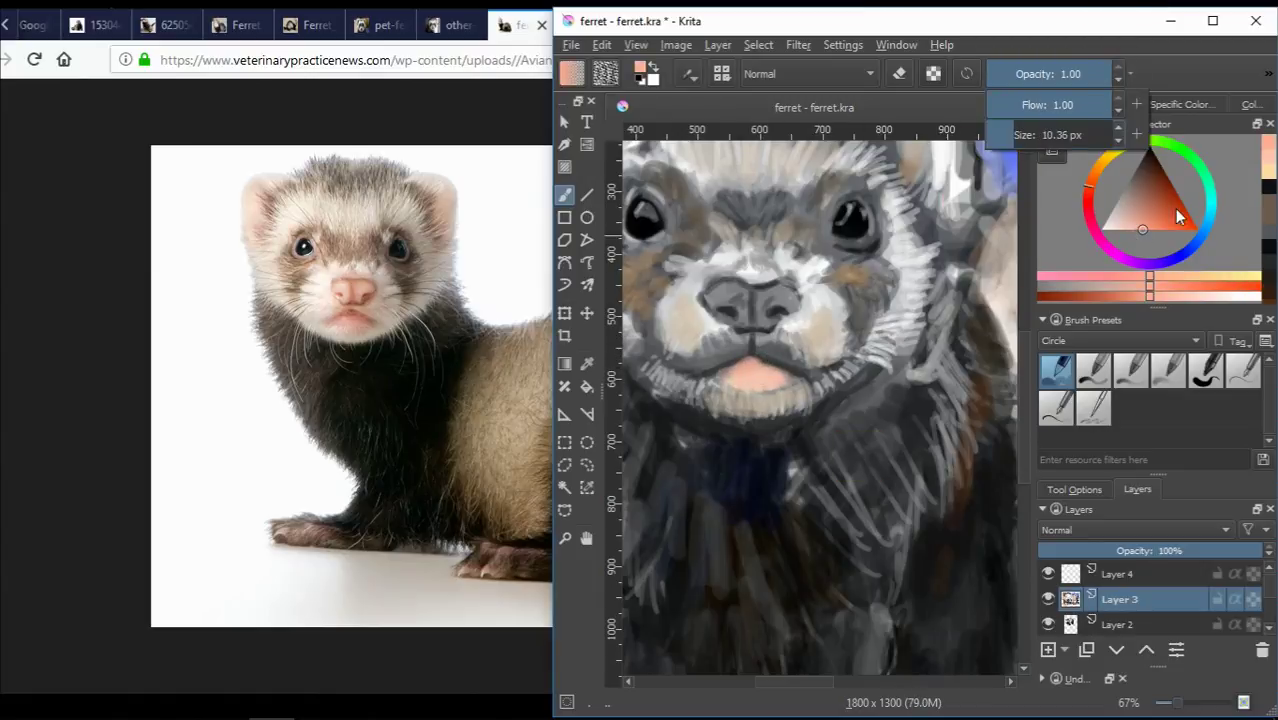
left_click(1146, 225)
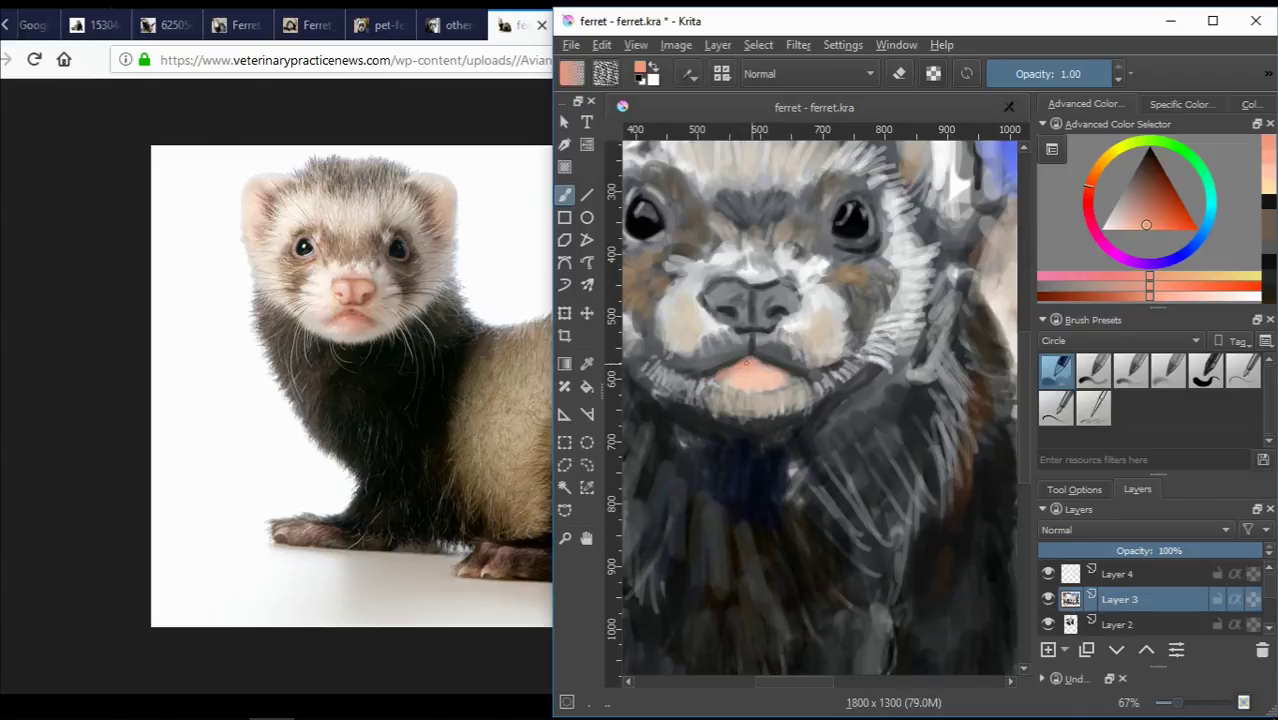
left_click_drag(1133, 180, 1147, 219)
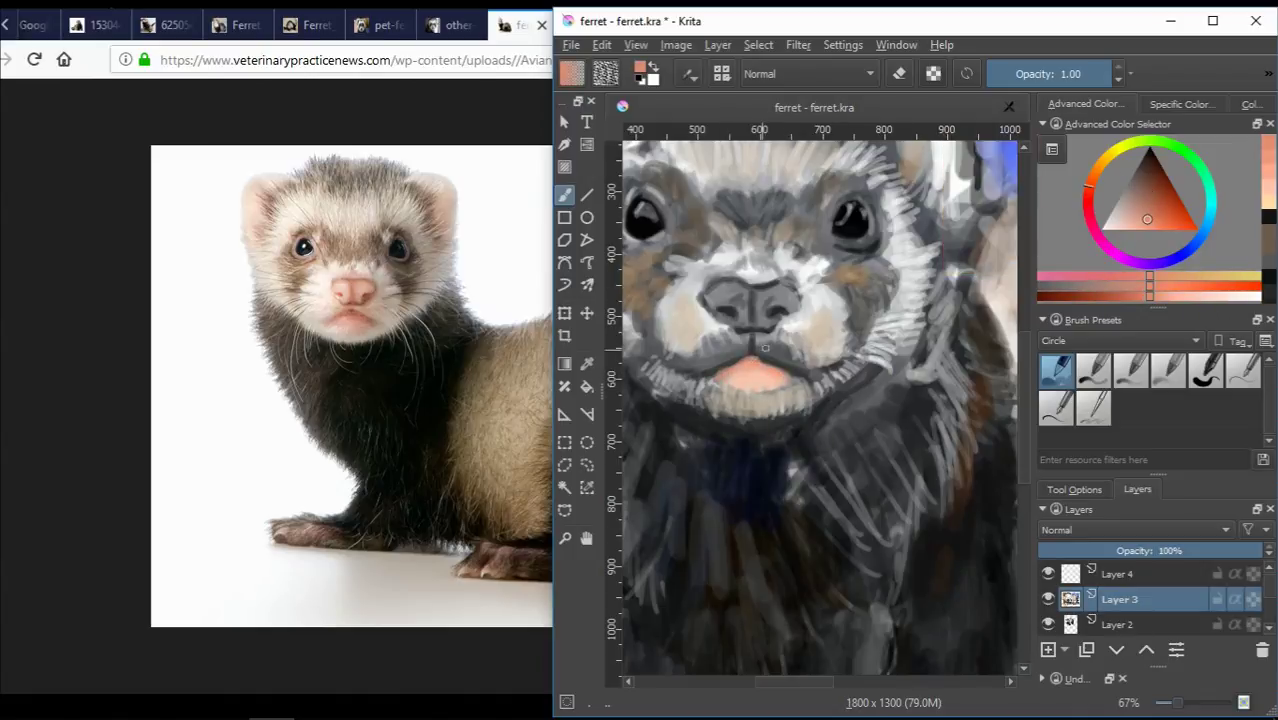
scroll(765, 347, "up", 1)
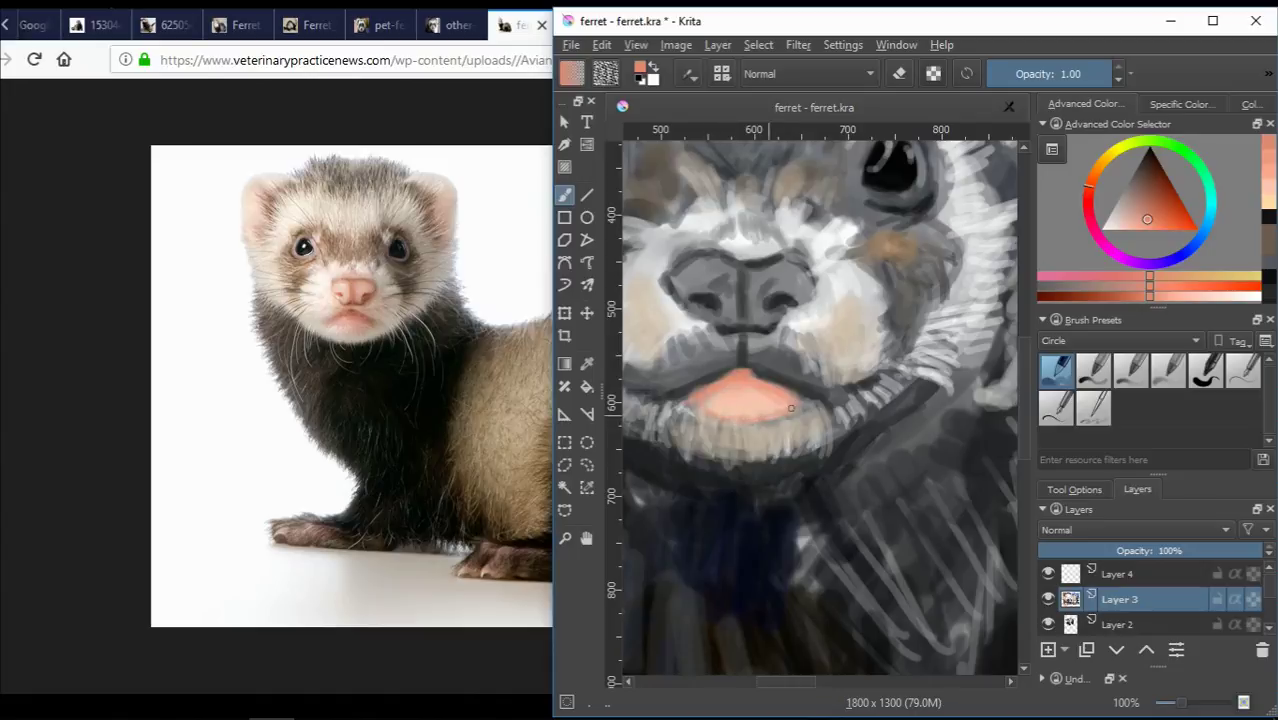
left_click_drag(1149, 187, 1149, 201)
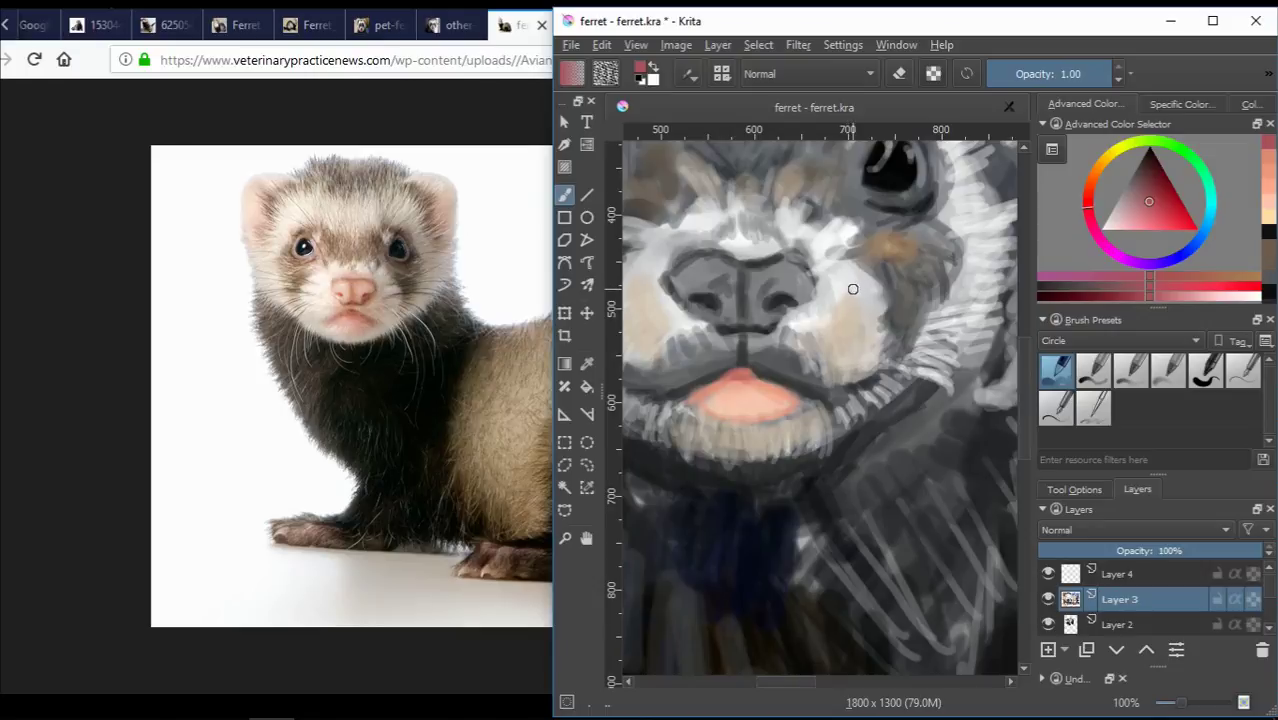
Paint a dark brown line along the lip's top and dab dark red onto the lip.
mouse_move(1147, 248)
left_mouse_down()
mouse_move(1093, 169)
mouse_move(1167, 178)
left_mouse_up()
mouse_move(695, 385)
left_mouse_down()
mouse_move(755, 373)
mouse_move(788, 414)
left_mouse_up()
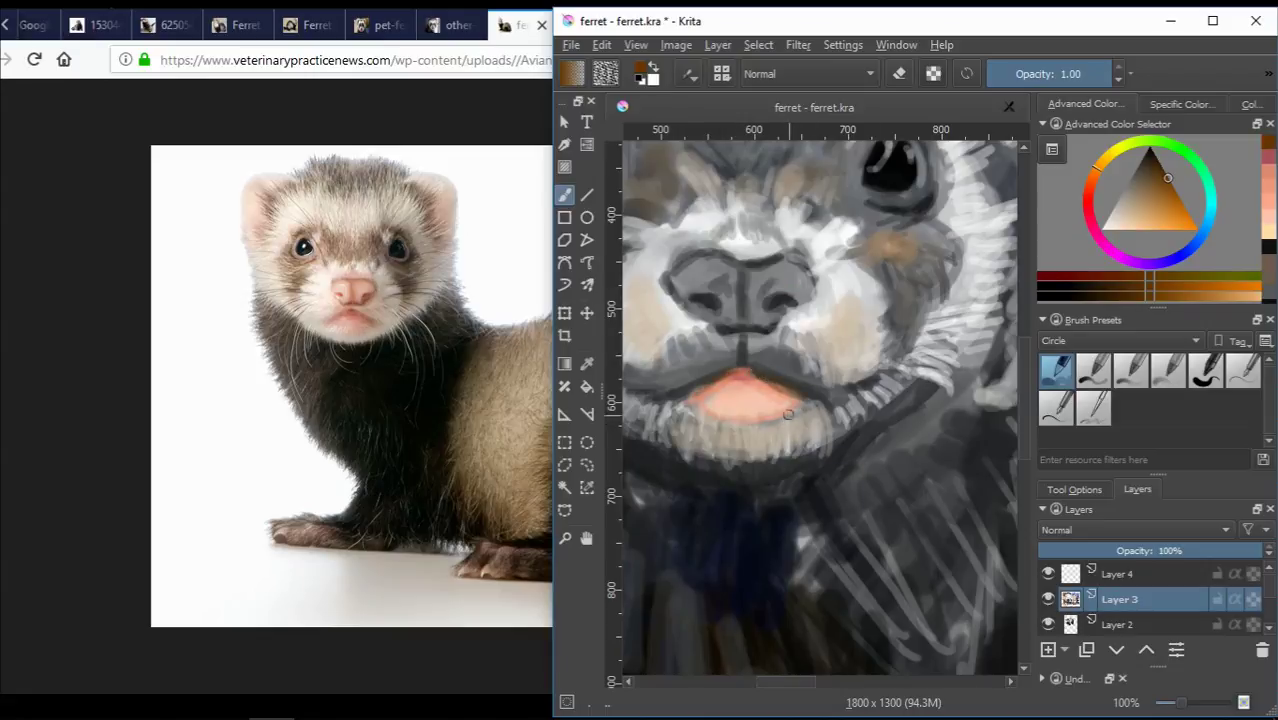
left_click_drag(1136, 192, 1150, 208)
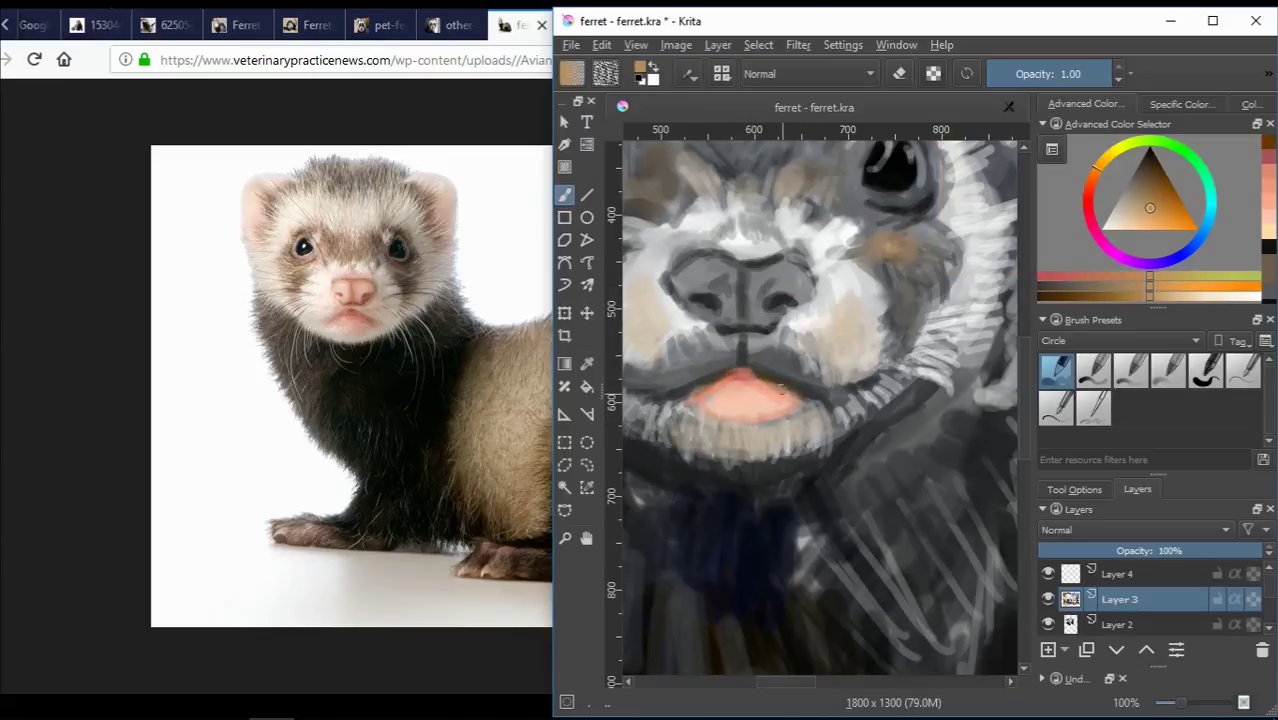
mouse_move(1144, 219)
left_mouse_down()
mouse_move(1144, 169)
mouse_move(1088, 195)
mouse_move(1157, 200)
left_mouse_up()
left_click(1143, 217)
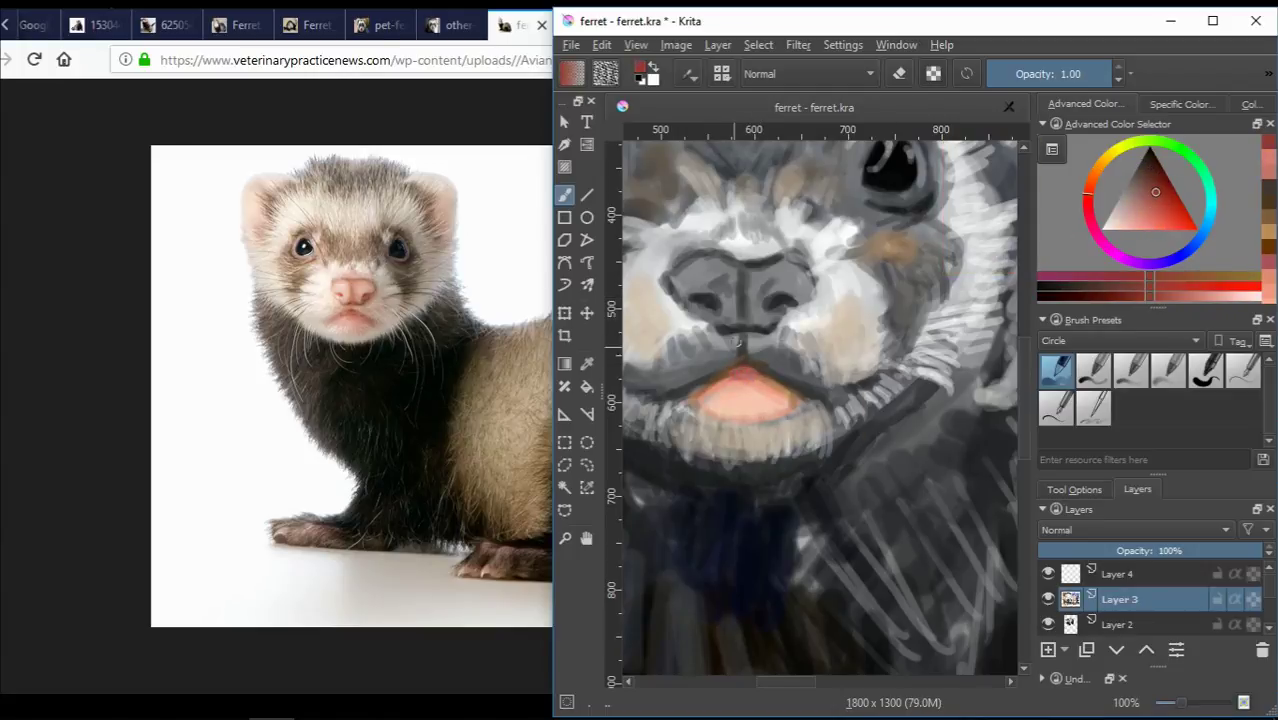
left_click_drag(1162, 195, 1160, 182)
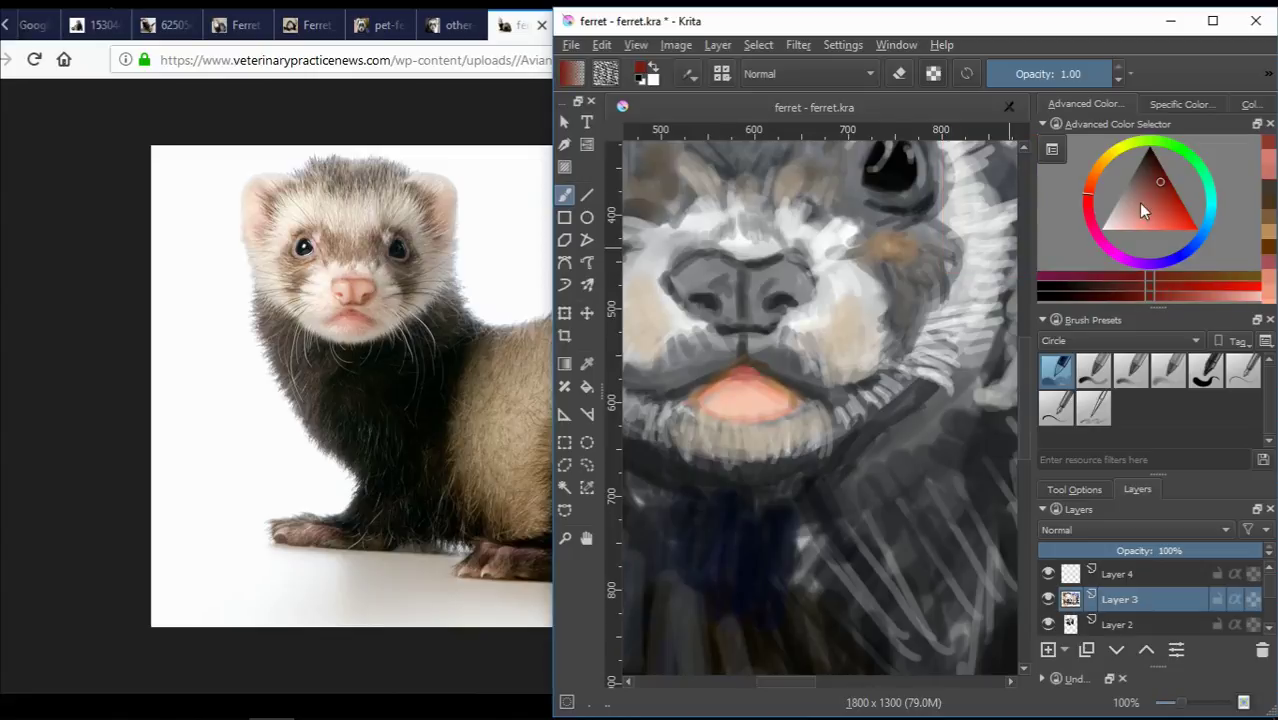
left_click(1157, 173)
left_click(740, 366)
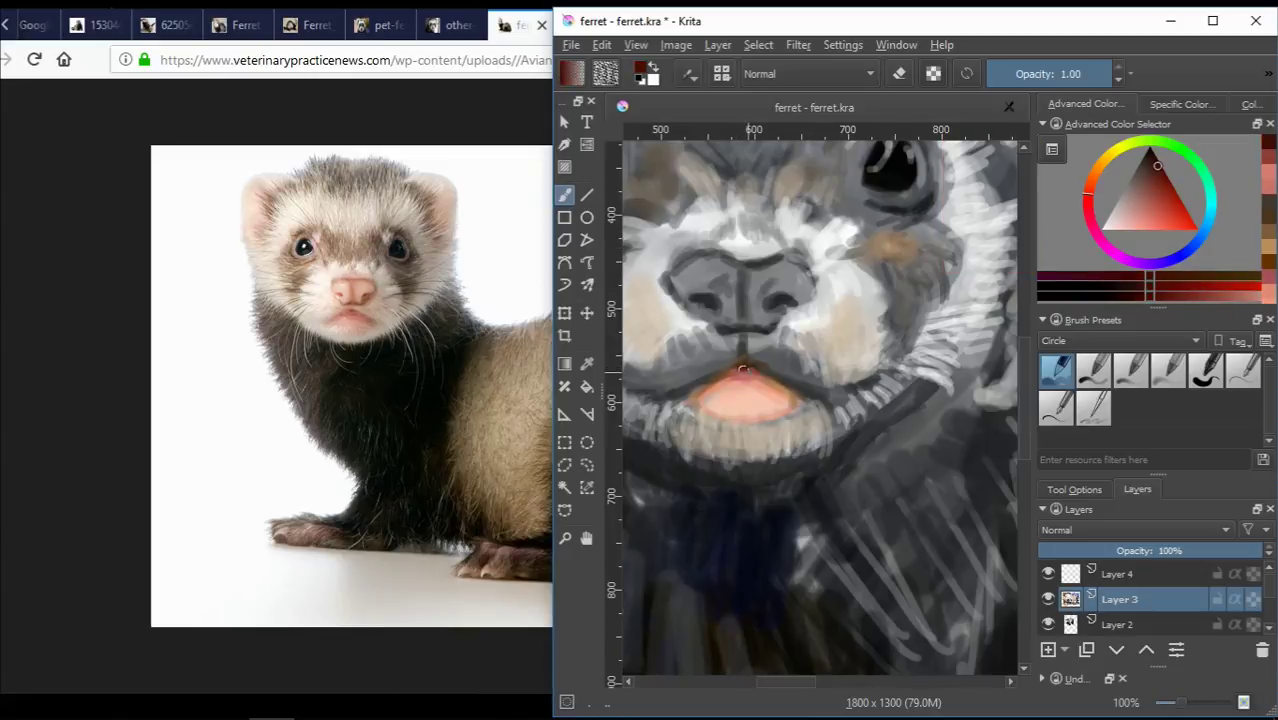
Shift the colour toward magenta, then add a small sampled tan mark at the lip edge.
left_click(1090, 183)
left_click(1122, 203)
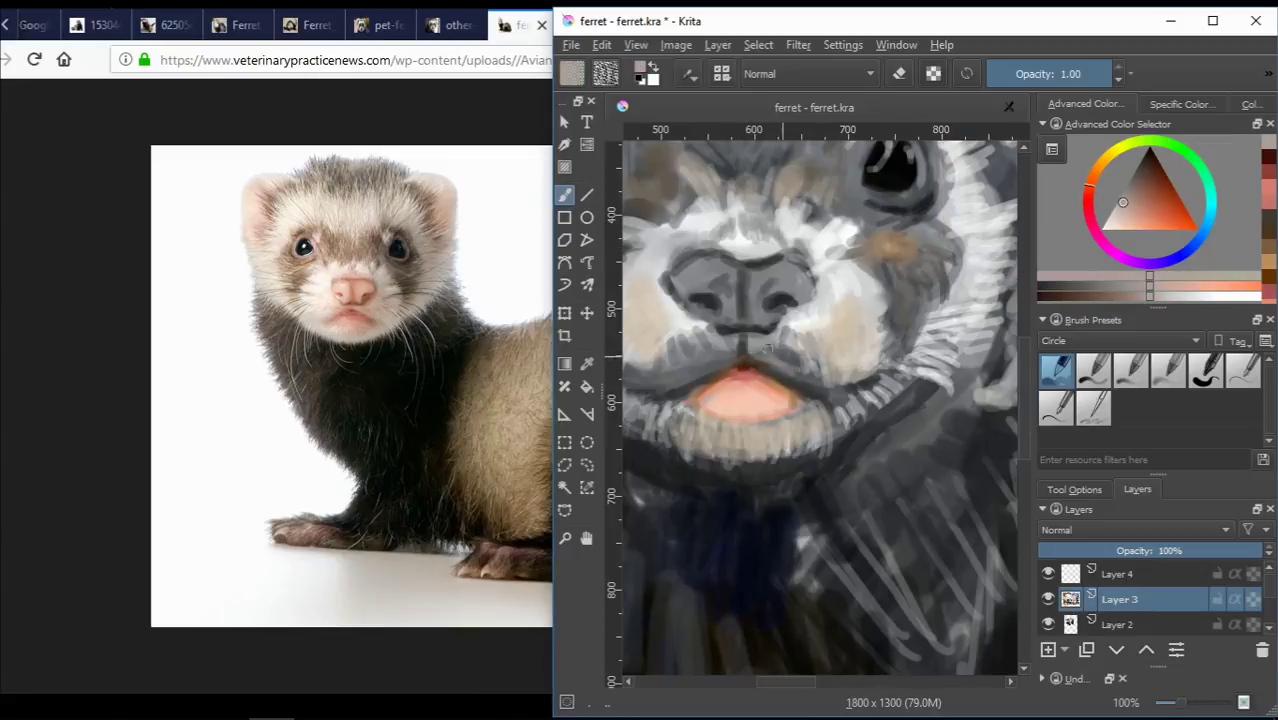
left_click(1116, 254)
left_click(1107, 213)
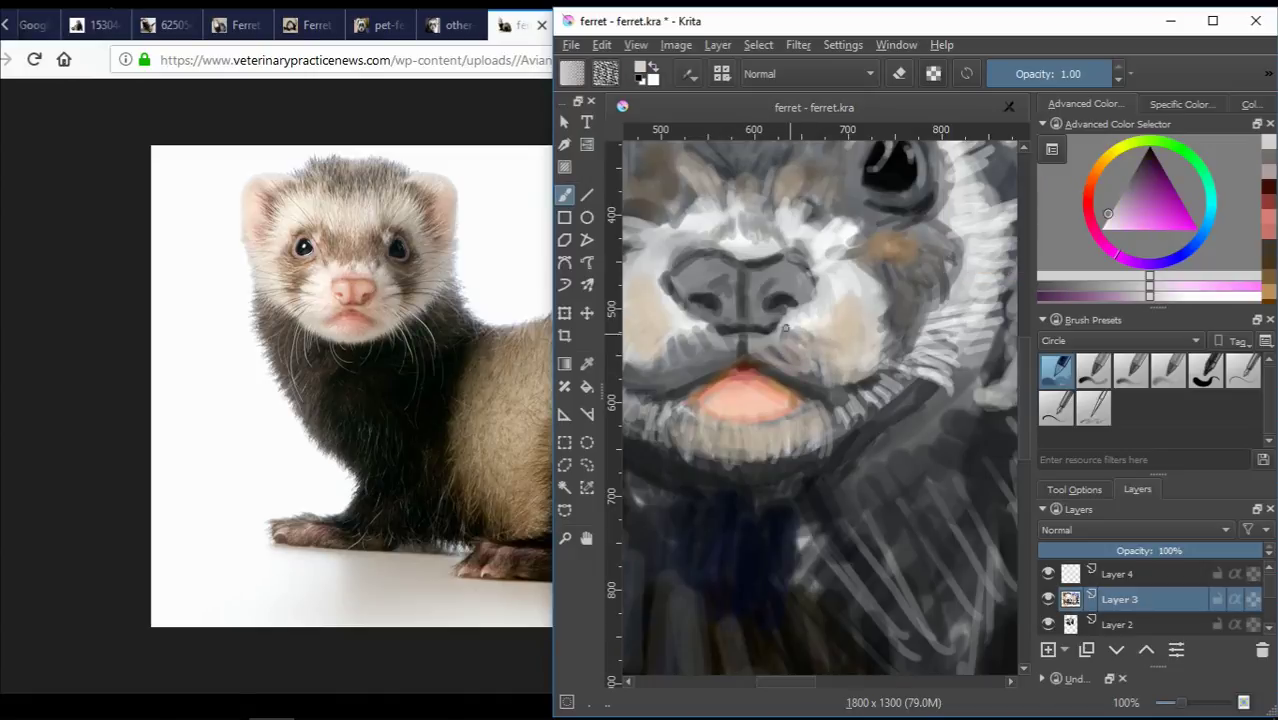
left_click(794, 368, "ctrl")
left_click(811, 270, "ctrl")
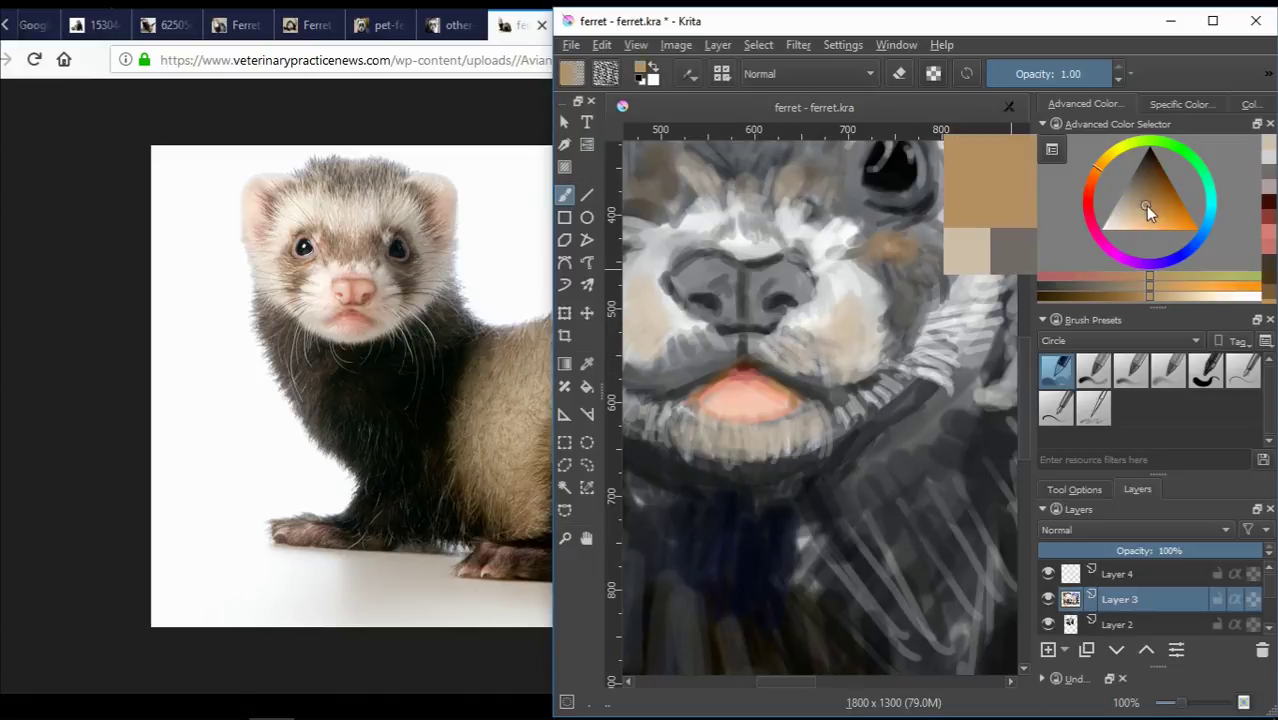
left_click(788, 371)
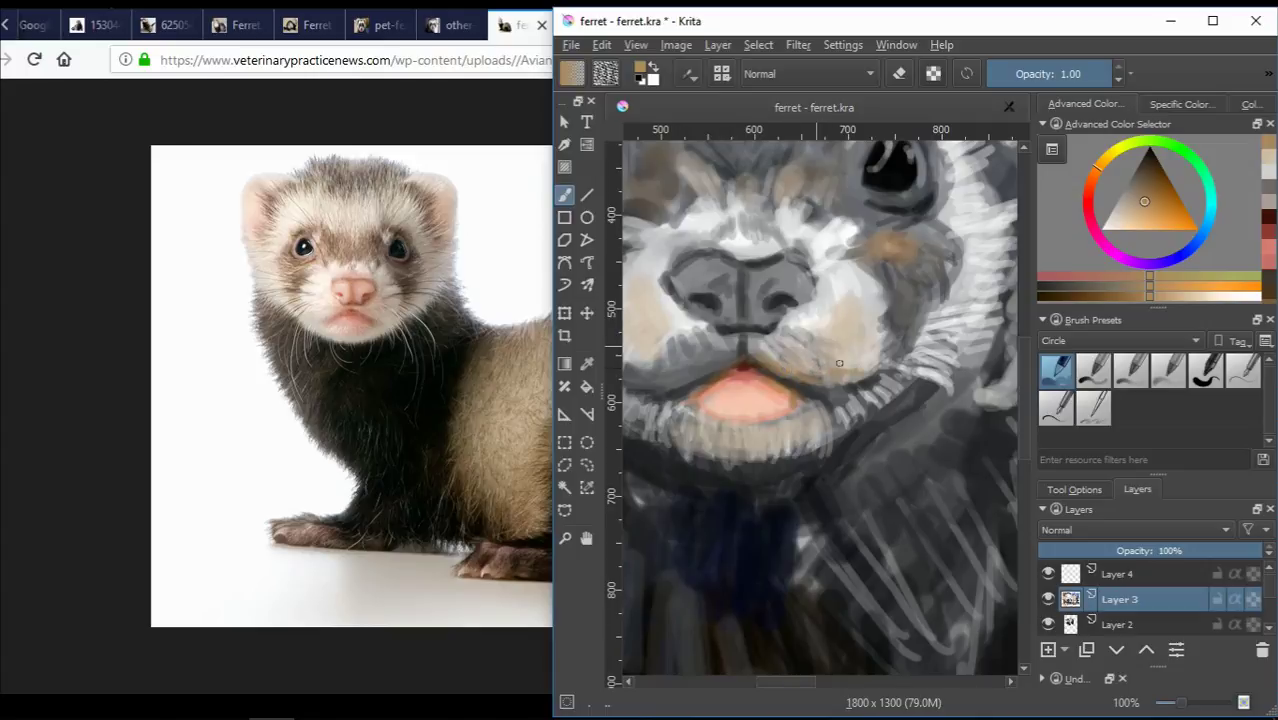
left_click(790, 336, "ctrl")
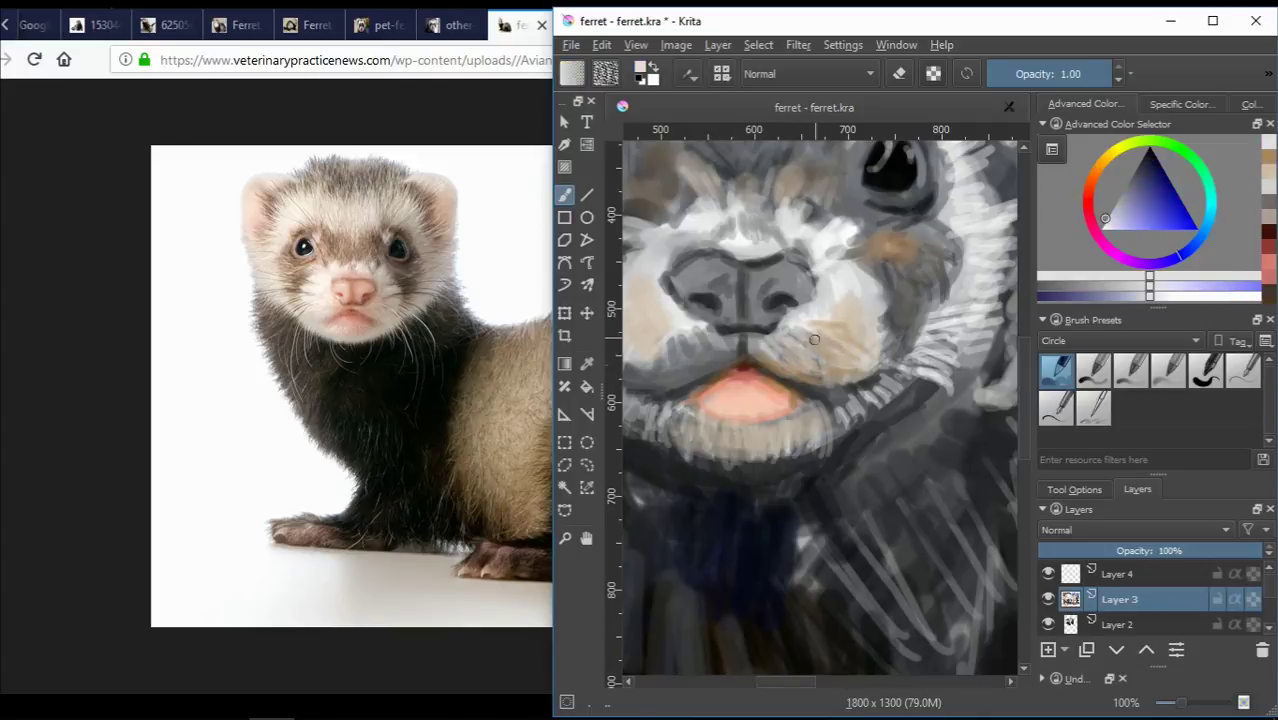
scroll(752, 275, "up", 2)
Outline the nose bridge, nostrils and nose edges with sampled orange-brown.
left_click(726, 264, "ctrl")
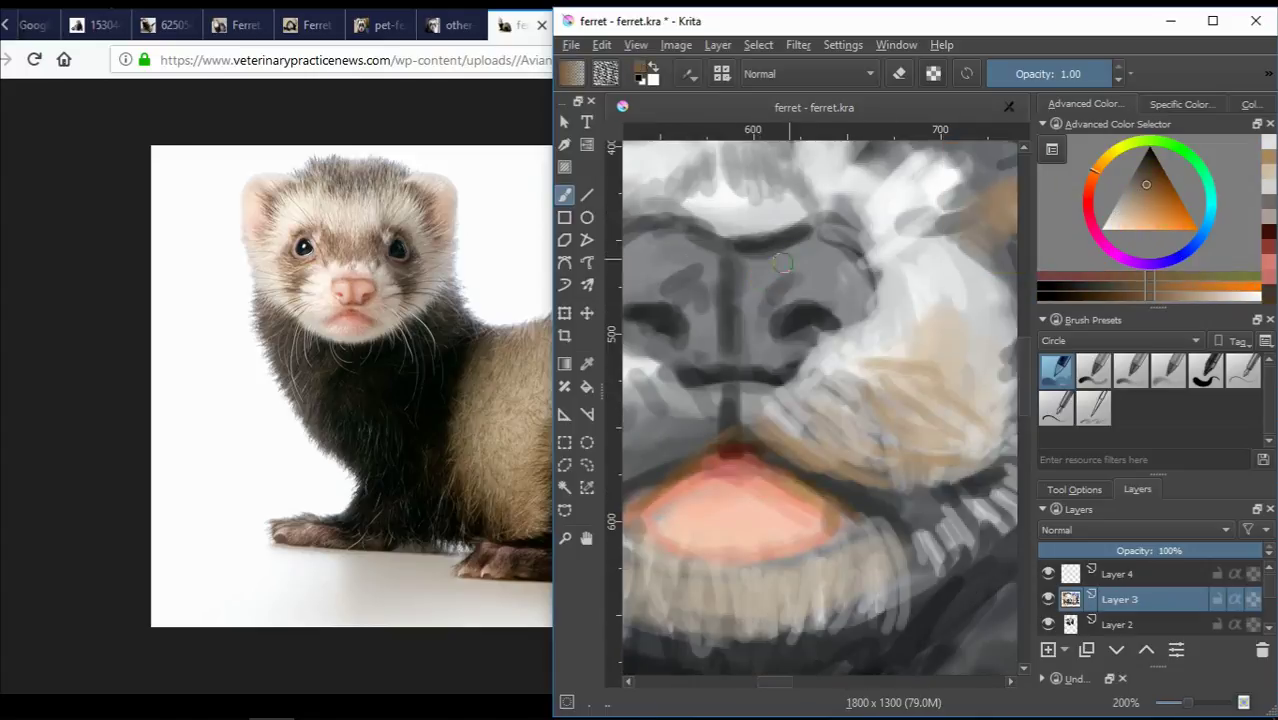
mouse_move(733, 301)
left_mouse_down()
mouse_move(722, 371)
mouse_move(760, 366)
left_mouse_up()
scroll(769, 314, "down", 2)
scroll(769, 314, "up", 1)
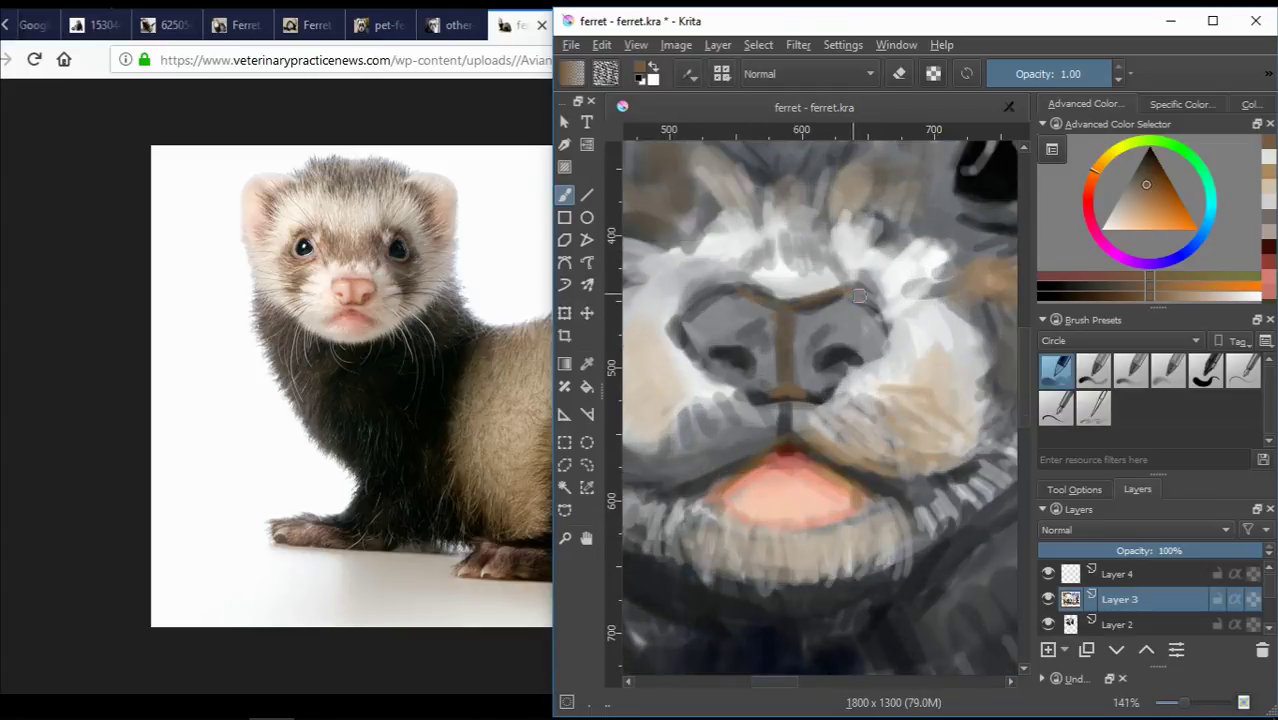
left_click_drag(859, 295, 880, 314)
left_click_drag(676, 332, 694, 360)
Dab a muted pinkish red into both nostrils.
mouse_move(1150, 205)
left_mouse_down()
mouse_move(1134, 238)
mouse_move(1089, 208)
left_mouse_up()
left_click(1093, 202)
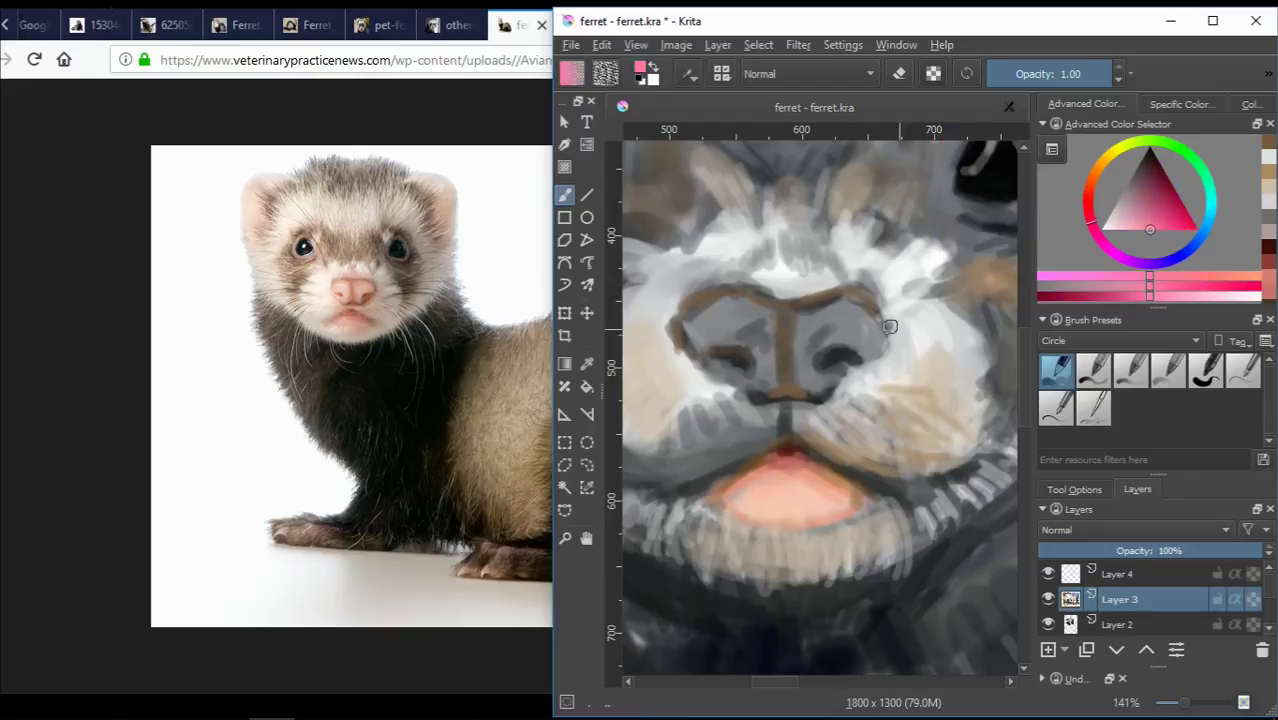
left_click(1152, 220)
left_click(740, 352)
left_click(830, 355)
scroll(830, 355, "down", 2)
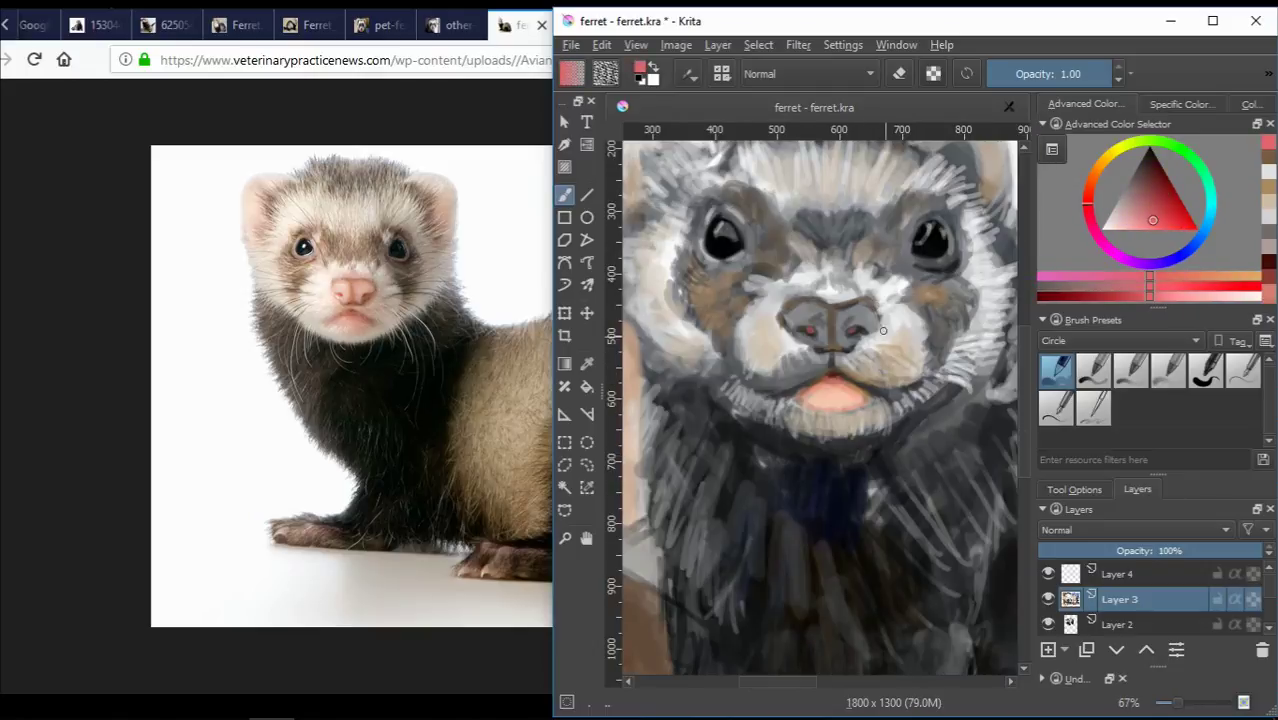
scroll(801, 366, "up", 2)
Paint red along the nose's top edges and pinkish red along the mouth's upper edge.
left_click_drag(750, 300, 798, 296)
left_click_drag(924, 296, 888, 313)
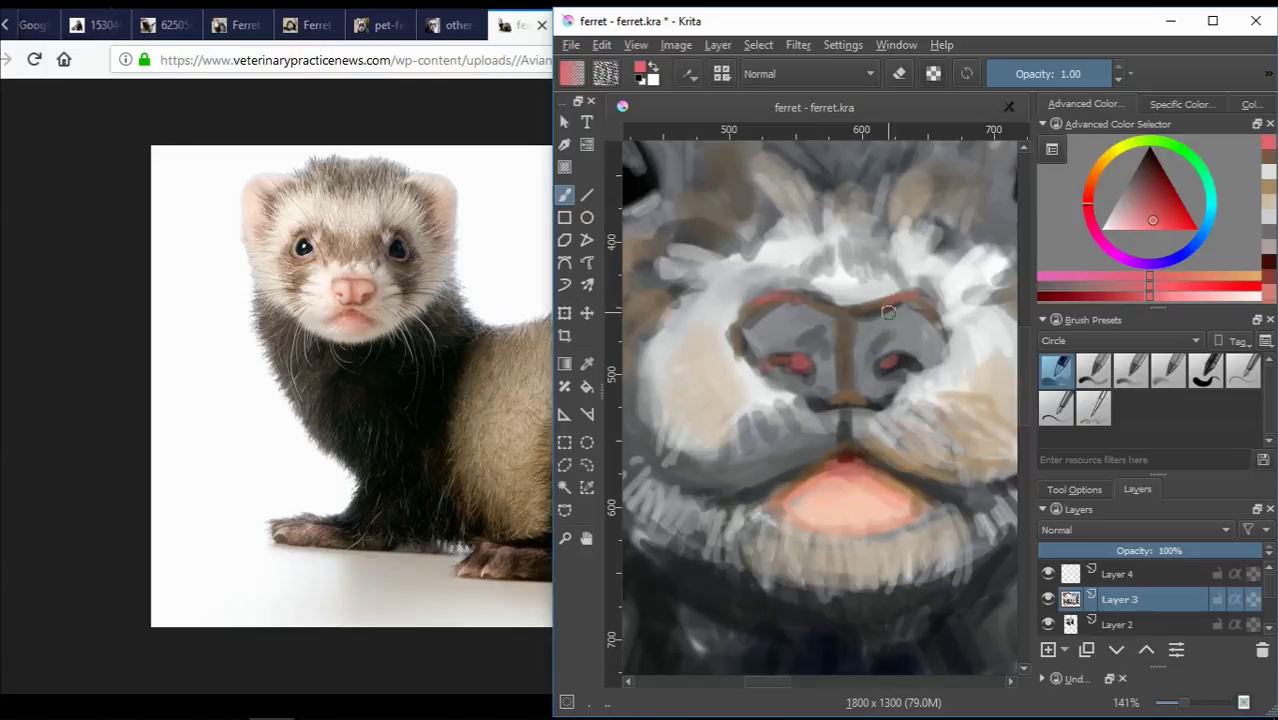
left_click_drag(800, 478, 901, 487)
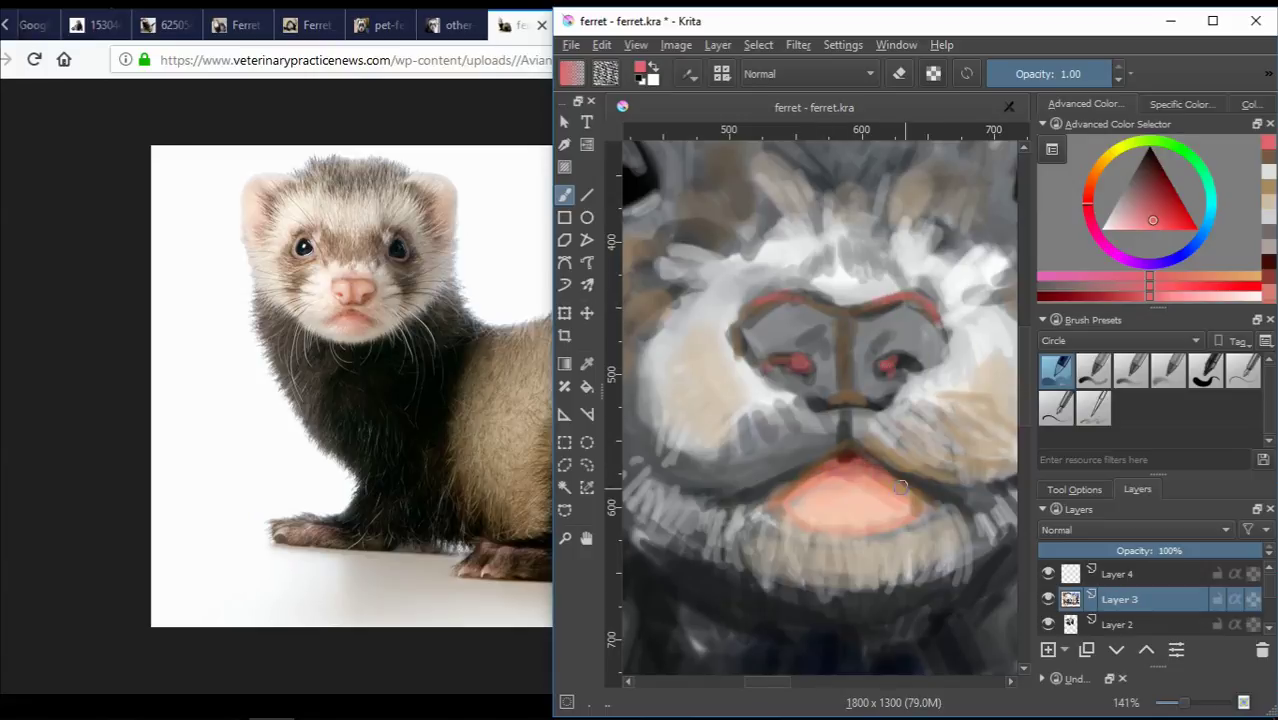
left_click(805, 495, "ctrl")
scroll(850, 516, "down", 3)
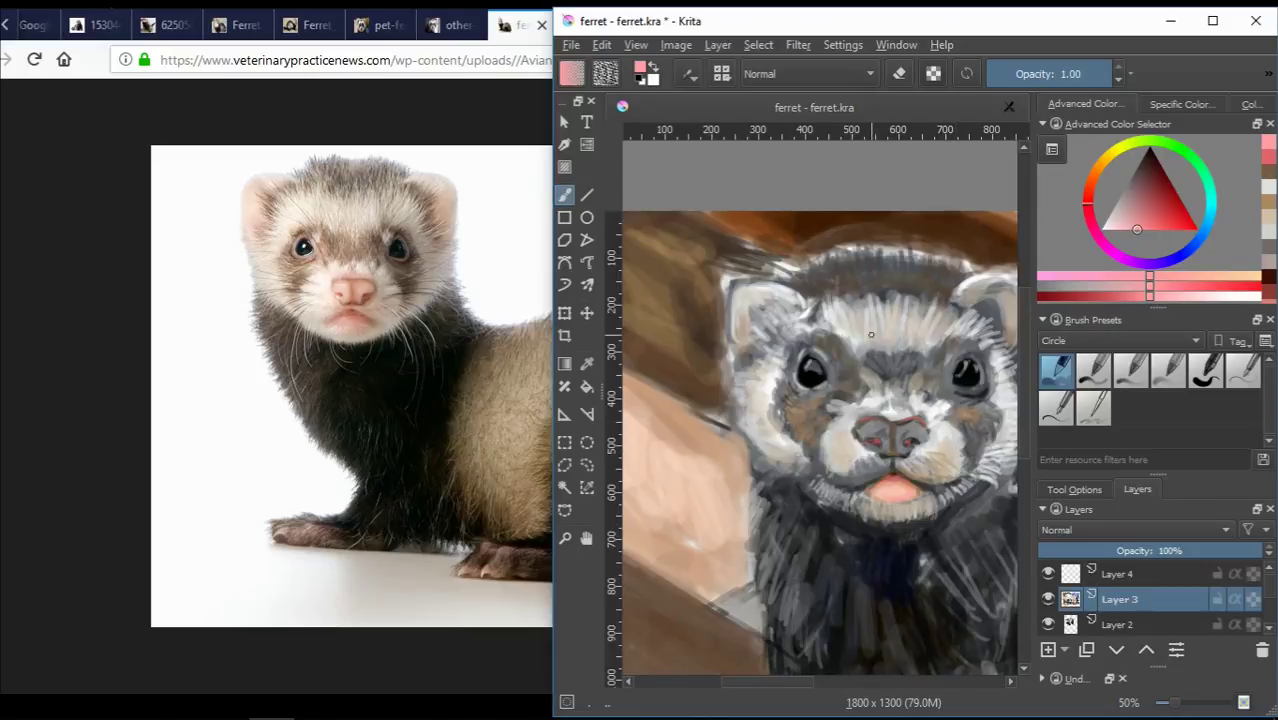
scroll(900, 420, "up", 5)
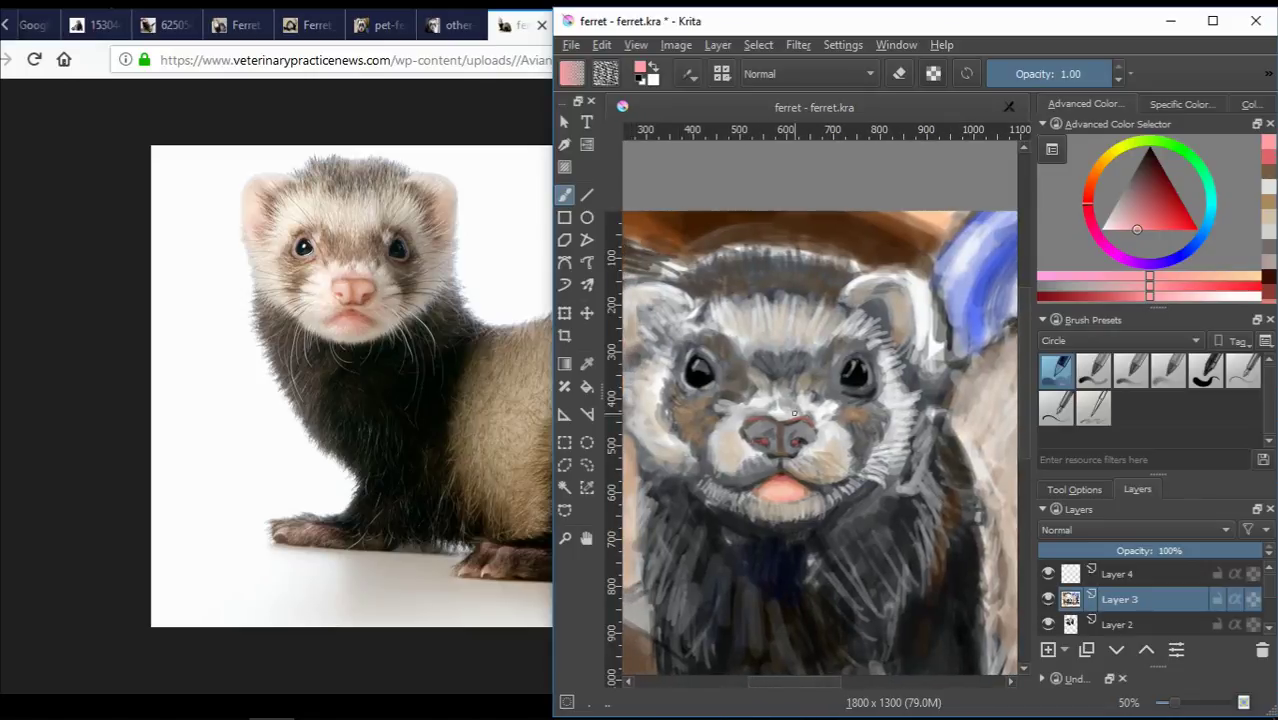
Paint pink over both nostrils and on either side of the brown nose centre line.
left_click(1125, 230)
left_click_drag(770, 445, 825, 455)
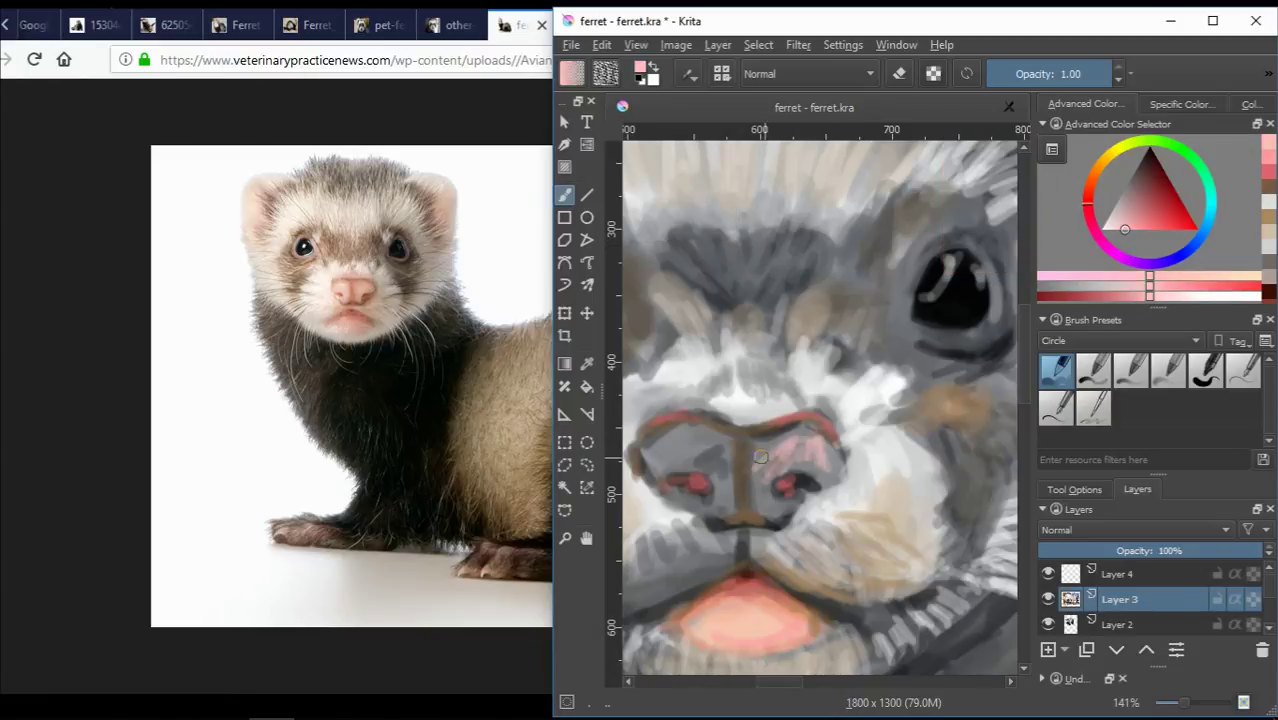
left_click_drag(665, 440, 726, 505)
left_click_drag(758, 445, 765, 505)
left_click_drag(722, 430, 721, 497)
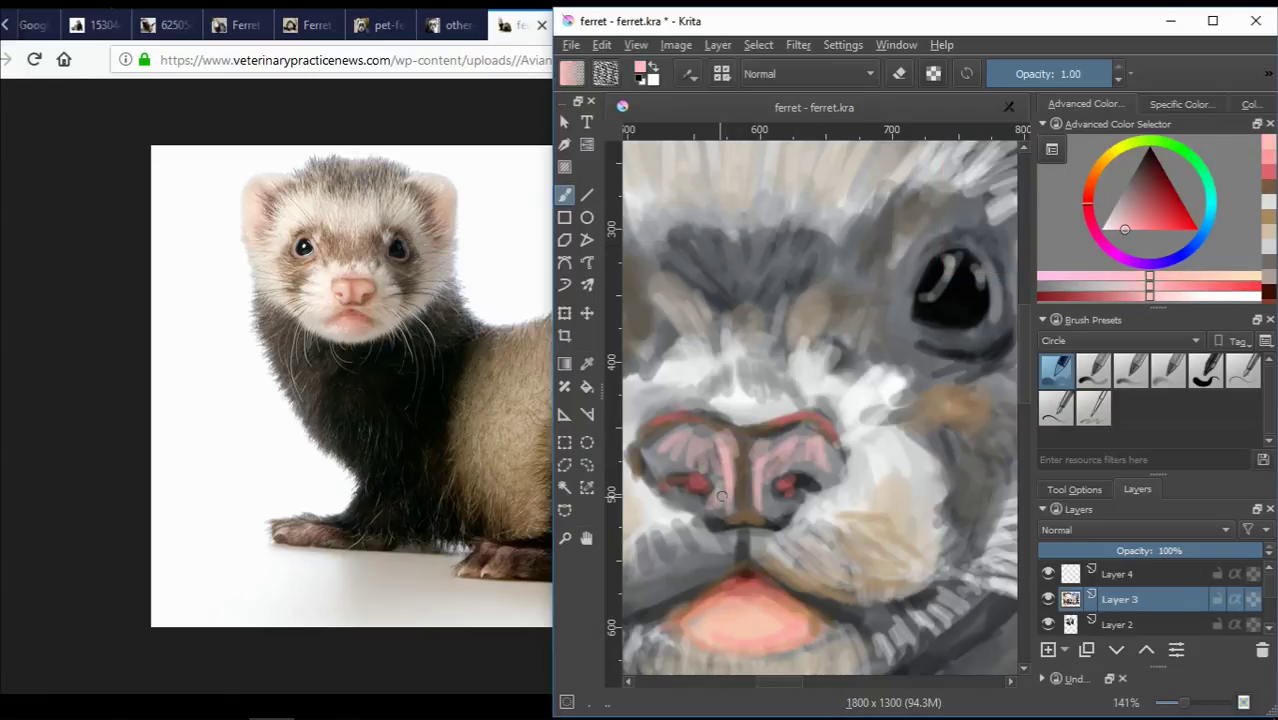
left_click_drag(700, 455, 696, 430)
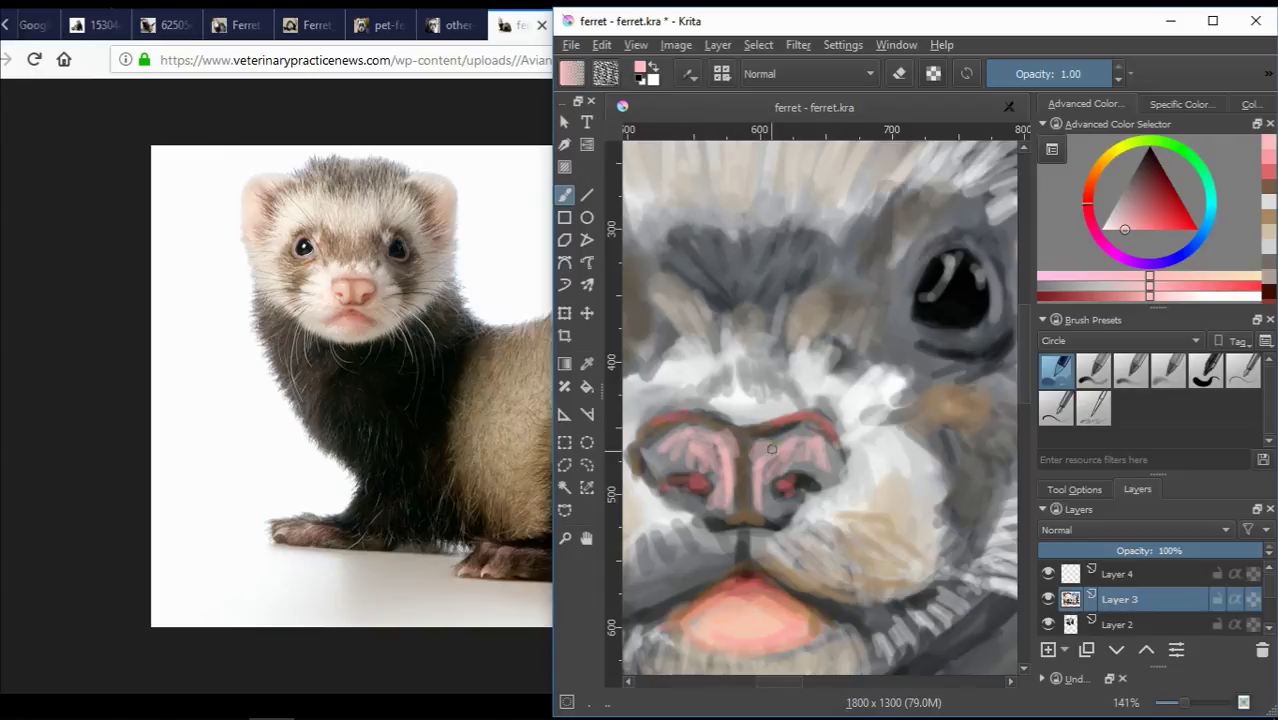
mouse_move(775, 488)
left_mouse_down()
mouse_move(768, 452)
mouse_move(732, 490)
left_mouse_up()
Add a dark red stroke on the nose bridge and light pink on the nose's right side.
left_click(1140, 228)
left_click(1146, 184)
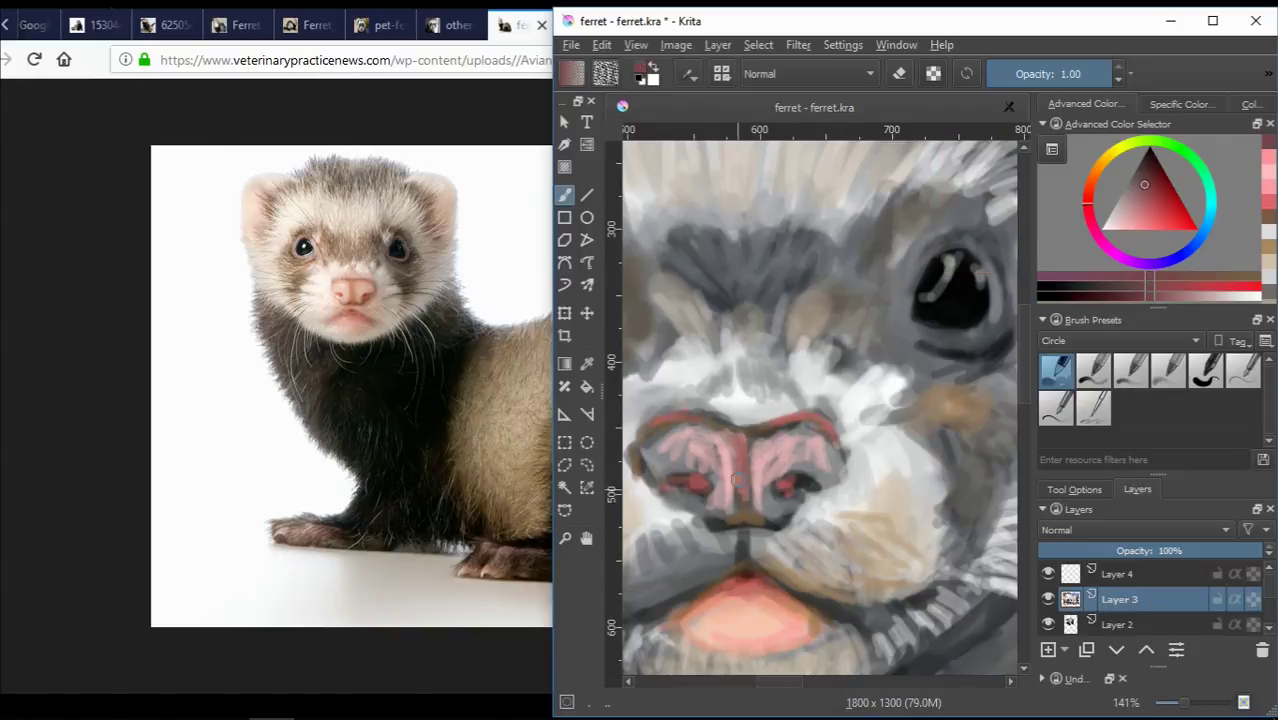
left_click_drag(740, 445, 753, 512)
left_click(776, 522, "ctrl")
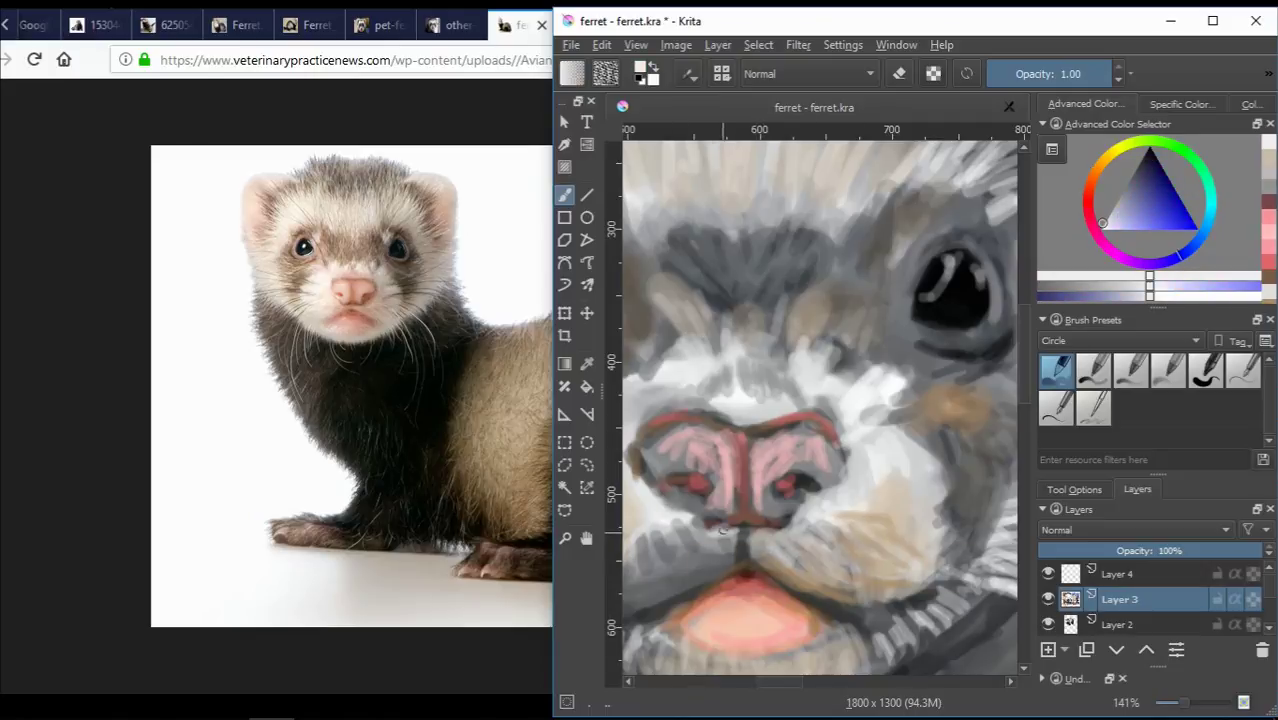
left_click(769, 527, "ctrl")
left_click(745, 520, "ctrl")
left_click_drag(770, 510, 780, 475)
Lighten the pink and paint it on the nose's left side.
left_click(783, 505, "ctrl")
left_click(792, 466, "ctrl")
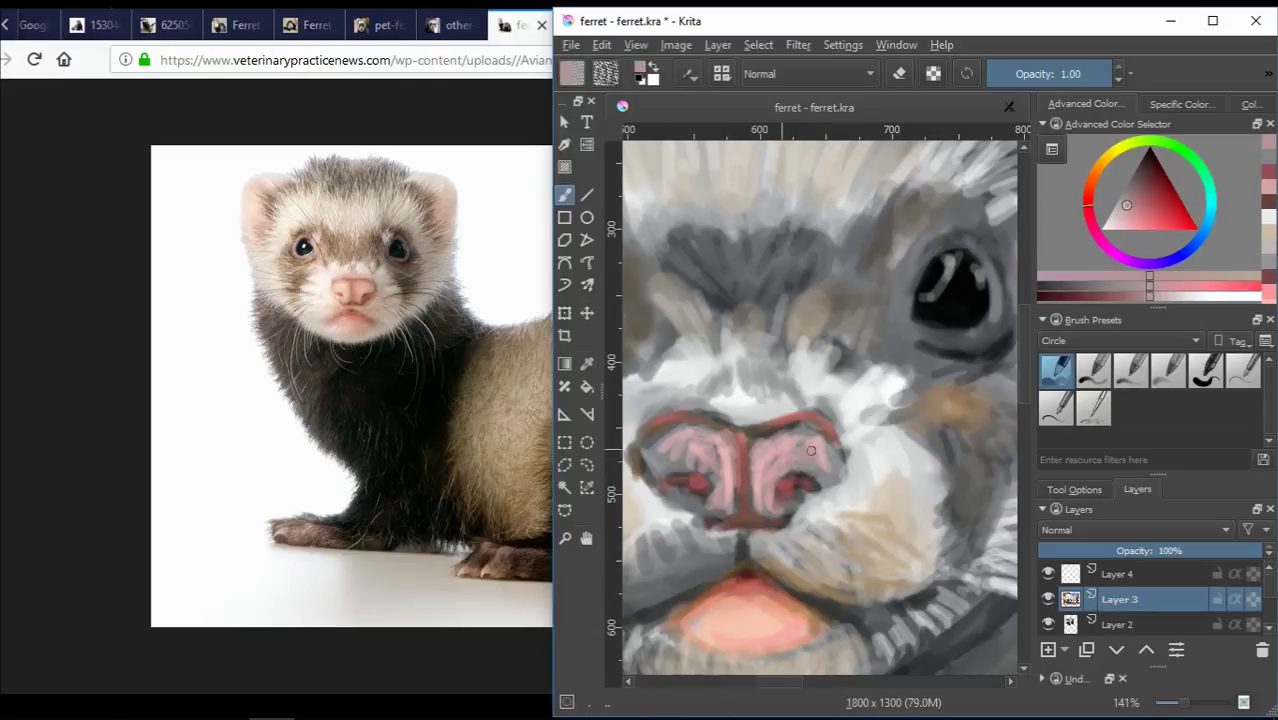
left_click(805, 459, "ctrl")
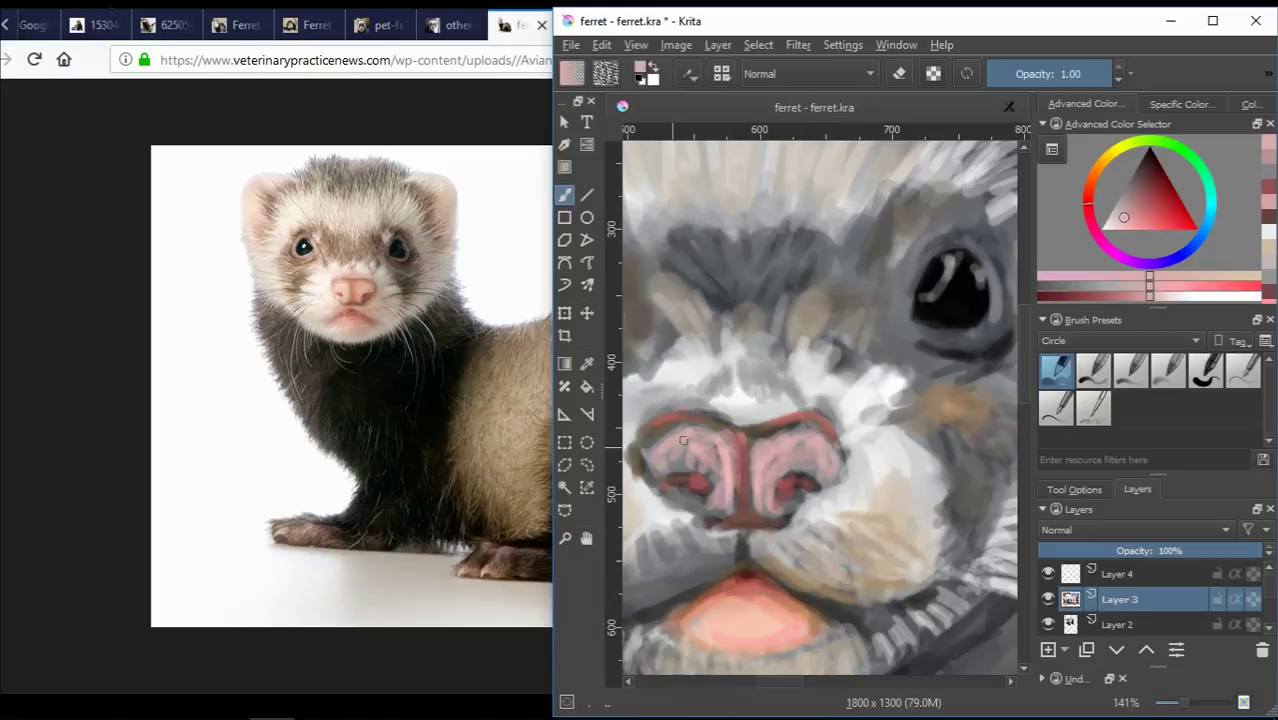
left_click_drag(683, 445, 660, 468)
left_click(722, 446, "ctrl")
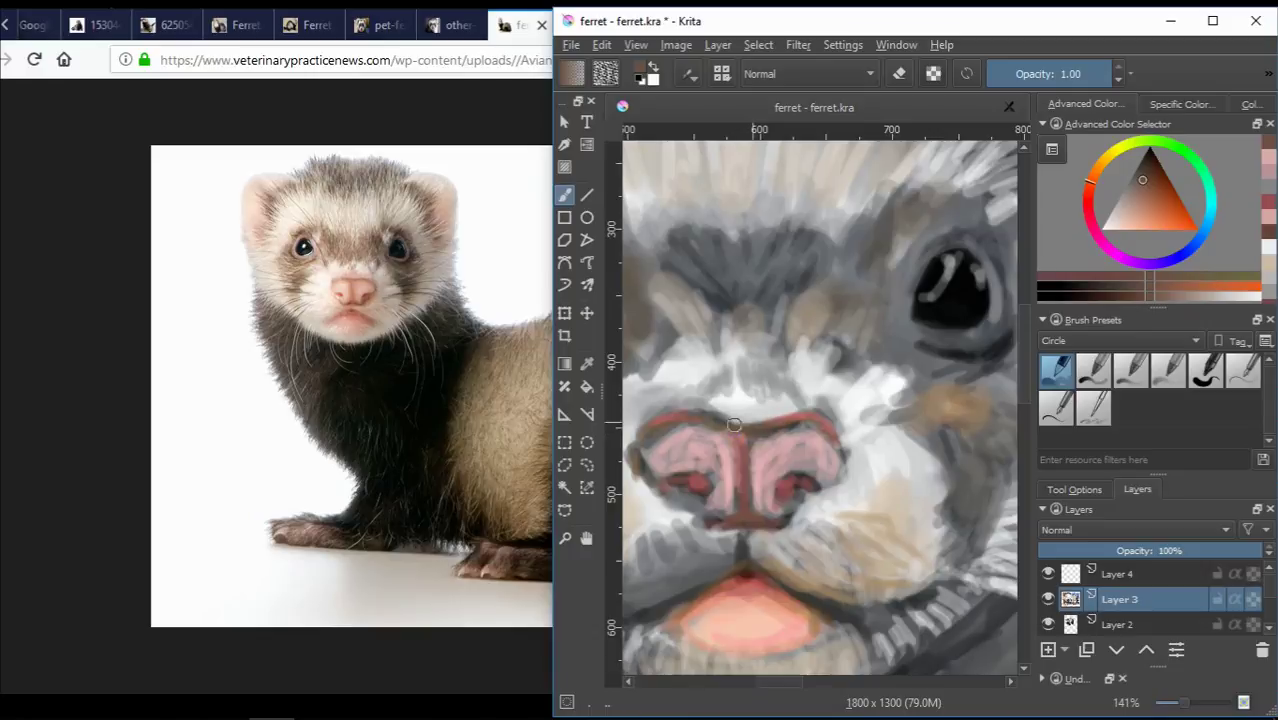
Sample pinkish-red nose tones and light grey-blue fur tones from the painting.
left_click(770, 450, "ctrl")
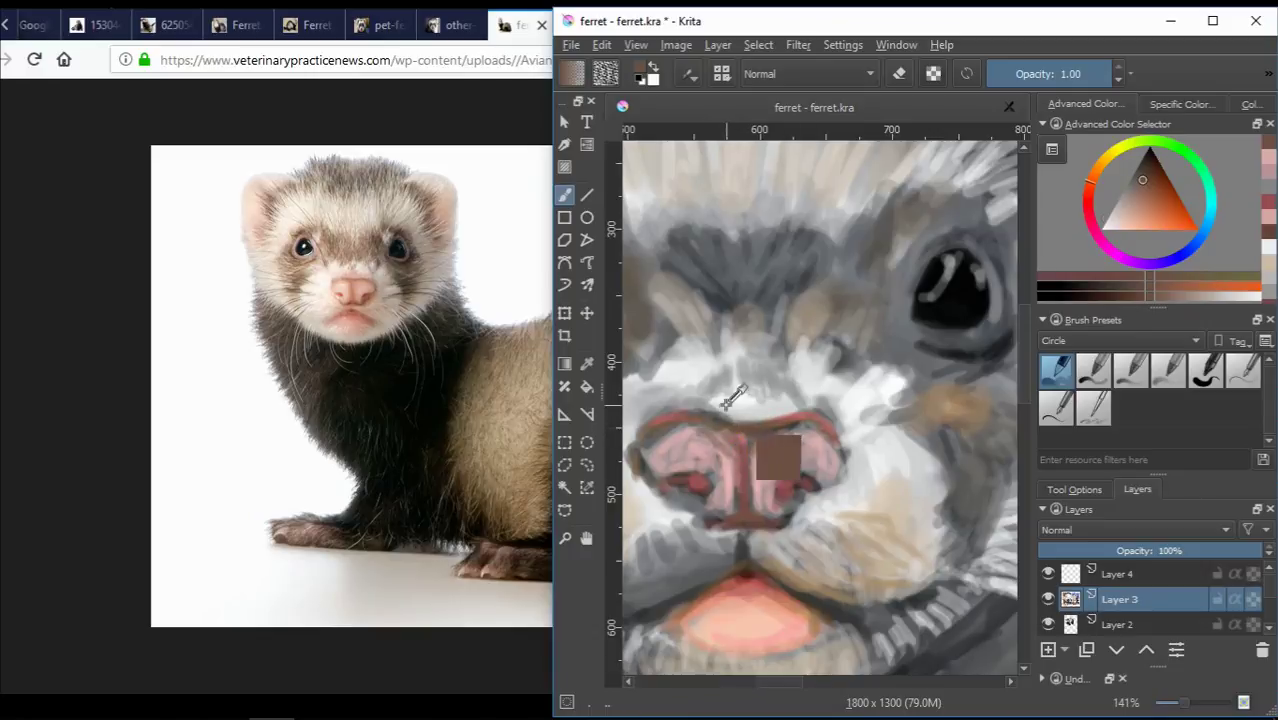
left_click(663, 414, "ctrl")
left_click(651, 434, "ctrl")
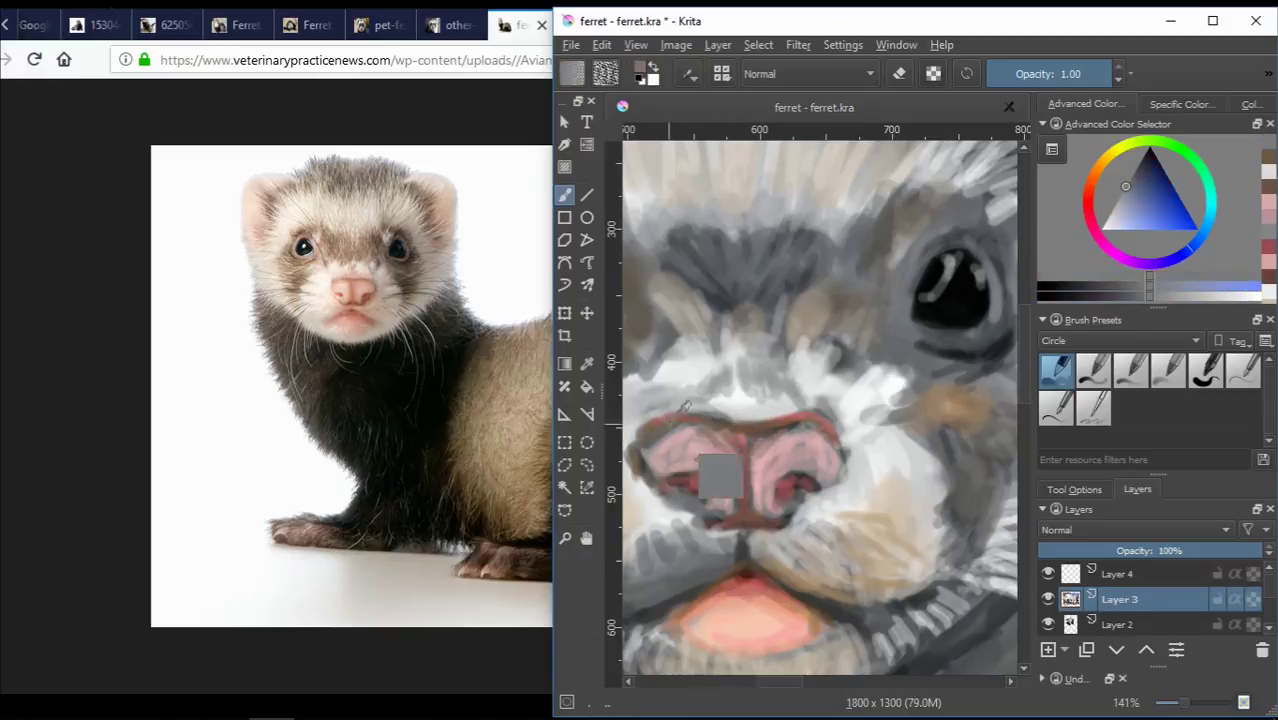
left_click(720, 475, "ctrl")
left_click(712, 516, "ctrl")
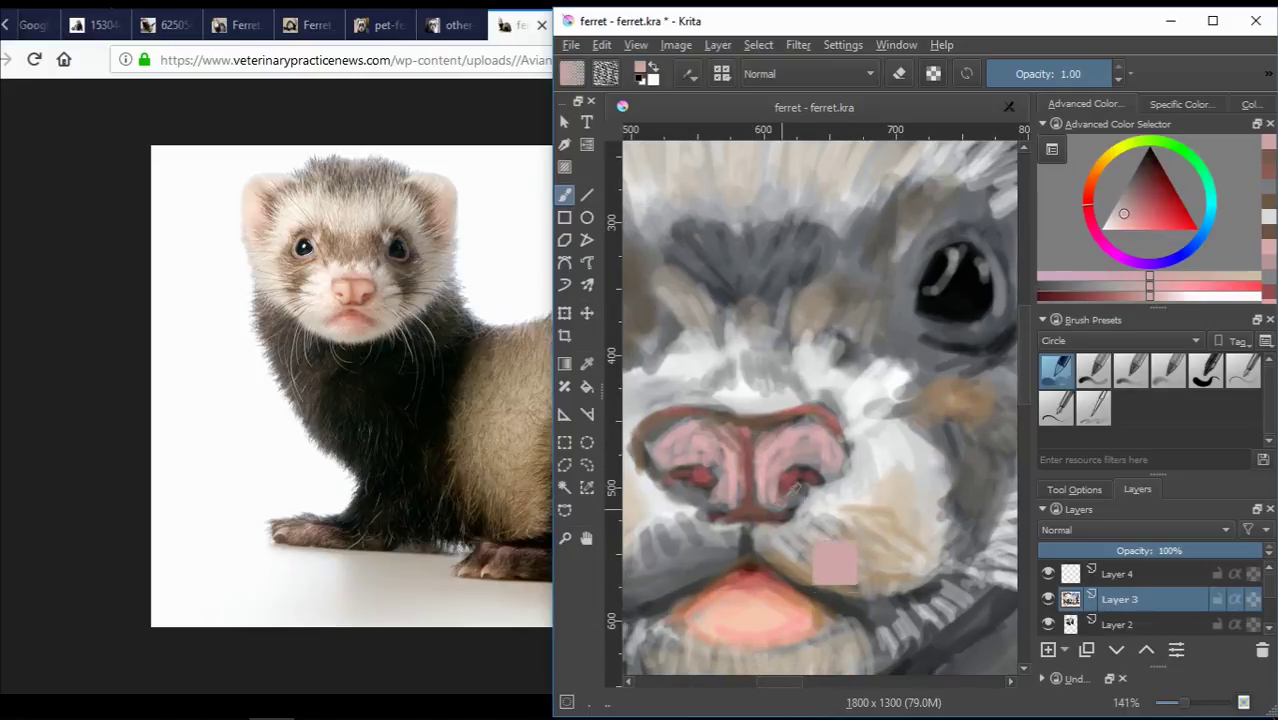
left_click(712, 512, "ctrl")
left_click(706, 476, "ctrl")
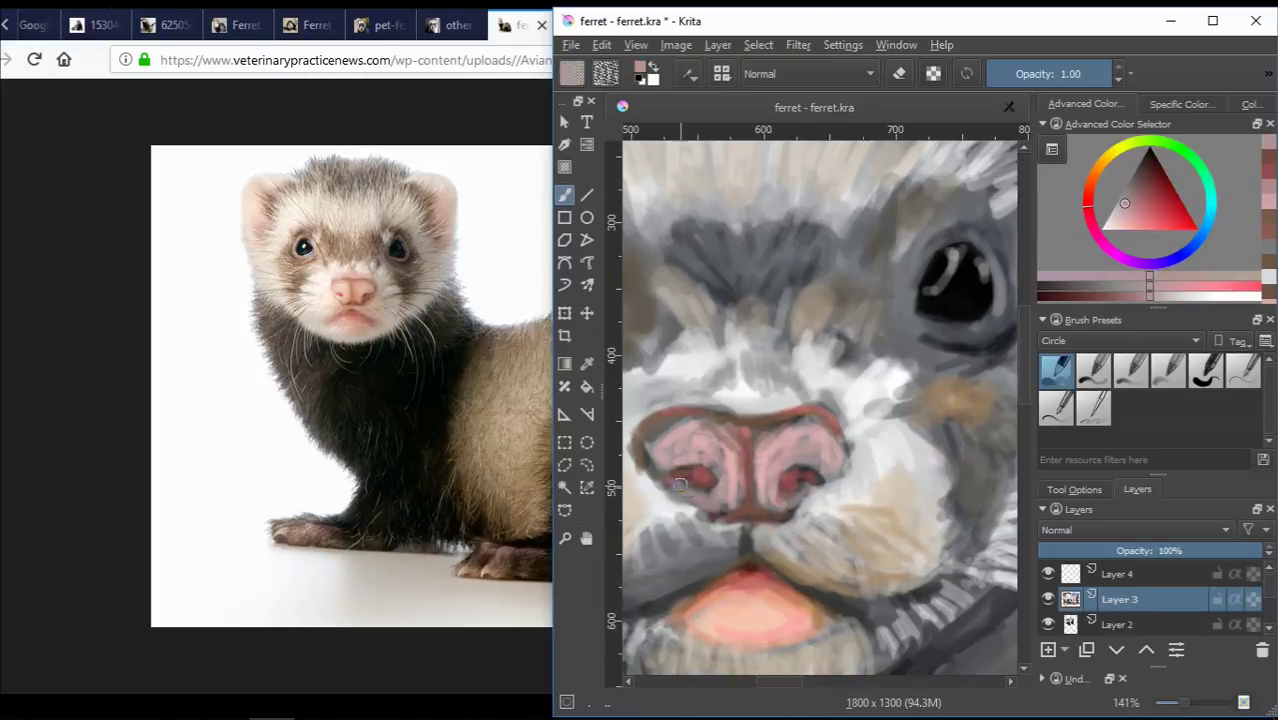
left_click(684, 505, "ctrl")
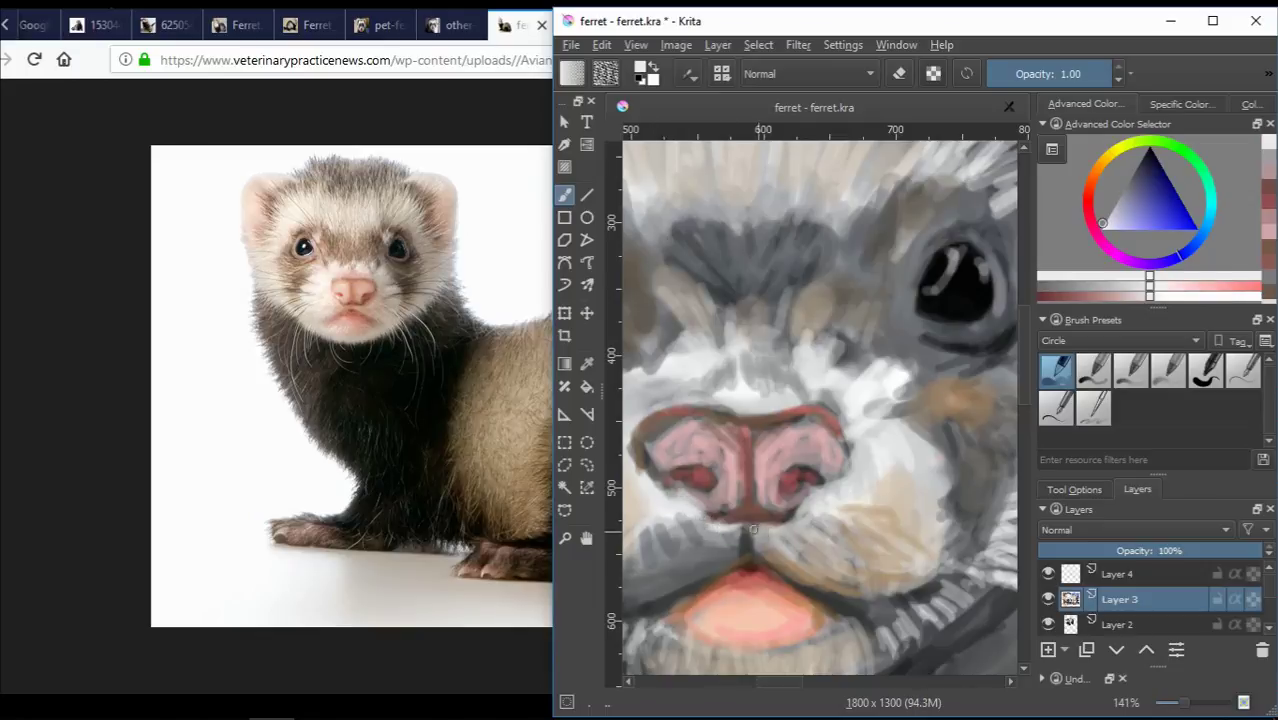
Paint grey-blue strokes along the top of the nose, sampling mid grey-blues nearby.
key("1")
scroll(791, 438, "up", 1)
left_click(870, 446, "ctrl")
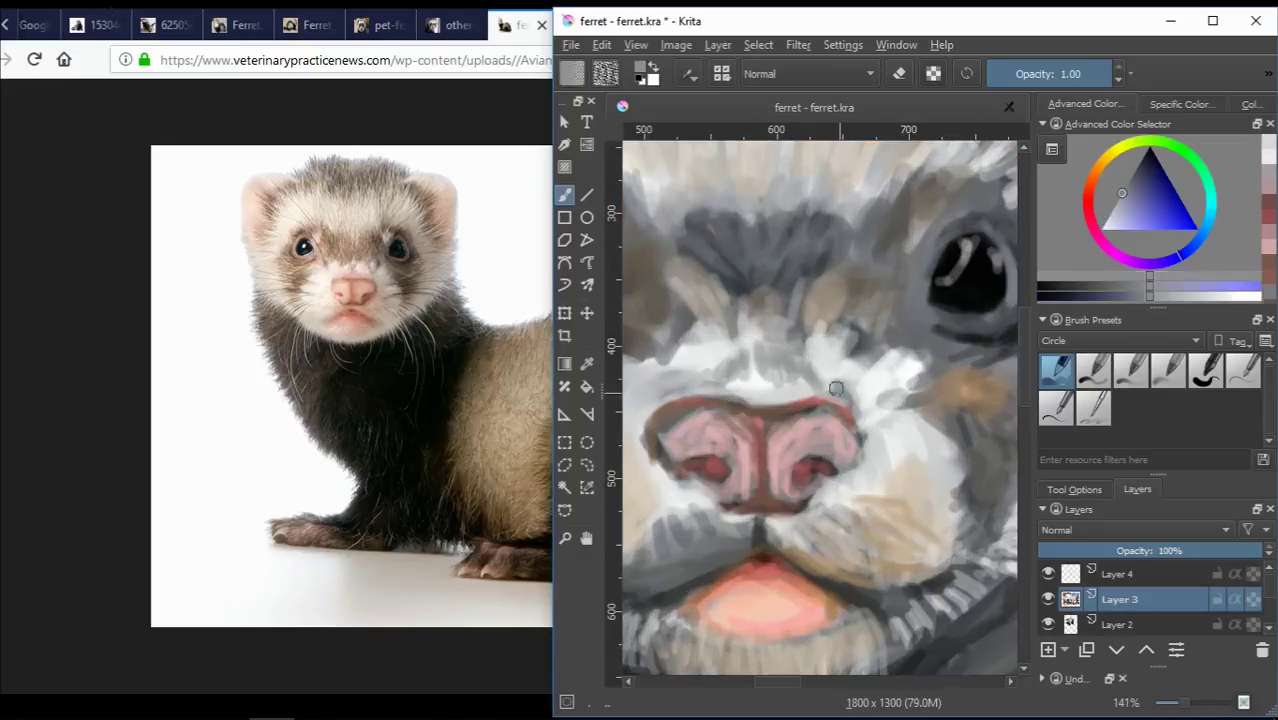
left_click_drag(690, 386, 770, 395)
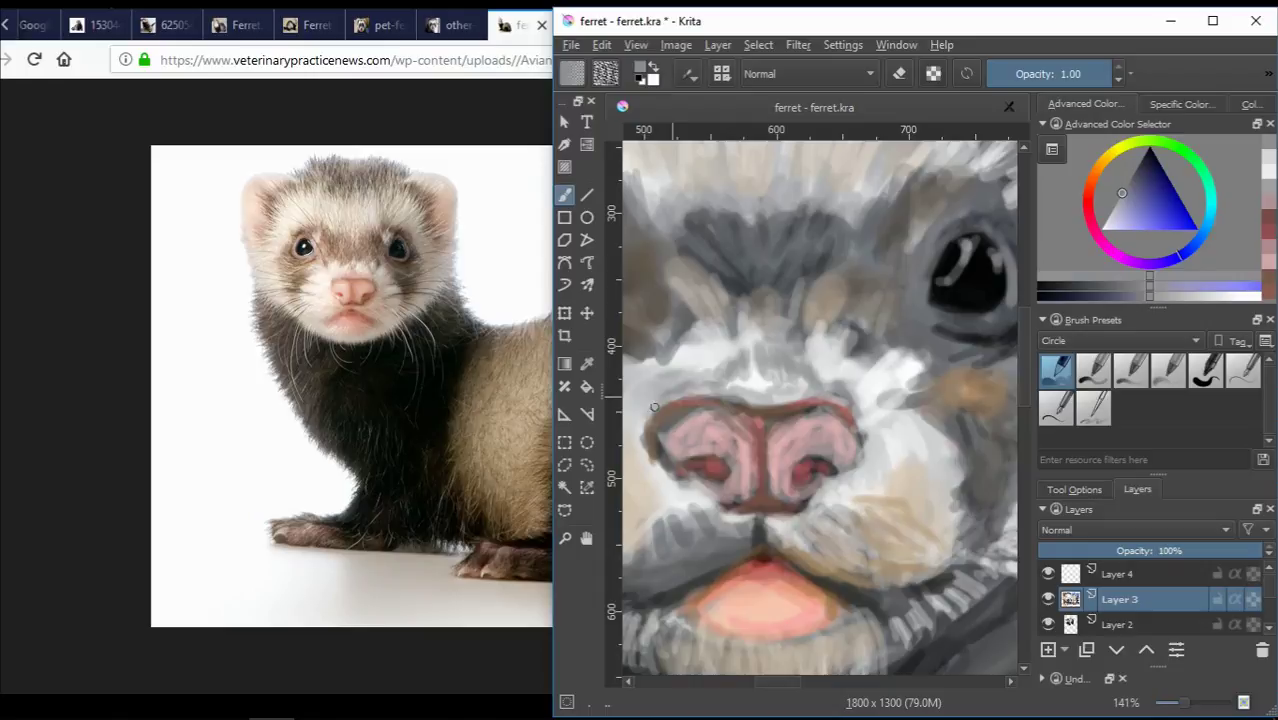
left_click(740, 390, "ctrl")
left_click(718, 378, "ctrl")
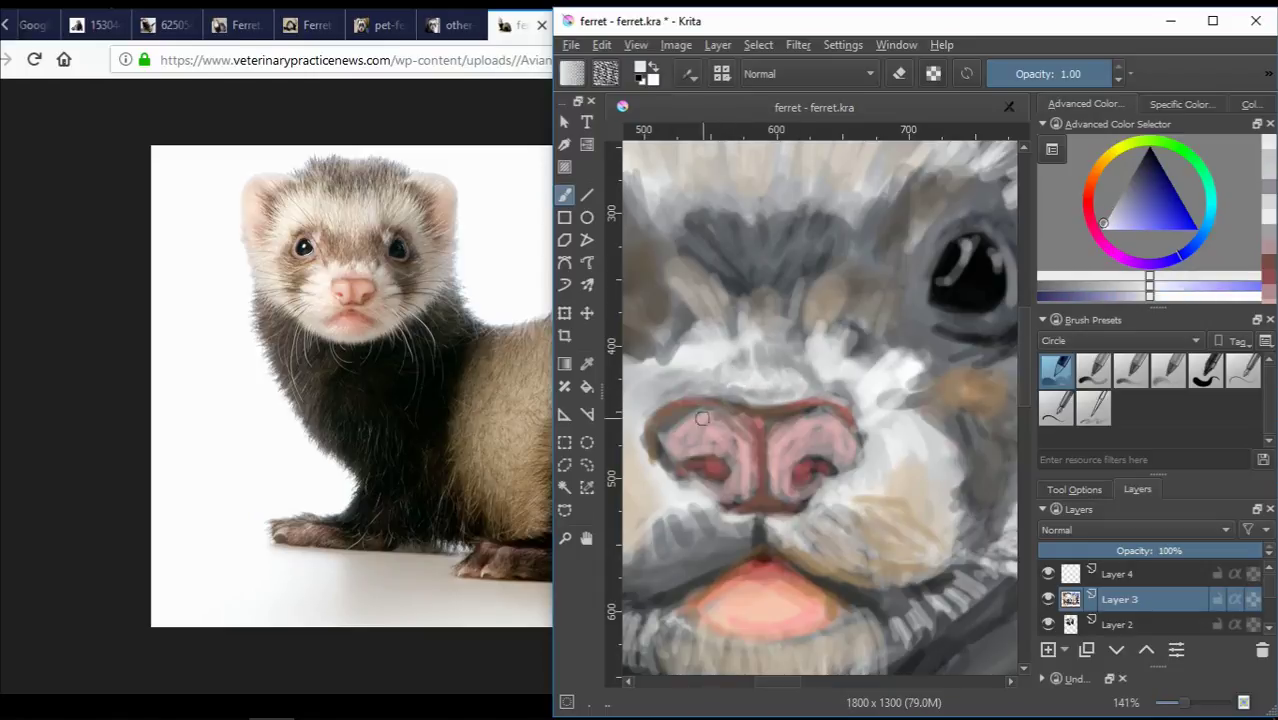
left_click(708, 388, "ctrl")
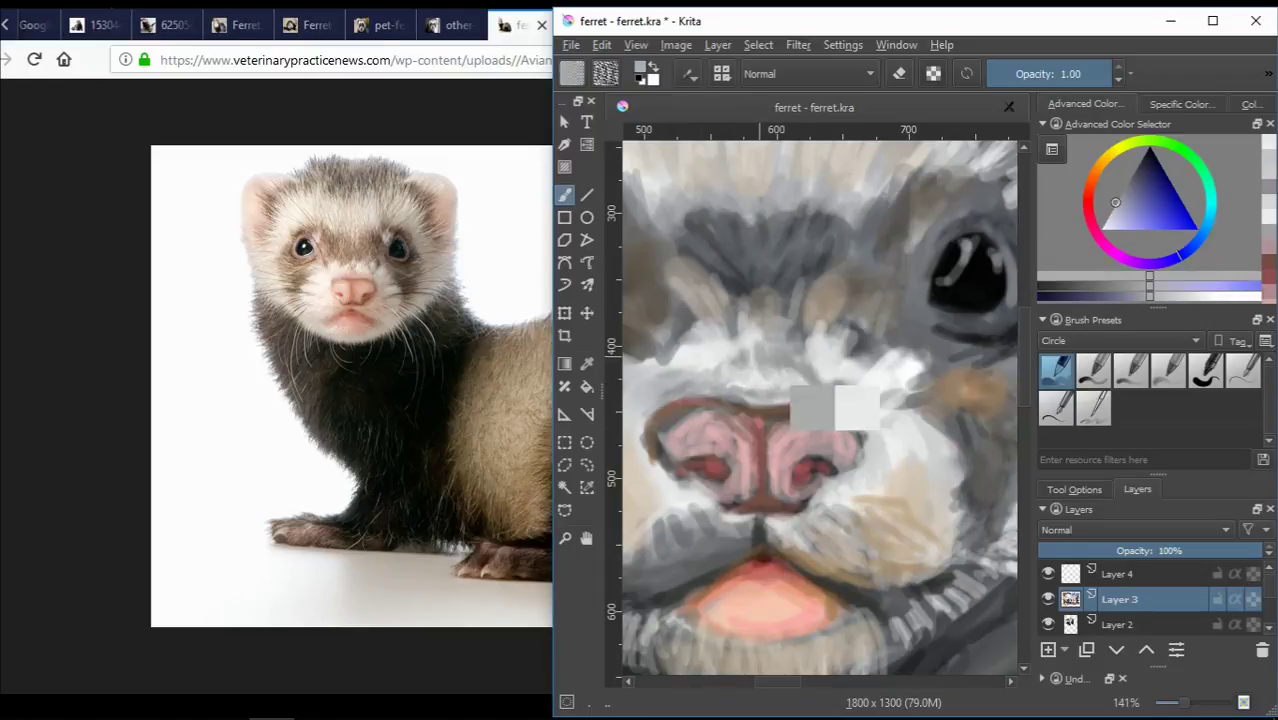
left_click(685, 388, "ctrl")
Choose brown and grey fur tones and paint darker strokes on the cheek below the eye.
scroll(745, 346, "down", 3)
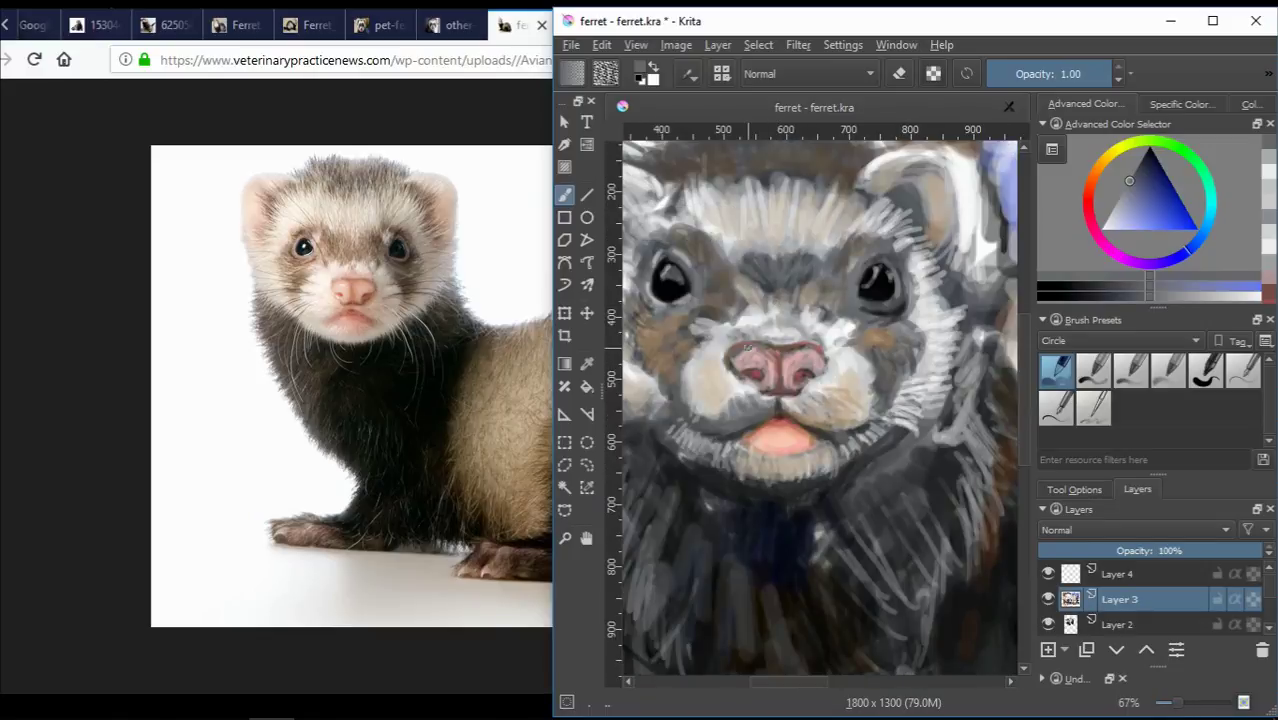
left_click(1090, 178)
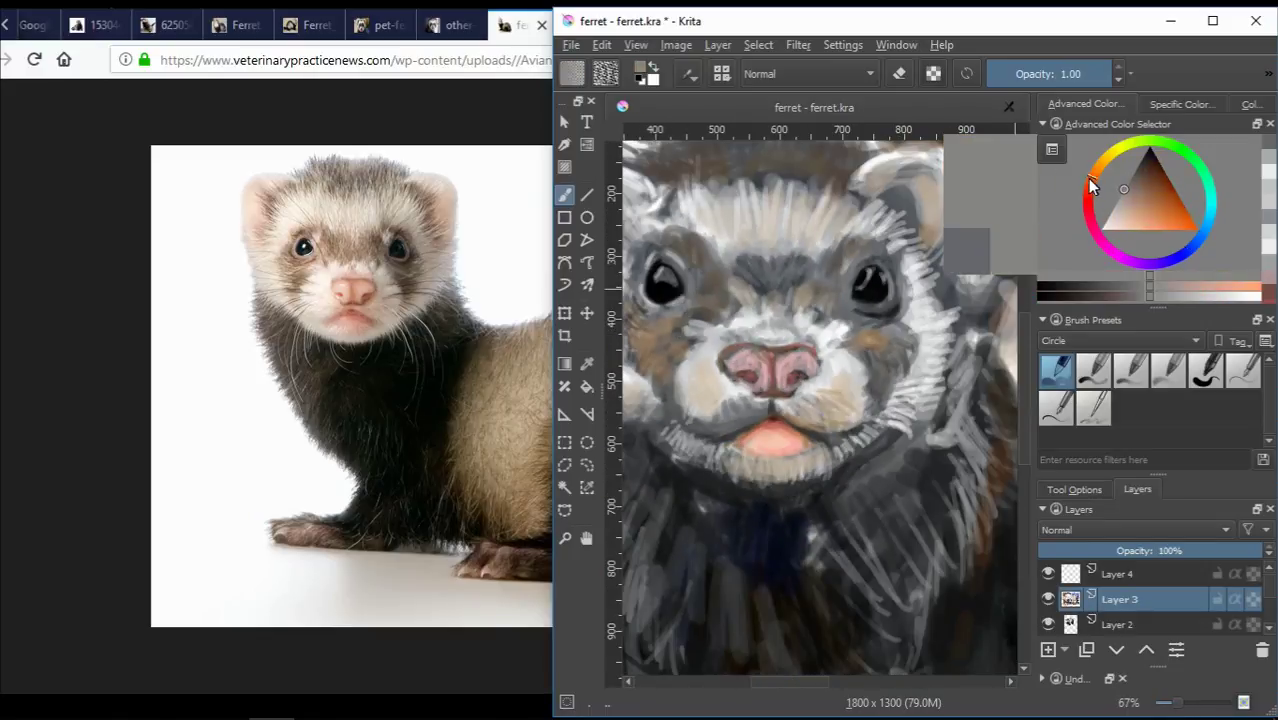
left_click(1168, 200)
scroll(818, 350, "up", 3)
scroll(818, 350, "down", 3)
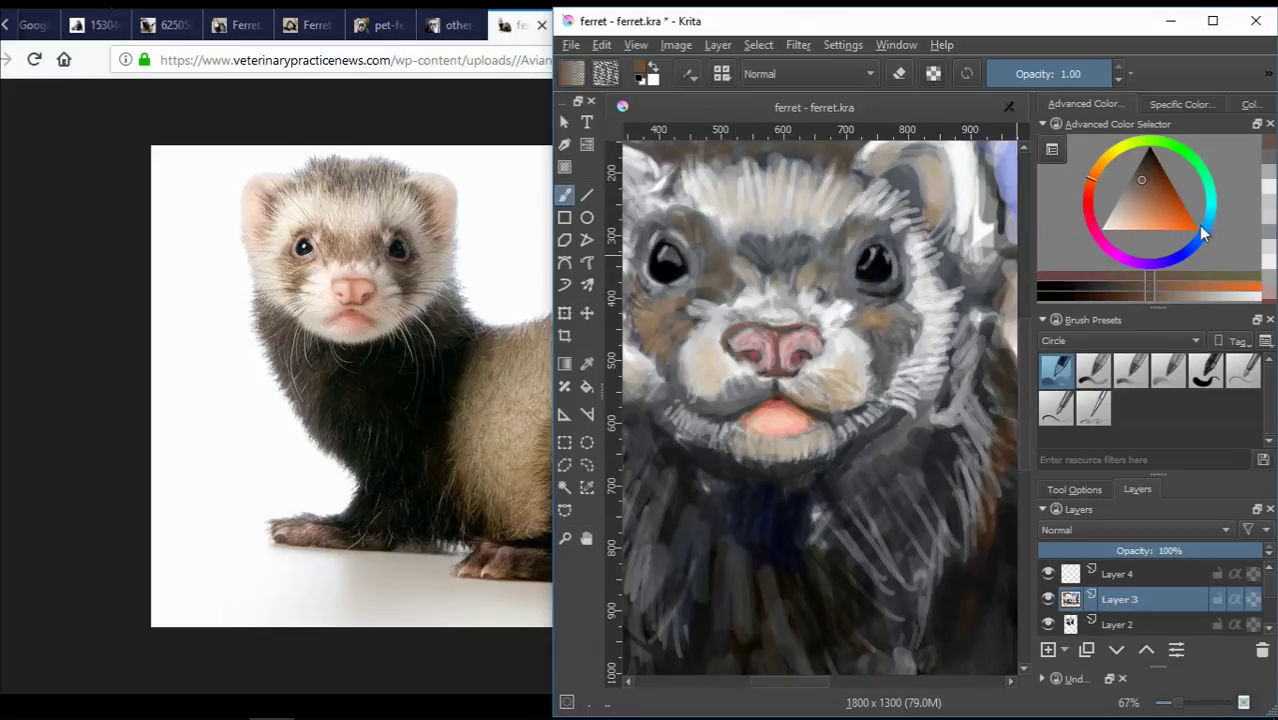
left_click(1153, 173)
scroll(818, 197, "up", 3)
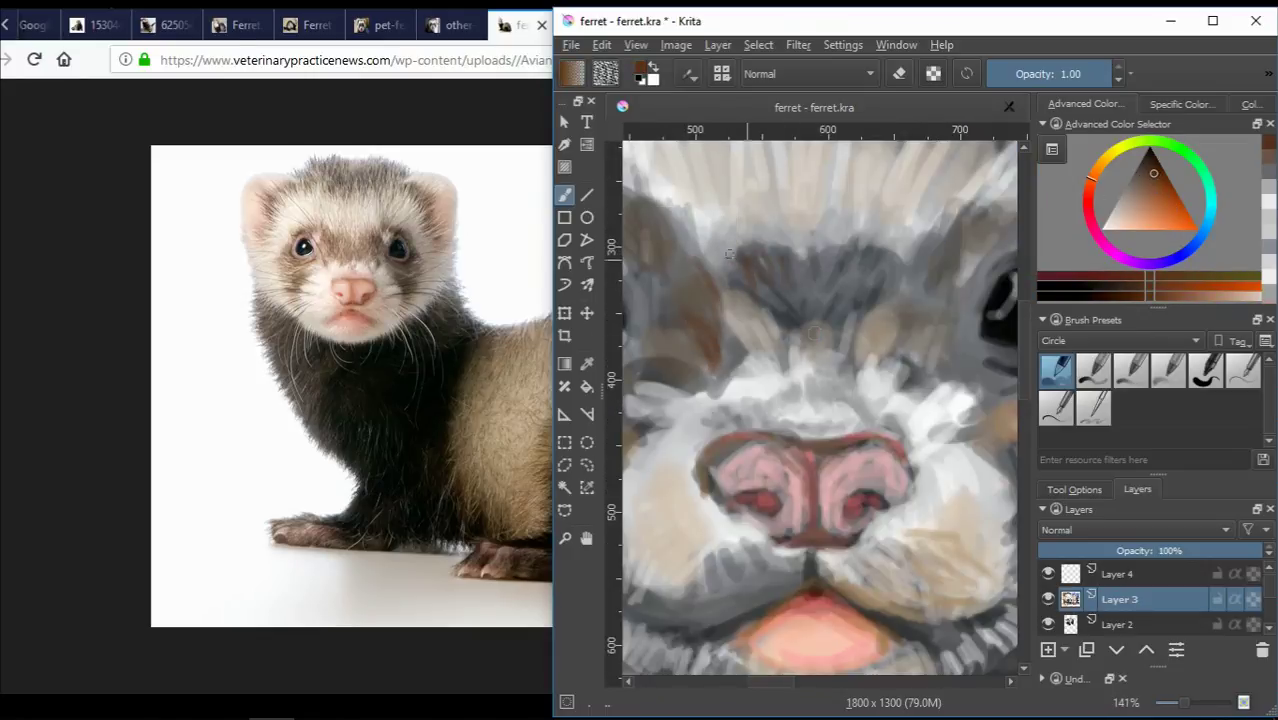
left_click(776, 306, "ctrl")
scroll(776, 306, "down", 2)
left_click(1143, 179)
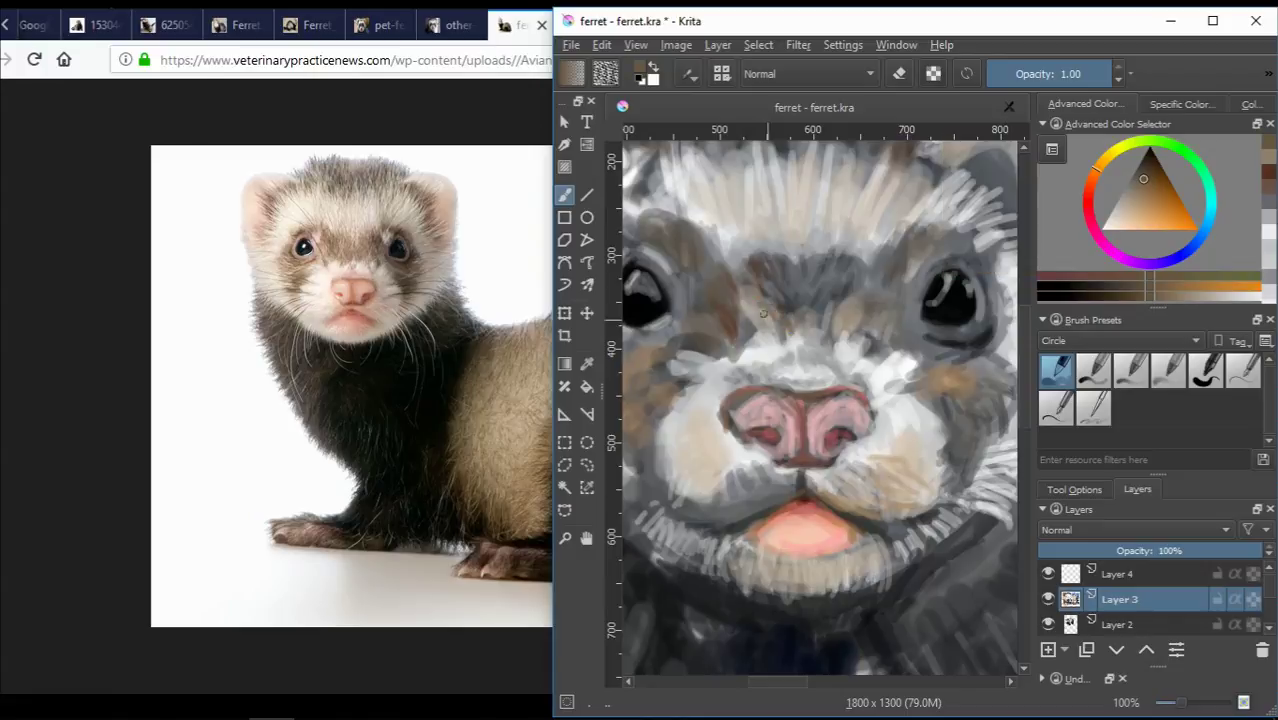
scroll(858, 320, "down", 2)
scroll(760, 280, "up", 2)
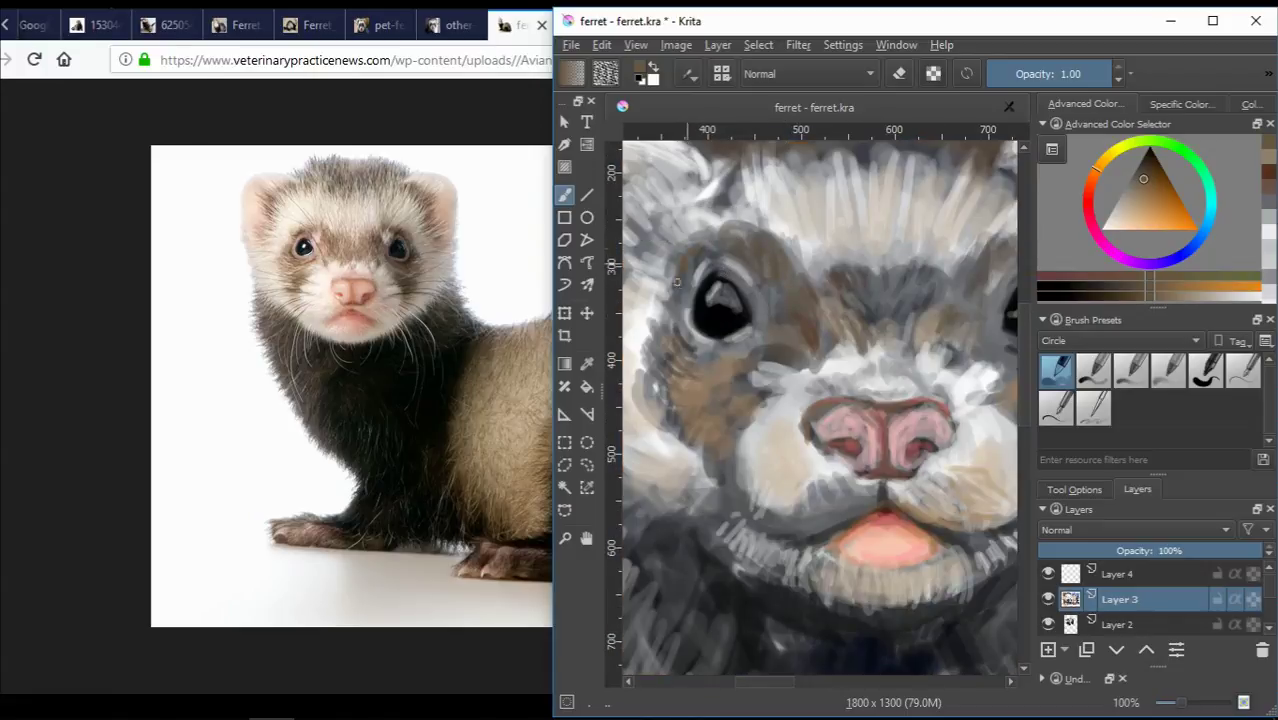
mouse_move(674, 312)
left_mouse_down()
mouse_move(656, 360)
mouse_move(671, 414)
left_mouse_up()
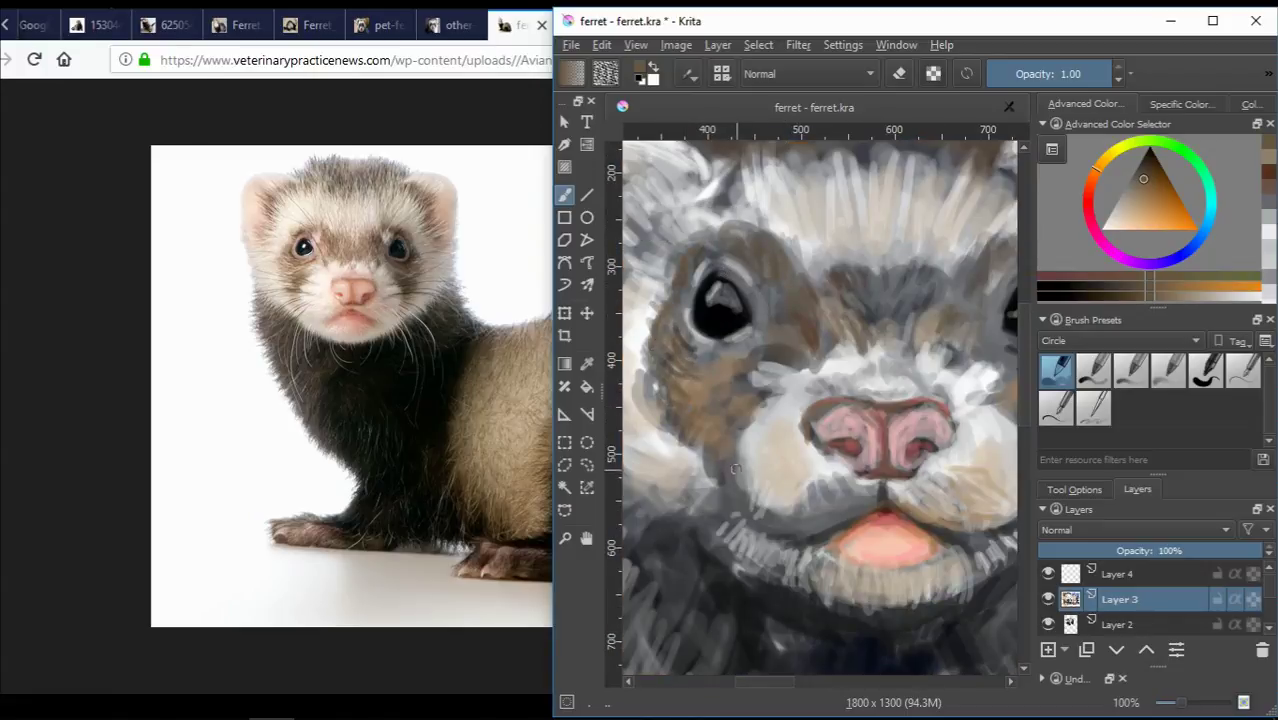
Lighten the eye's lower and right rims and add a tan highlight on its top rim.
left_click(1146, 193)
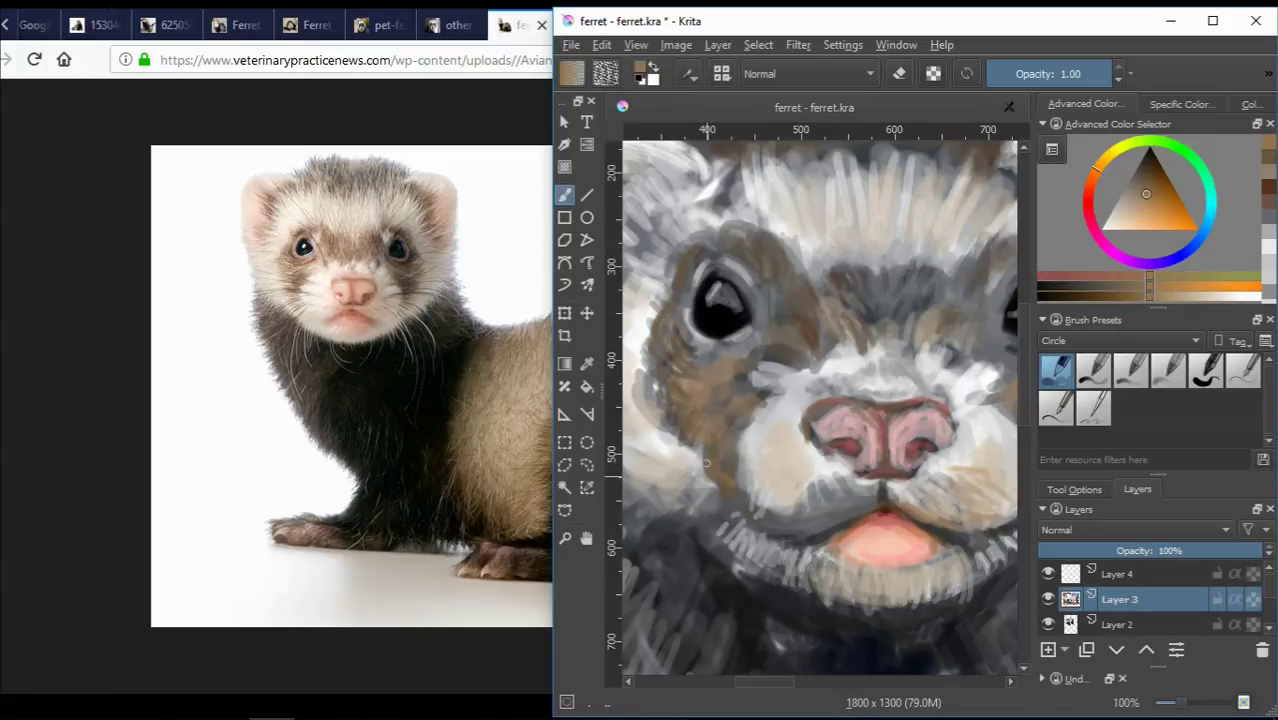
scroll(715, 469, "down", 2)
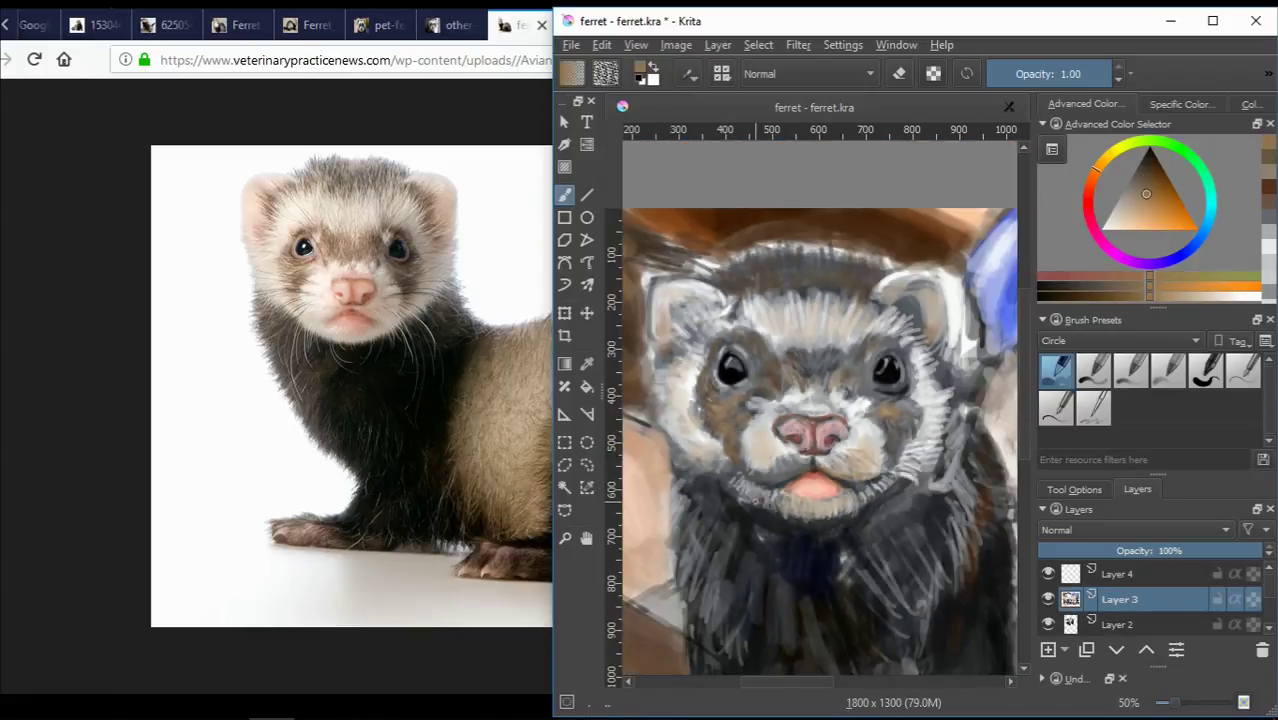
scroll(709, 403, "up", 3)
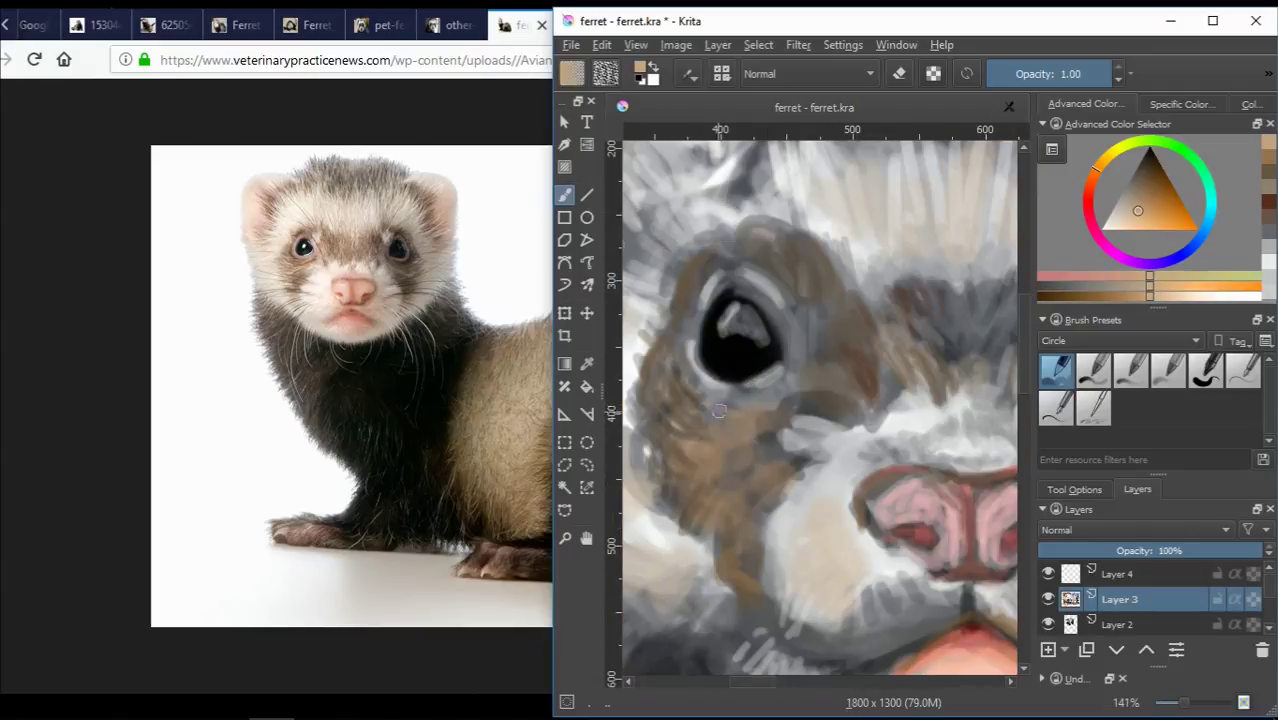
left_click_drag(754, 407, 775, 389)
left_click_drag(831, 297, 862, 357)
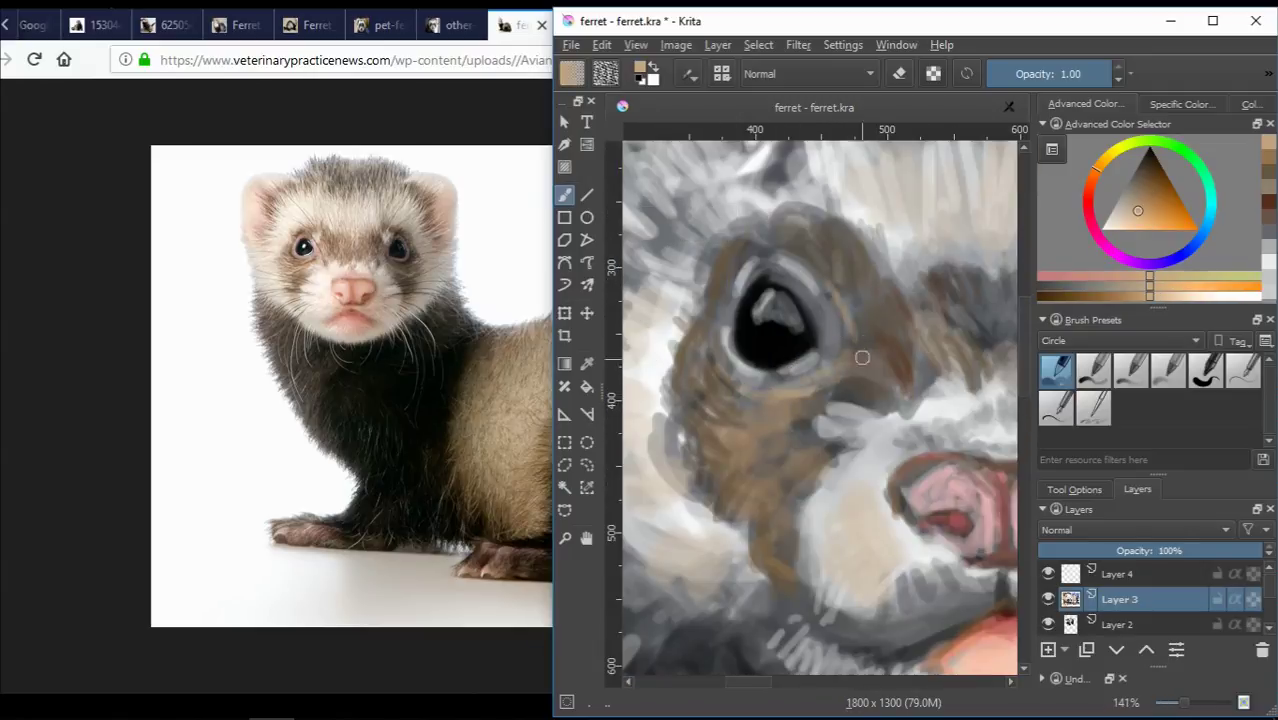
left_click_drag(829, 266, 852, 355)
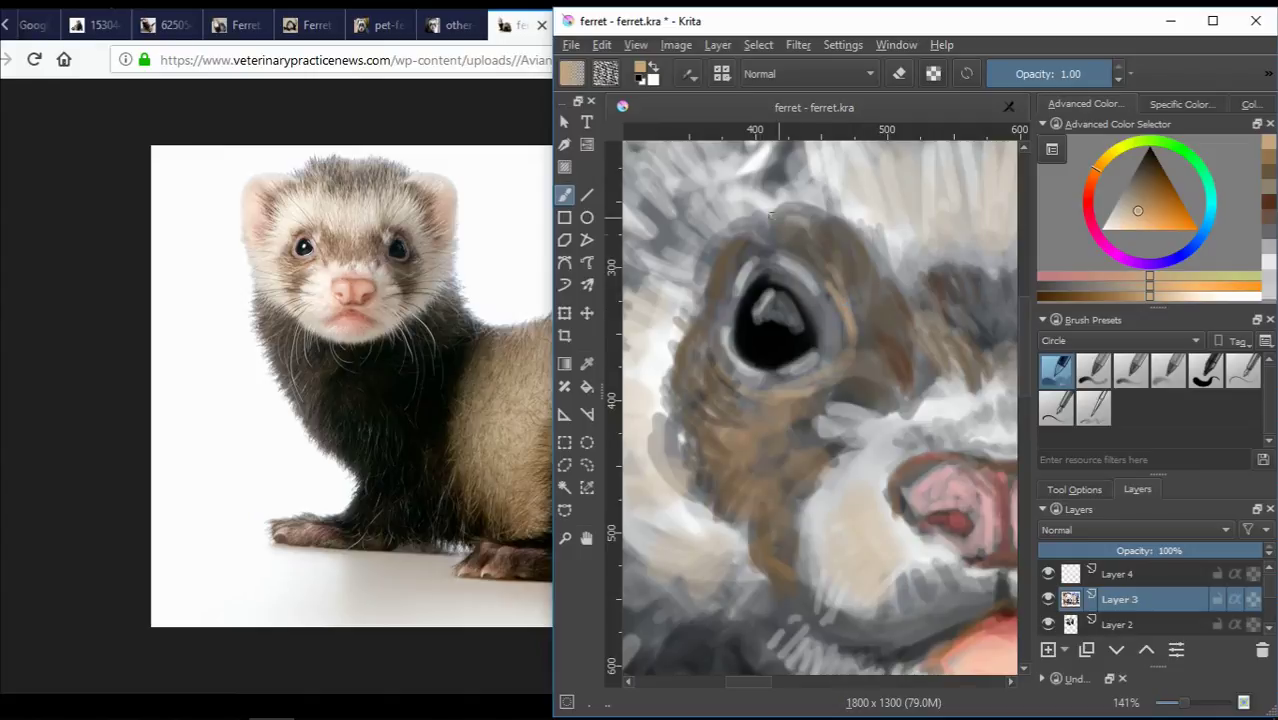
left_click_drag(738, 245, 786, 218)
Paint darker brown along the eye's lower-right rim.
left_click(1142, 187)
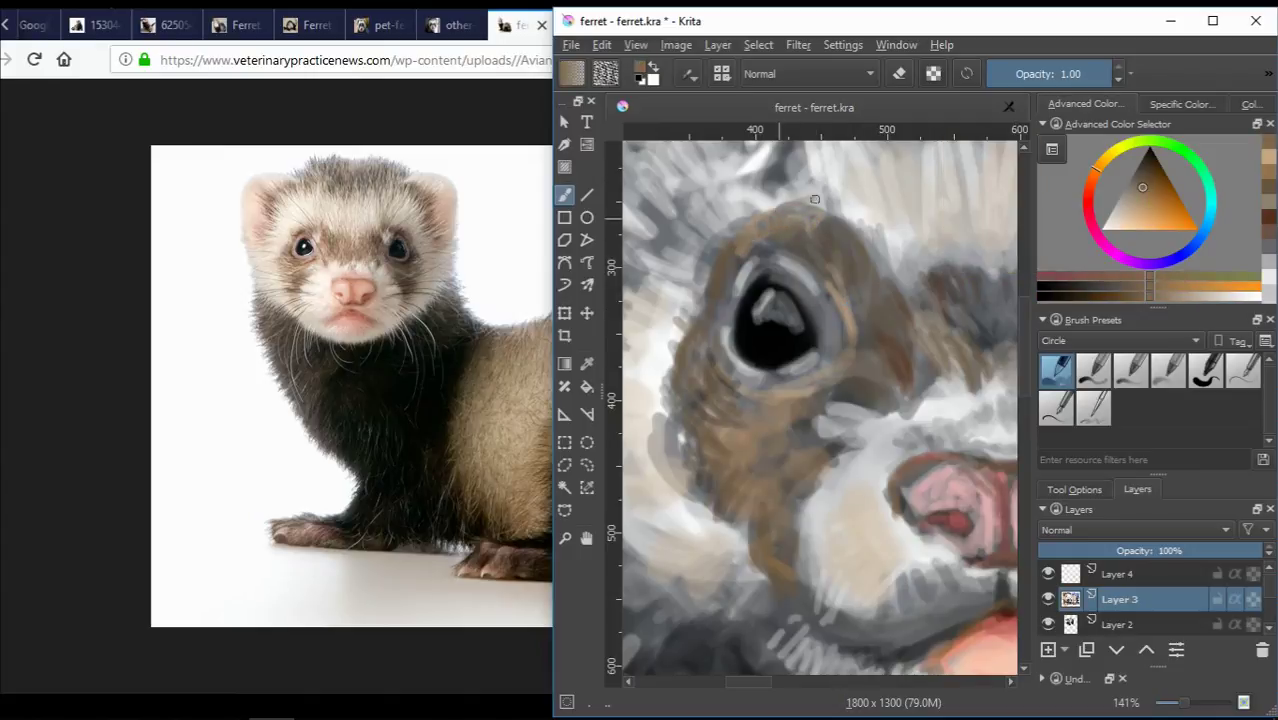
left_click(690, 309, "ctrl")
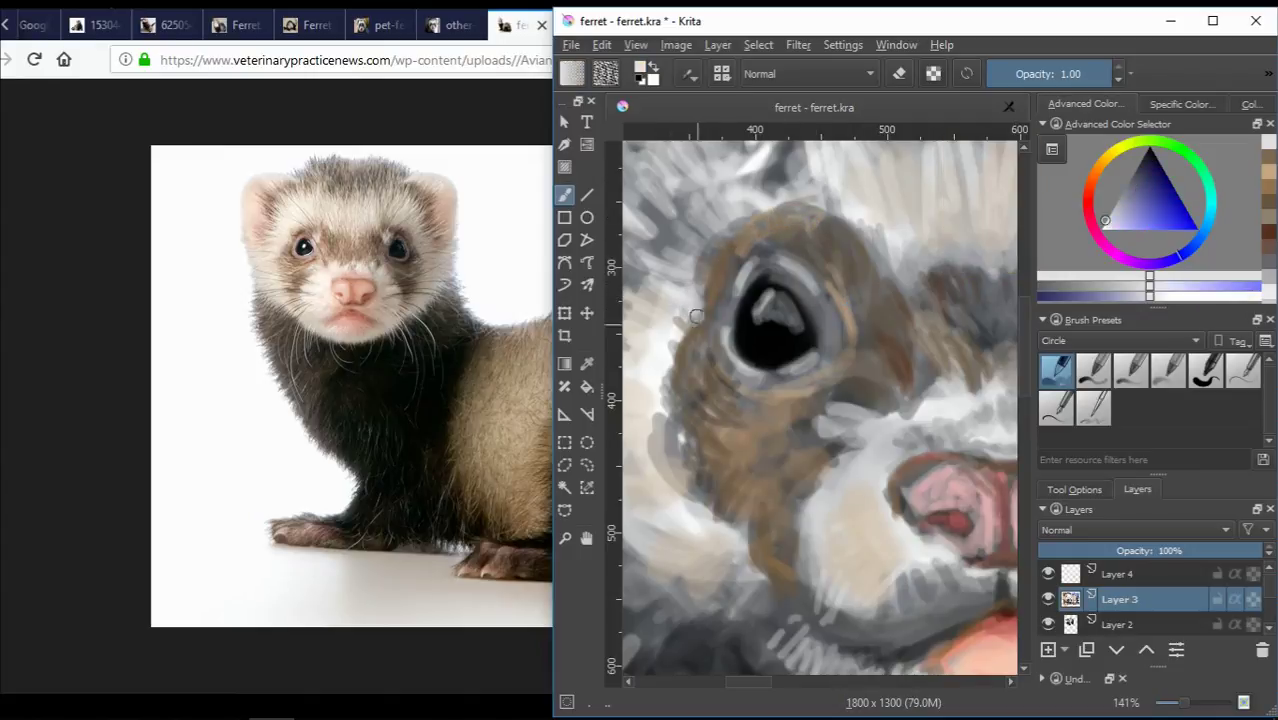
left_click(664, 388, "ctrl")
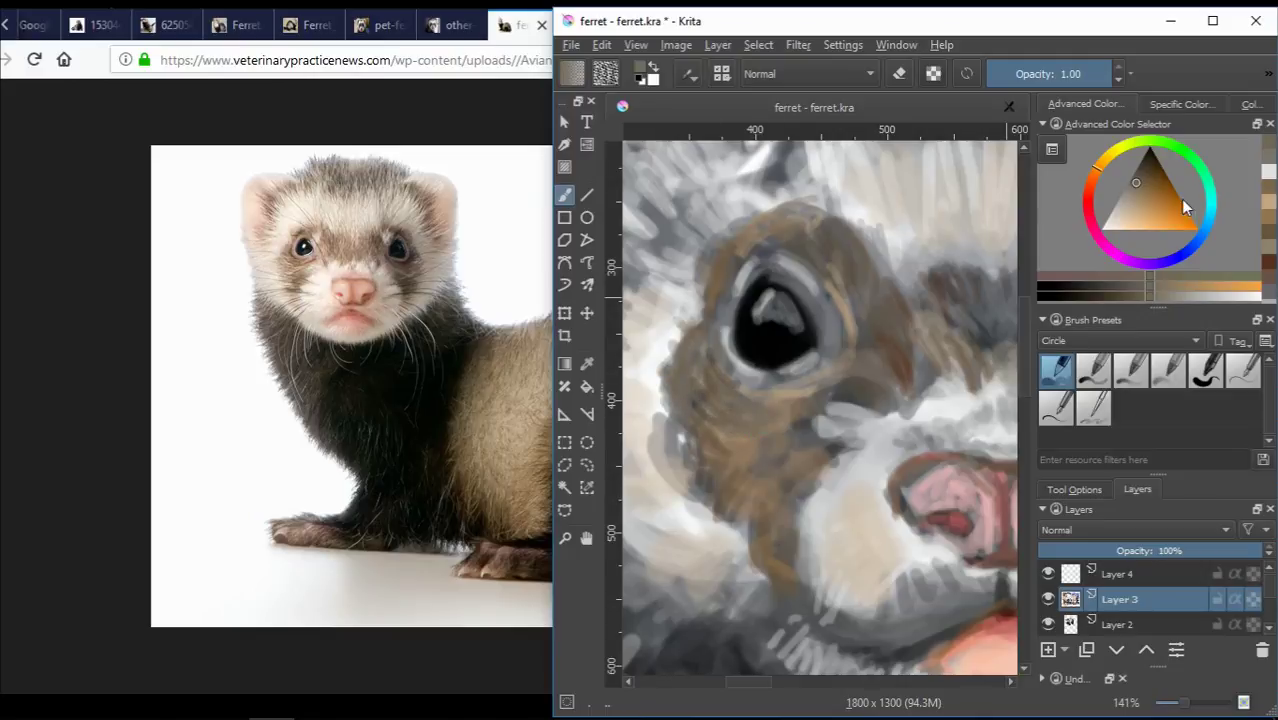
left_click(1165, 175)
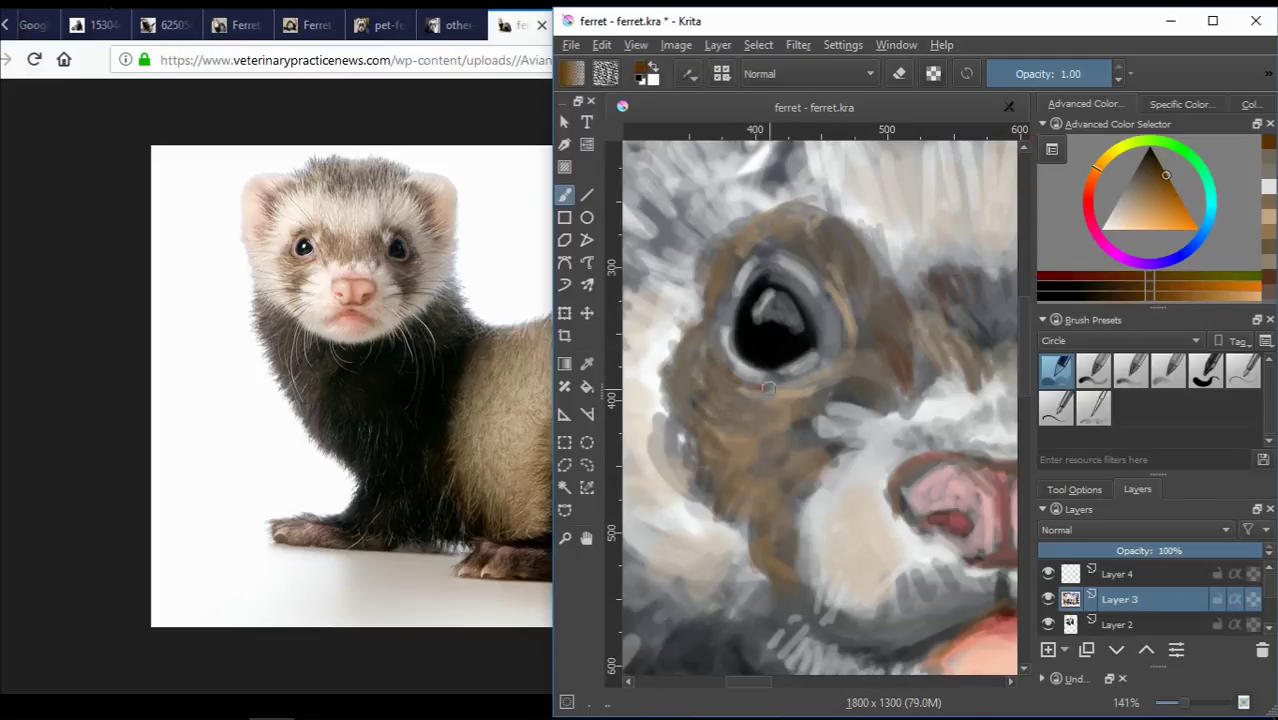
left_click_drag(814, 390, 834, 372)
Add a dark stroke on the cheek beside the eye and sample pale and orange-brown tones.
left_click(790, 242, "ctrl")
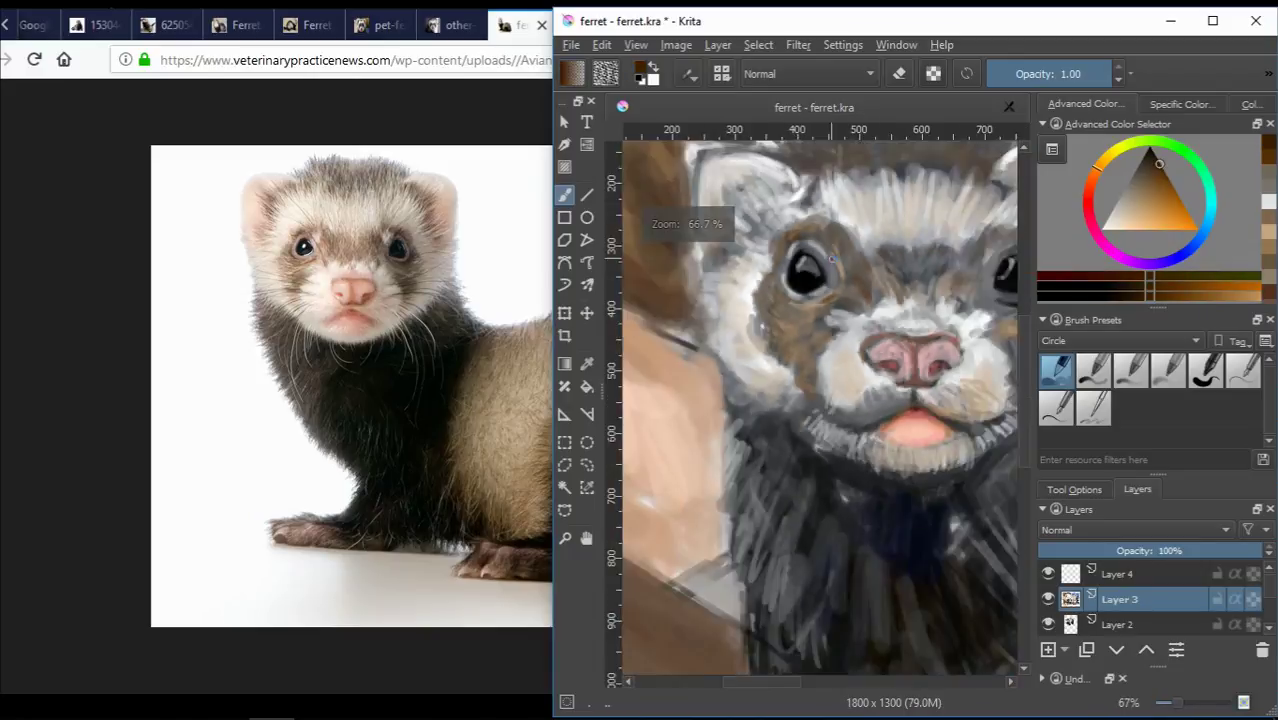
scroll(755, 180, "down", 1)
left_click_drag(1107, 205, 1143, 162)
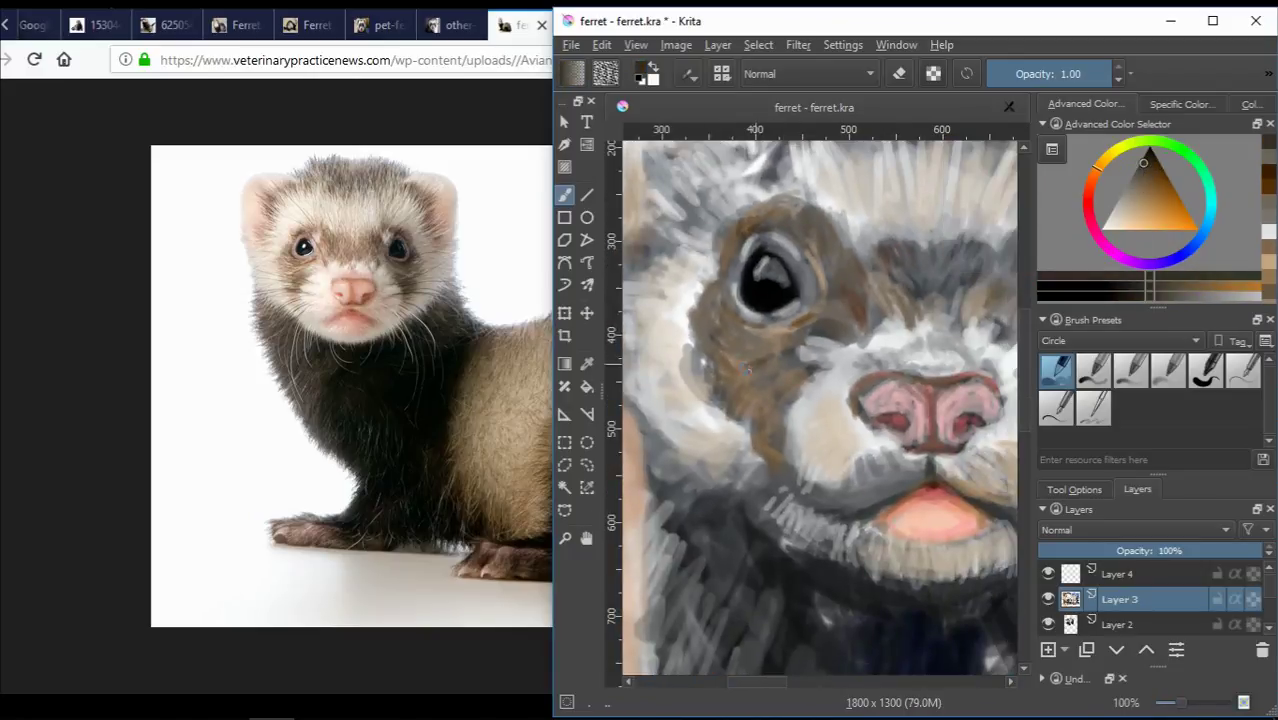
mouse_move(762, 415)
left_mouse_down()
mouse_move(766, 352)
mouse_move(722, 328)
left_mouse_up()
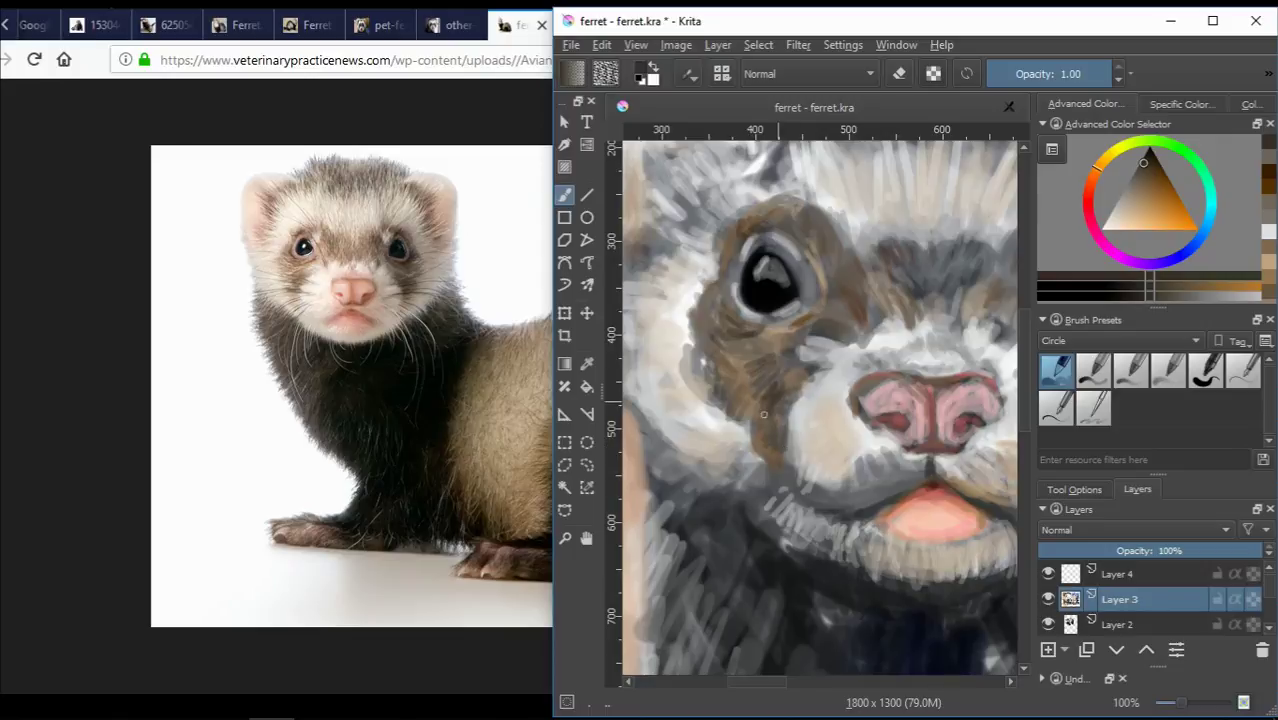
left_click(750, 360, "ctrl")
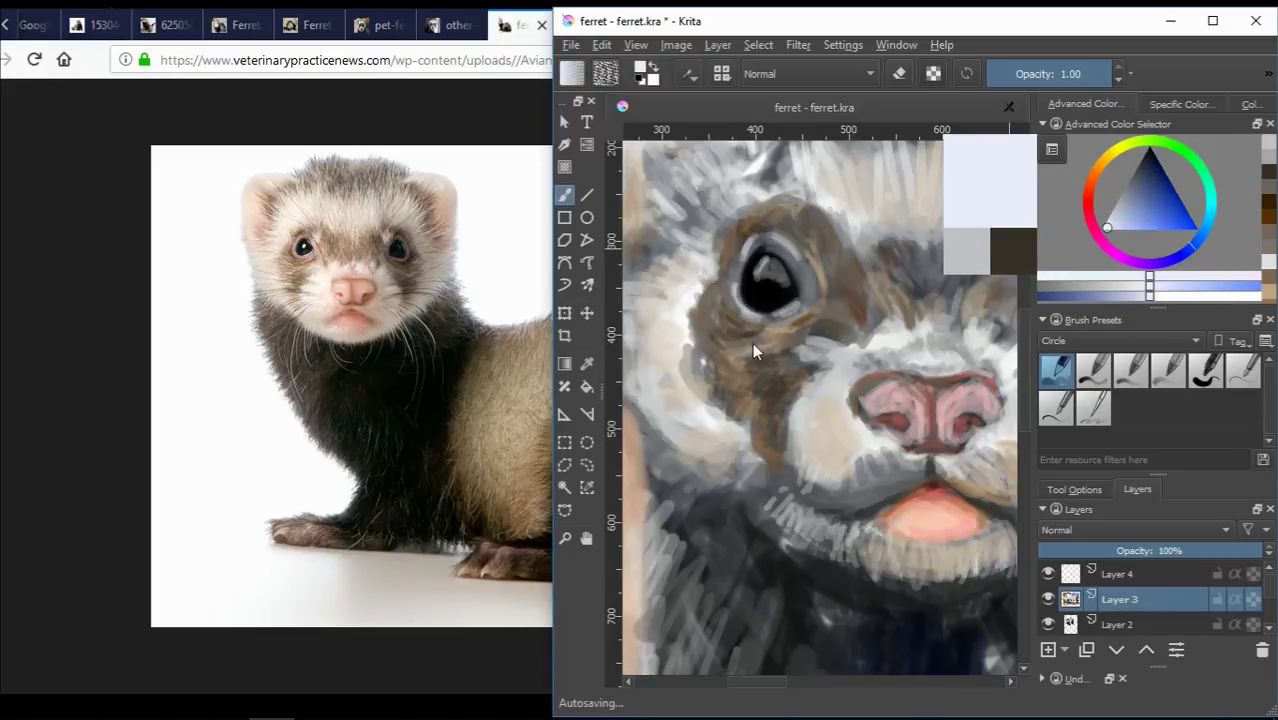
left_click(755, 350, "ctrl")
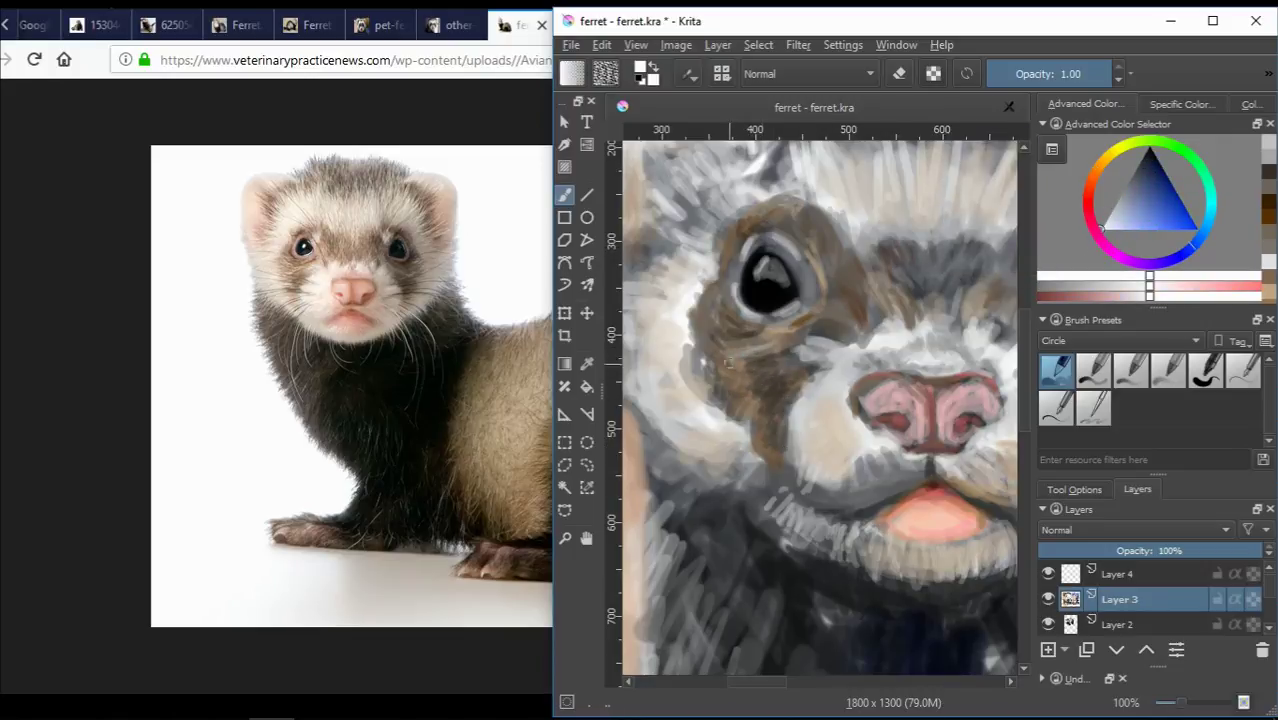
left_click(807, 373, "ctrl")
scroll(931, 323, "down", 2)
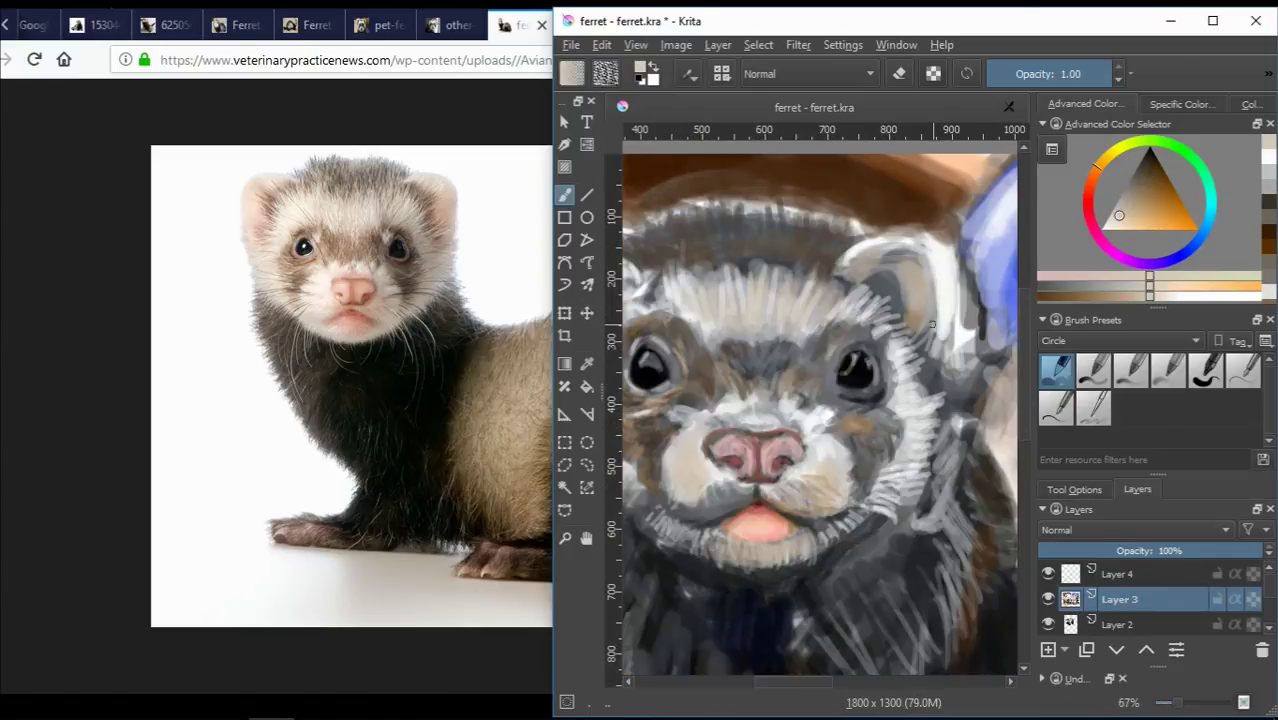
left_click(515, 25)
Bring up the sitting-ferret reference photo in the browser, then return to the painting.
left_click(383, 25)
left_click(240, 25)
left_click(165, 25)
left_click(100, 25)
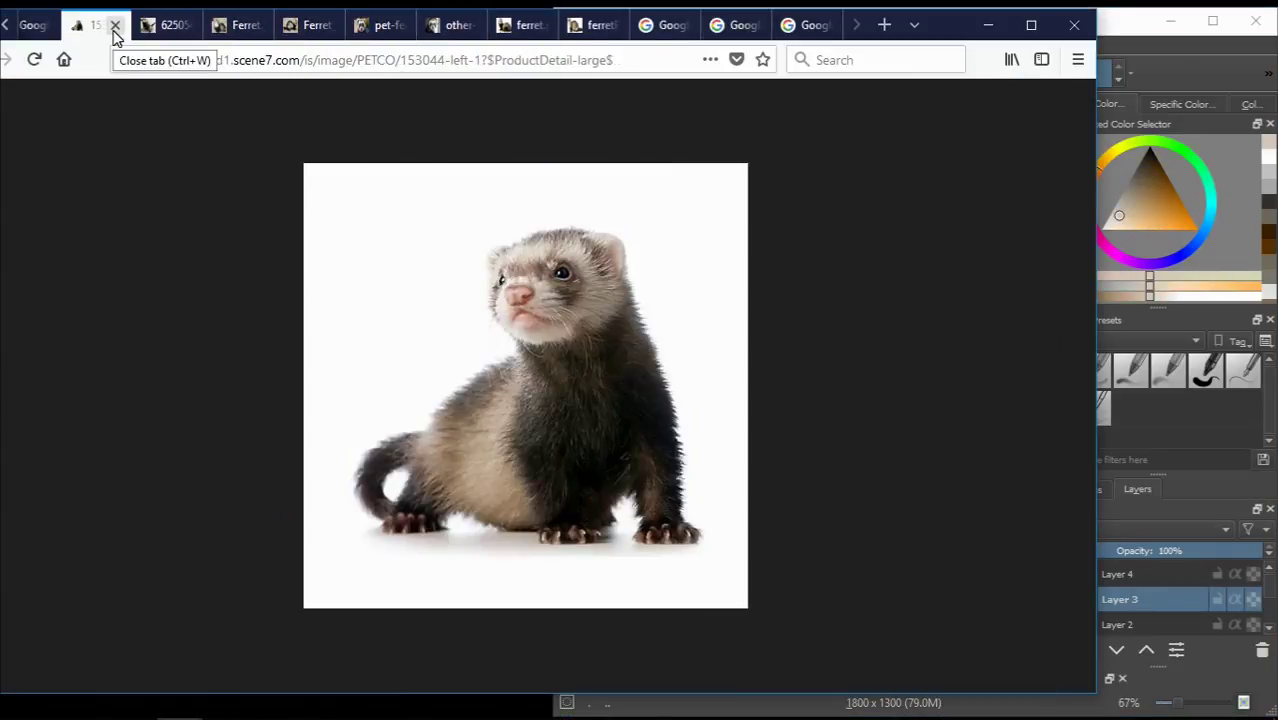
key("alt+Tab")
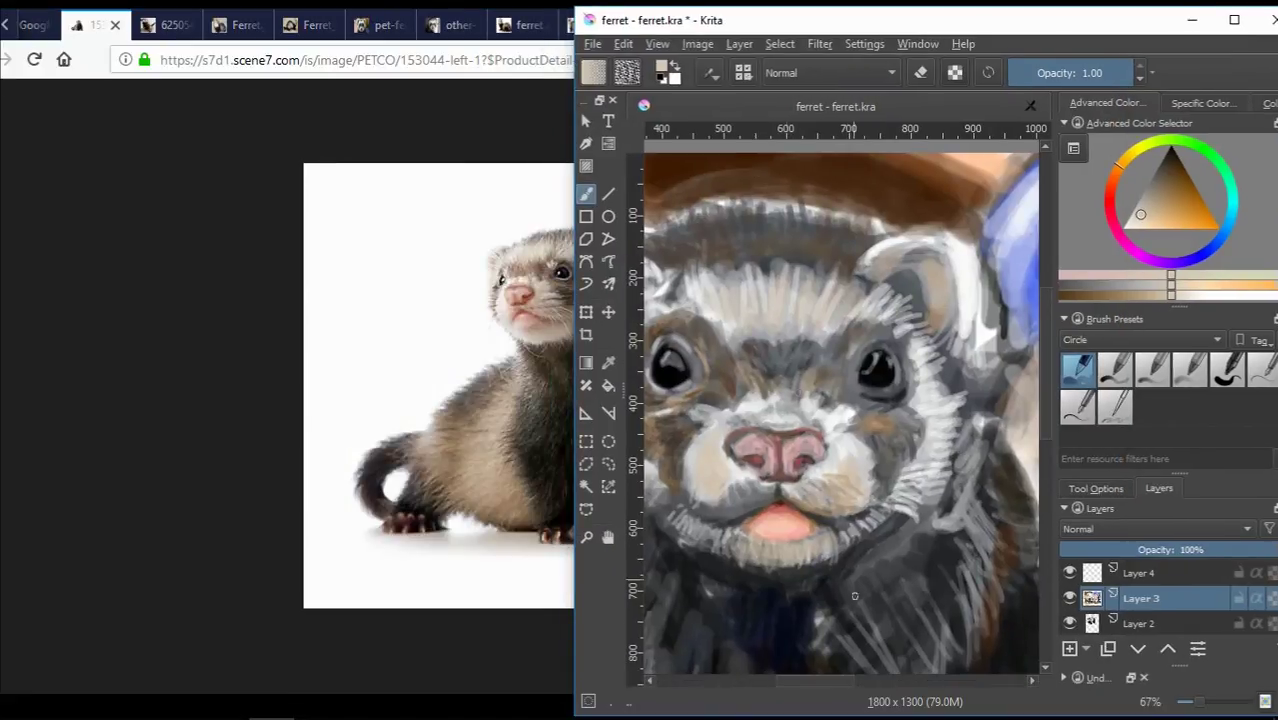
scroll(854, 596, "up", 1)
scroll(810, 397, "up", 1)
Paint darker strokes across the ferret's brow with sampled grey and brown tones.
left_click(810, 397, "ctrl")
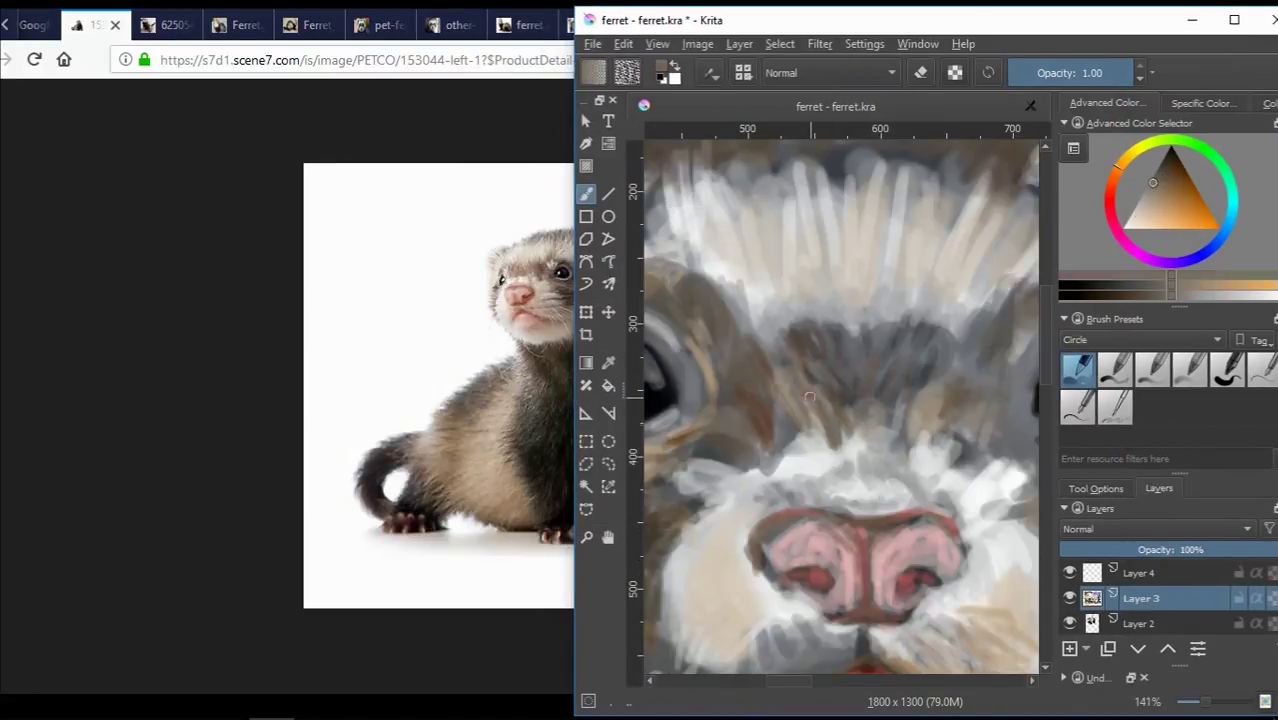
left_click(875, 403, "ctrl")
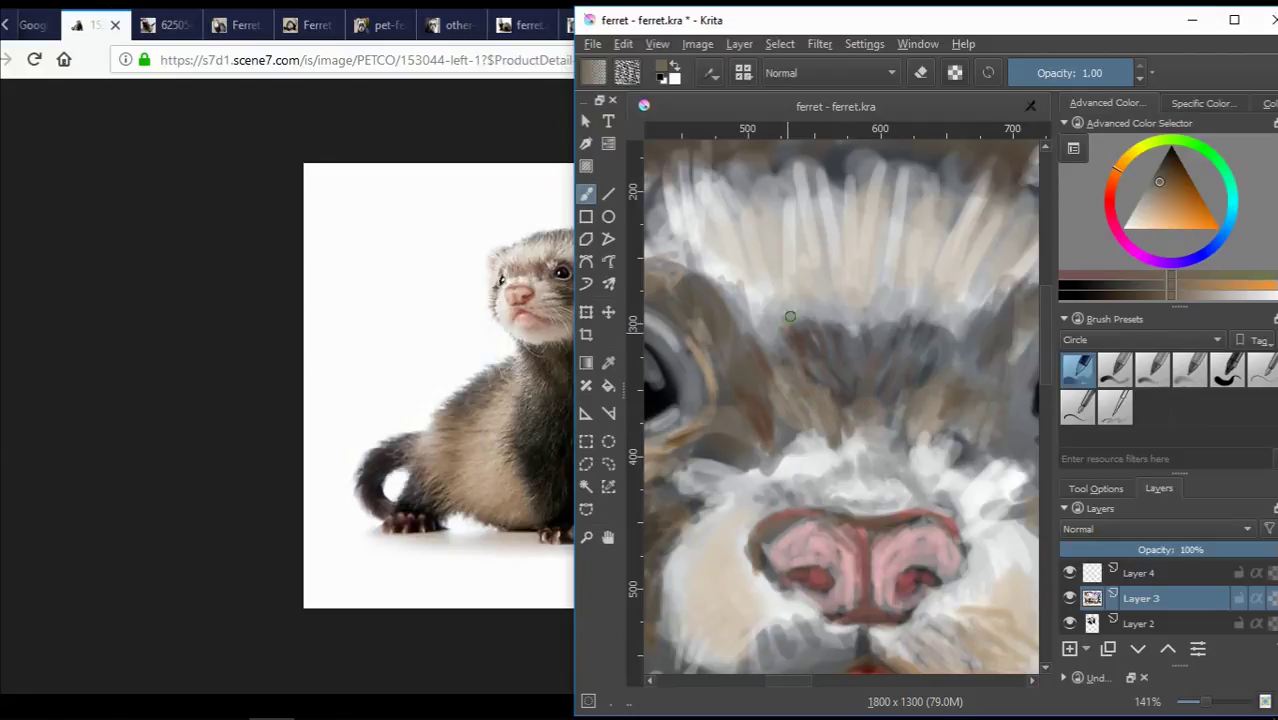
mouse_move(790, 316)
left_mouse_down()
mouse_move(905, 326)
mouse_move(832, 320)
left_mouse_up()
scroll(850, 330, "down", 1)
left_click(808, 350, "ctrl")
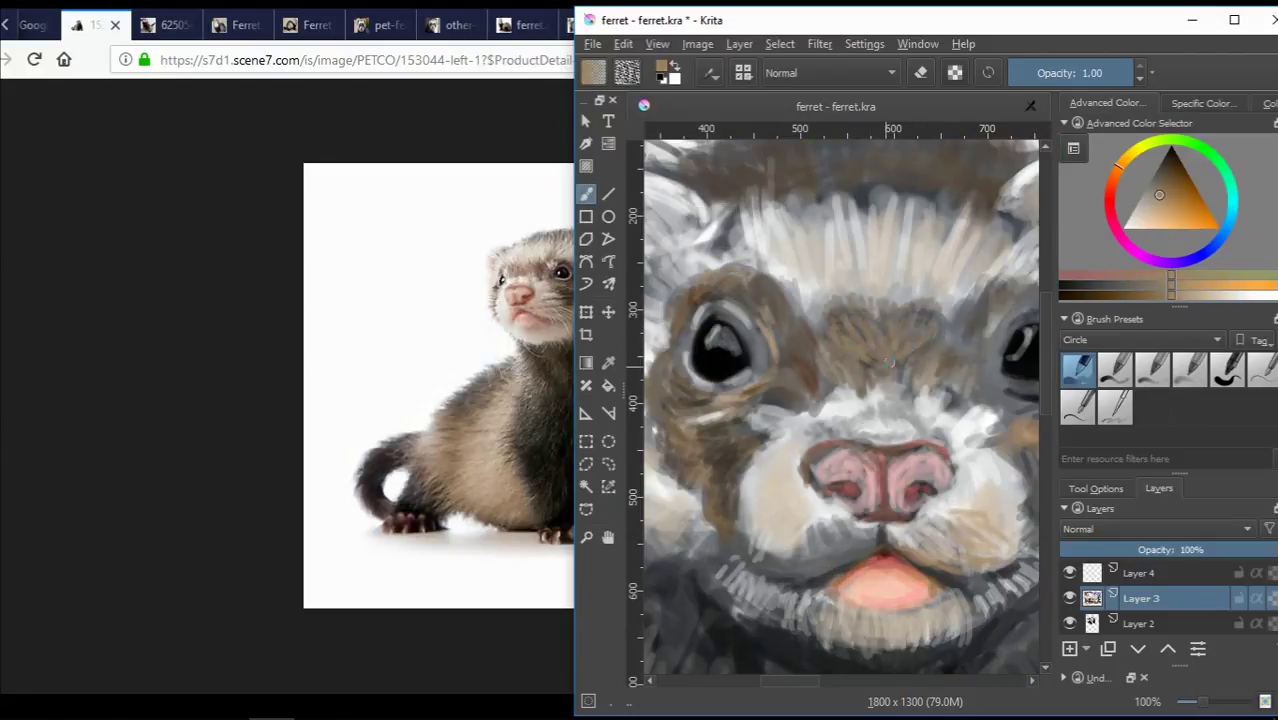
left_click(932, 312, "ctrl")
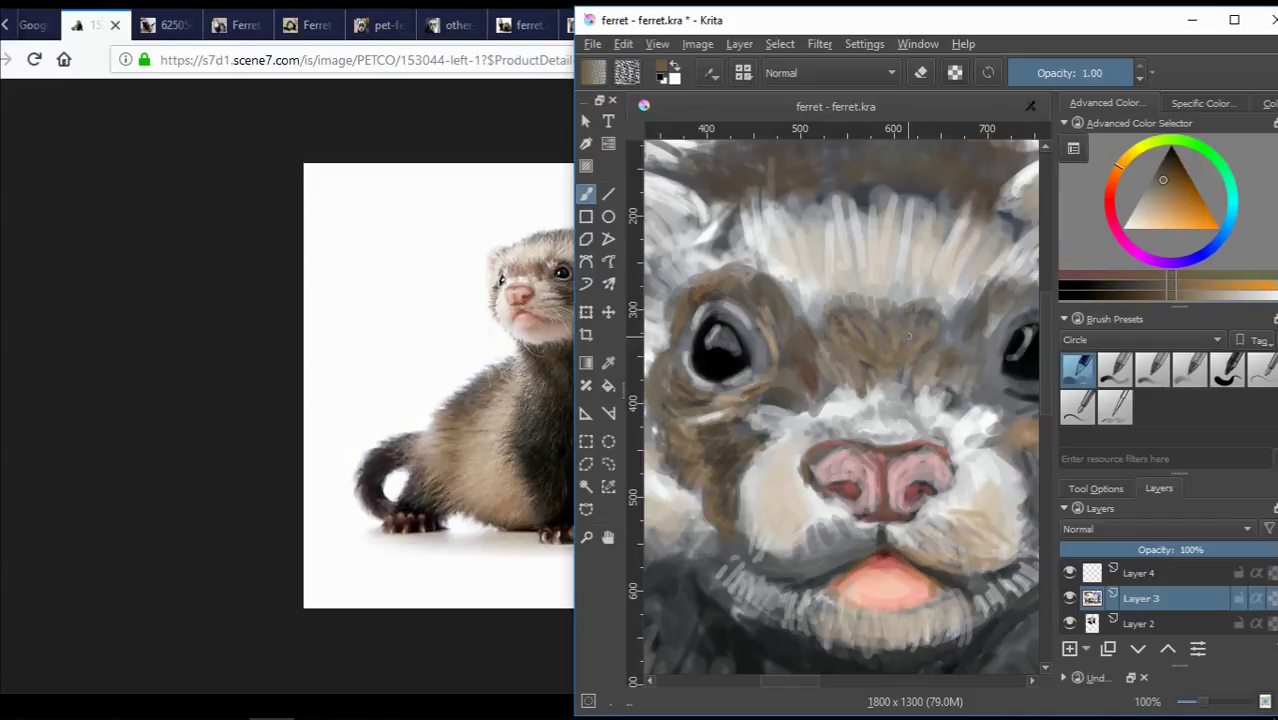
scroll(847, 370, "down", 1)
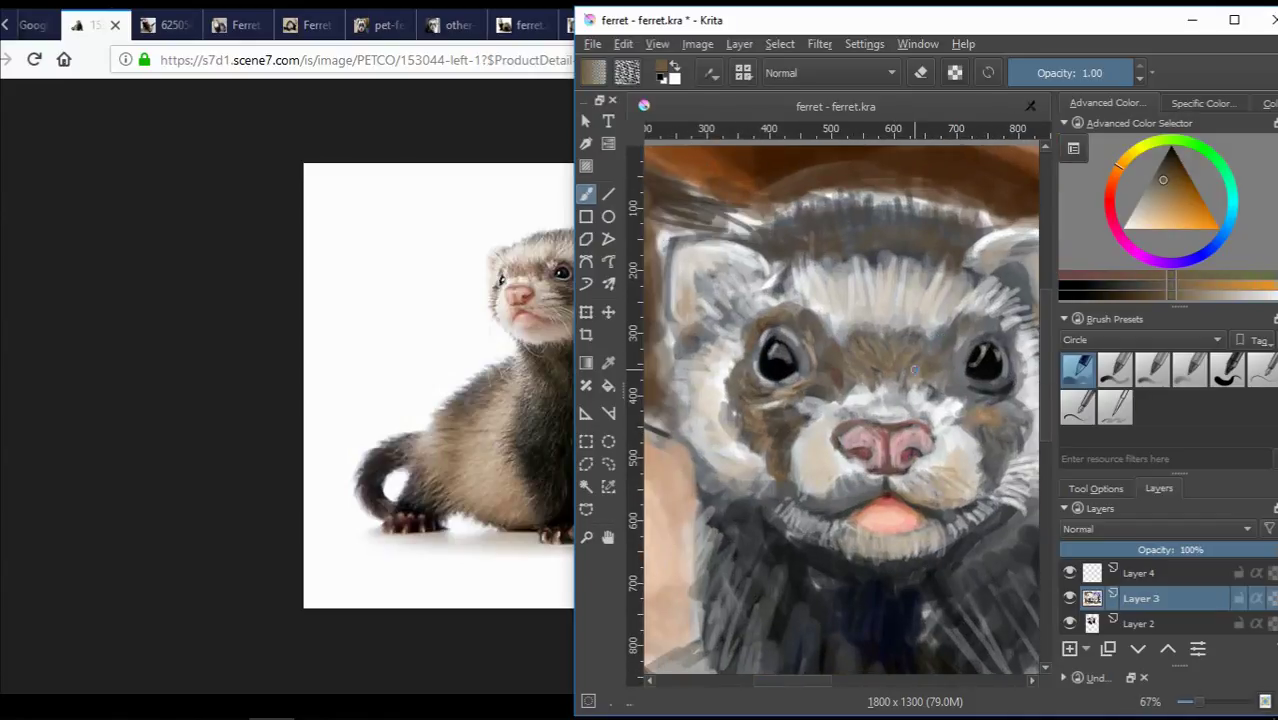
scroll(912, 415, "up", 2)
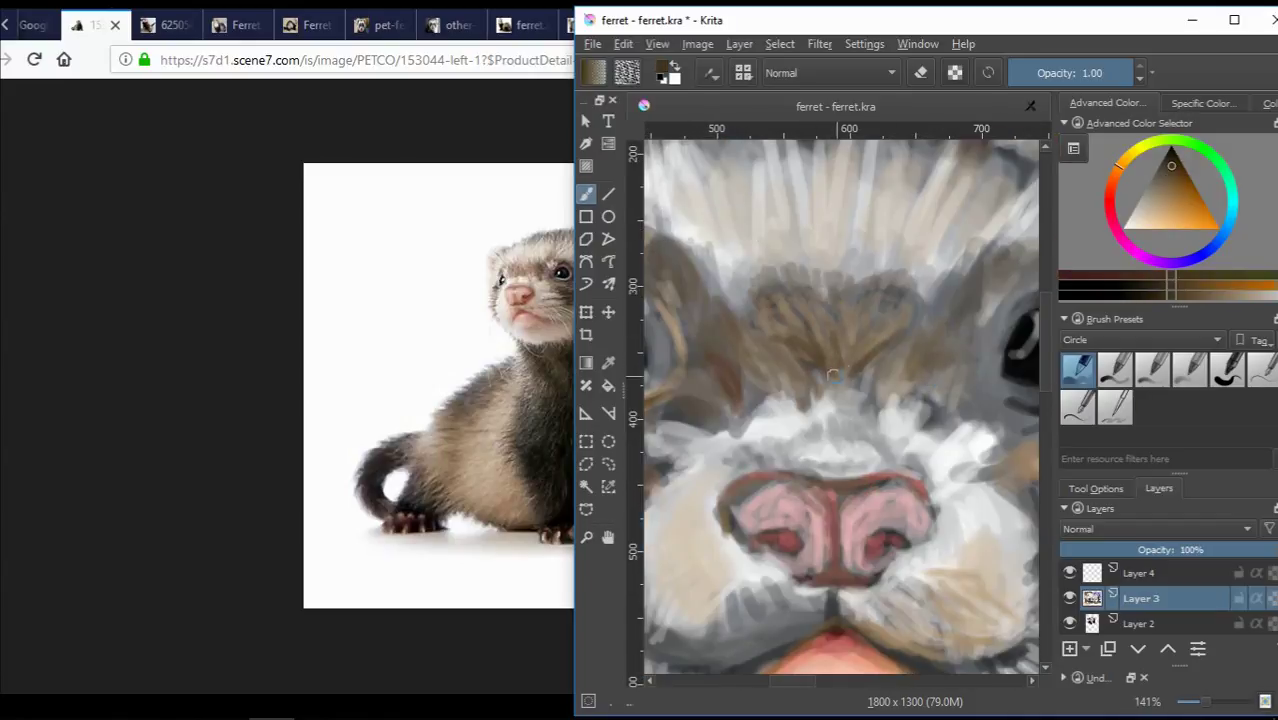
scroll(953, 300, "down", 1)
scroll(890, 295, "down", 1)
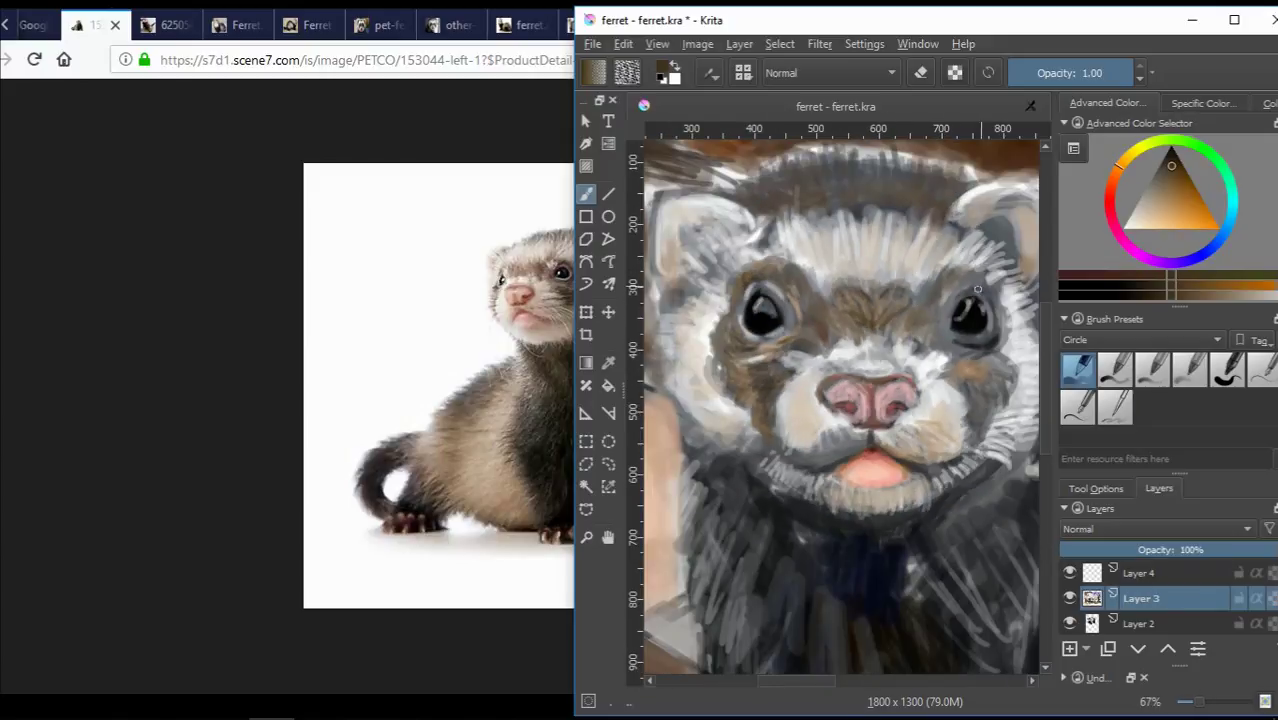
Sample several darker brown fur tones from around the brow and eyes.
left_click(806, 287, "ctrl")
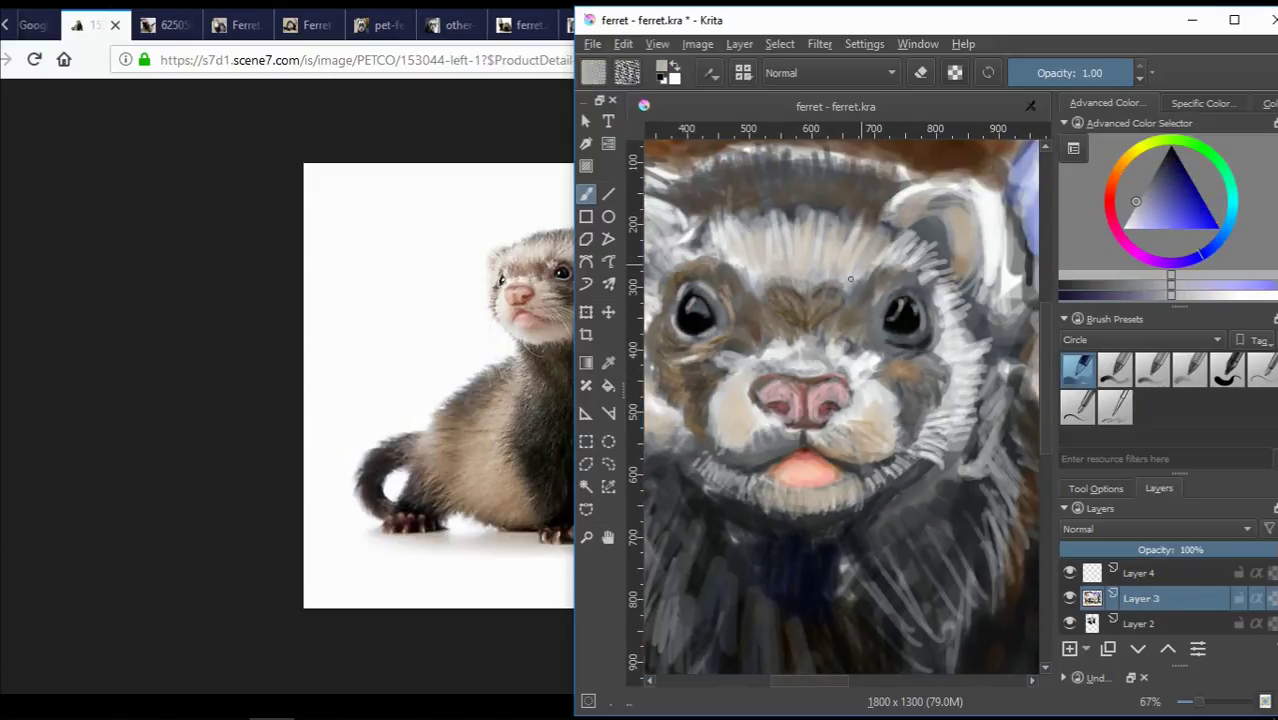
left_click(753, 285, "ctrl")
left_click(740, 285, "ctrl")
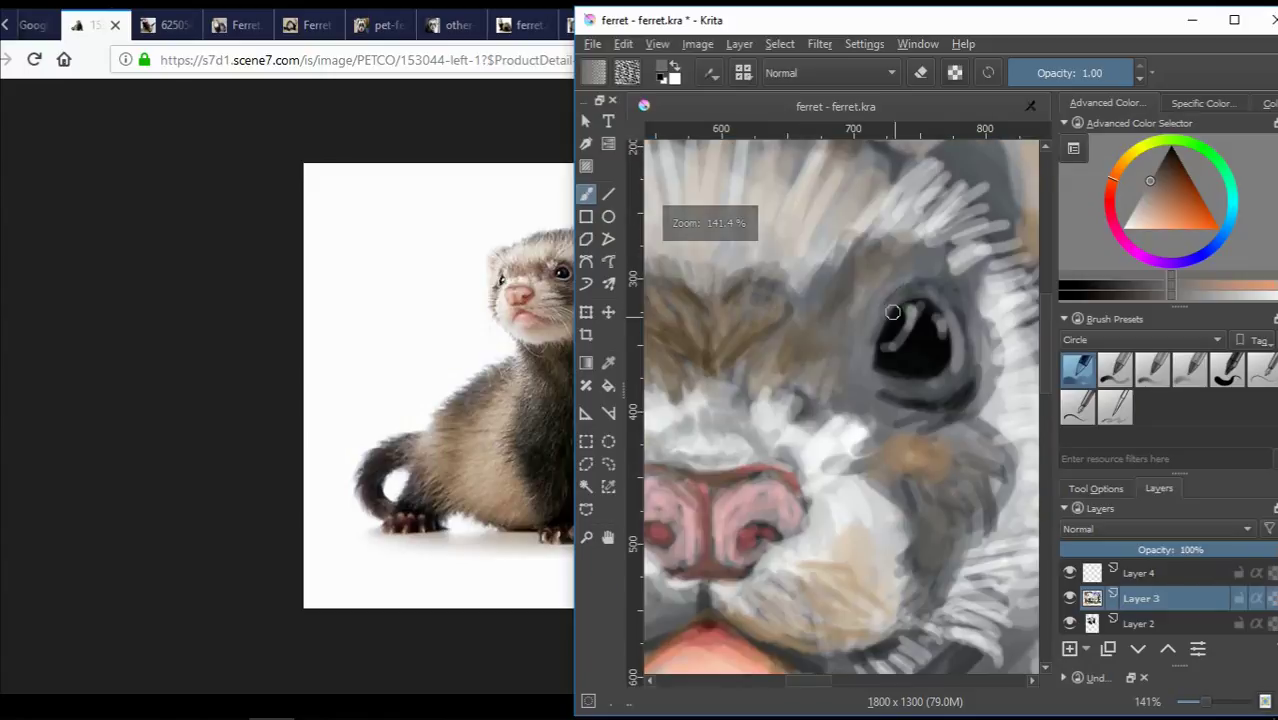
scroll(876, 298, "up", 2)
scroll(876, 298, "down", 2)
left_click(898, 355, "ctrl")
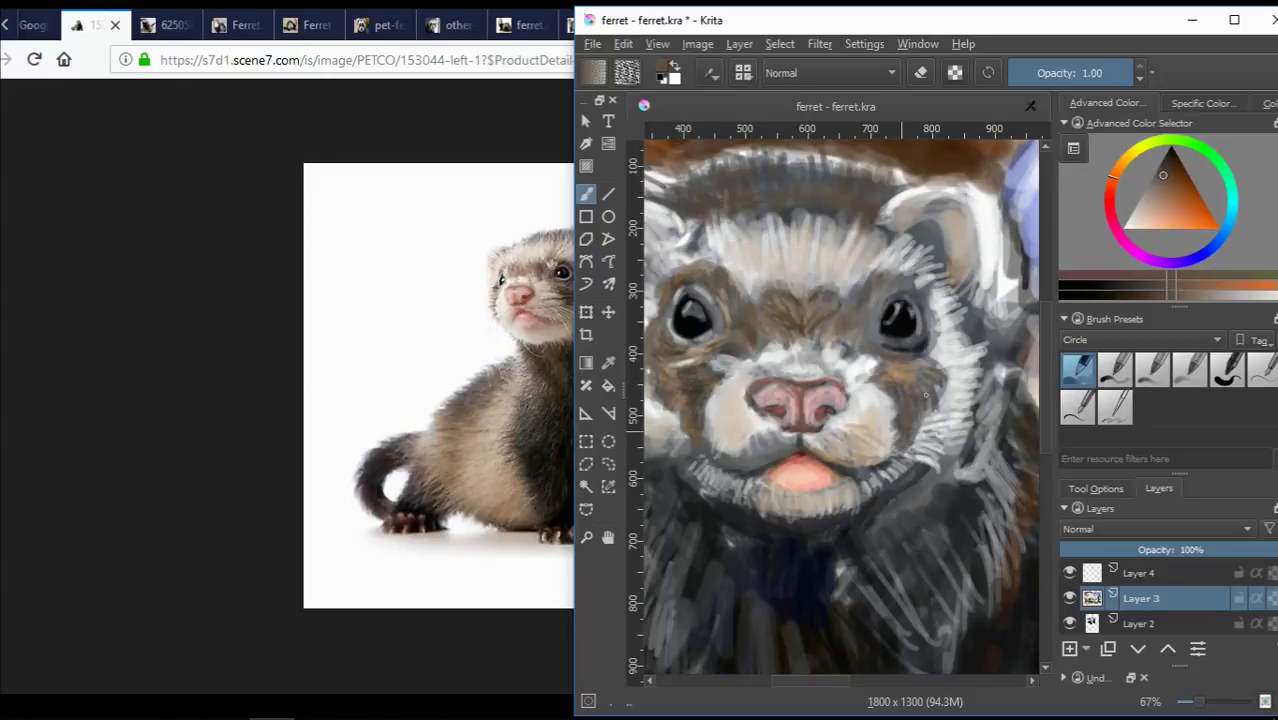
scroll(923, 357, "up", 3)
Sample a lighter fur tone and move the painting window further right.
scroll(869, 352, "down", 3)
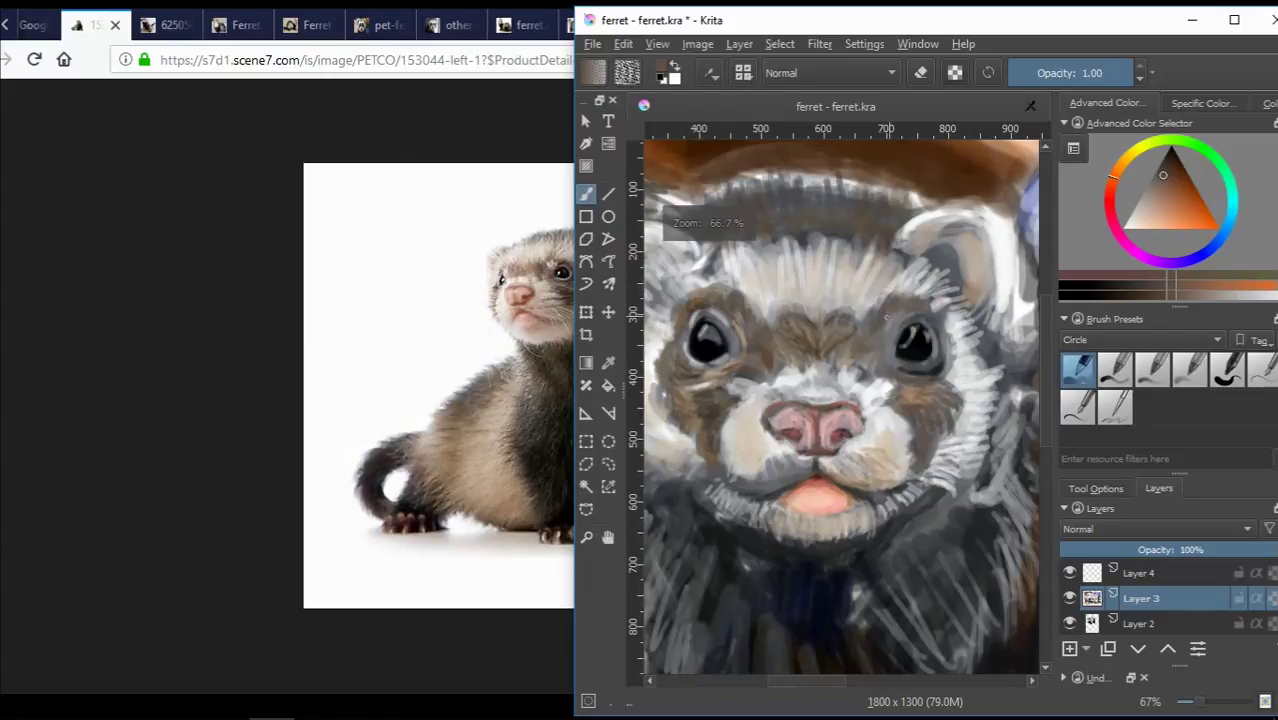
scroll(869, 352, "down", 2)
scroll(869, 352, "up", 3)
left_click(883, 455, "ctrl")
scroll(883, 455, "down", 2)
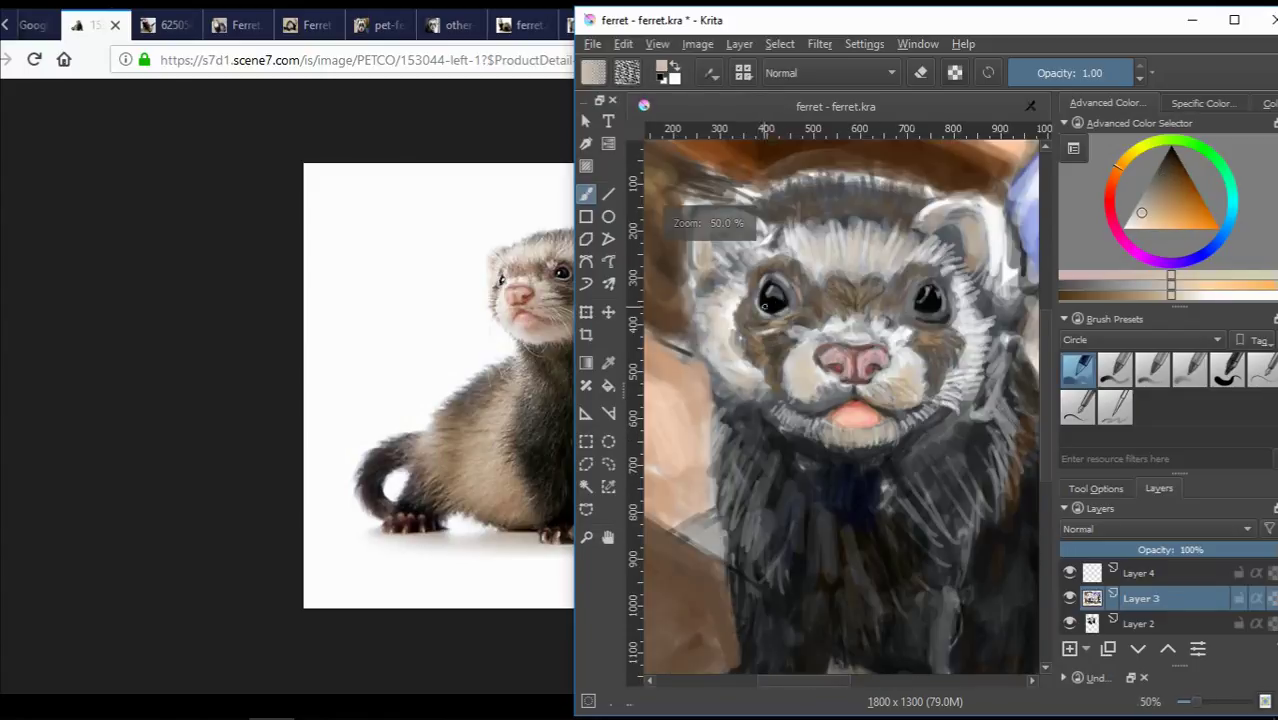
left_click_drag(977, 22, 1017, 46)
scroll(815, 465, "up", 2)
Sample a lighter colour from the canvas and lay light strokes across the ferret's forehead.
left_click(815, 465, "ctrl")
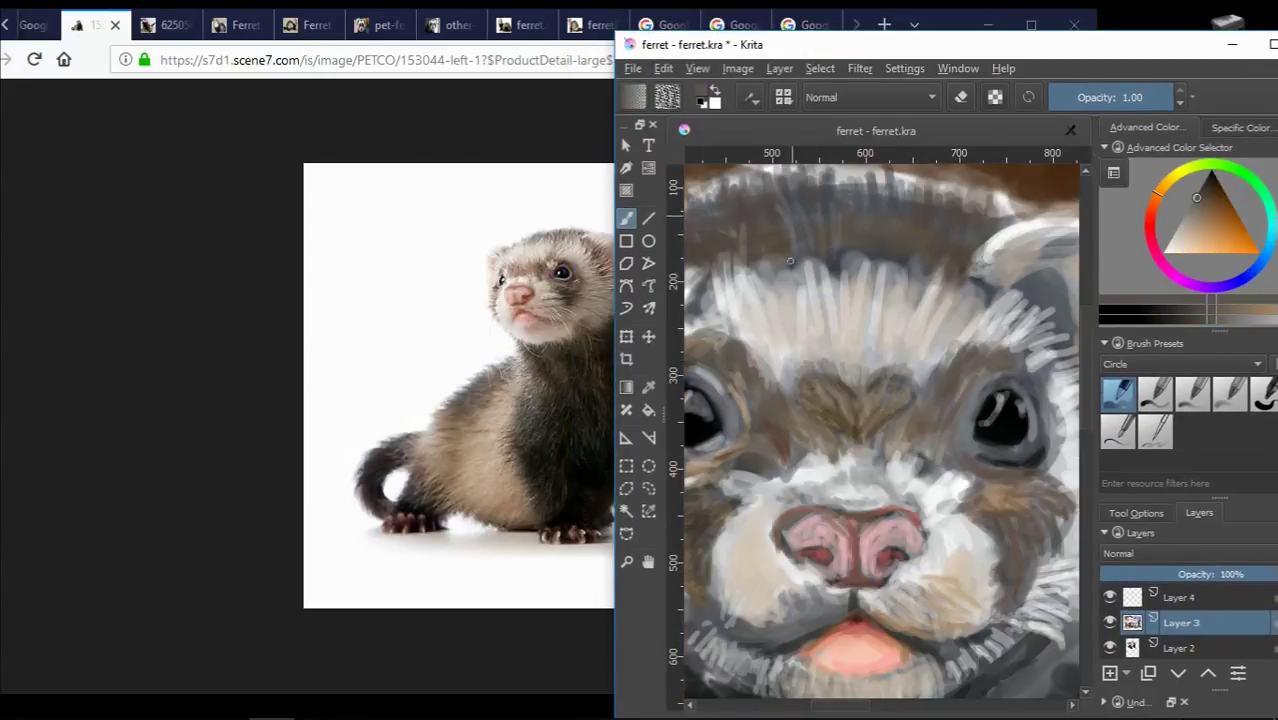
scroll(974, 225, "down", 2)
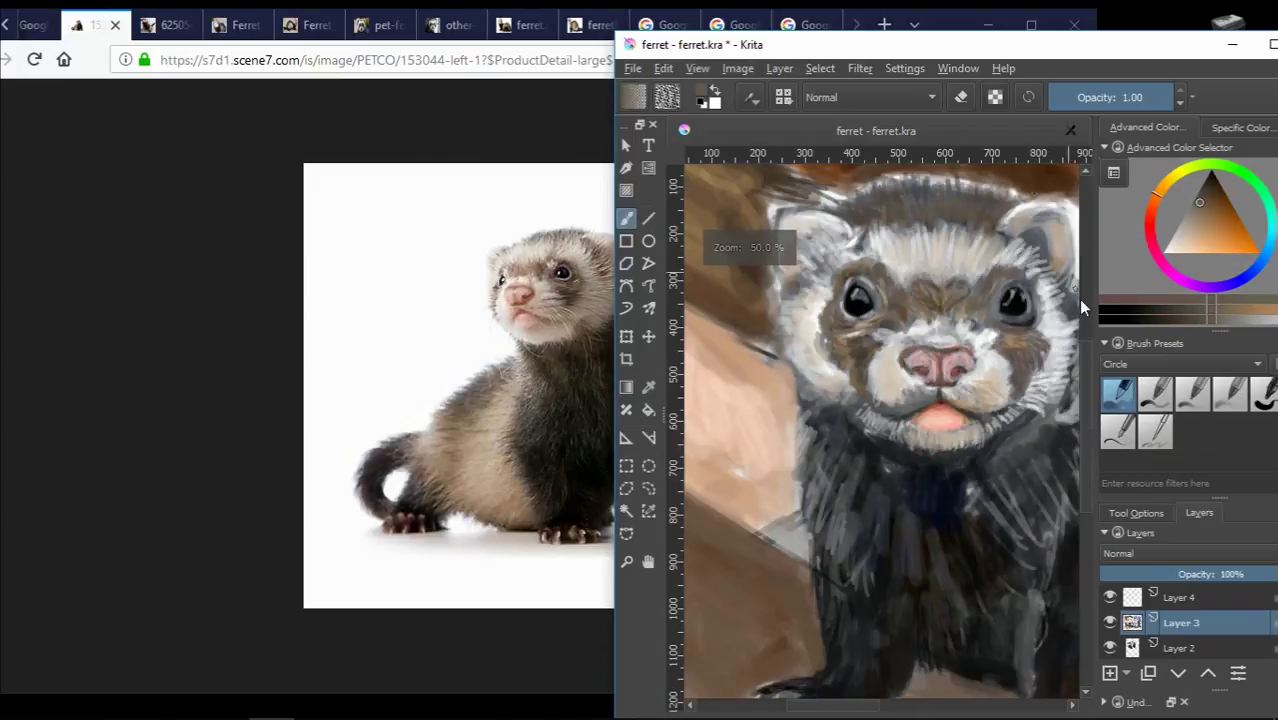
scroll(870, 457, "up", 2)
left_click(870, 457, "ctrl")
left_click_drag(795, 345, 1040, 349)
Mirror the view and paint dark strokes along the ferret's right ear.
scroll(1040, 349, "down", 2)
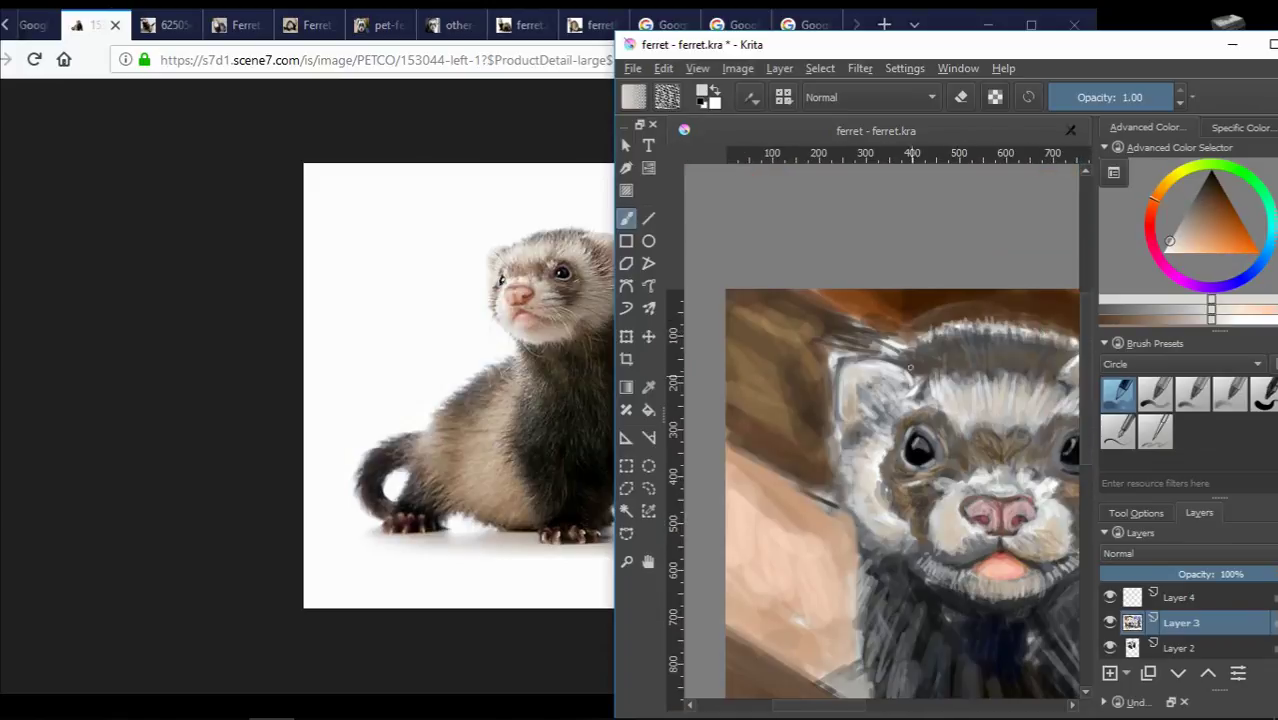
scroll(880, 450, "up", 2)
left_click(880, 450, "ctrl")
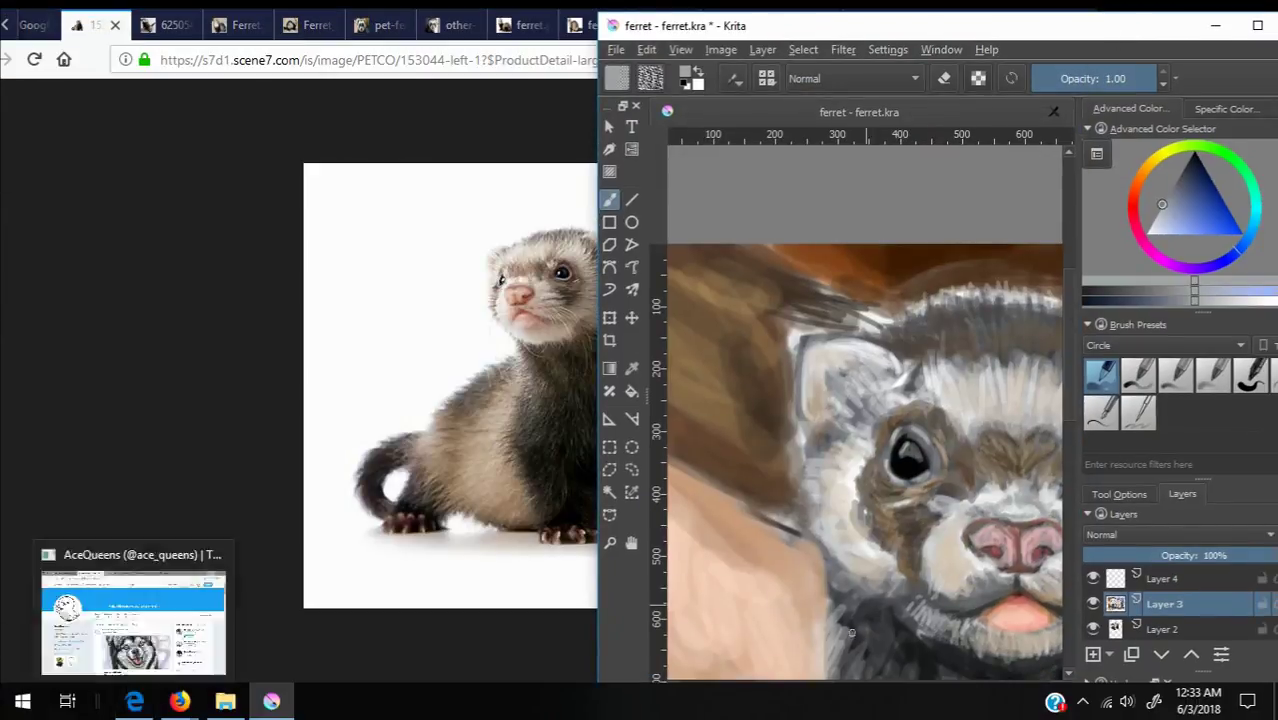
left_click(725, 405, "ctrl")
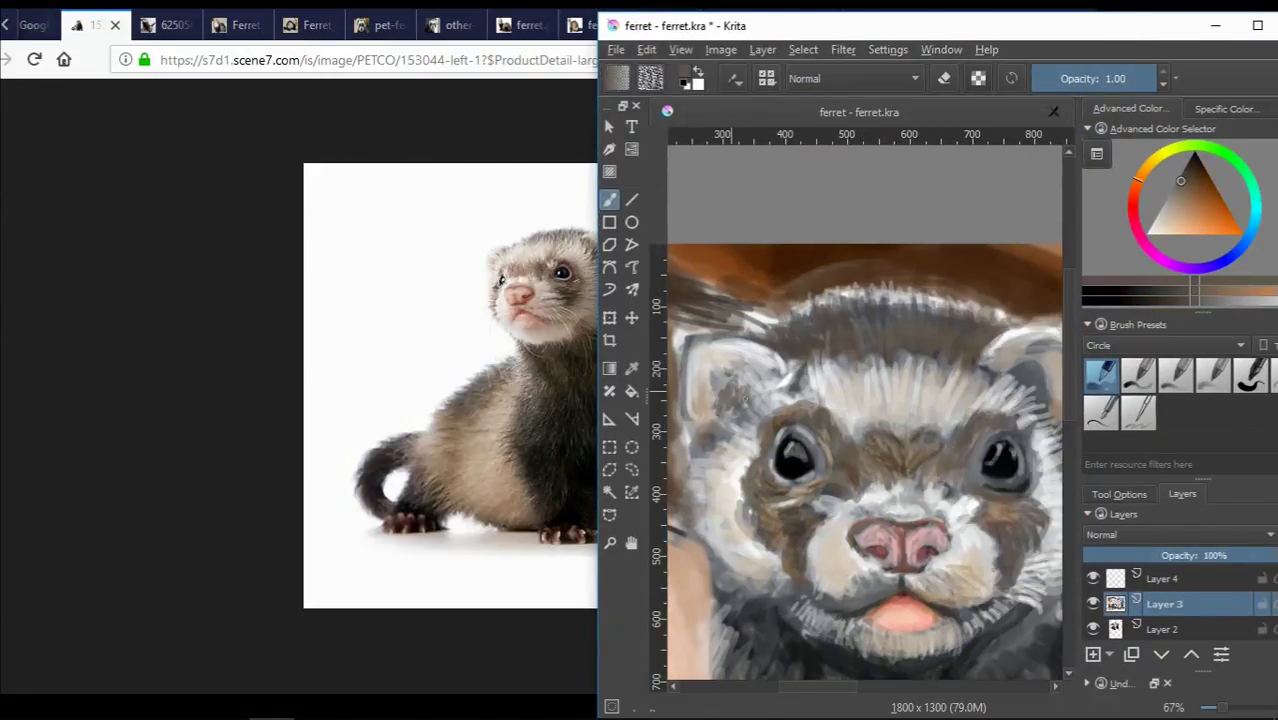
scroll(860, 460, "right", 3)
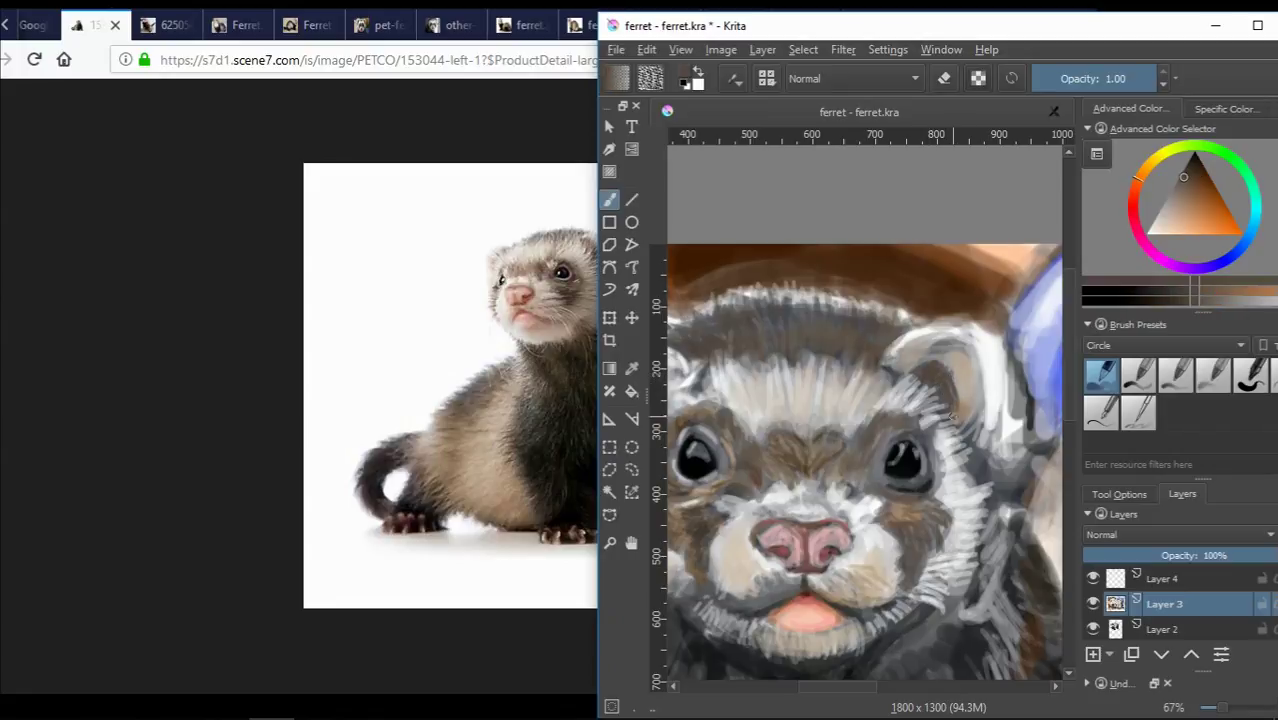
key("m")
key("m")
left_click_drag(975, 372, 980, 314)
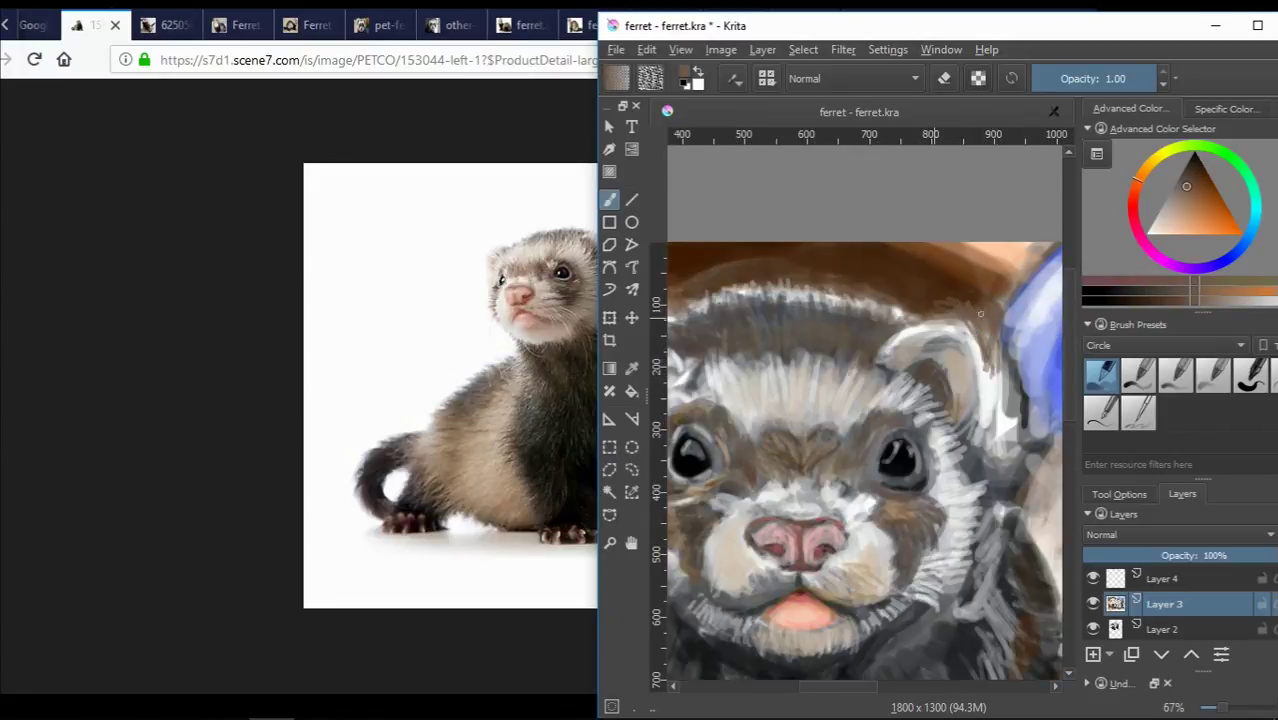
Paint background-blue strokes along the right ear, then soften its blue edge with lighter strokes.
left_click(1176, 80)
left_click(985, 300, "ctrl")
mouse_move(990, 390)
left_mouse_down()
mouse_move(978, 300)
mouse_move(1005, 410)
left_mouse_up()
left_click(1035, 305, "ctrl")
scroll(1018, 314, "up", 1)
mouse_move(930, 440)
left_mouse_down()
mouse_move(875, 315)
mouse_move(847, 371)
mouse_move(850, 414)
left_mouse_up()
scroll(920, 310, "down", 2)
scroll(872, 304, "up", 2)
left_click(872, 304, "ctrl")
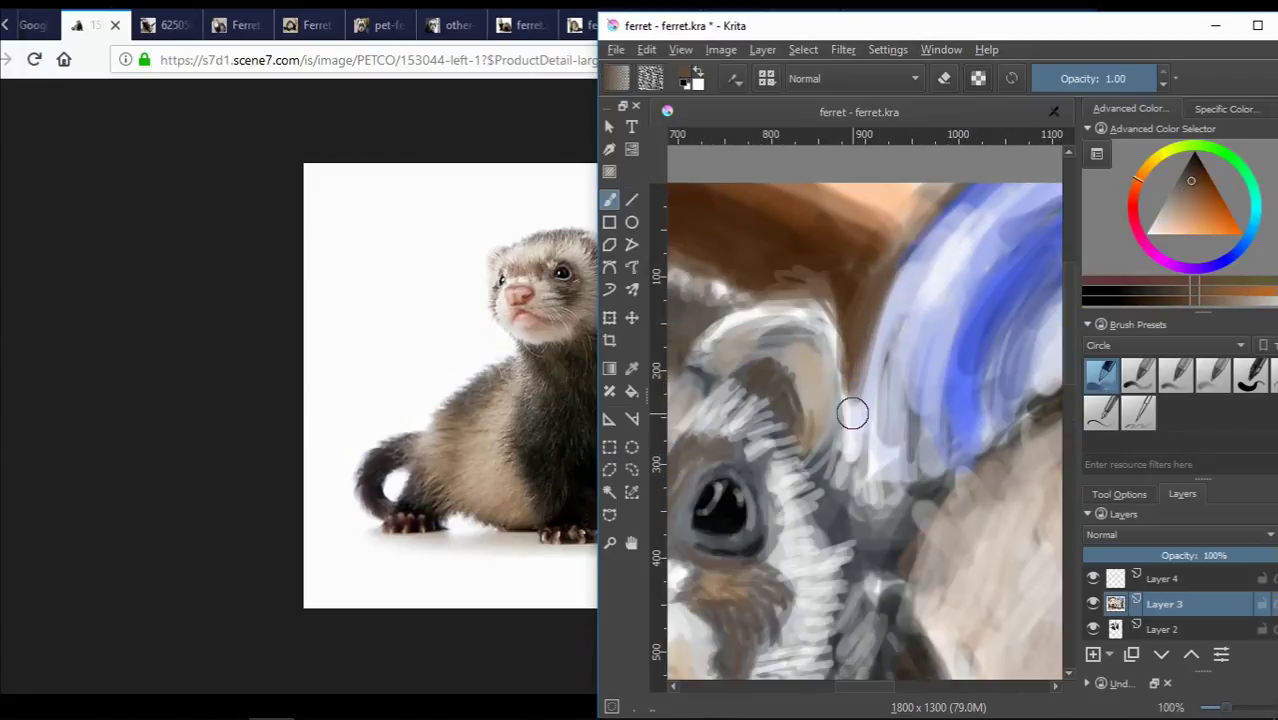
Paint brown strokes where the ear meets the head and blue along the ear's left edge.
mouse_move(845, 300)
left_mouse_down()
mouse_move(856, 399)
mouse_move(852, 360)
left_mouse_up()
scroll(855, 330, "down", 2)
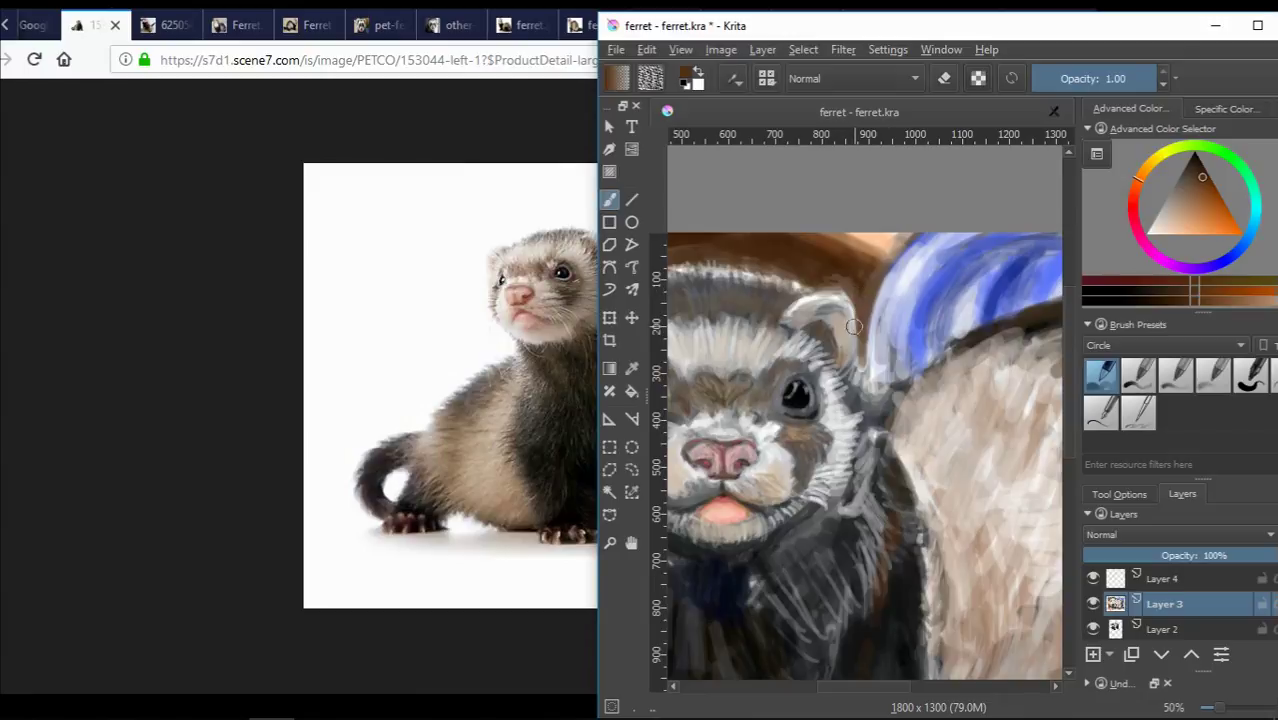
left_click(878, 293, "ctrl")
mouse_move(878, 293)
left_mouse_down()
mouse_move(868, 370)
mouse_move(934, 288)
left_mouse_up()
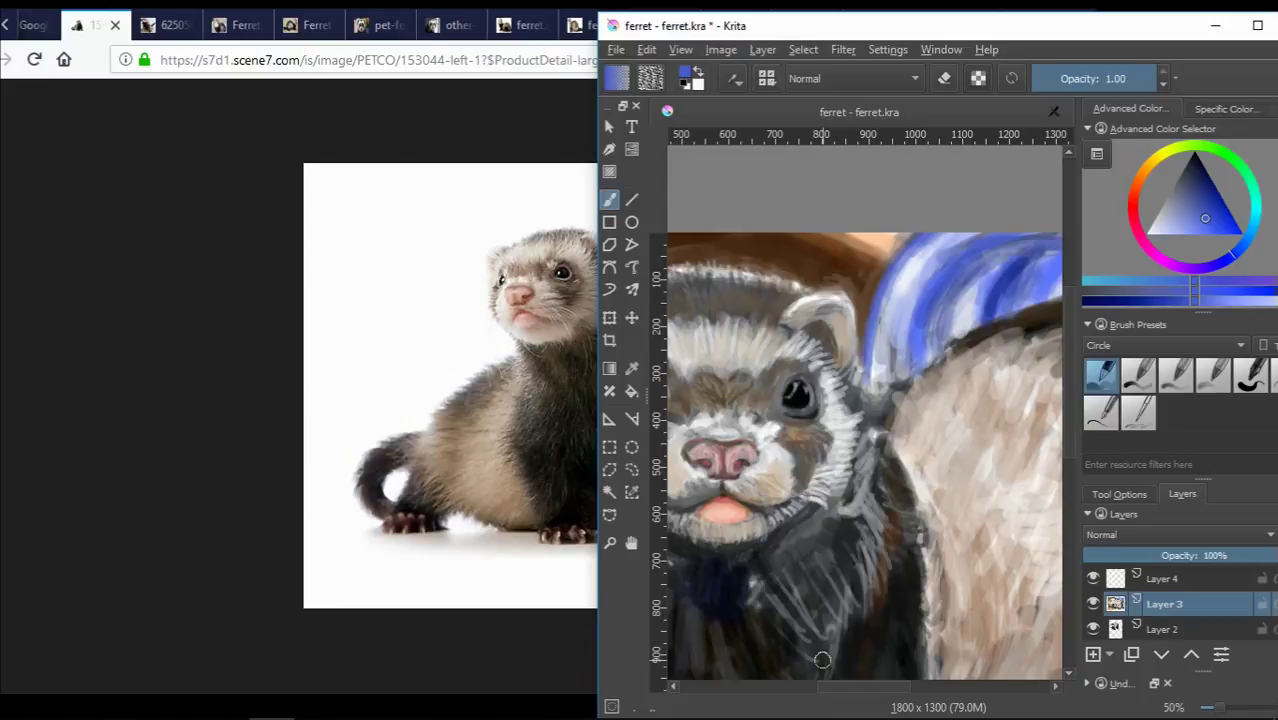
Brush light, then darker and grey strokes across the ferret's forehead fur.
scroll(823, 209, "down", 3)
scroll(780, 240, "up", 2)
left_click(765, 248, "ctrl")
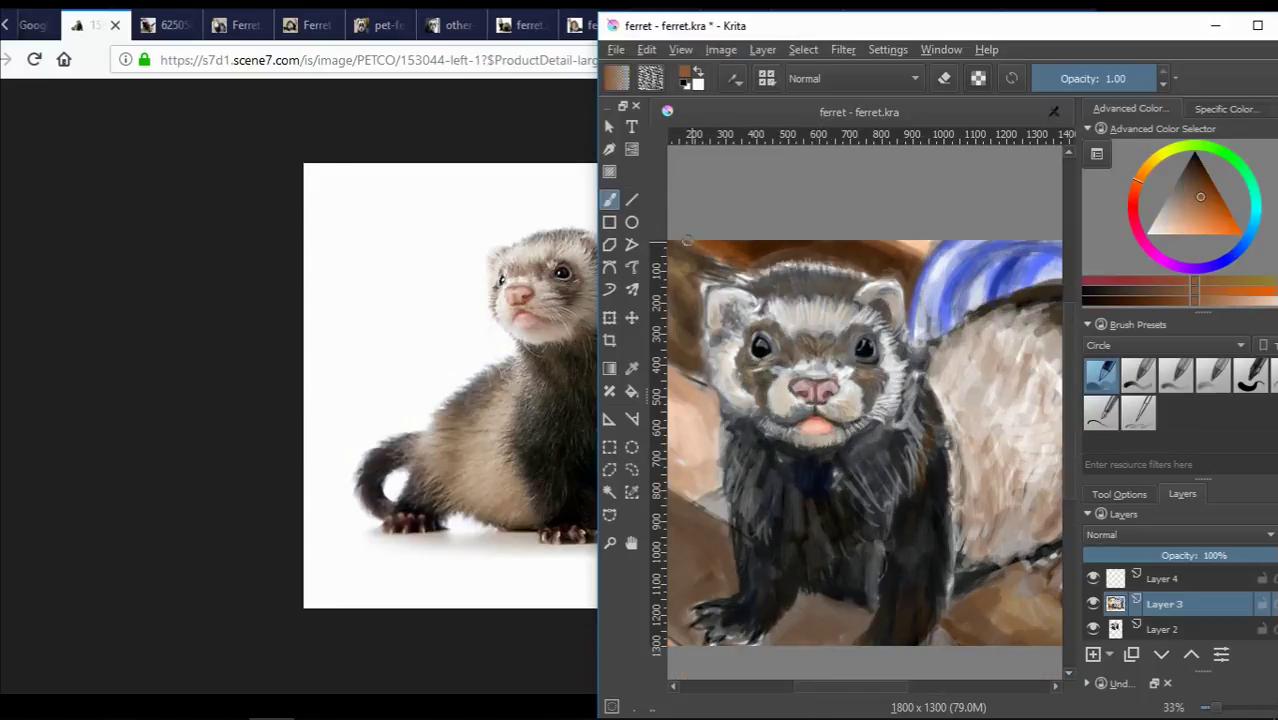
scroll(833, 283, "up", 2)
left_click(830, 300, "ctrl")
left_click_drag(780, 300, 910, 305)
left_click(840, 300, "ctrl")
left_click_drag(720, 300, 870, 283)
left_click(790, 290, "ctrl")
left_click(850, 300, "ctrl")
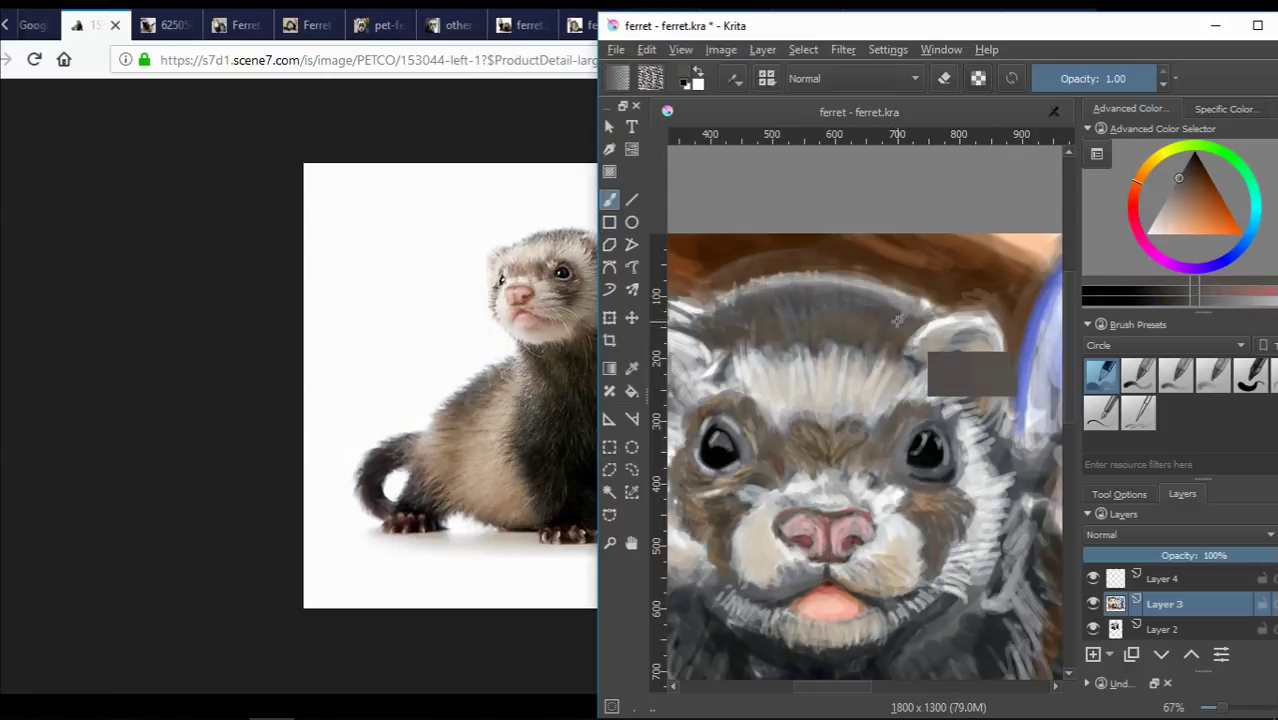